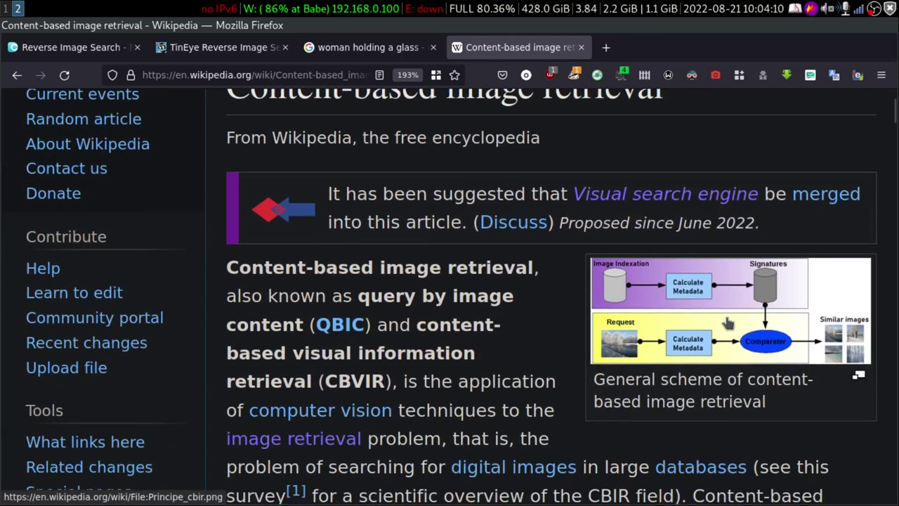
Step: Enlarge the general scheme diagram in the Content-based image retrieval article and examine it alongside the TinEye and Google search pages
{"action": "left_click", "coordinate": [727, 316]}
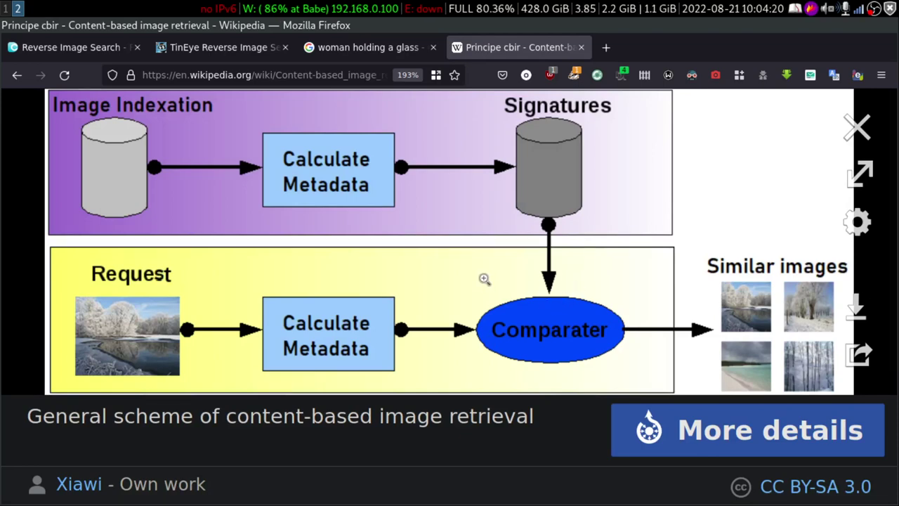
{"action": "left_click", "coordinate": [205, 56]}
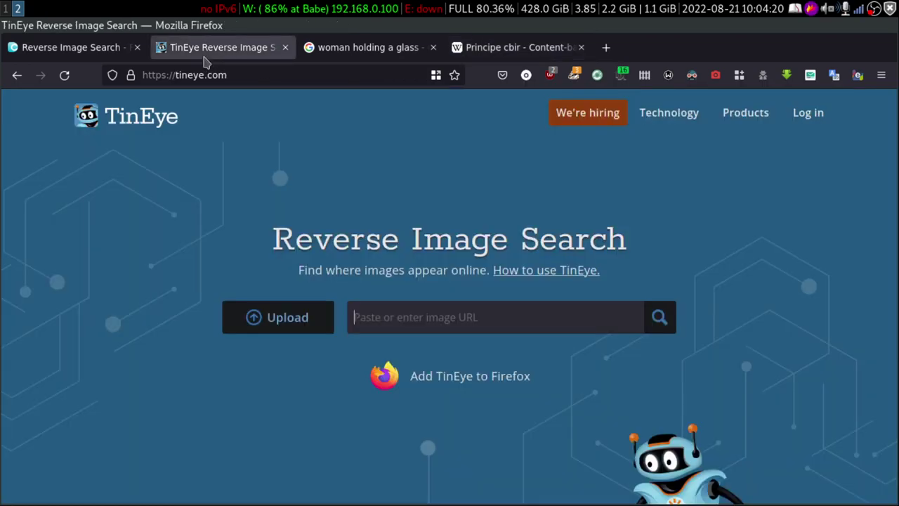
{"action": "left_click", "coordinate": [372, 55]}
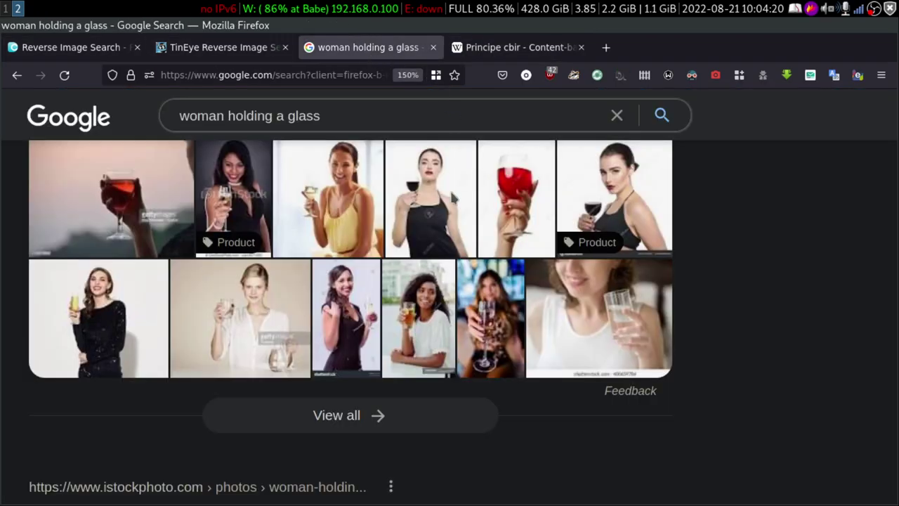
{"action": "left_click", "coordinate": [488, 46]}
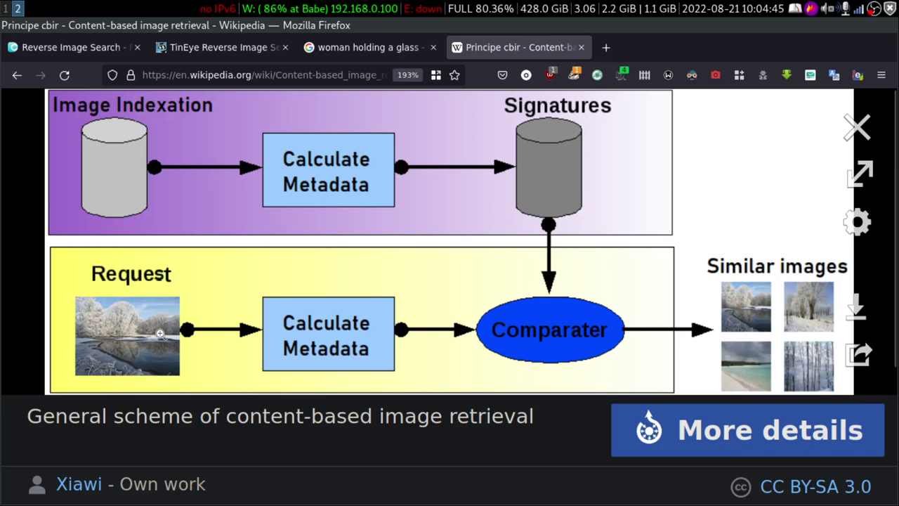
{"action": "left_click", "coordinate": [226, 49]}
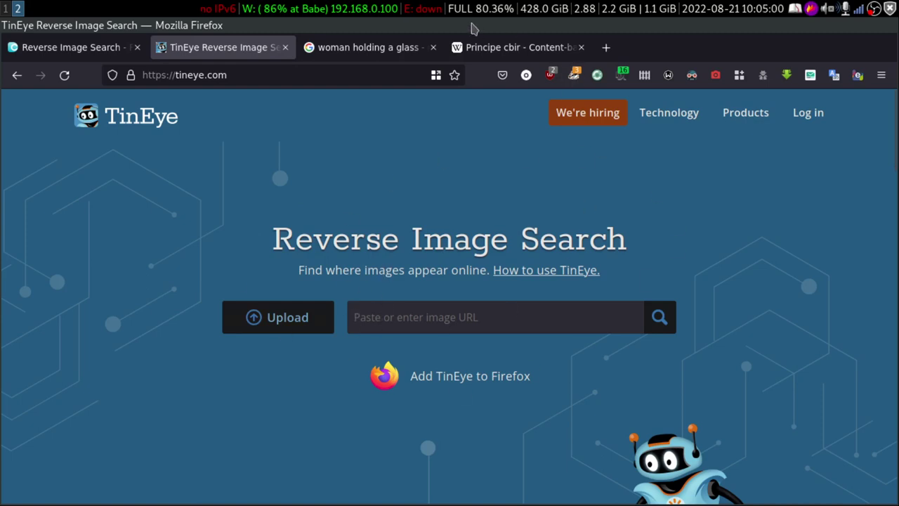
{"action": "left_click", "coordinate": [476, 46]}
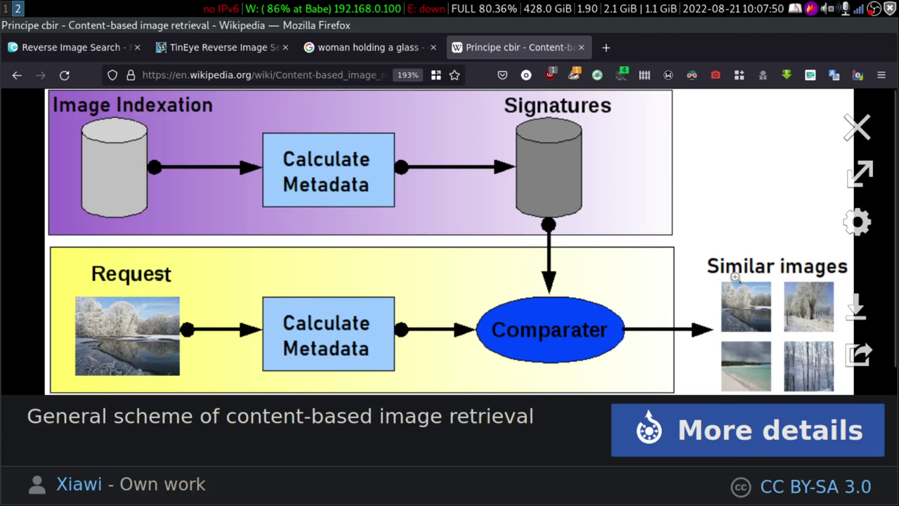
Step: Revisit the TinEye page and the "woman holding a glass" results, and return to the image retrieval scheme diagram
{"action": "left_click", "coordinate": [225, 49]}
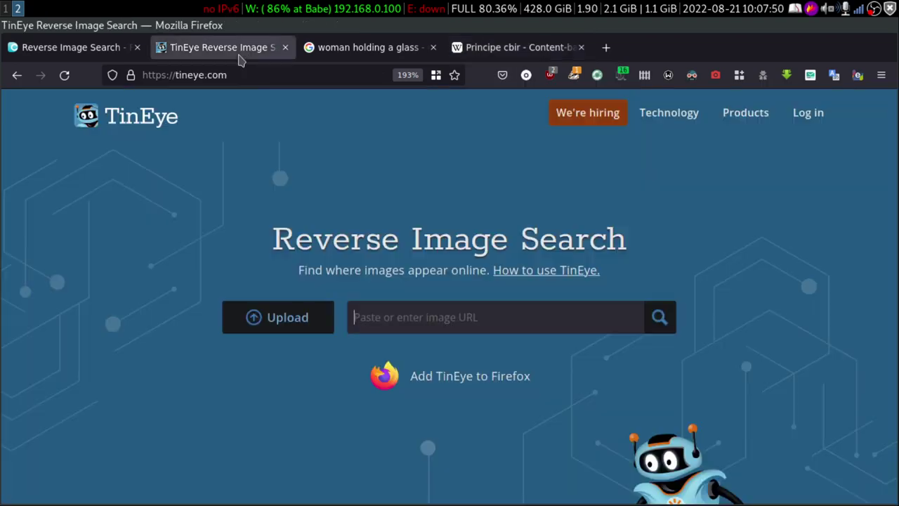
{"action": "left_click", "coordinate": [365, 47]}
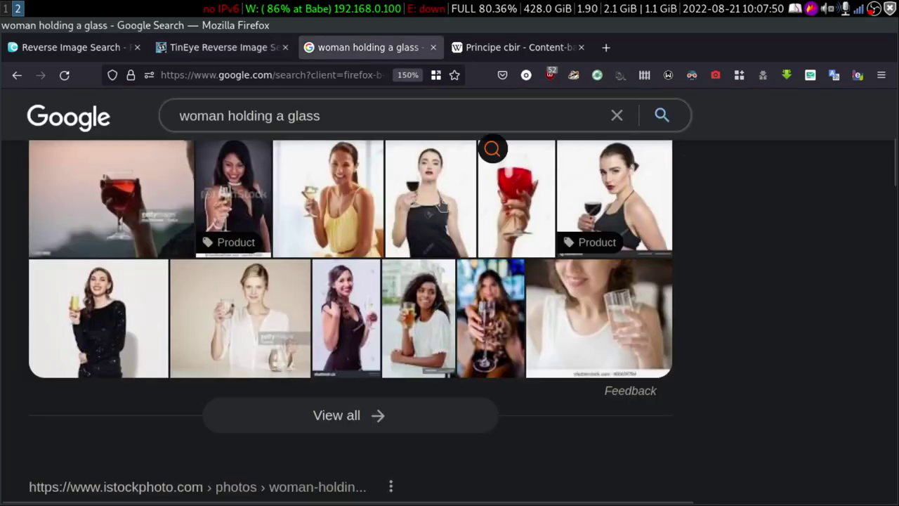
{"action": "scroll", "coordinate": [496, 147], "scroll_direction": "up", "scroll_amount": 5}
{"action": "left_click", "coordinate": [513, 47]}
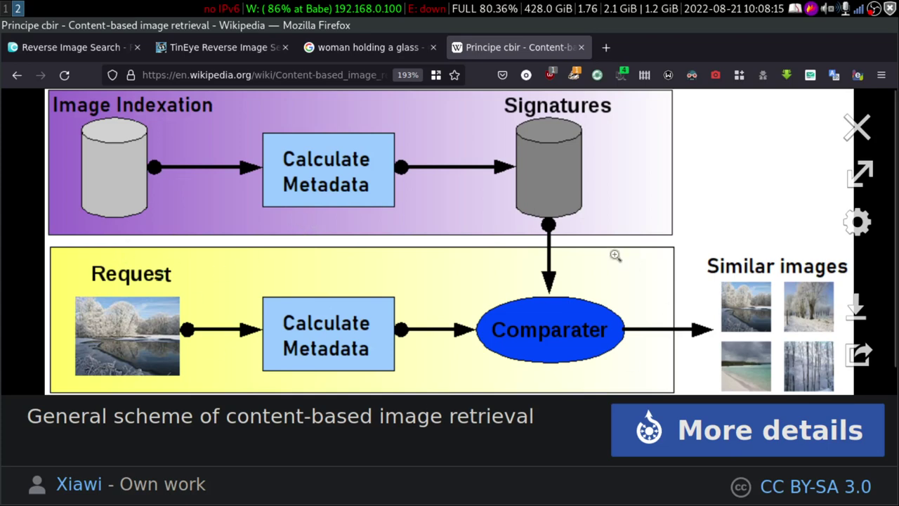
{"action": "scroll", "coordinate": [618, 265], "scroll_direction": "down", "scroll_amount": 2}
{"action": "scroll", "coordinate": [562, 281], "scroll_direction": "up", "scroll_amount": 2}
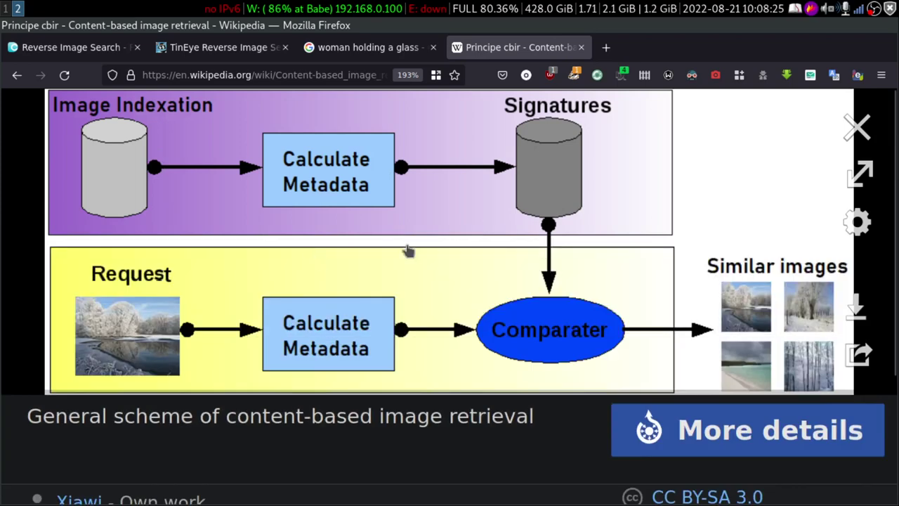
Step: Search for "google images" in a new browser tab and open the Google Images site
{"action": "left_click", "coordinate": [606, 49]}
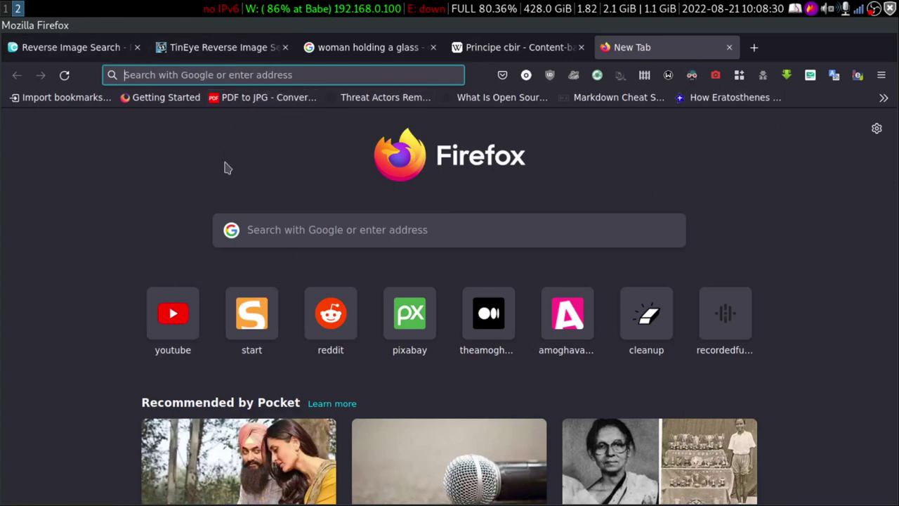
{"action": "type", "text": "googl"}
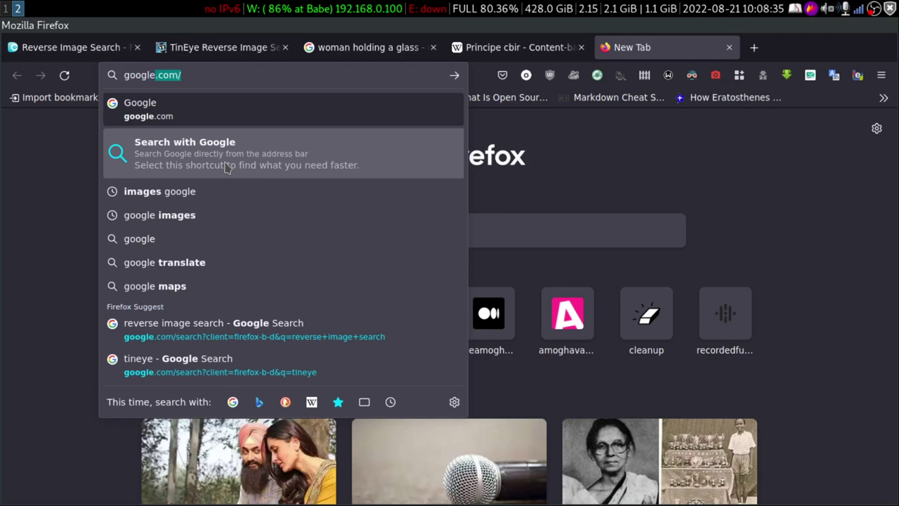
{"action": "type", "text": "e"}
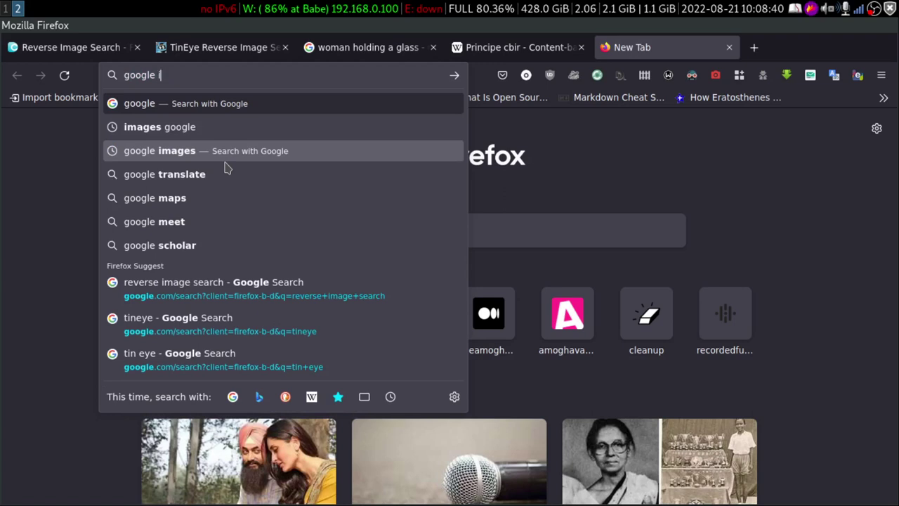
{"action": "type", "text": " images"}
{"action": "key", "text": "Return"}
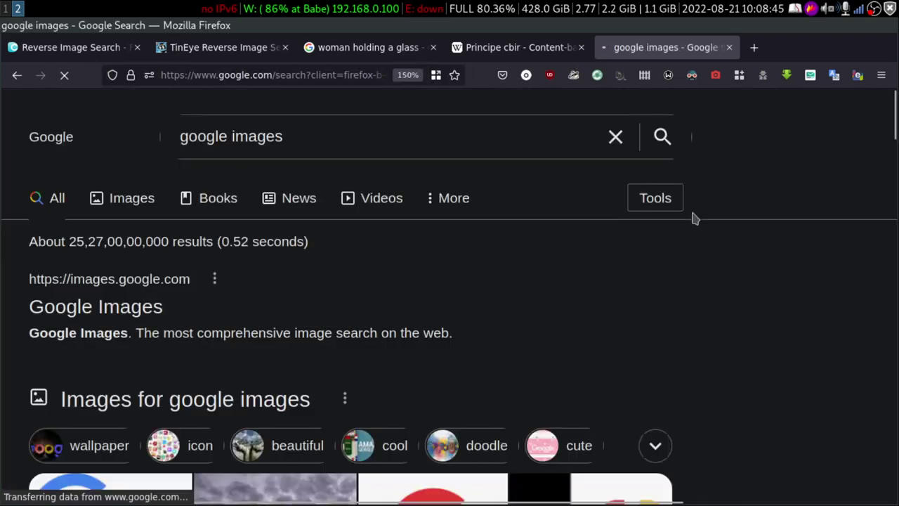
{"action": "scroll", "coordinate": [337, 261], "scroll_direction": "down", "scroll_amount": 5}
{"action": "scroll", "coordinate": [304, 233], "scroll_direction": "up", "scroll_amount": 5}
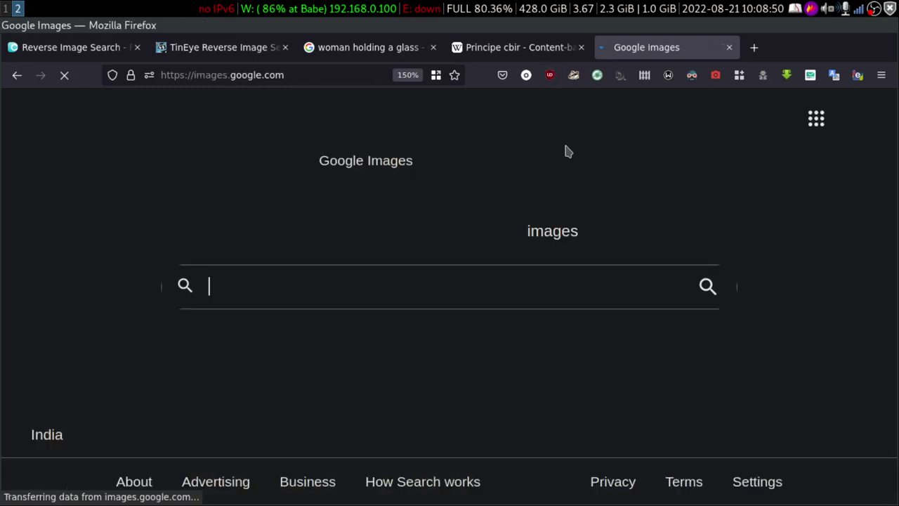
{"action": "left_click", "coordinate": [518, 49]}
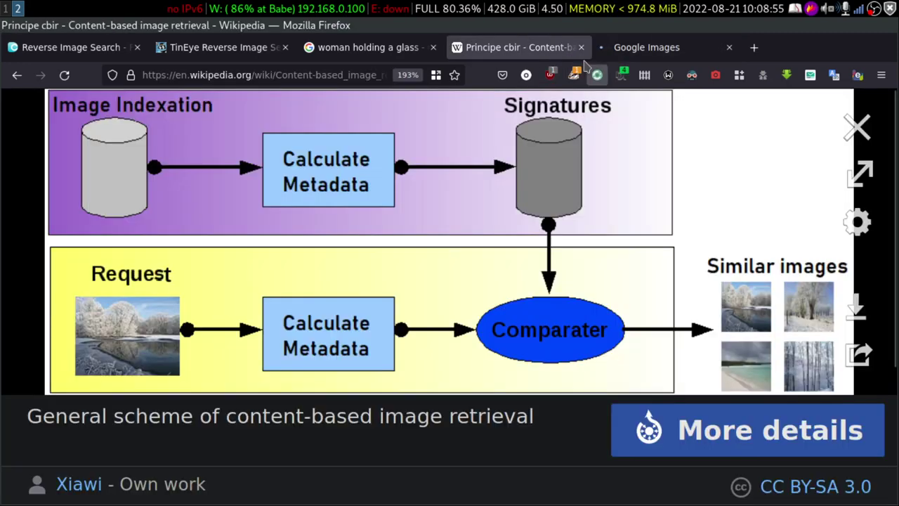
{"action": "left_click", "coordinate": [628, 48]}
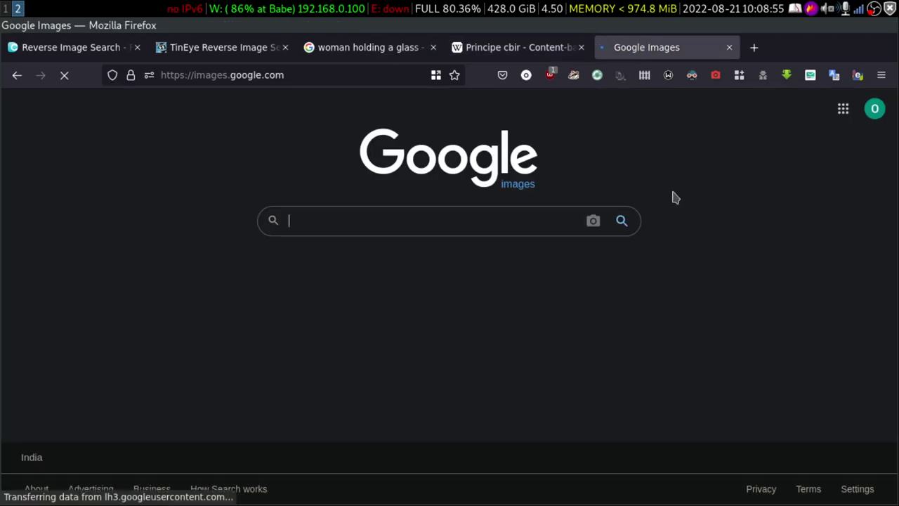
Step: Try to search Google by image, uploading Shakira.png from the images folder inside Pictures
{"action": "left_click", "coordinate": [593, 222]}
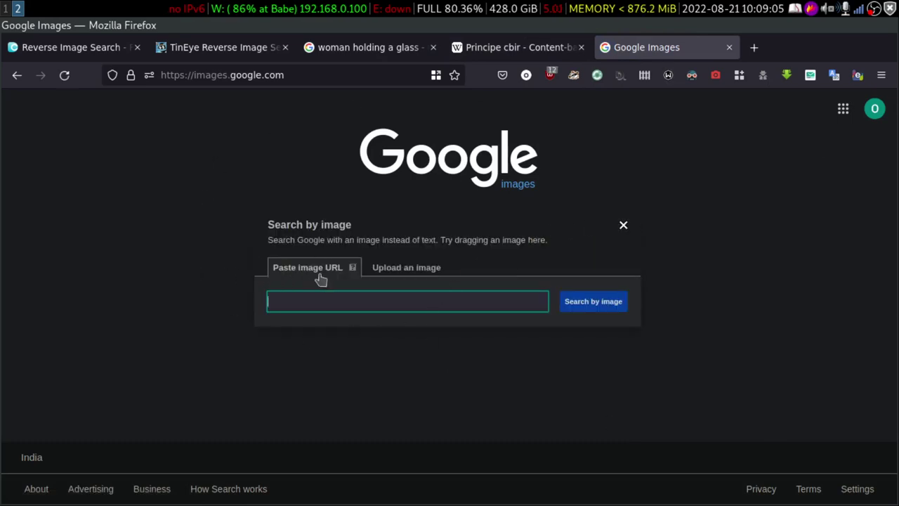
{"action": "left_click", "coordinate": [404, 271]}
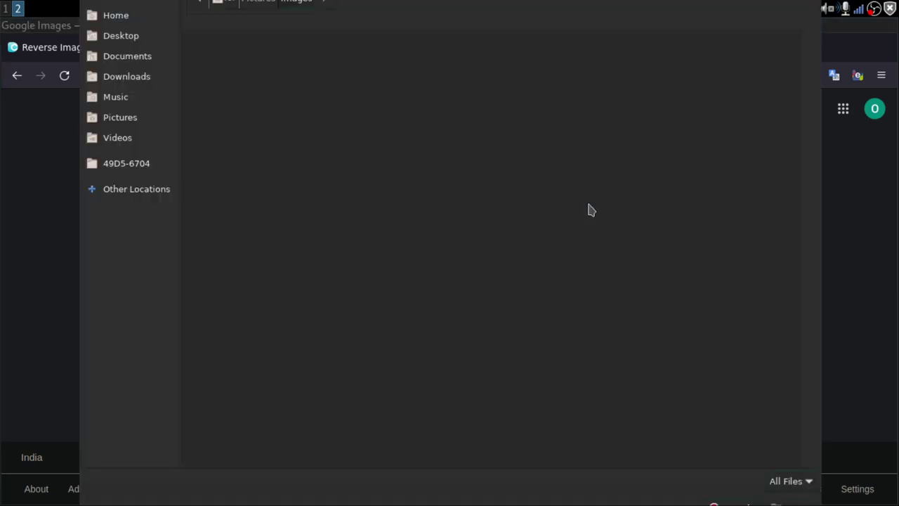
{"action": "left_click", "coordinate": [133, 117]}
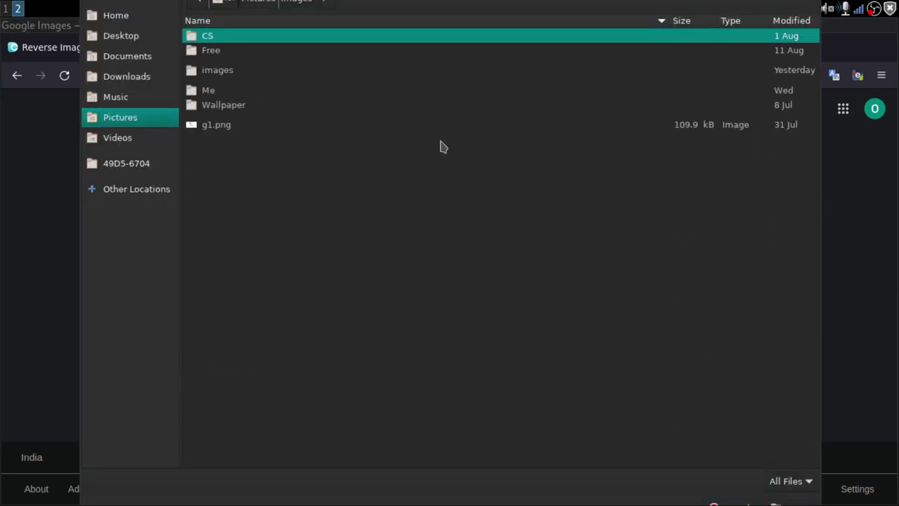
{"action": "double_click", "coordinate": [271, 79]}
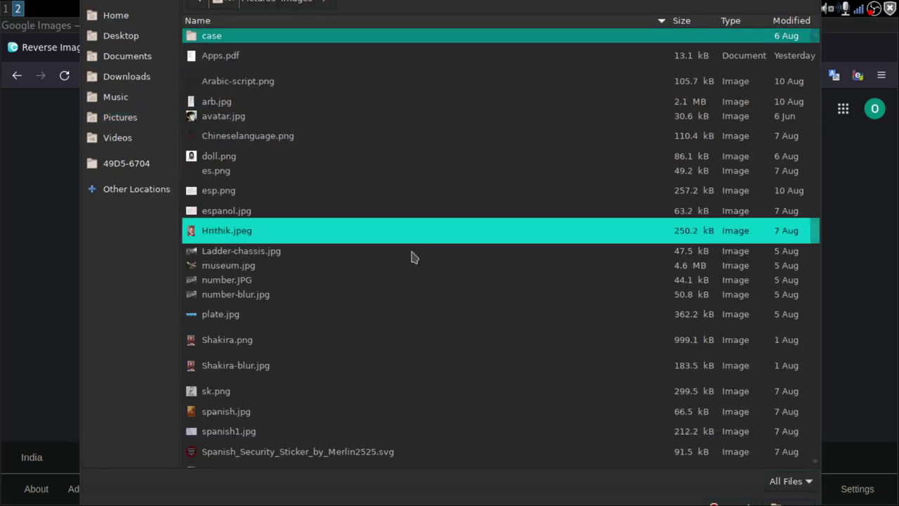
{"action": "scroll", "coordinate": [373, 169], "scroll_direction": "down", "scroll_amount": 2}
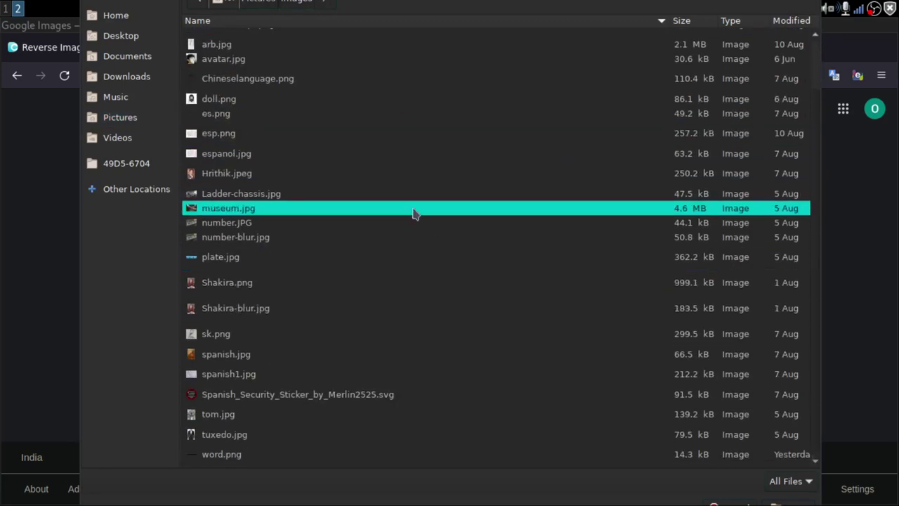
{"action": "left_click", "coordinate": [325, 287]}
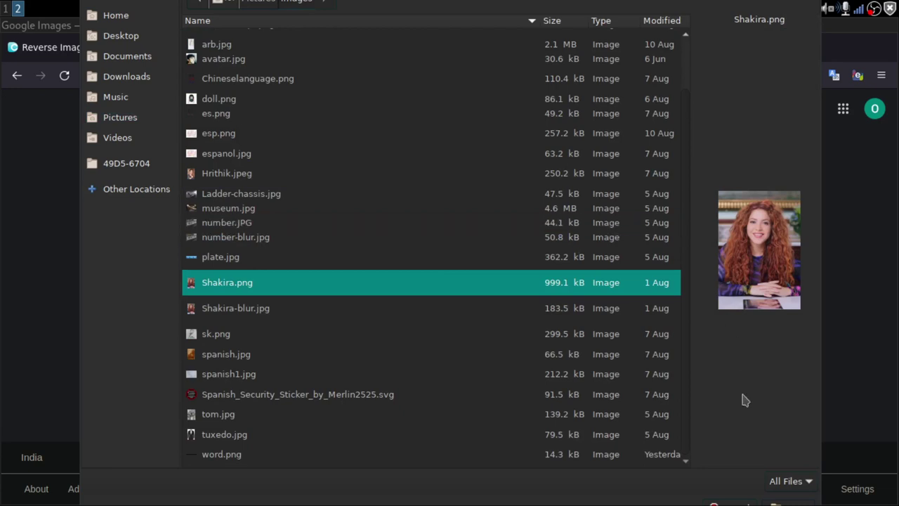
{"action": "key", "text": "Return"}
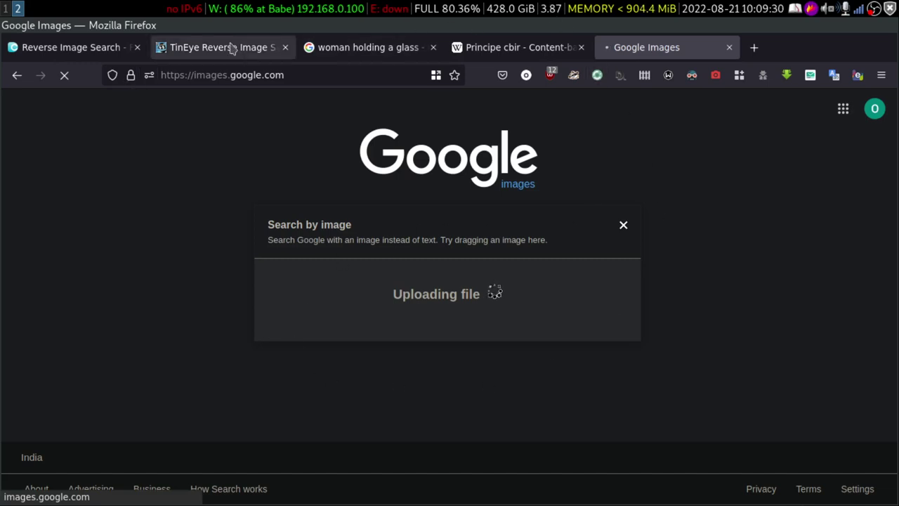
Step: Switch to the Duplichecker reverse image search page and run a similar-image search on the image already loaded there
{"action": "left_click", "coordinate": [84, 50]}
{"action": "scroll", "coordinate": [350, 211], "scroll_direction": "up", "scroll_amount": 6}
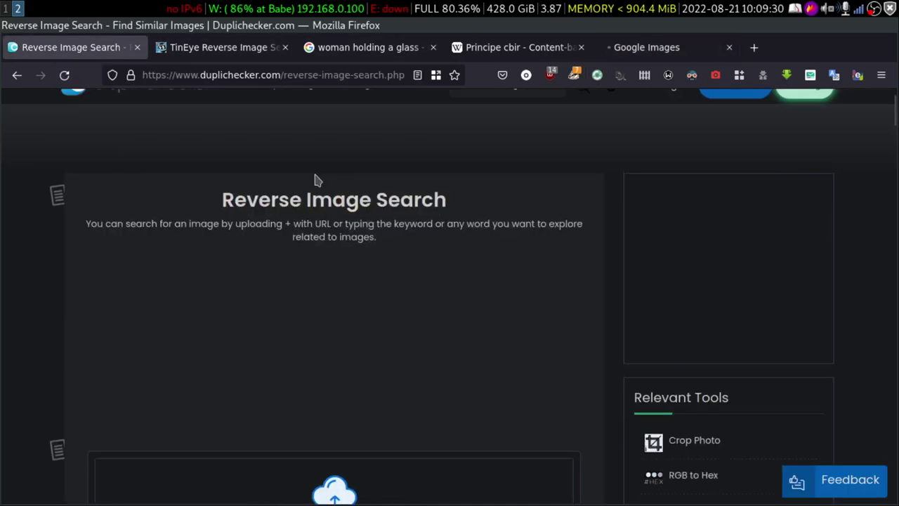
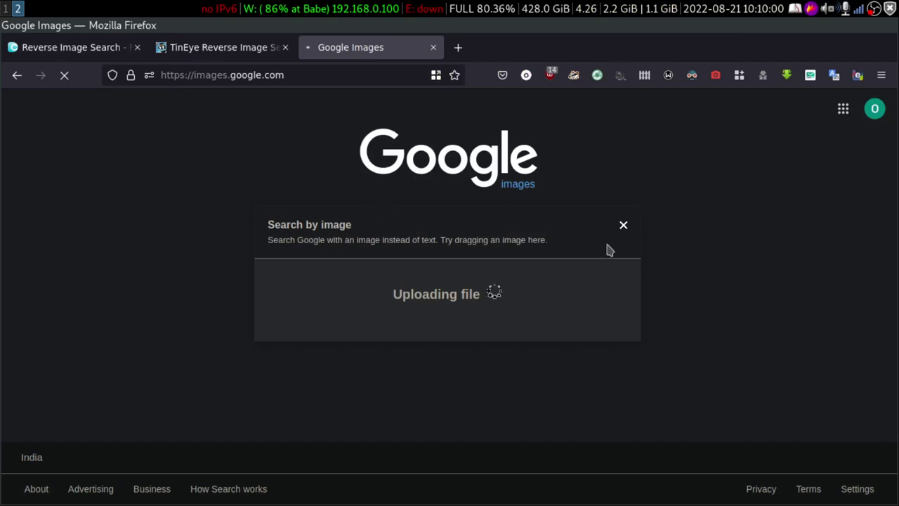
{"action": "left_click", "coordinate": [42, 50]}
{"action": "scroll", "coordinate": [236, 311], "scroll_direction": "down", "scroll_amount": 3}
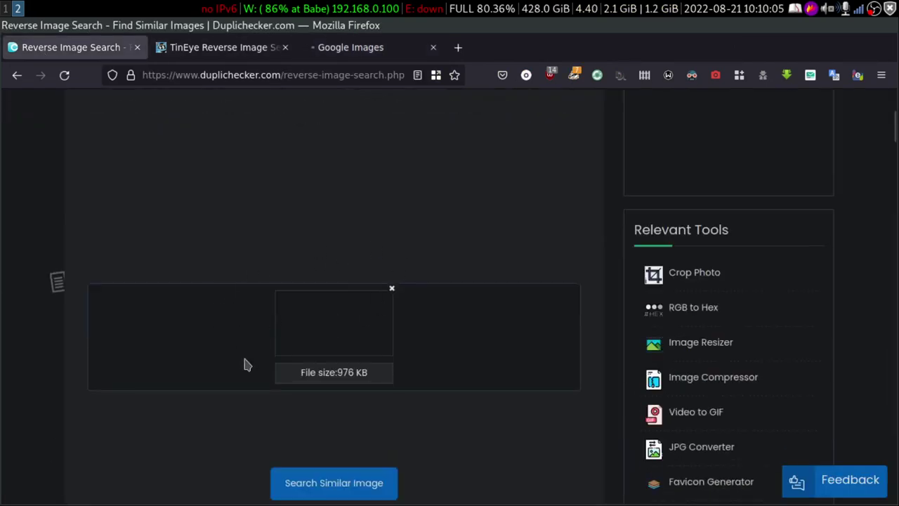
{"action": "scroll", "coordinate": [450, 365], "scroll_direction": "down", "scroll_amount": 3}
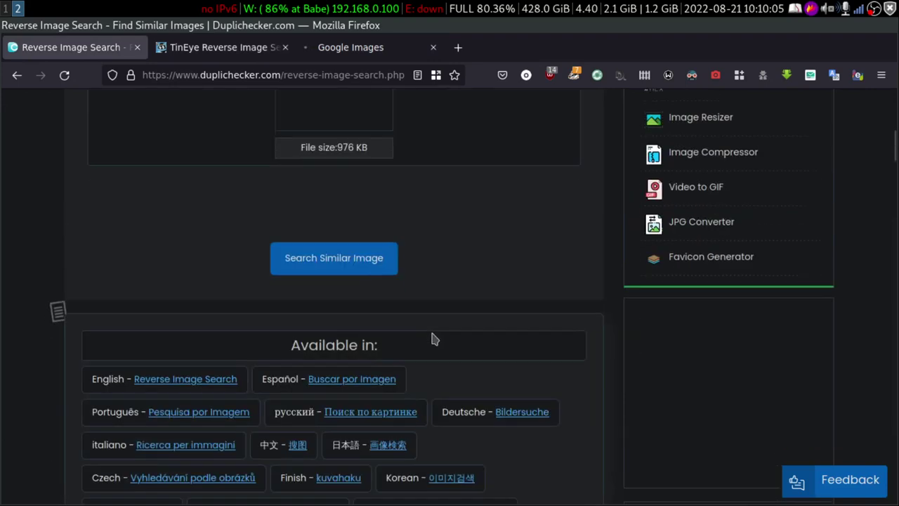
{"action": "left_click", "coordinate": [342, 265]}
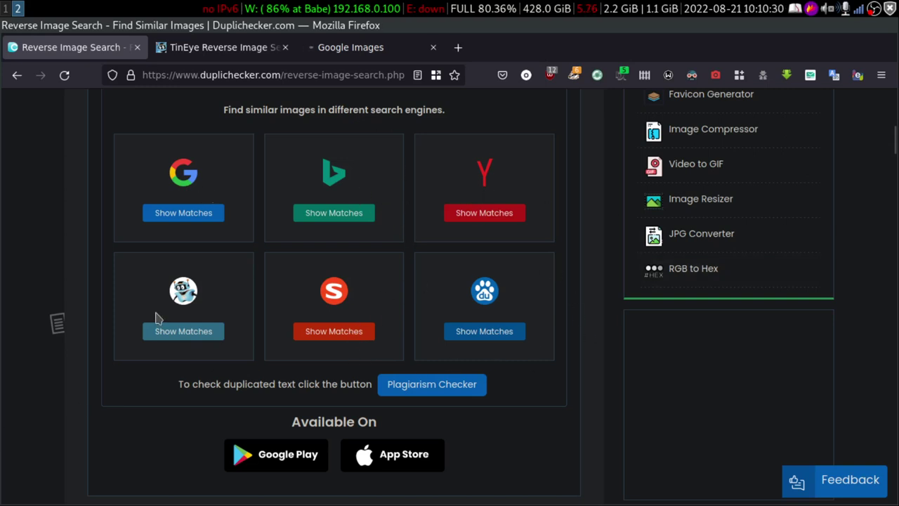
Step: Show the Google matches for the image and review the results, closing the leftover Google Images upload tab
{"action": "left_click", "coordinate": [181, 217]}
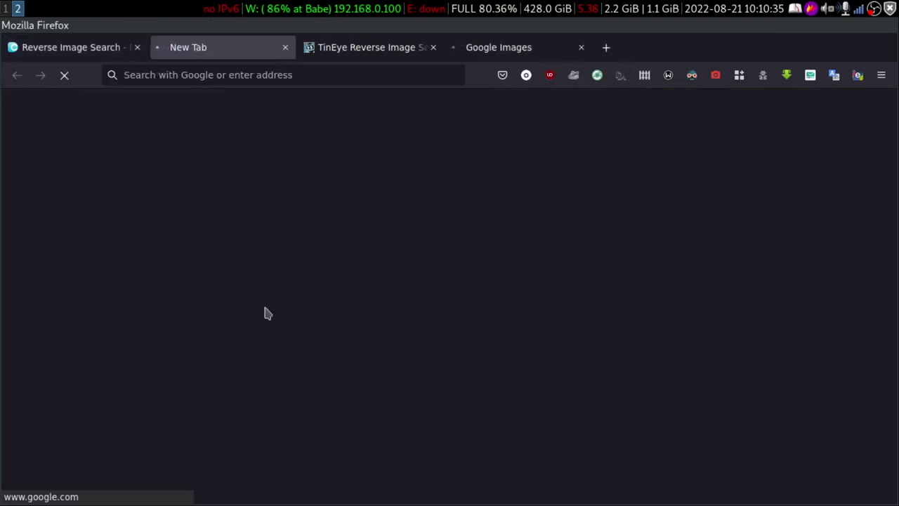
{"action": "left_click", "coordinate": [484, 50]}
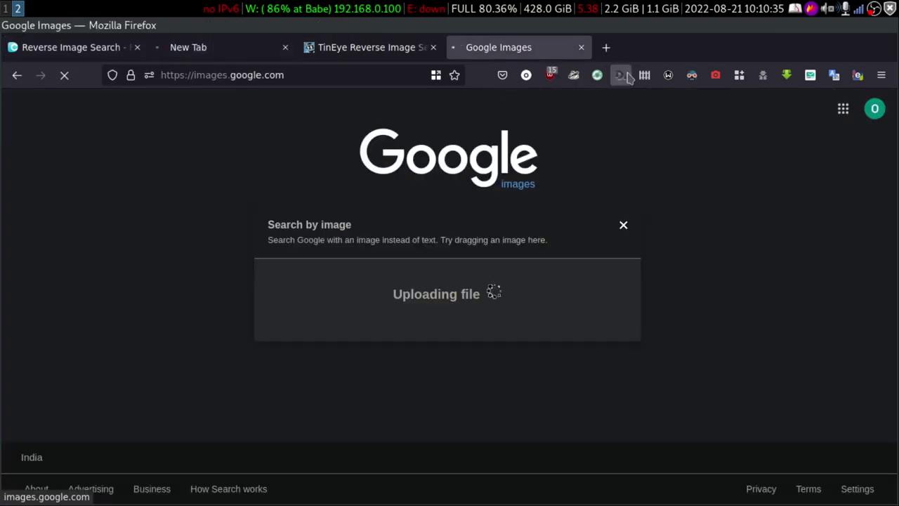
{"action": "left_click", "coordinate": [580, 47]}
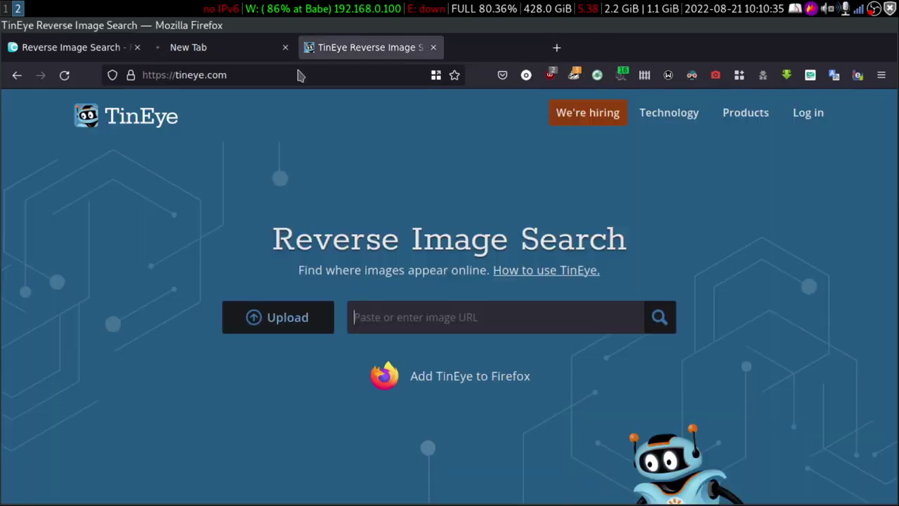
{"action": "left_click", "coordinate": [184, 46]}
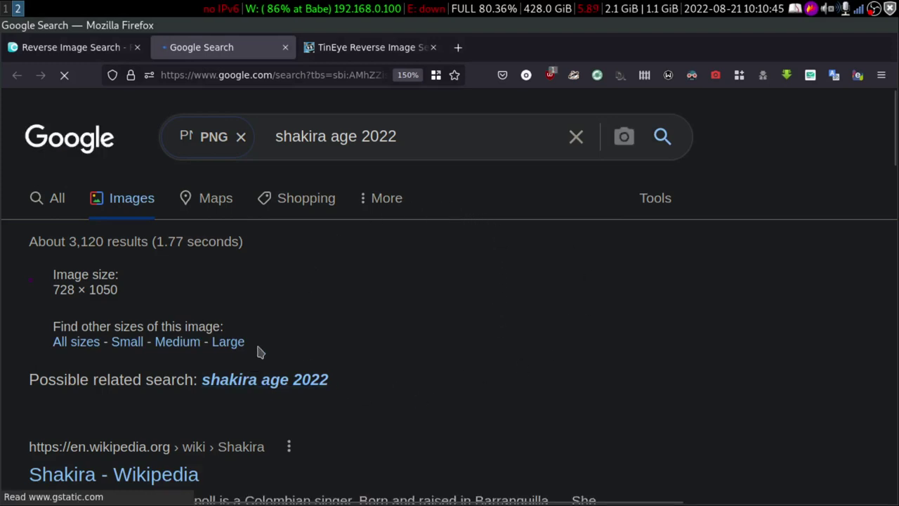
{"action": "scroll", "coordinate": [311, 362], "scroll_direction": "down", "scroll_amount": 2}
{"action": "scroll", "coordinate": [344, 349], "scroll_direction": "up", "scroll_amount": 2}
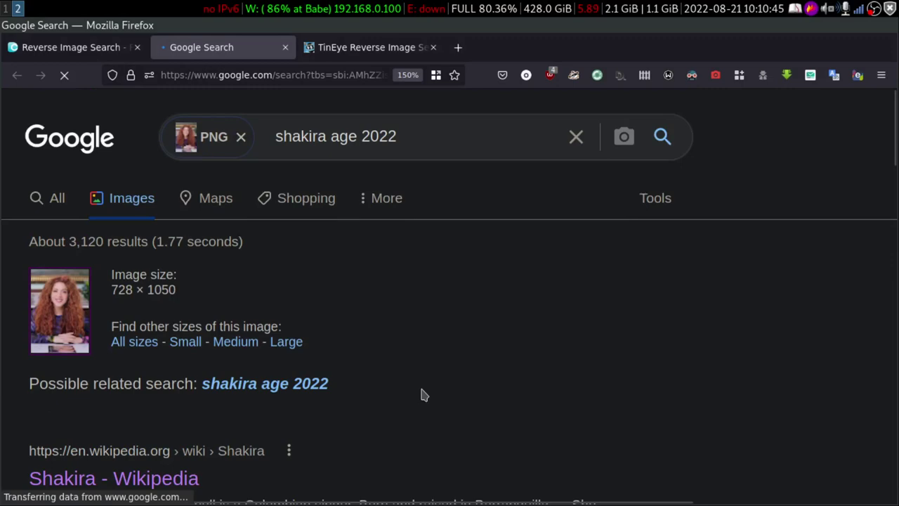
{"action": "scroll", "coordinate": [335, 367], "scroll_direction": "down", "scroll_amount": 5}
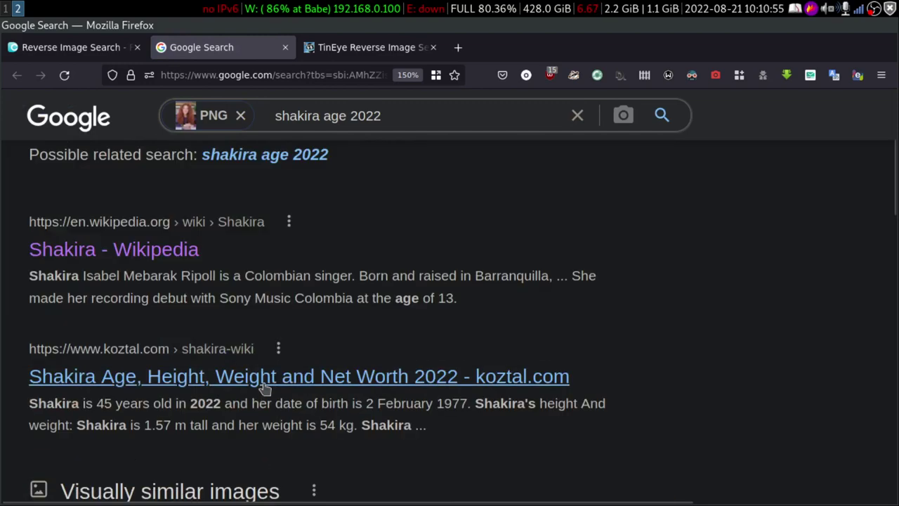
Step: Return to the Duplichecker results, show the Bing matches for the image and review the related content
{"action": "left_click", "coordinate": [91, 46]}
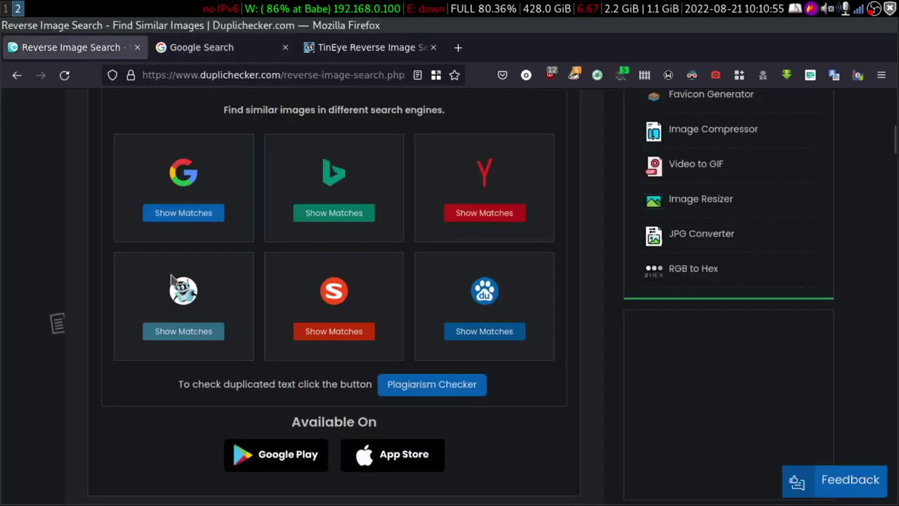
{"action": "left_click", "coordinate": [334, 213]}
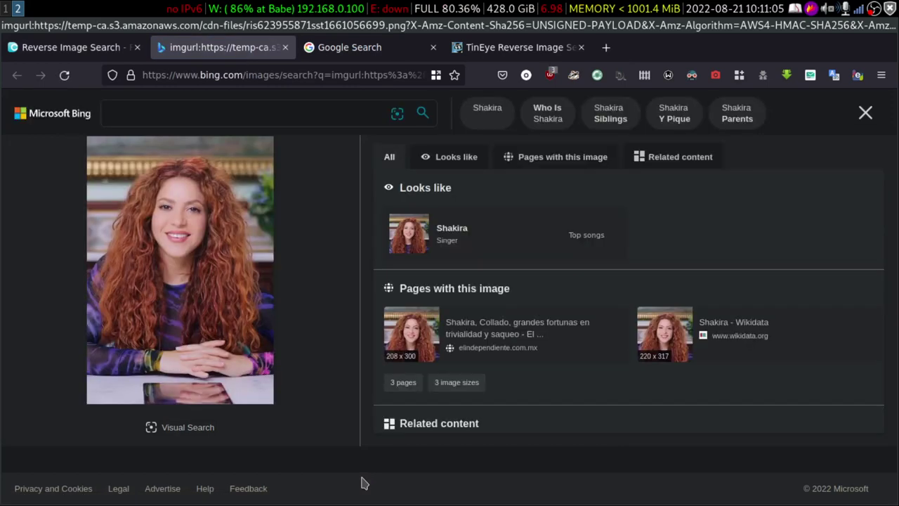
{"action": "scroll", "coordinate": [498, 345], "scroll_direction": "down", "scroll_amount": 10}
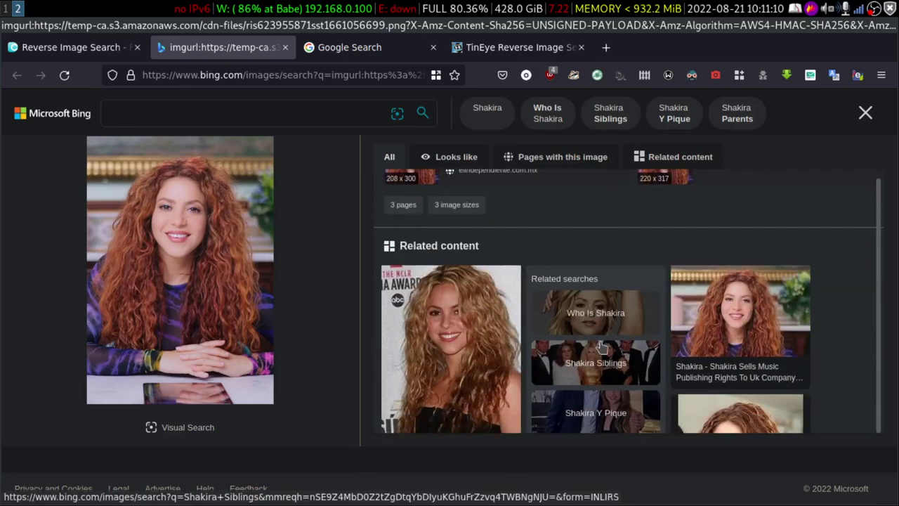
{"action": "scroll", "coordinate": [449, 337], "scroll_direction": "up", "scroll_amount": 10}
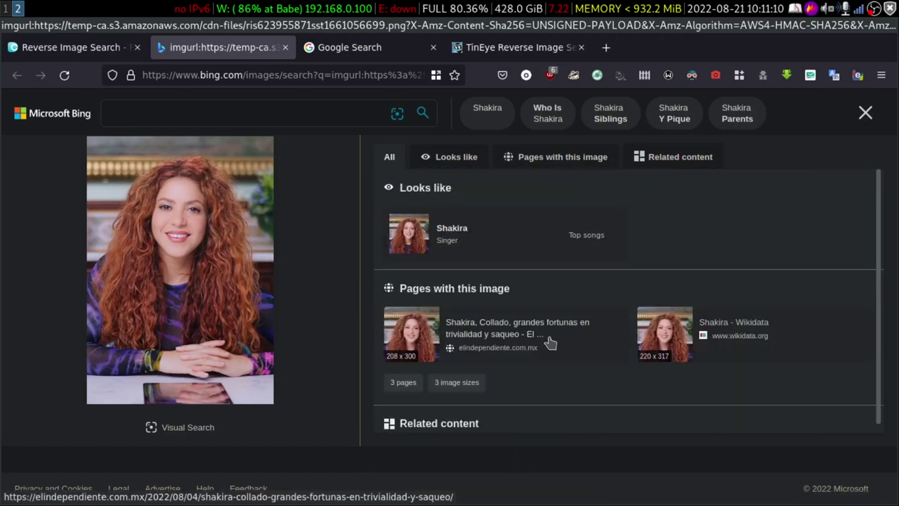
Step: Review the Google image matches again, including the related search and result links, and revisit the Duplichecker and TinEye pages
{"action": "left_click", "coordinate": [344, 50]}
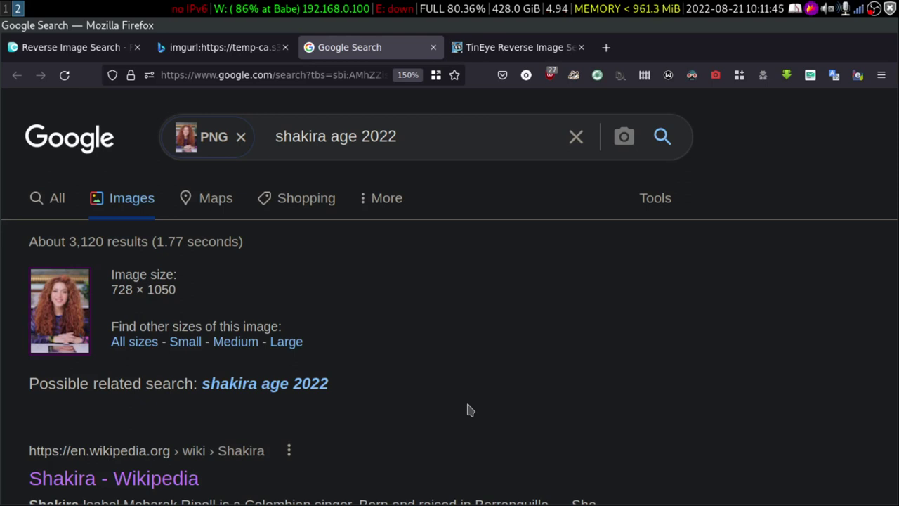
{"action": "scroll", "coordinate": [402, 345], "scroll_direction": "down", "scroll_amount": 5}
{"action": "scroll", "coordinate": [401, 371], "scroll_direction": "up", "scroll_amount": 5}
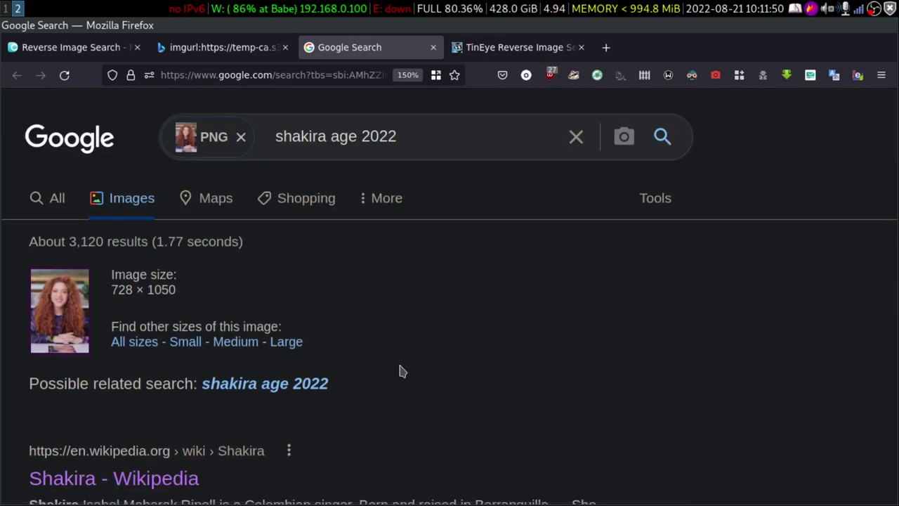
{"action": "scroll", "coordinate": [401, 371], "scroll_direction": "down", "scroll_amount": 5}
{"action": "scroll", "coordinate": [598, 227], "scroll_direction": "up", "scroll_amount": 5}
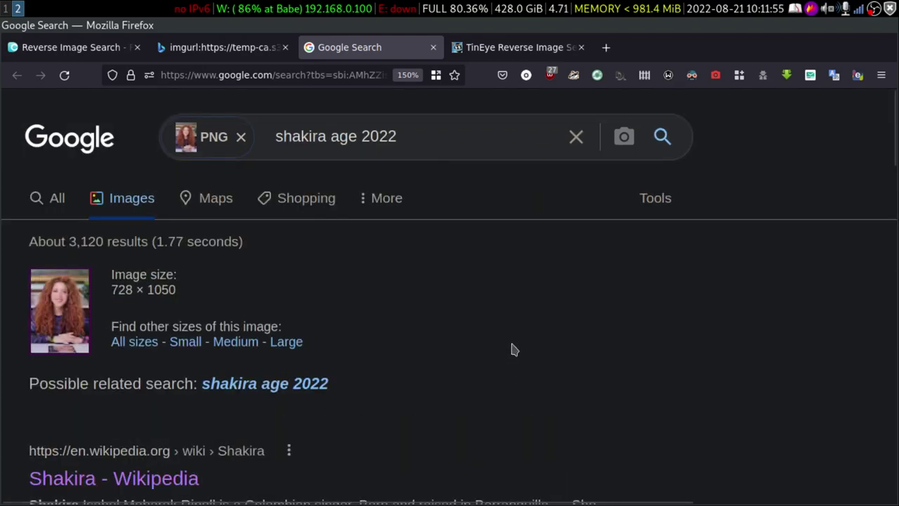
{"action": "scroll", "coordinate": [438, 363], "scroll_direction": "down", "scroll_amount": 3}
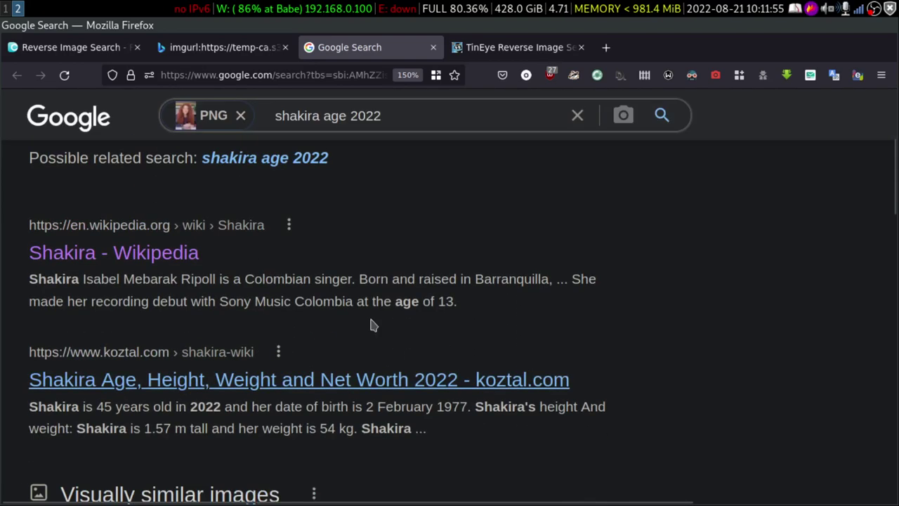
{"action": "scroll", "coordinate": [297, 424], "scroll_direction": "up", "scroll_amount": 3}
{"action": "left_click", "coordinate": [71, 47]}
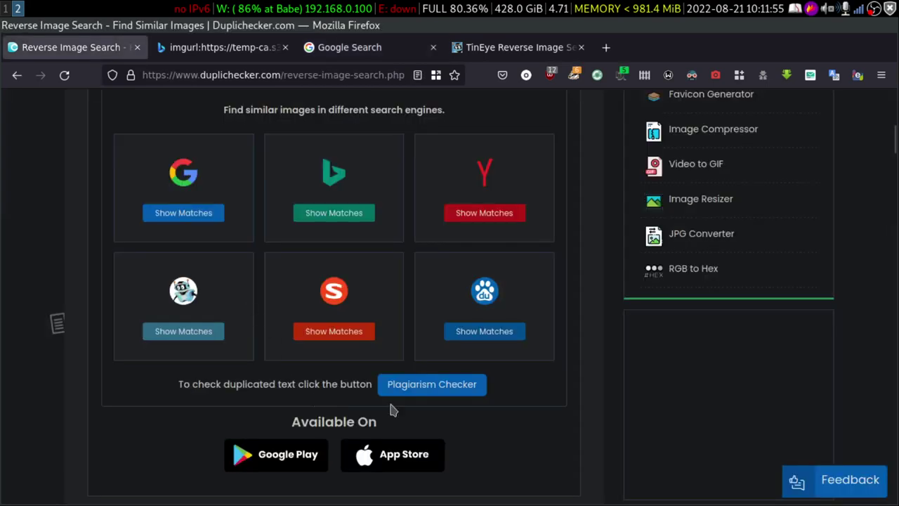
{"action": "left_click", "coordinate": [500, 47]}
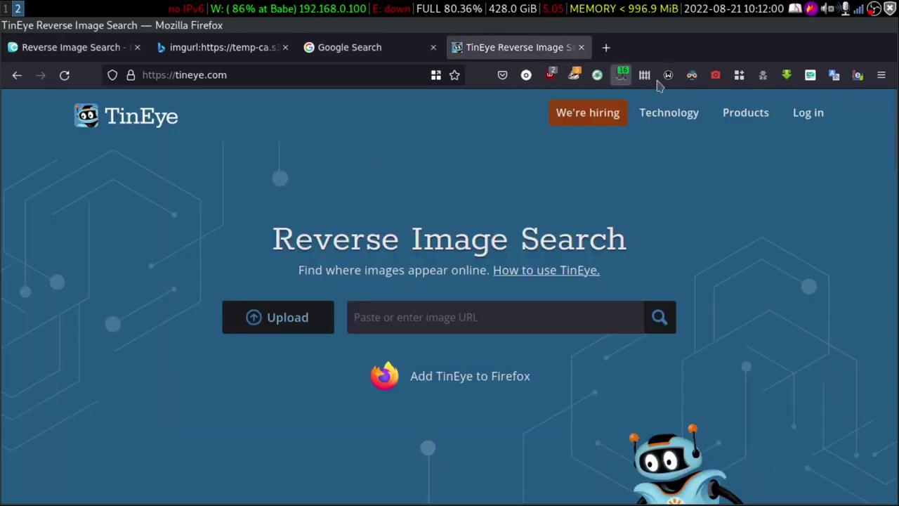
Step: View the image search extension's engine list in a new tab and search the web for "search by image addon"
{"action": "left_click", "coordinate": [606, 47]}
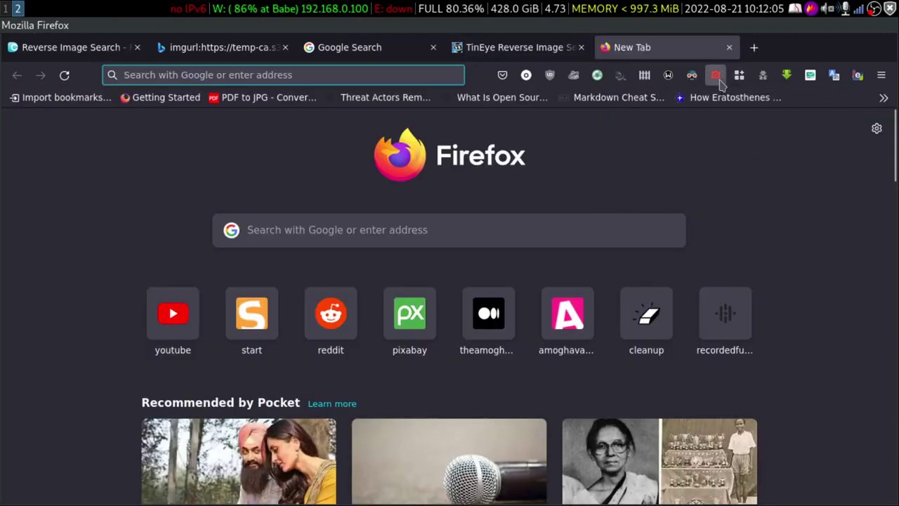
{"action": "left_click", "coordinate": [716, 74]}
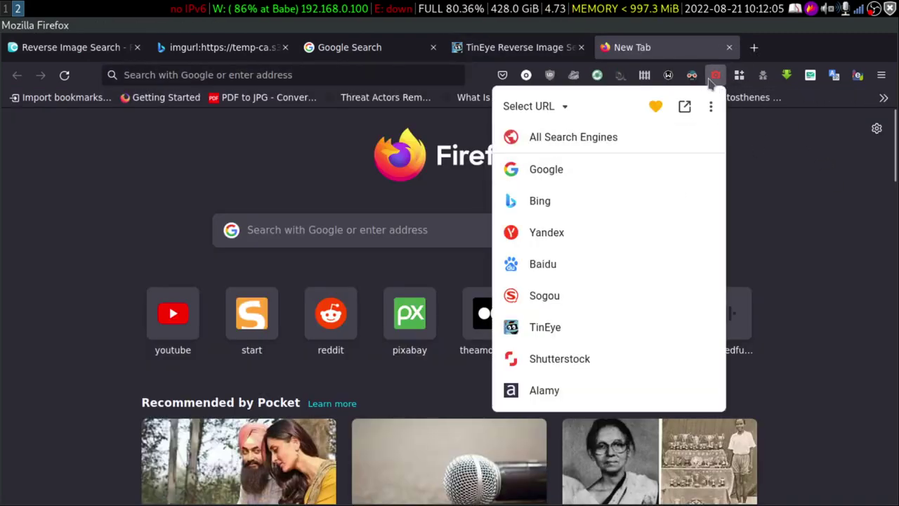
{"action": "left_click", "coordinate": [200, 139]}
{"action": "left_click", "coordinate": [240, 75]}
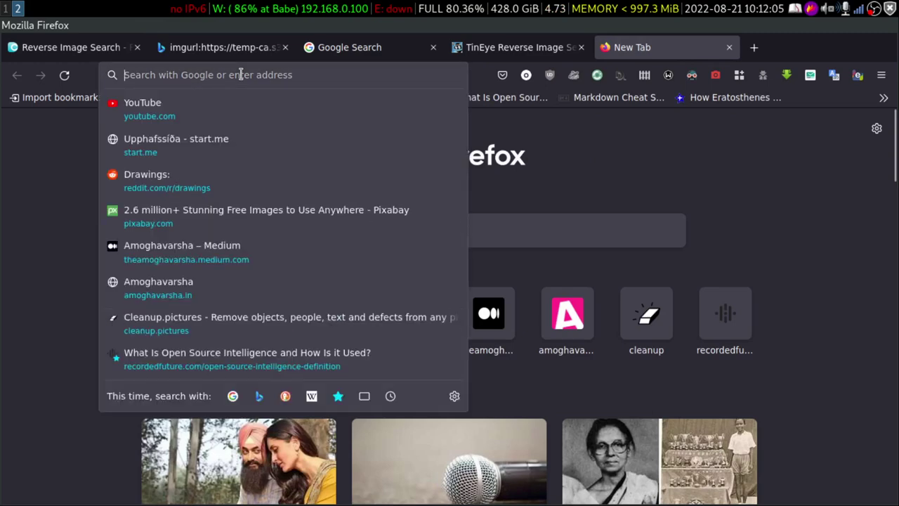
{"action": "type", "text": "search "}
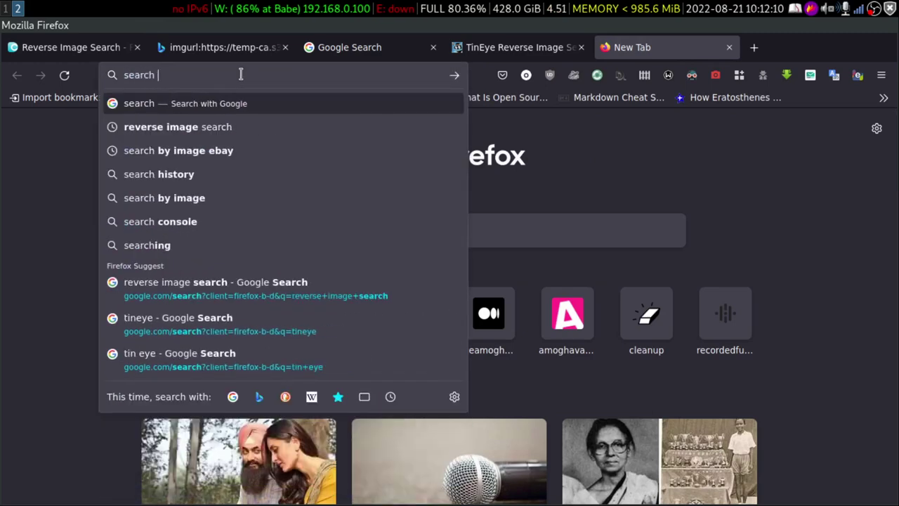
{"action": "type", "text": "by image addo"}
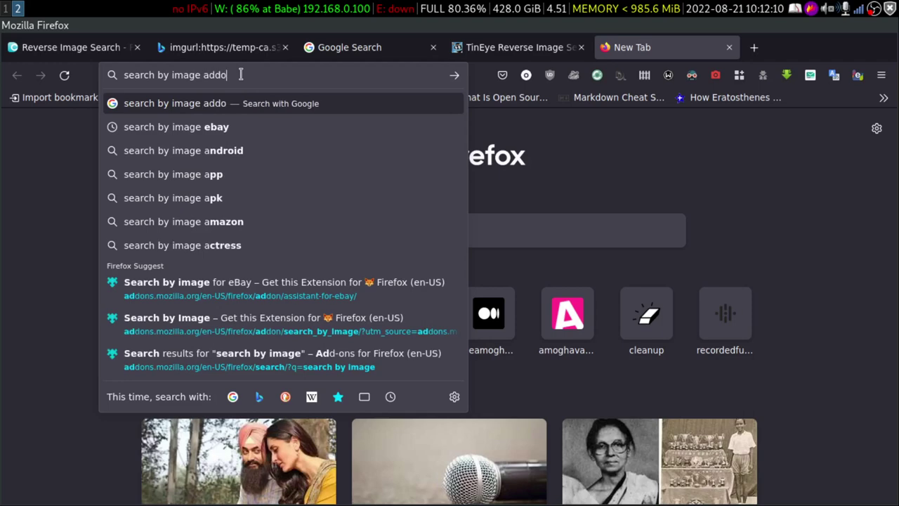
{"action": "key", "text": "Return"}
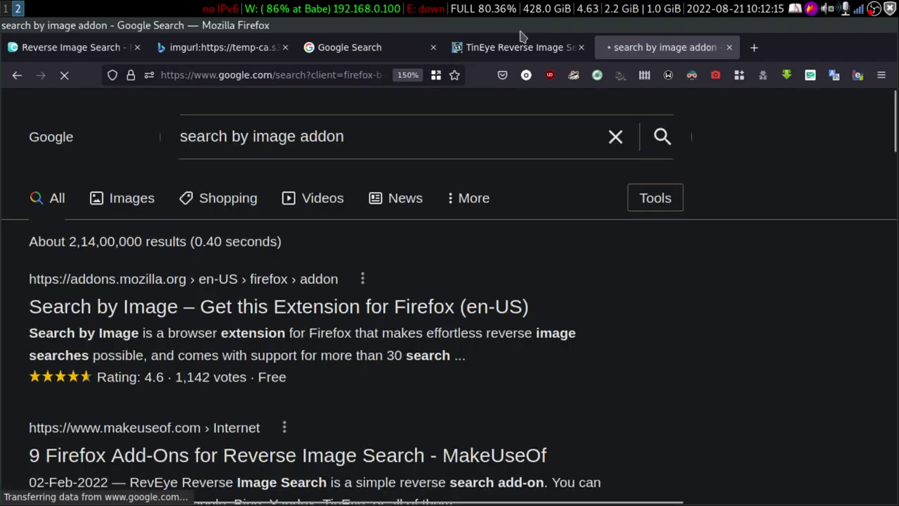
Step: Examine the web search results for the Search by Image Firefox extension and similar add-ons
{"action": "left_click", "coordinate": [523, 49]}
{"action": "left_click", "coordinate": [651, 49]}
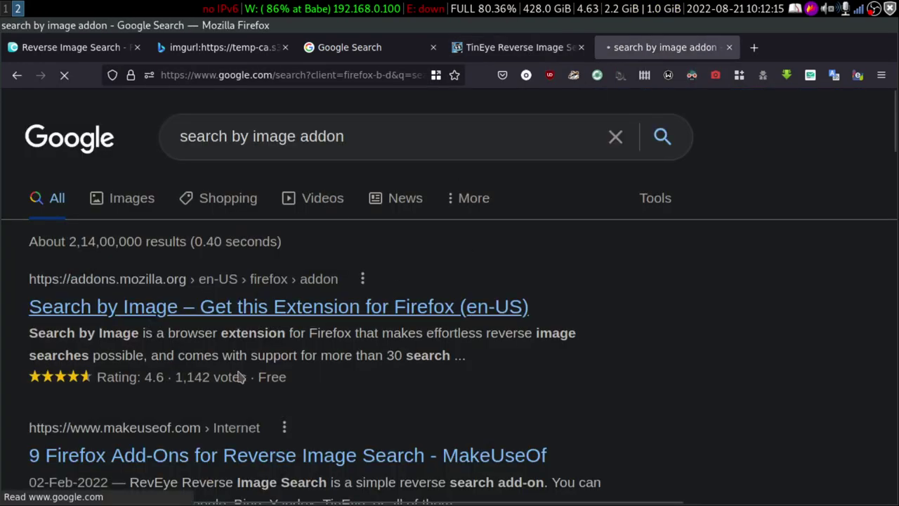
{"action": "scroll", "coordinate": [415, 316], "scroll_direction": "down", "scroll_amount": 10}
{"action": "scroll", "coordinate": [388, 283], "scroll_direction": "up", "scroll_amount": 10}
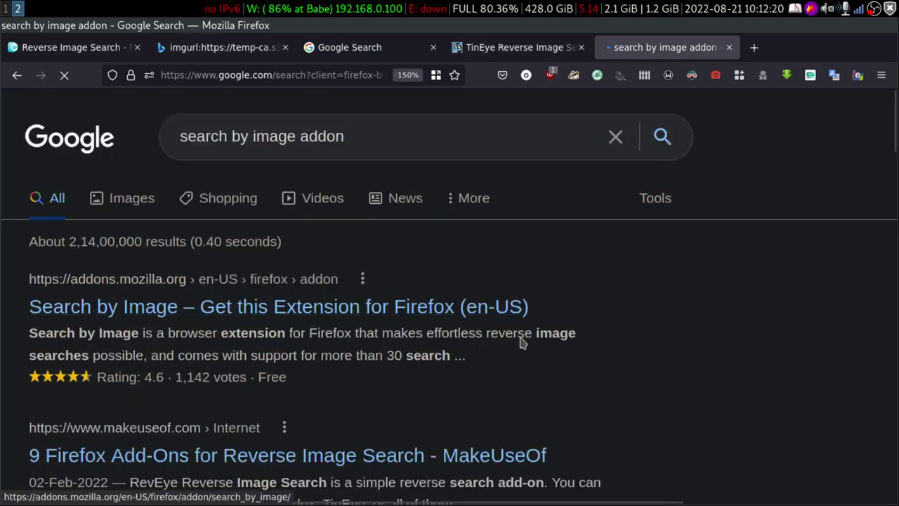
{"action": "scroll", "coordinate": [349, 309], "scroll_direction": "down", "scroll_amount": 3}
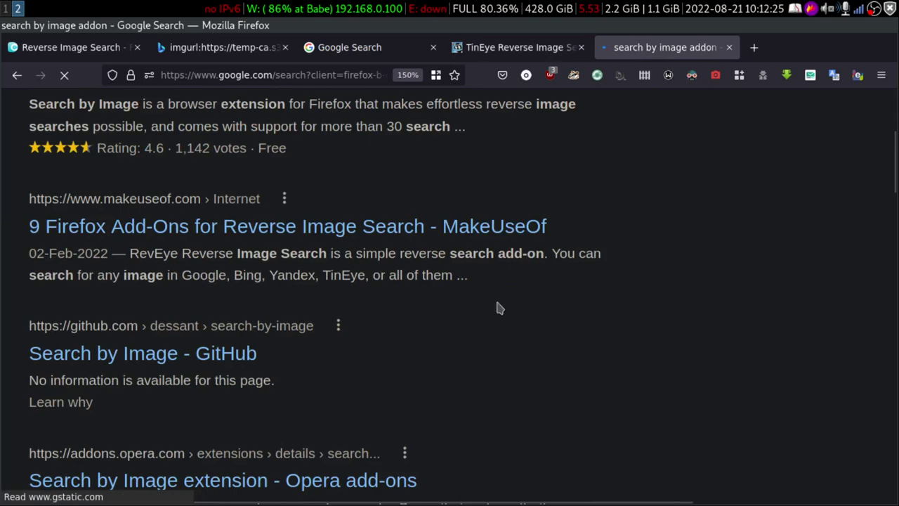
{"action": "scroll", "coordinate": [450, 354], "scroll_direction": "down", "scroll_amount": 5}
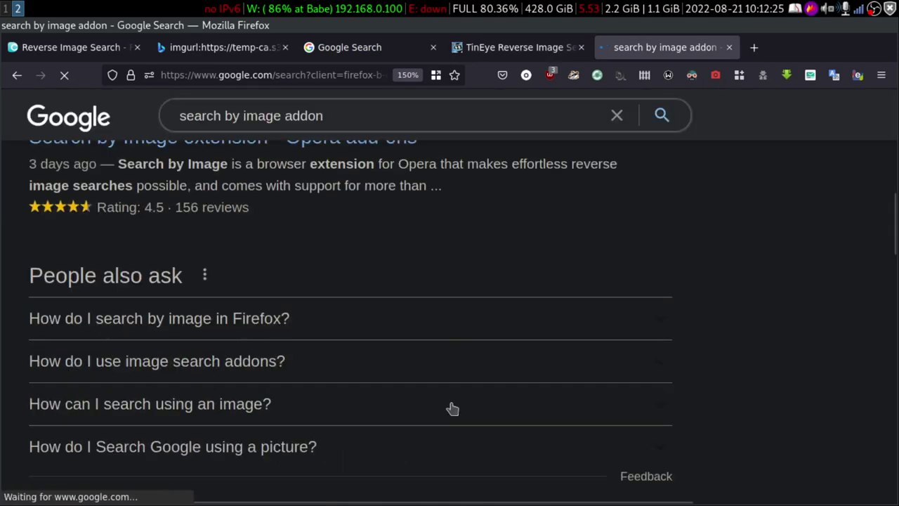
{"action": "scroll", "coordinate": [143, 392], "scroll_direction": "up", "scroll_amount": 8}
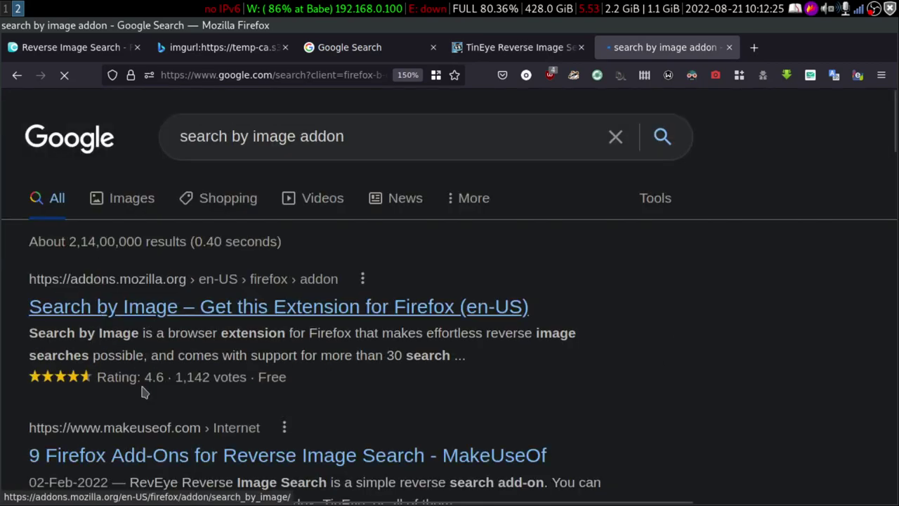
Step: Close the add-on search, TinEye, Google and Bing tabs, keeping Duplichecker and an empty new tab
{"action": "left_click", "coordinate": [729, 47]}
{"action": "left_click", "coordinate": [580, 47]}
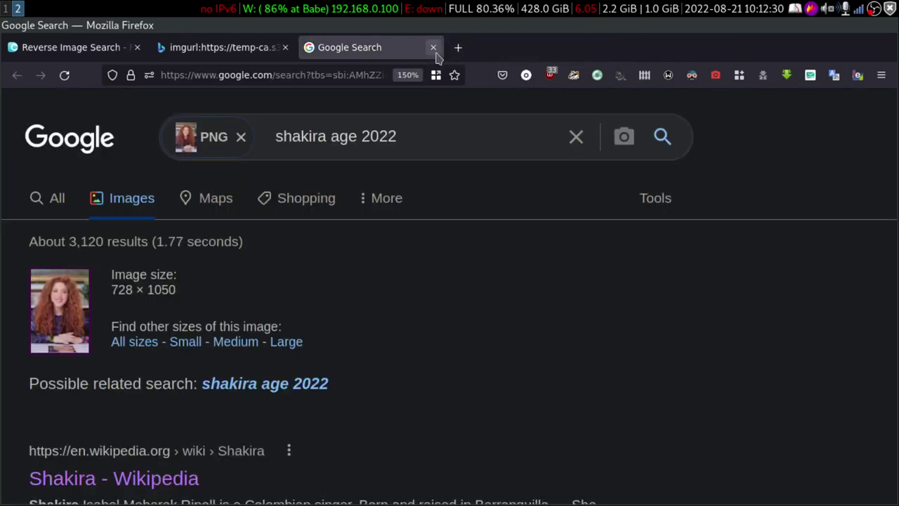
{"action": "middle_click", "coordinate": [323, 54]}
{"action": "left_click", "coordinate": [285, 47]}
{"action": "left_click", "coordinate": [161, 47]}
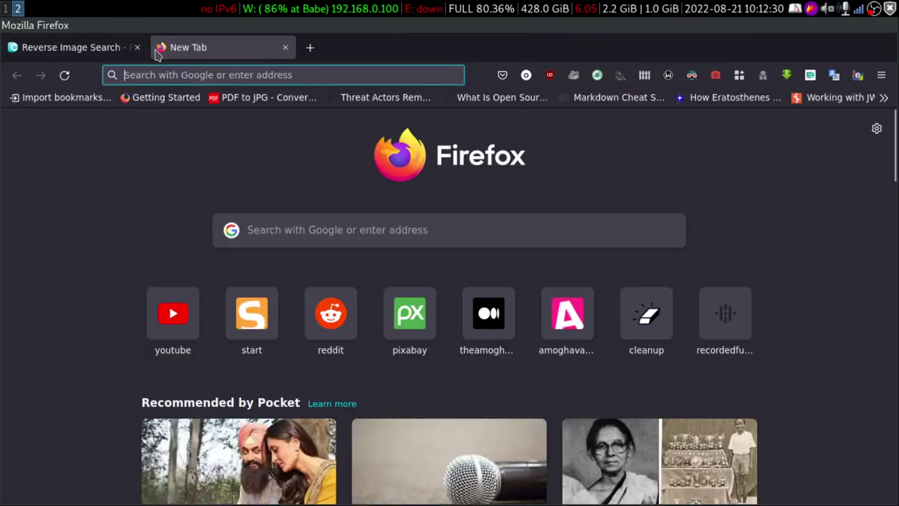
Step: Review the search engines offered on the Duplichecker reverse image search page and close its tab
{"action": "left_click", "coordinate": [101, 55]}
{"action": "scroll", "coordinate": [373, 206], "scroll_direction": "up", "scroll_amount": 10}
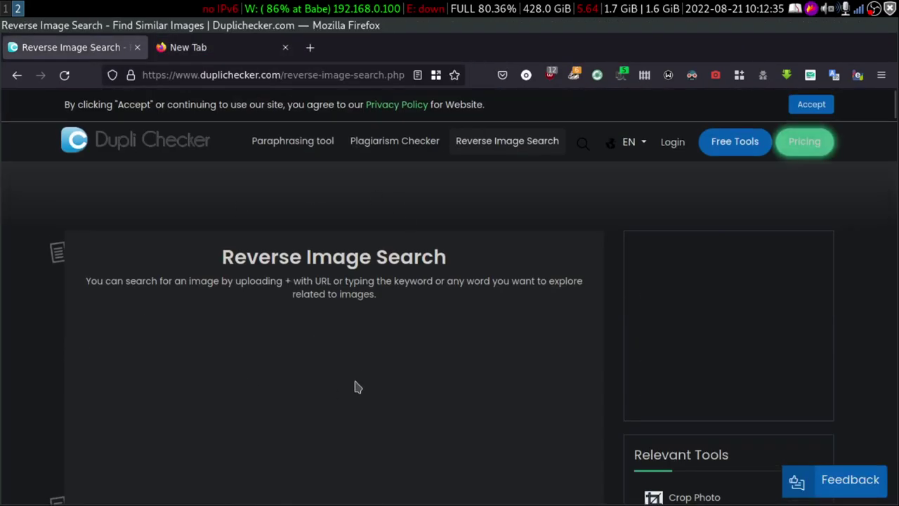
{"action": "scroll", "coordinate": [272, 472], "scroll_direction": "down", "scroll_amount": 6}
{"action": "scroll", "coordinate": [335, 406], "scroll_direction": "down", "scroll_amount": 2}
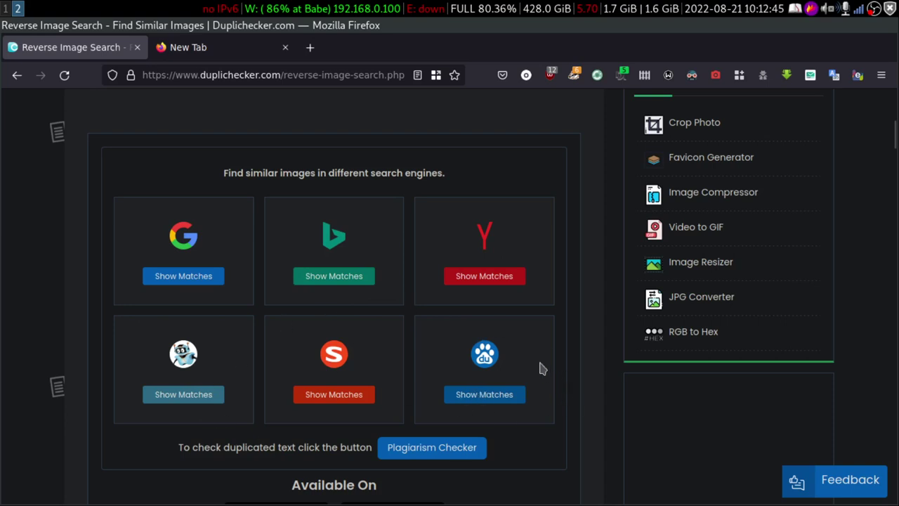
{"action": "key", "text": "Home"}
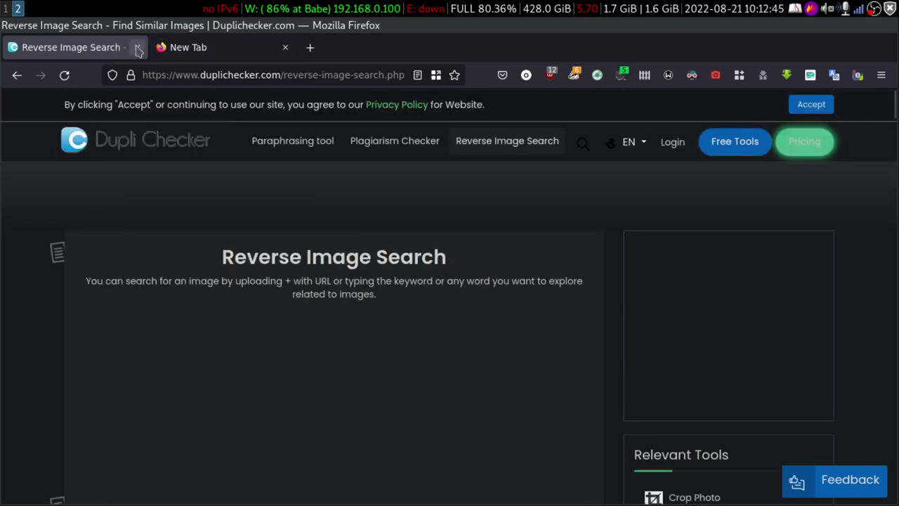
{"action": "left_click", "coordinate": [137, 47]}
Step: Show the list of search engines in the image search extension and dismiss it
{"action": "left_click", "coordinate": [715, 74]}
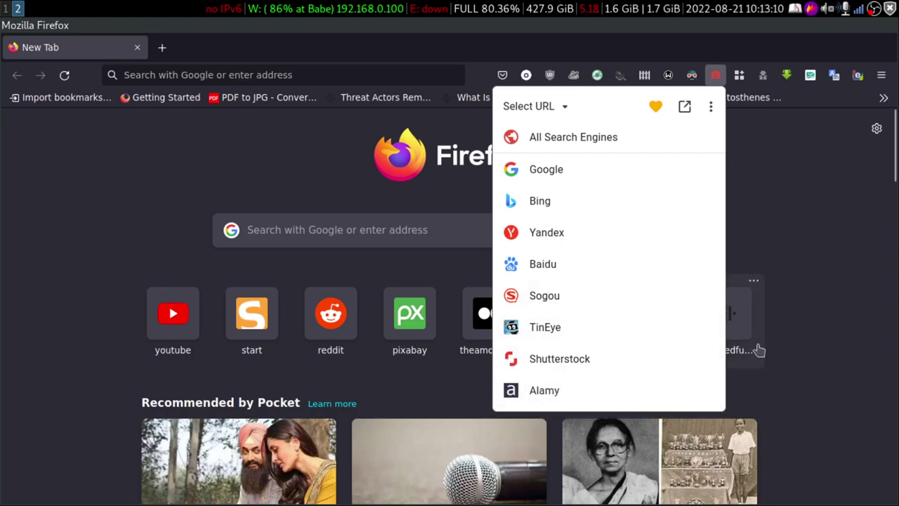
{"action": "scroll", "coordinate": [822, 353], "scroll_direction": "down", "scroll_amount": 3}
{"action": "left_click", "coordinate": [820, 347]}
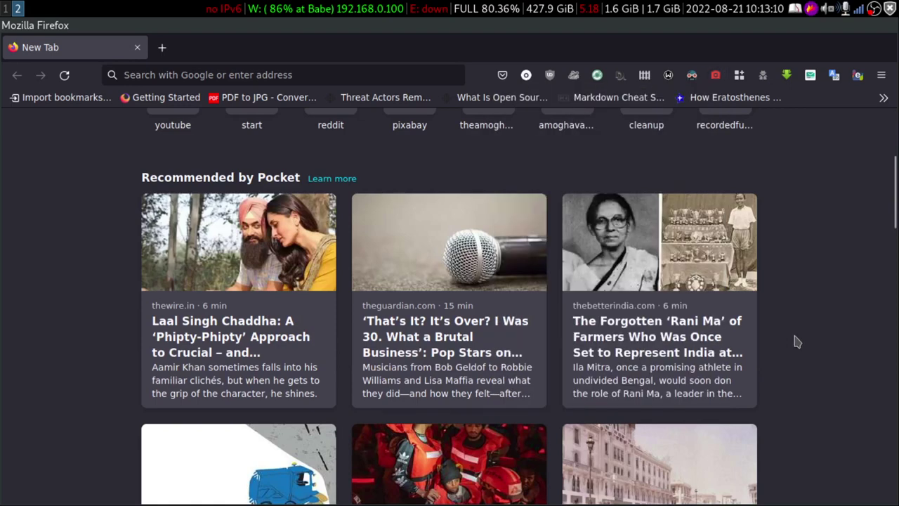
Step: Open the recommended thewire.in article about Laal Singh Chaddha from the new tab page
{"action": "scroll", "coordinate": [330, 302], "scroll_direction": "up", "scroll_amount": 3}
{"action": "scroll", "coordinate": [334, 270], "scroll_direction": "down", "scroll_amount": 3}
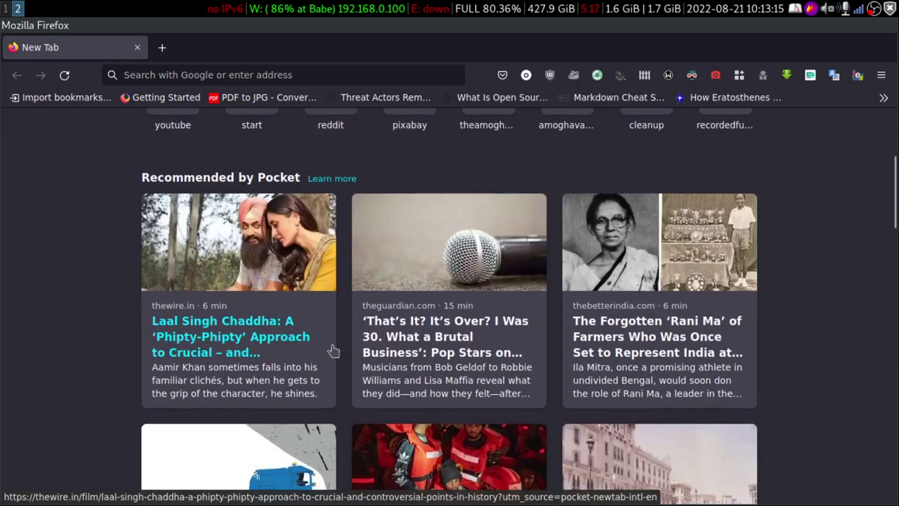
{"action": "left_click", "coordinate": [238, 338]}
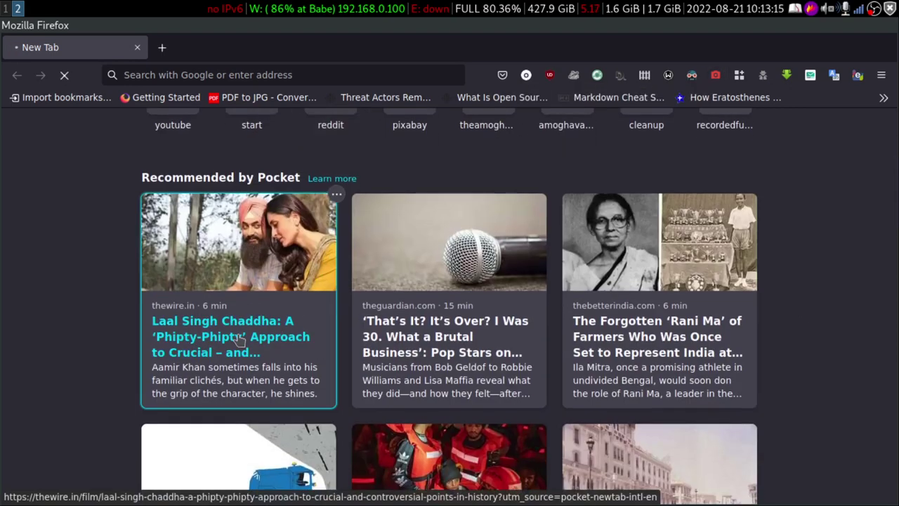
{"action": "scroll", "coordinate": [239, 339], "scroll_direction": "up", "scroll_amount": 3}
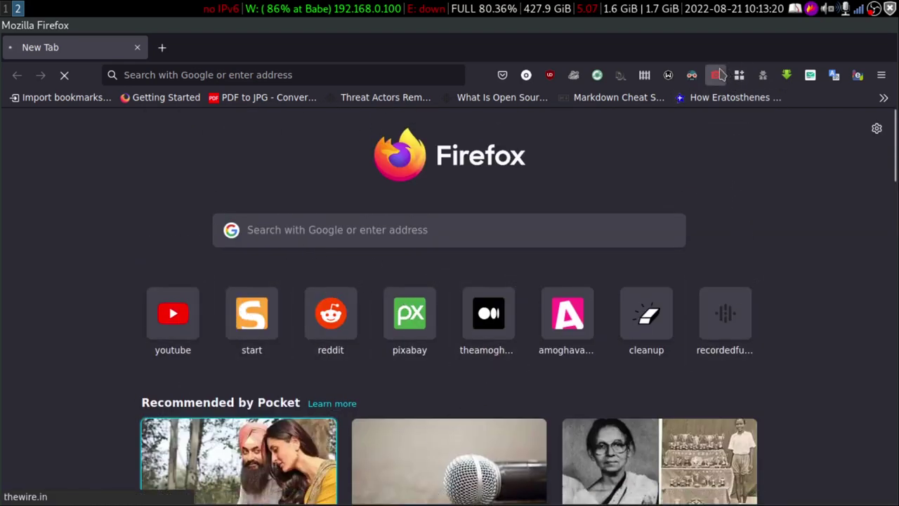
Step: Check the image search extension's engine list again and close it
{"action": "left_click", "coordinate": [715, 74]}
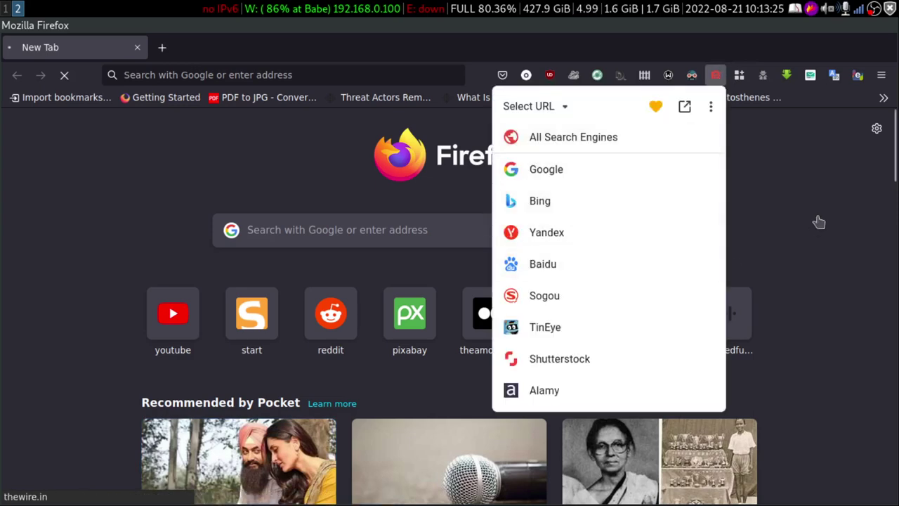
{"action": "left_click", "coordinate": [819, 187]}
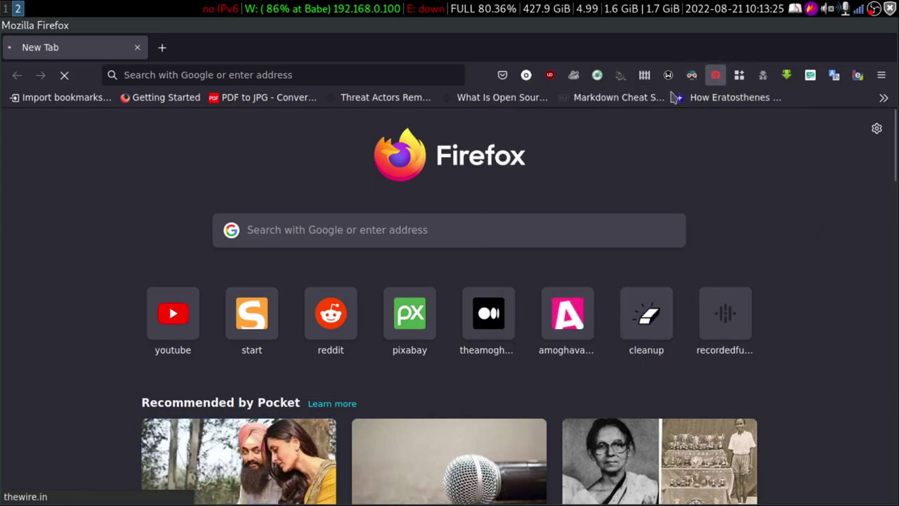
{"action": "scroll", "coordinate": [366, 335], "scroll_direction": "down", "scroll_amount": 5}
{"action": "scroll", "coordinate": [281, 351], "scroll_direction": "up", "scroll_amount": 5}
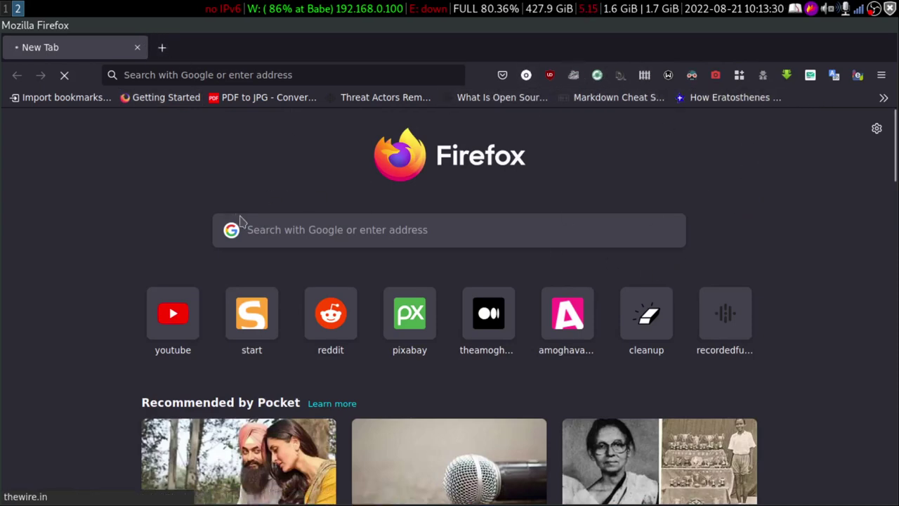
{"action": "scroll", "coordinate": [235, 214], "scroll_direction": "down", "scroll_amount": 4}
{"action": "scroll", "coordinate": [491, 281], "scroll_direction": "down", "scroll_amount": 1}
{"action": "scroll", "coordinate": [232, 360], "scroll_direction": "down", "scroll_amount": 1}
{"action": "scroll", "coordinate": [312, 292], "scroll_direction": "up", "scroll_amount": 6}
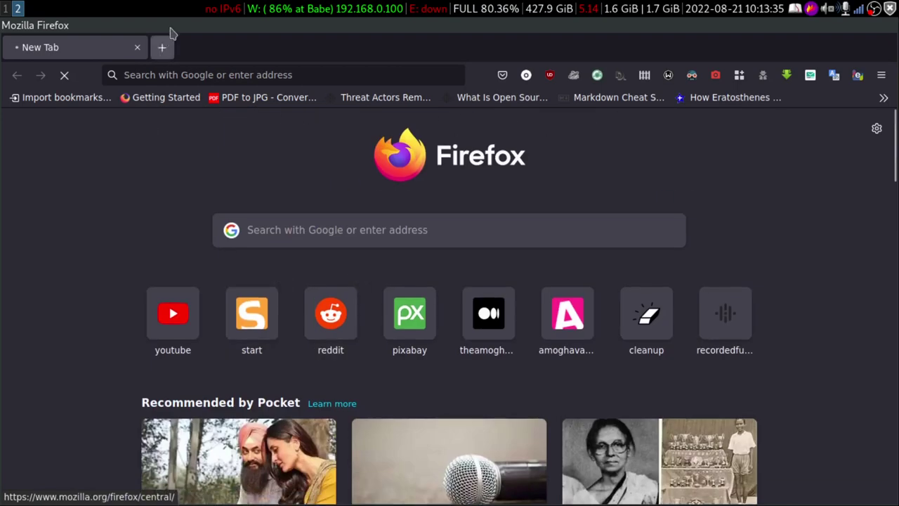
Step: Replace the current tab with a new one and search Google for "shakira"
{"action": "left_click", "coordinate": [162, 45]}
{"action": "left_click", "coordinate": [137, 47]}
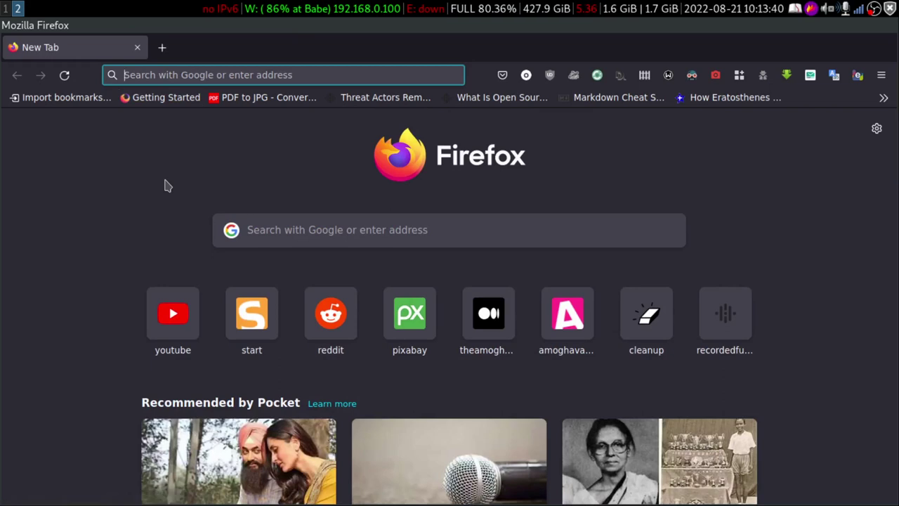
{"action": "type", "text": "shakira"}
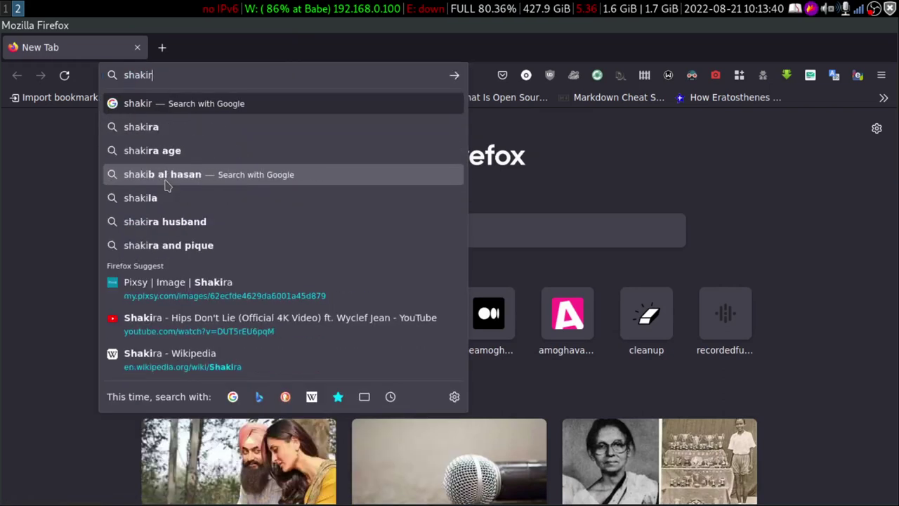
{"action": "key", "text": "Return"}
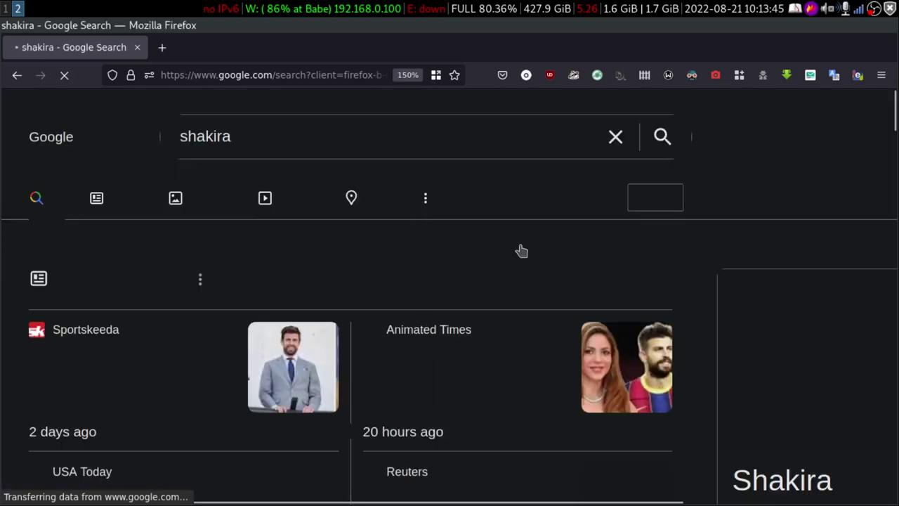
Step: Open the Google image results for Shakira from the main photo in the knowledge panel
{"action": "scroll", "coordinate": [521, 241], "scroll_direction": "down", "scroll_amount": 3}
{"action": "scroll", "coordinate": [478, 331], "scroll_direction": "up", "scroll_amount": 3}
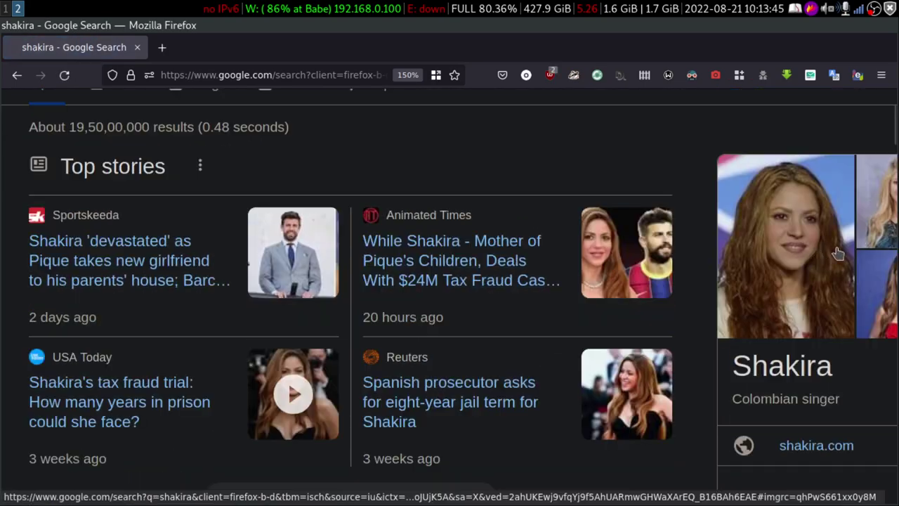
{"action": "left_click", "coordinate": [457, 392]}
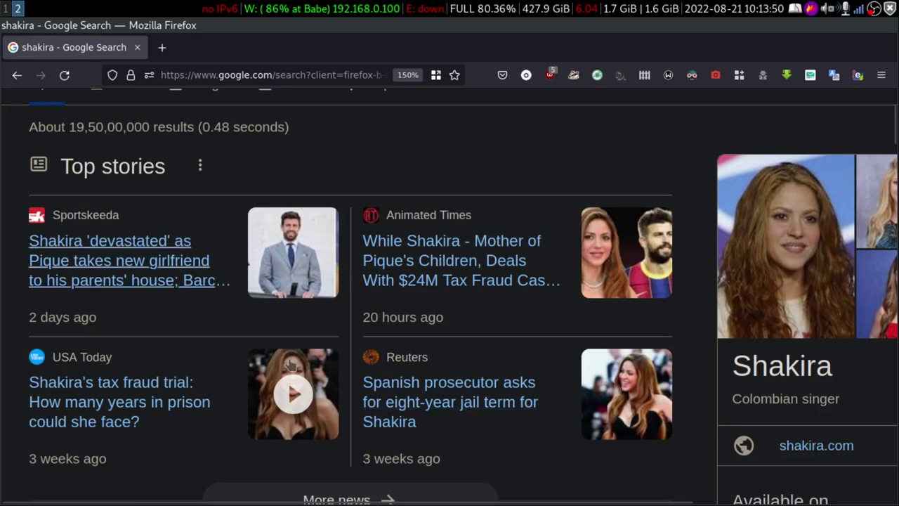
{"action": "left_click", "coordinate": [790, 274]}
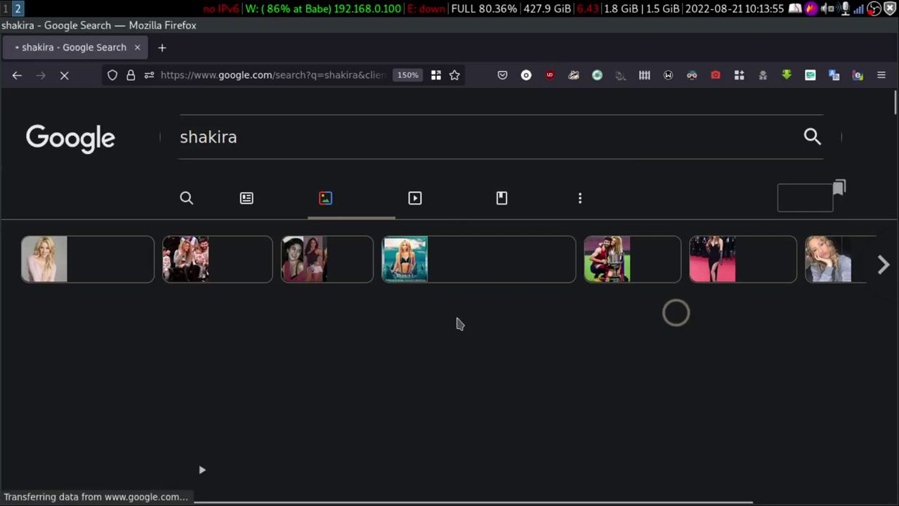
Step: Run a Search by Image with All Search Engines on the first Shakira photo from biography.com
{"action": "scroll", "coordinate": [457, 322], "scroll_direction": "down", "scroll_amount": 5}
{"action": "scroll", "coordinate": [457, 322], "scroll_direction": "up", "scroll_amount": 3}
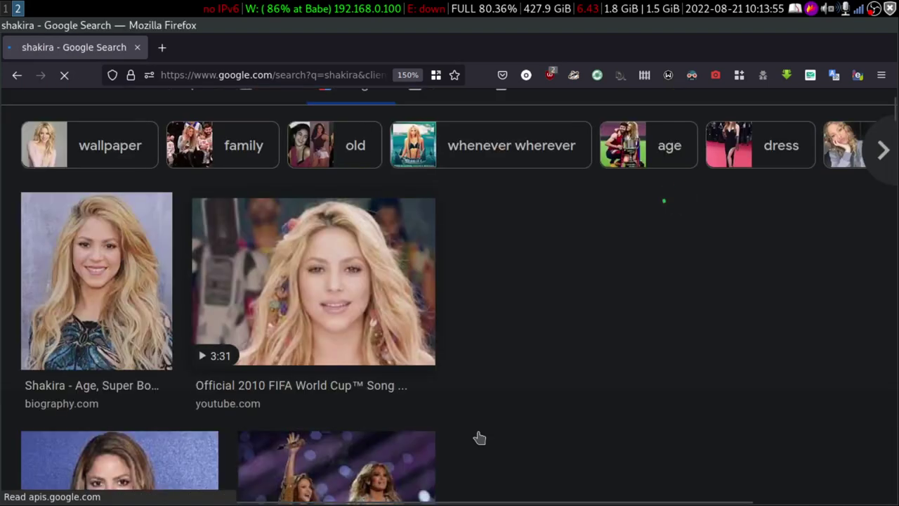
{"action": "right_click", "coordinate": [86, 235]}
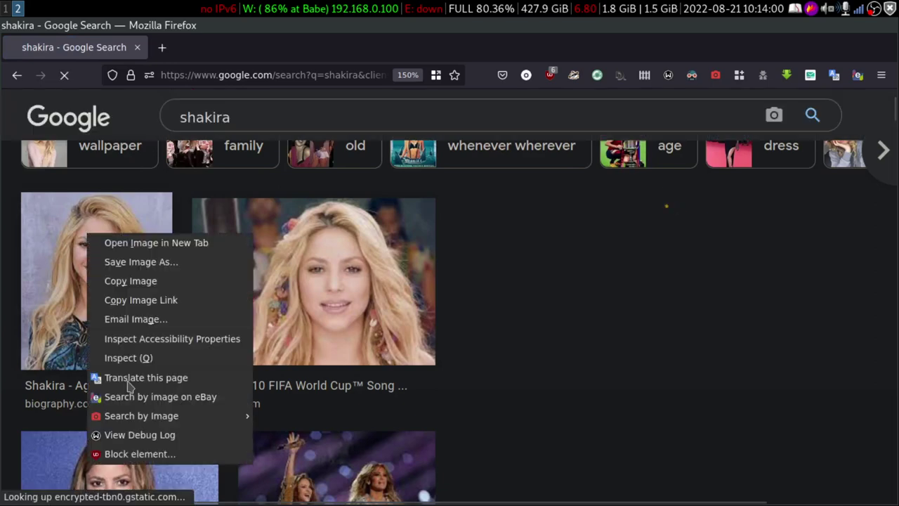
{"action": "mouse_move", "coordinate": [134, 417]}
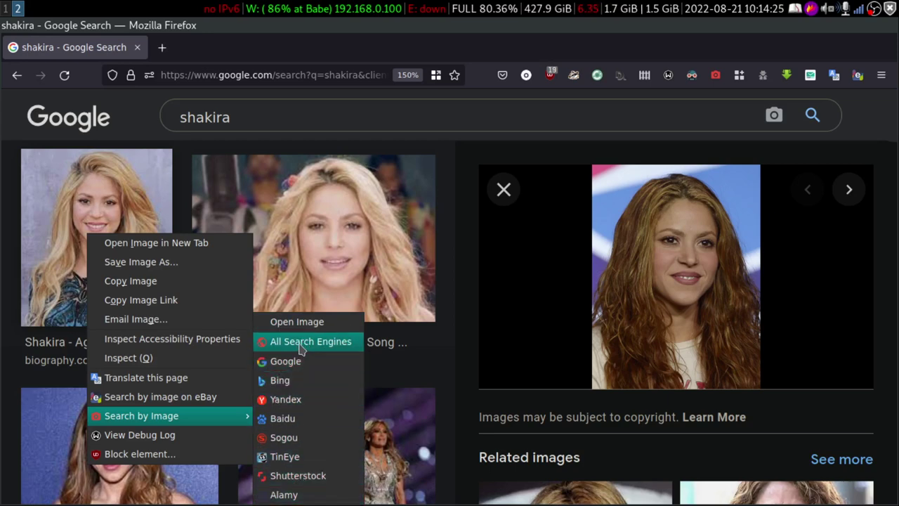
{"action": "left_click", "coordinate": [301, 344]}
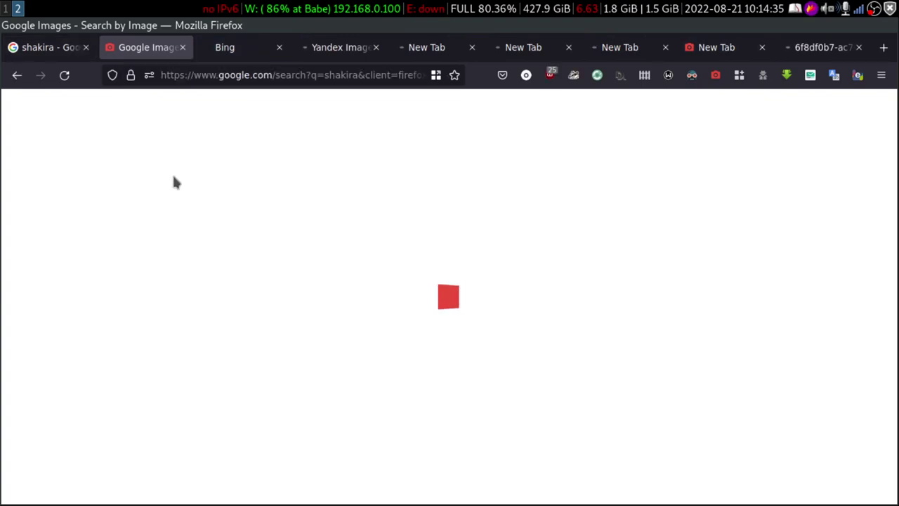
Step: Look through the opened search engine tabs, including Google, Bing, Yandex, Sogou, Shutterstock and Alamy, to check their loading
{"action": "left_click", "coordinate": [47, 47]}
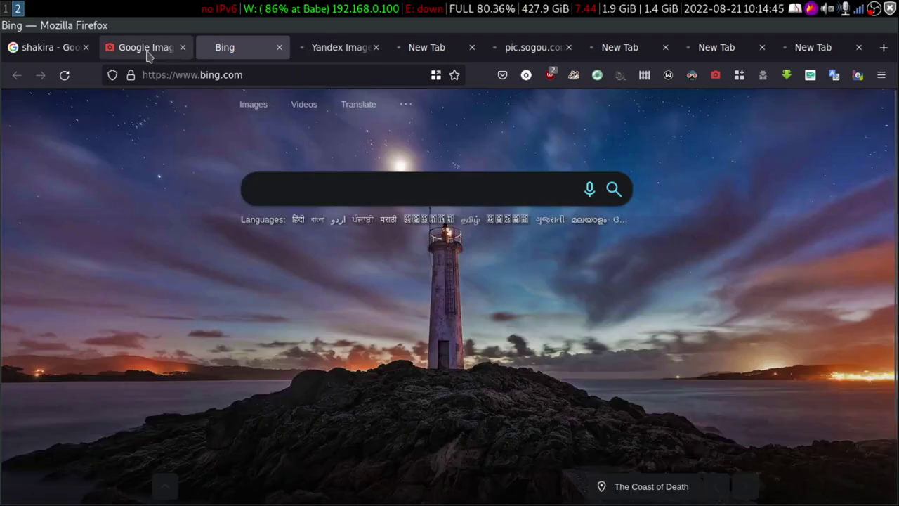
{"action": "left_click", "coordinate": [148, 47]}
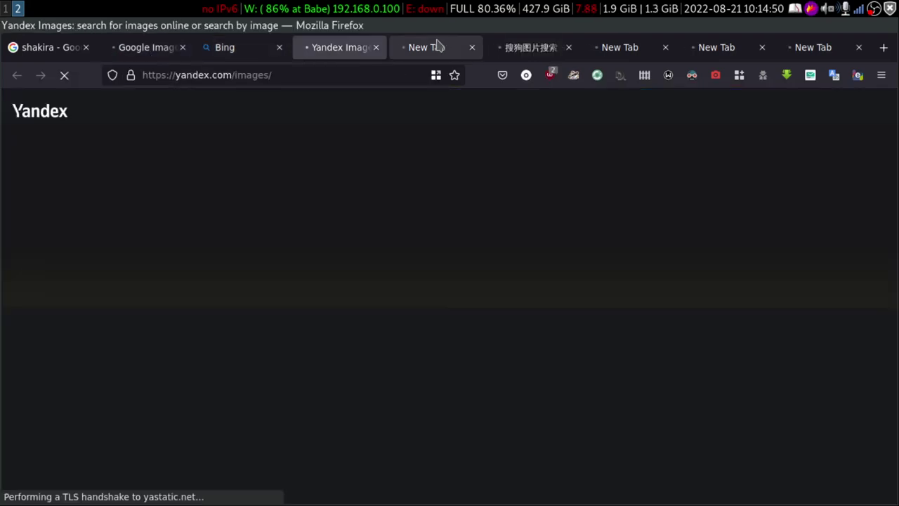
{"action": "left_click", "coordinate": [526, 53]}
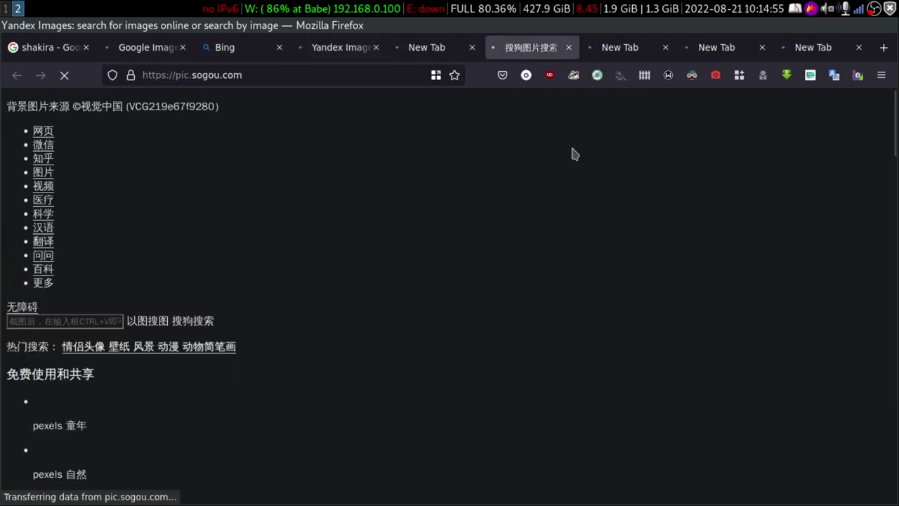
{"action": "scroll", "coordinate": [389, 234], "scroll_direction": "down", "scroll_amount": 5}
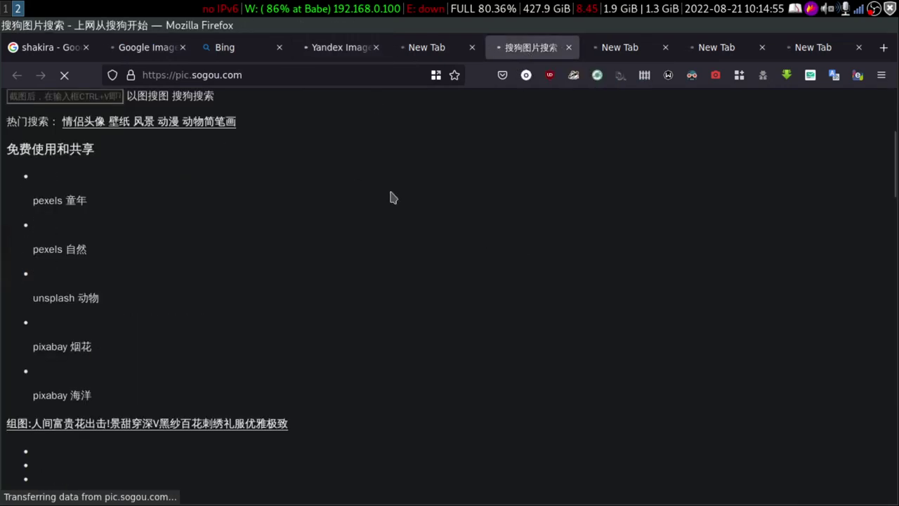
{"action": "left_click", "coordinate": [618, 47]}
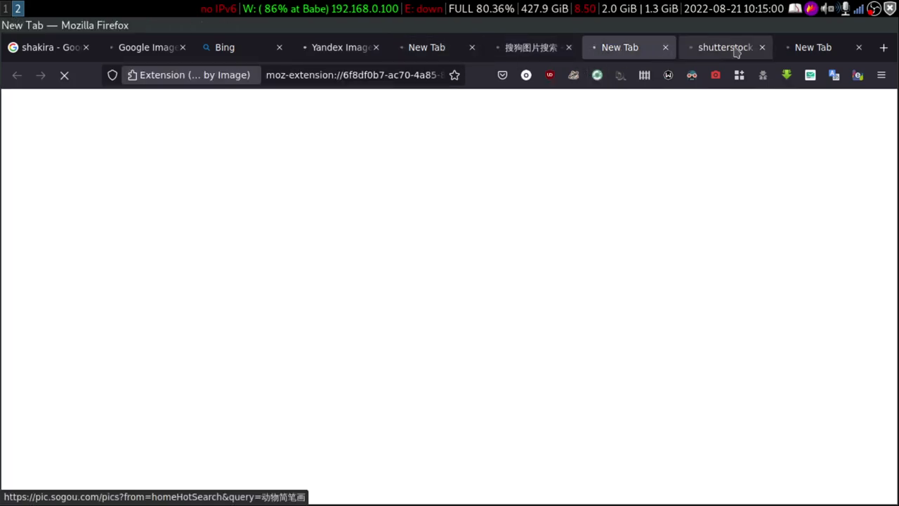
{"action": "left_click", "coordinate": [734, 48]}
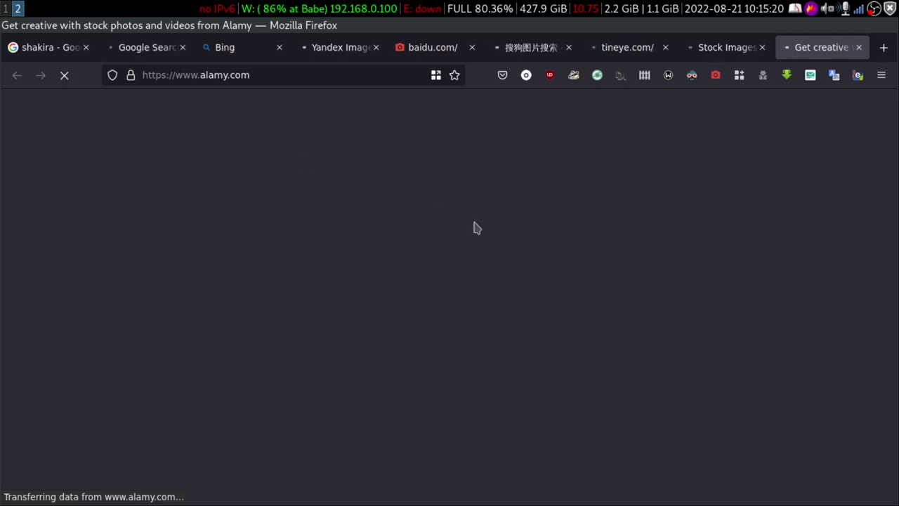
Step: Close the Google Images, Bing, Baidu, Sogou, Shutterstock, Alamy and TinEye tabs, keeping the Yandex tab and the original search
{"action": "mouse_move", "coordinate": [203, 49]}
{"action": "left_mouse_down"}
{"action": "mouse_move", "coordinate": [190, 54]}
{"action": "mouse_move", "coordinate": [232, 75]}
{"action": "left_mouse_up"}
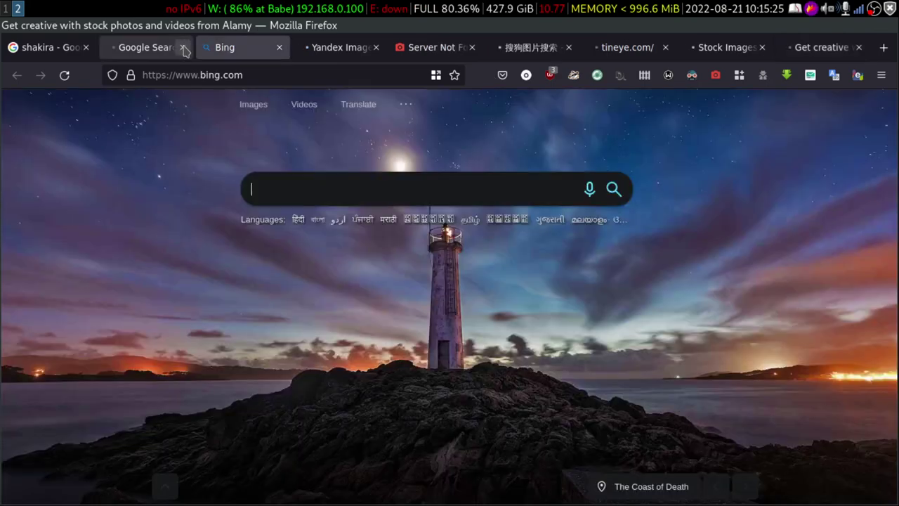
{"action": "left_click", "coordinate": [182, 47]}
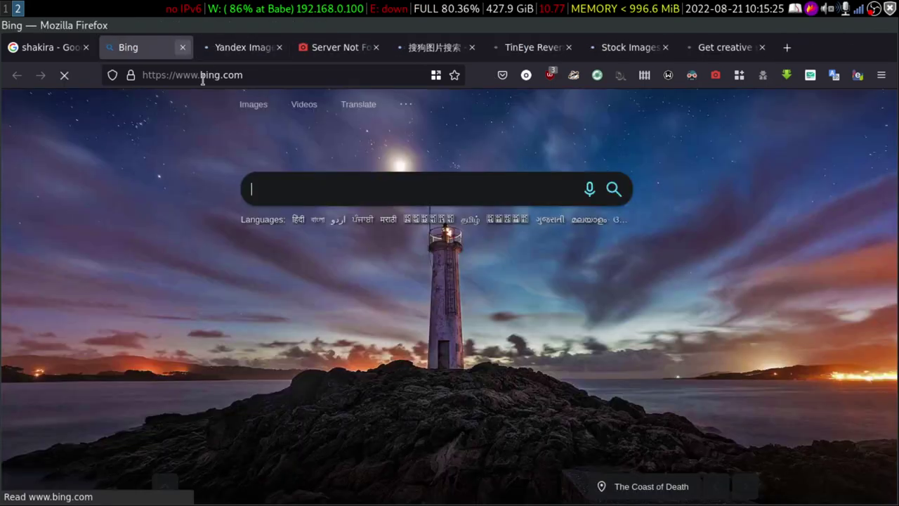
{"action": "left_click", "coordinate": [182, 47]}
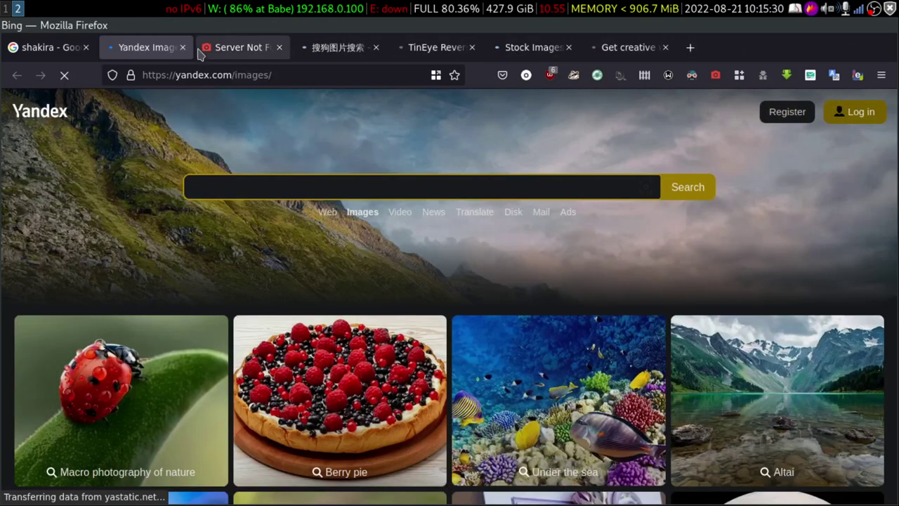
{"action": "left_click", "coordinate": [278, 48]}
{"action": "left_click", "coordinate": [279, 48]}
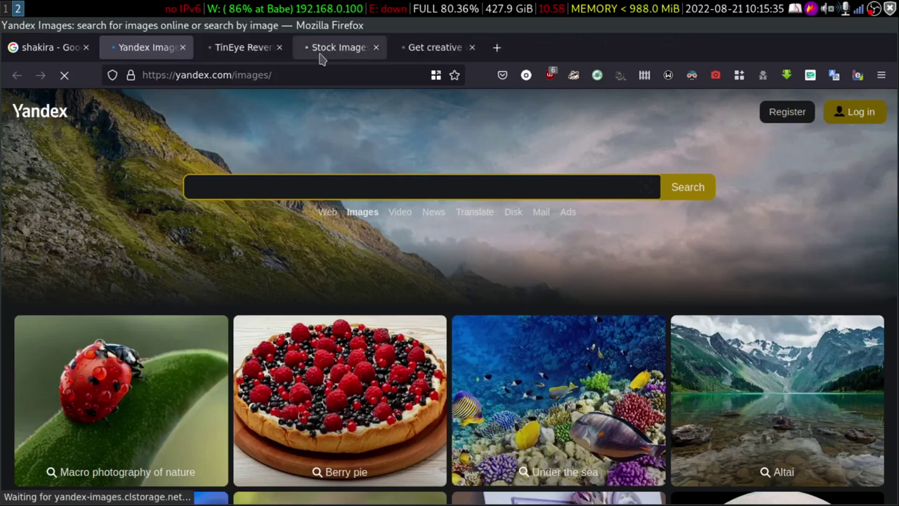
{"action": "left_click", "coordinate": [330, 47]}
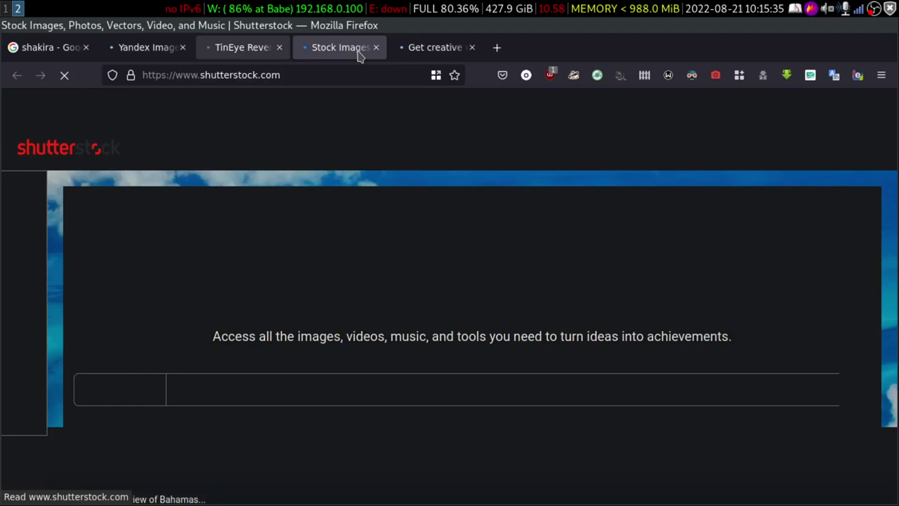
{"action": "left_click", "coordinate": [376, 47]}
{"action": "left_click", "coordinate": [376, 47]}
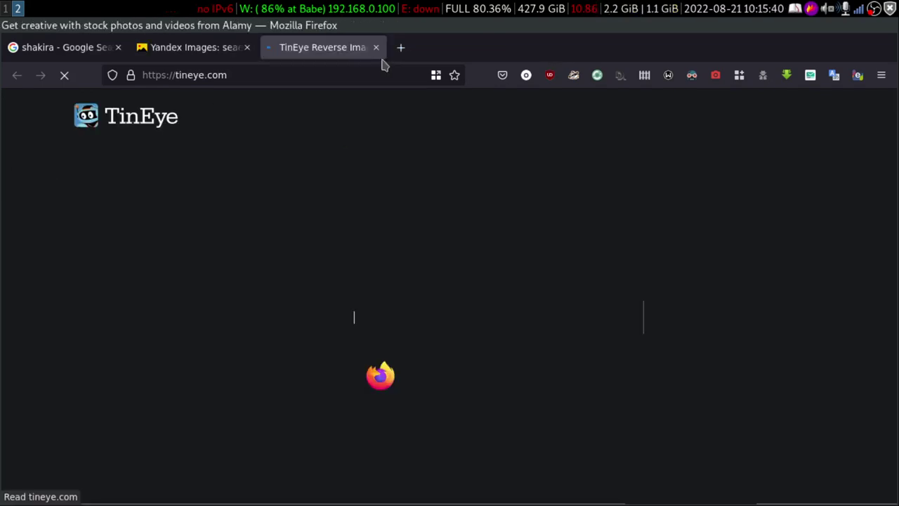
{"action": "left_click", "coordinate": [376, 47]}
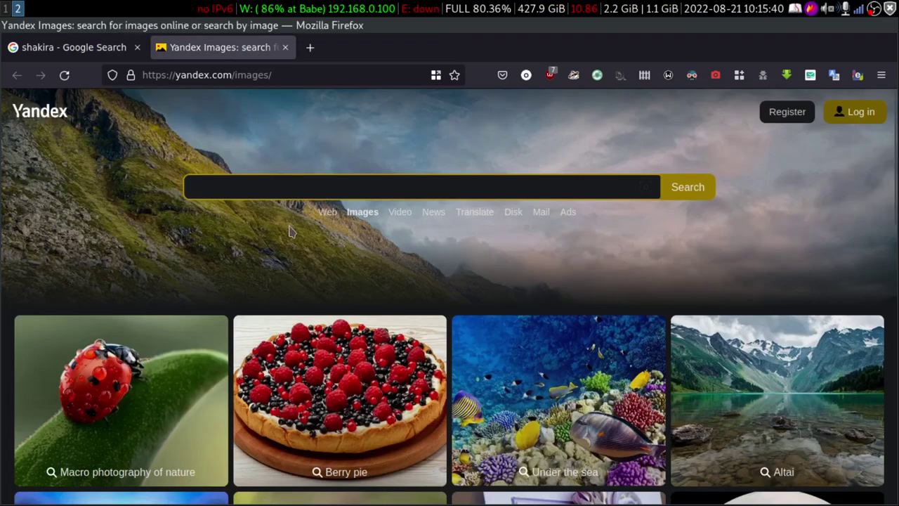
Step: Review the Yandex reverse image results, including other image sizes, sites containing the image and similar images
{"action": "left_click", "coordinate": [391, 197]}
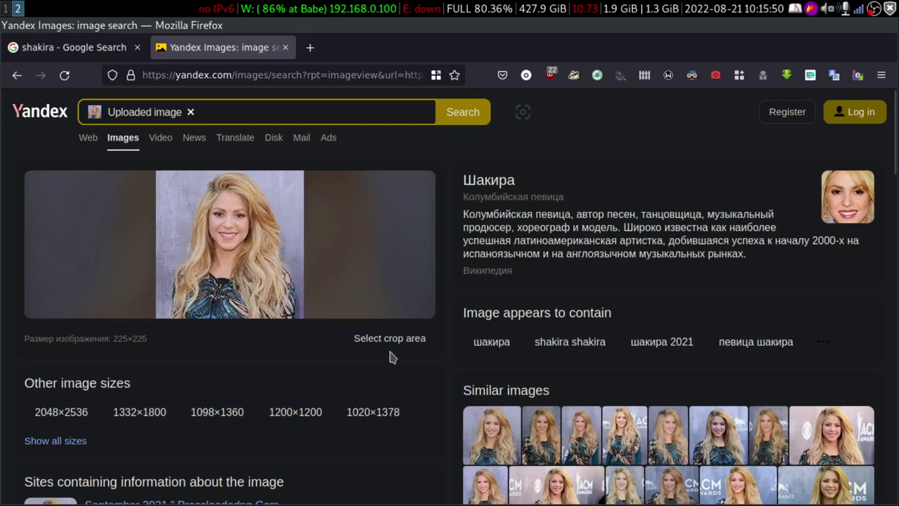
{"action": "scroll", "coordinate": [372, 357], "scroll_direction": "down", "scroll_amount": 3}
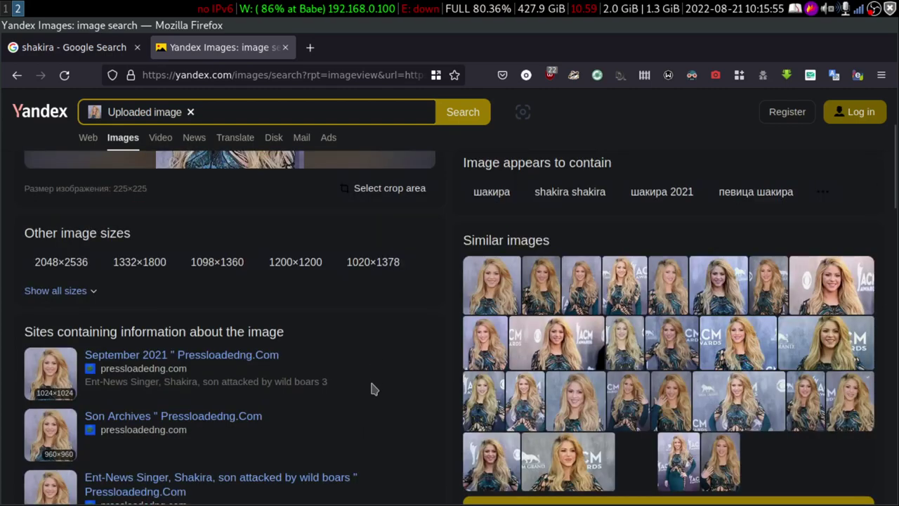
{"action": "scroll", "coordinate": [302, 331], "scroll_direction": "down", "scroll_amount": 4}
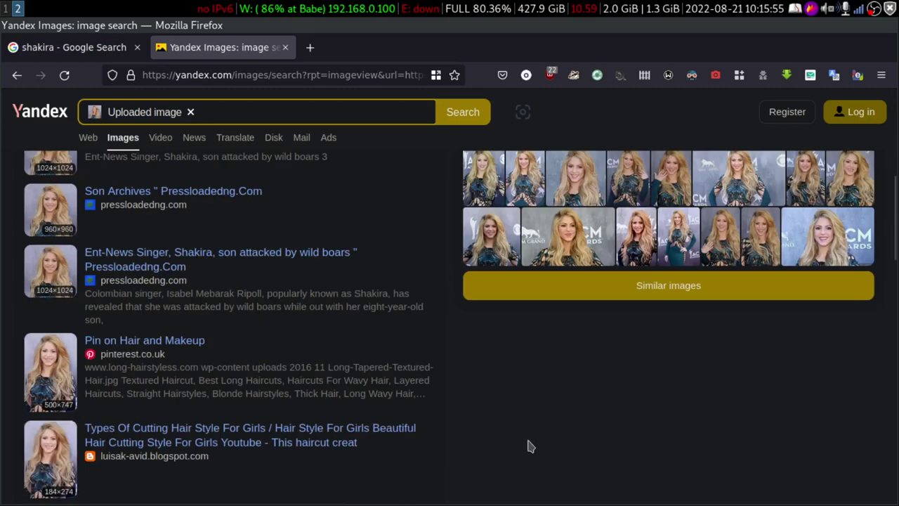
{"action": "scroll", "coordinate": [504, 345], "scroll_direction": "up", "scroll_amount": 7}
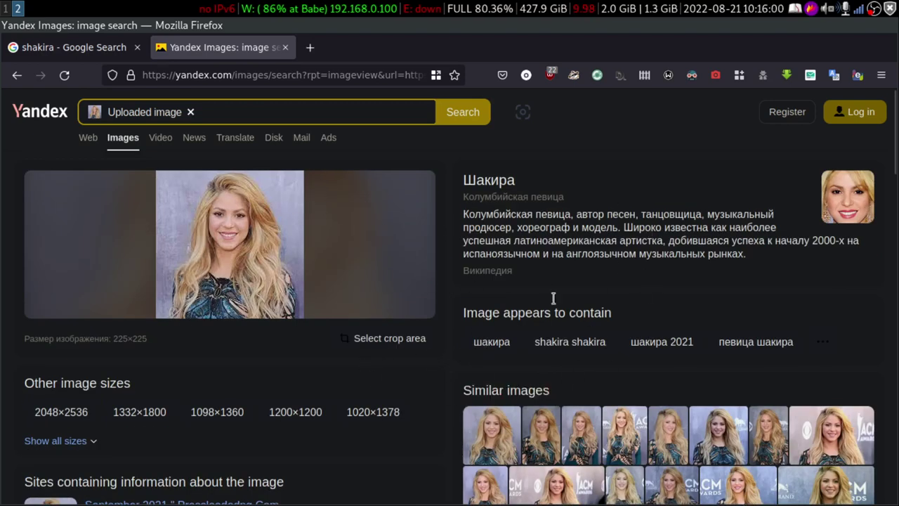
Step: Translate the Yandex results page into English with Simple Translate and check the translated page's tab
{"action": "left_click", "coordinate": [833, 74]}
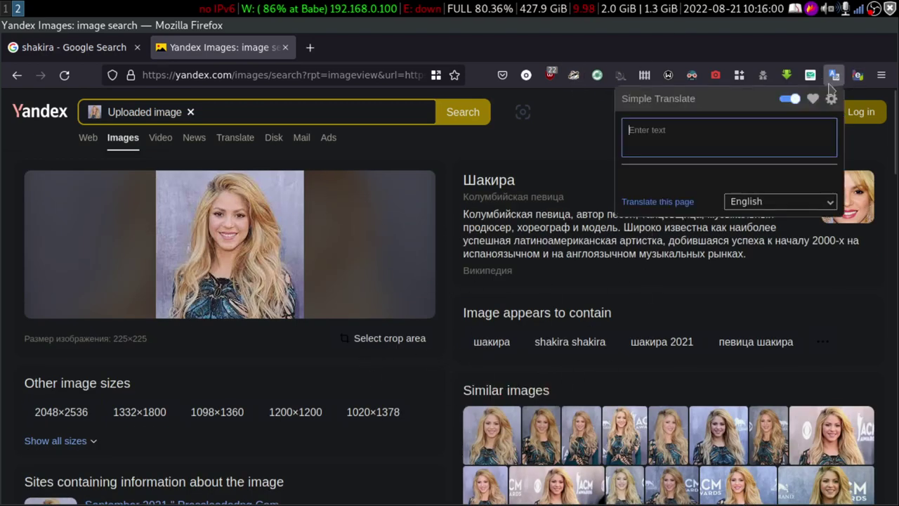
{"action": "left_click", "coordinate": [654, 203]}
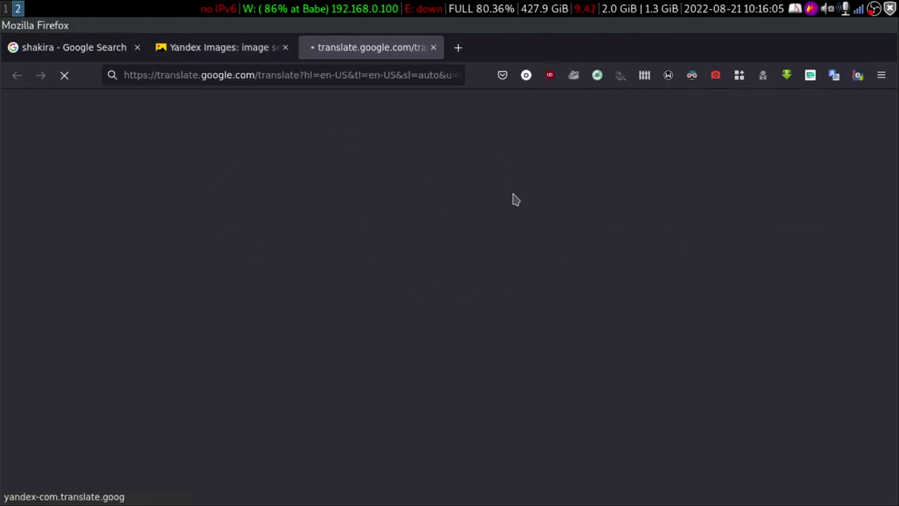
{"action": "left_click", "coordinate": [216, 51]}
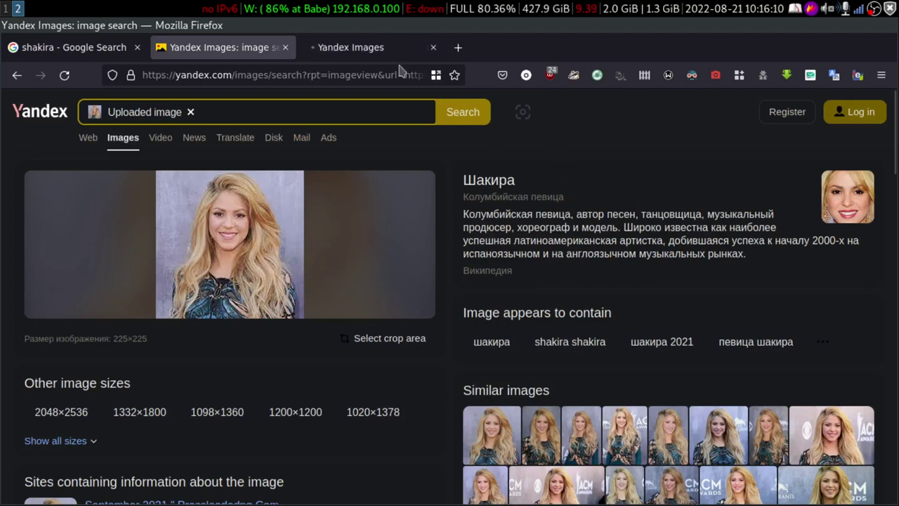
{"action": "left_click", "coordinate": [372, 54]}
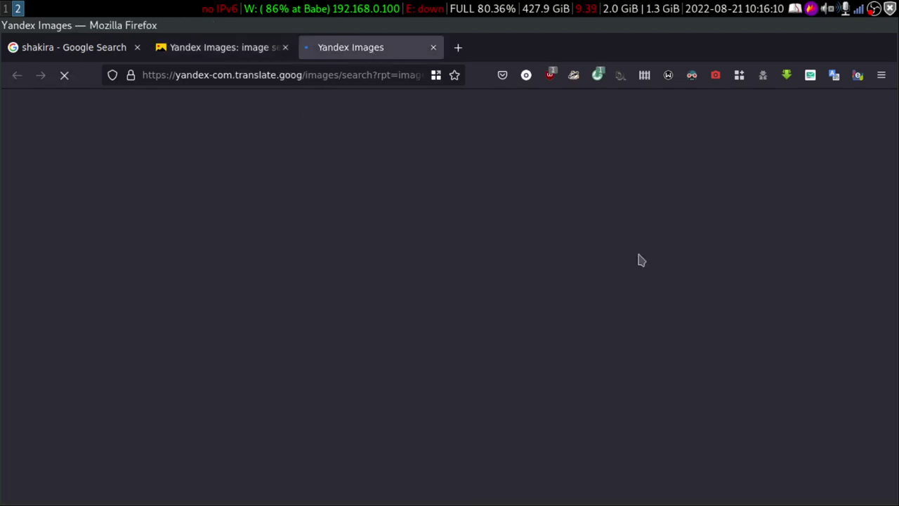
Step: Clear the uploaded image from the original Yandex search box and view the translated results with the dark page theme off
{"action": "left_click", "coordinate": [206, 49]}
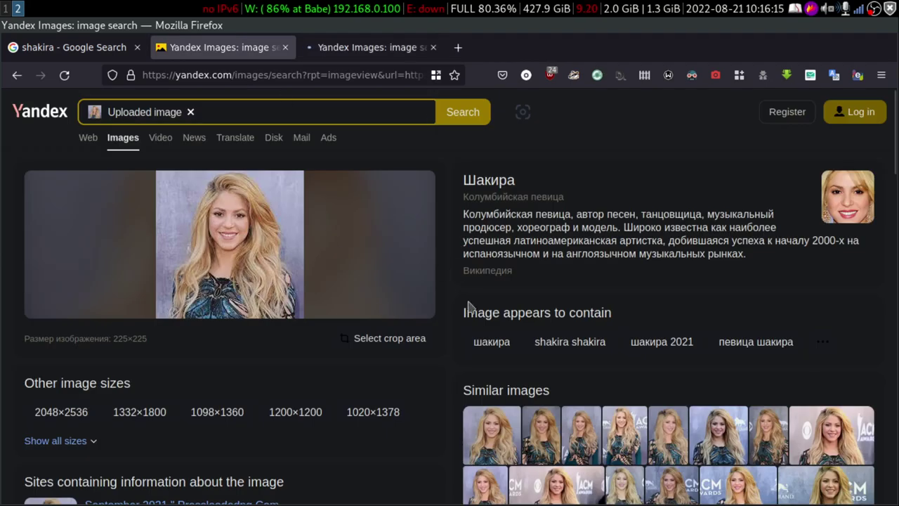
{"action": "left_click", "coordinate": [189, 112]}
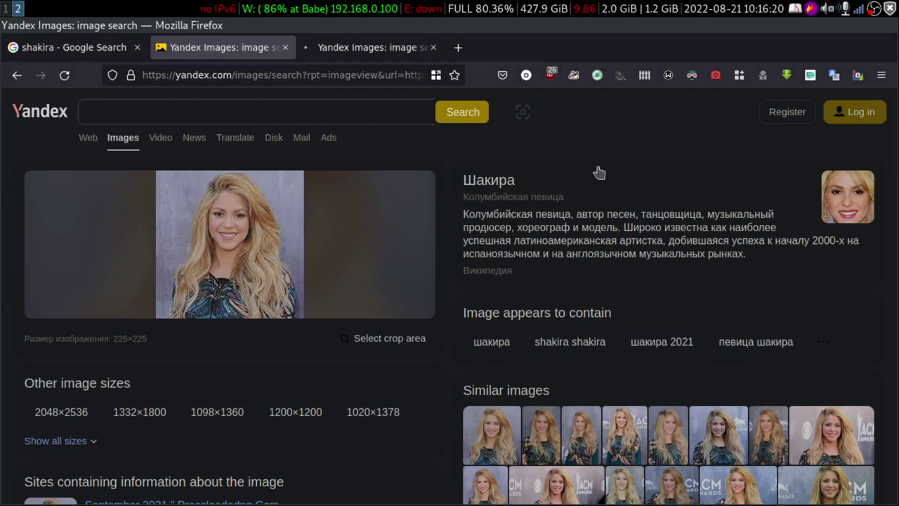
{"action": "key", "text": "alt+shift+d"}
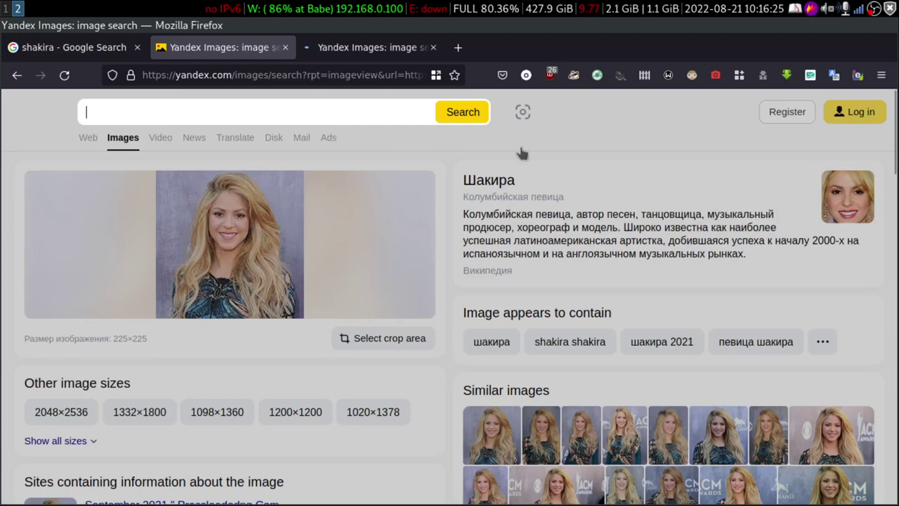
{"action": "key", "text": "ctrl+Tab"}
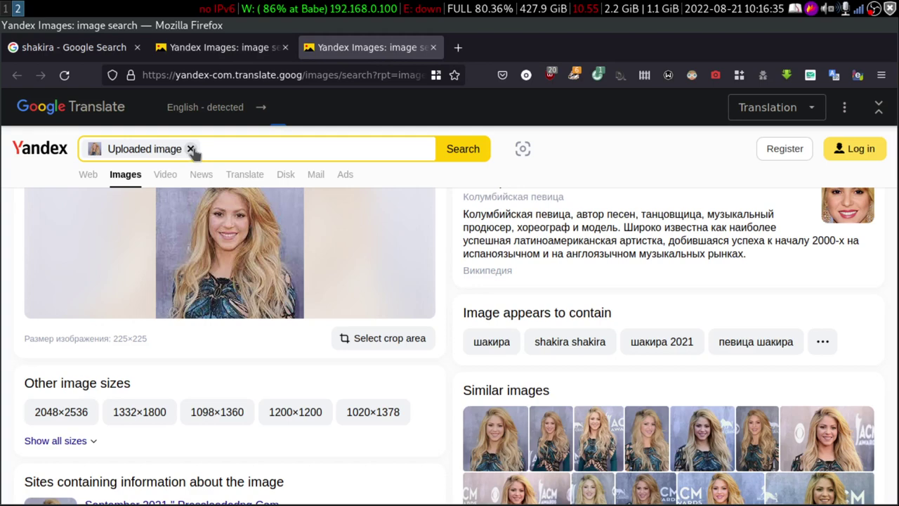
Step: Close the translated Yandex results tab and look over the original Yandex results page
{"action": "left_click", "coordinate": [273, 49]}
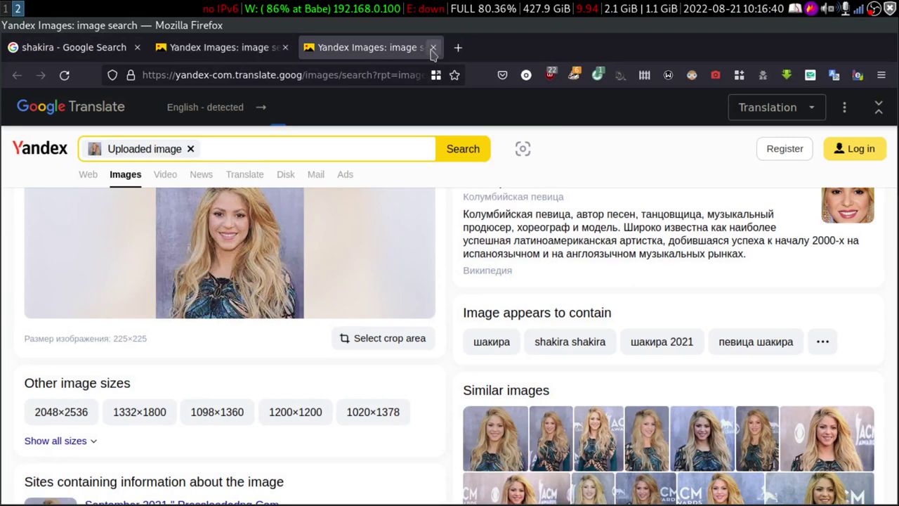
{"action": "left_click", "coordinate": [432, 47]}
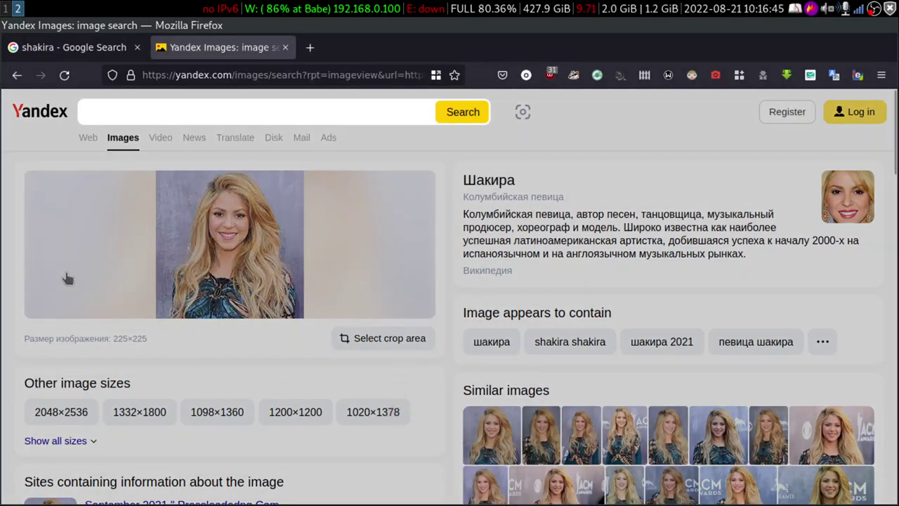
{"action": "scroll", "coordinate": [421, 372], "scroll_direction": "down", "scroll_amount": 5}
{"action": "scroll", "coordinate": [316, 355], "scroll_direction": "up", "scroll_amount": 5}
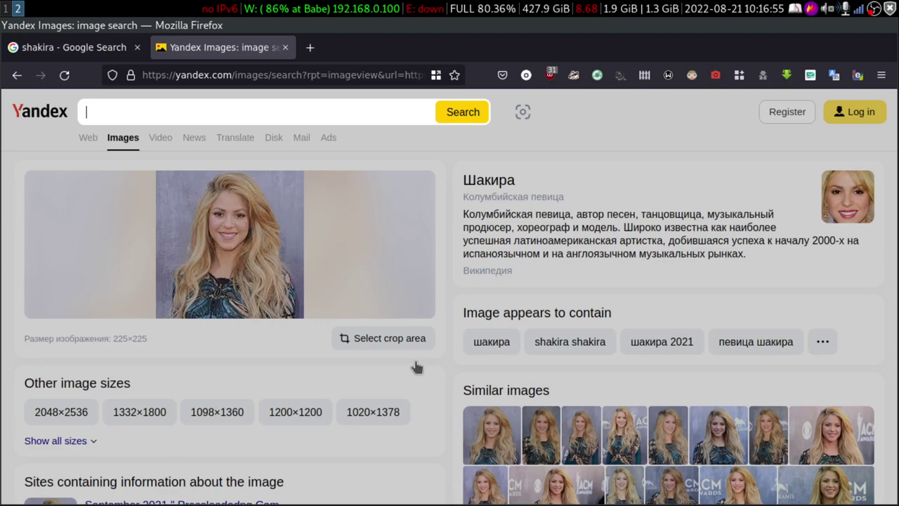
Step: Reload the Shakira photo into the Yandex search box and glance at the Google search tab before returning
{"action": "left_click", "coordinate": [371, 341]}
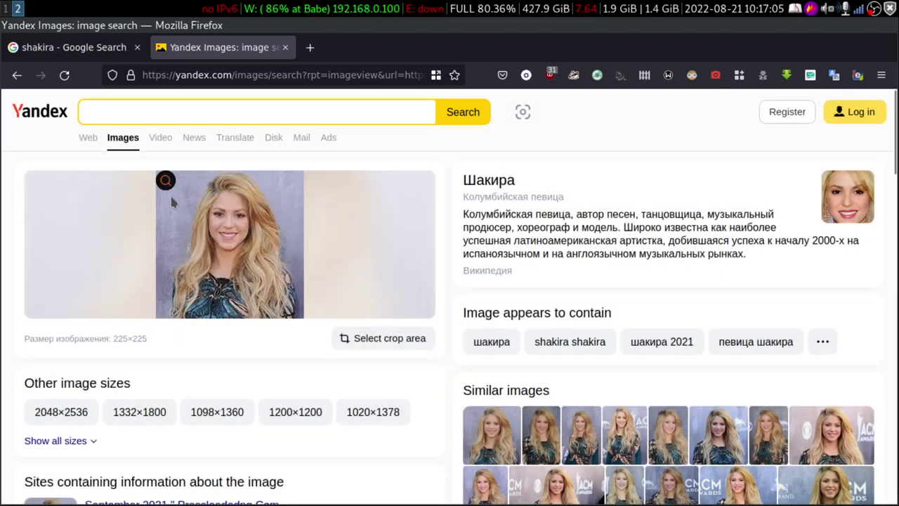
{"action": "left_click", "coordinate": [165, 181]}
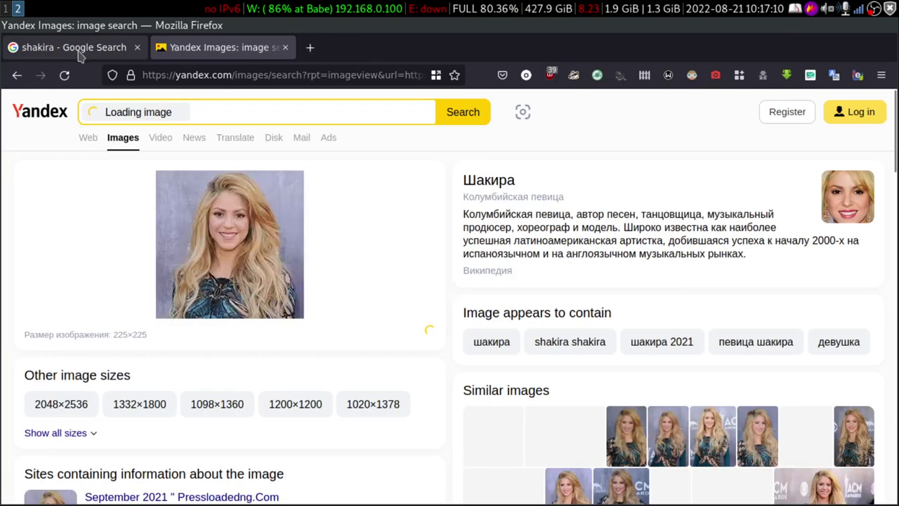
{"action": "left_click", "coordinate": [80, 48]}
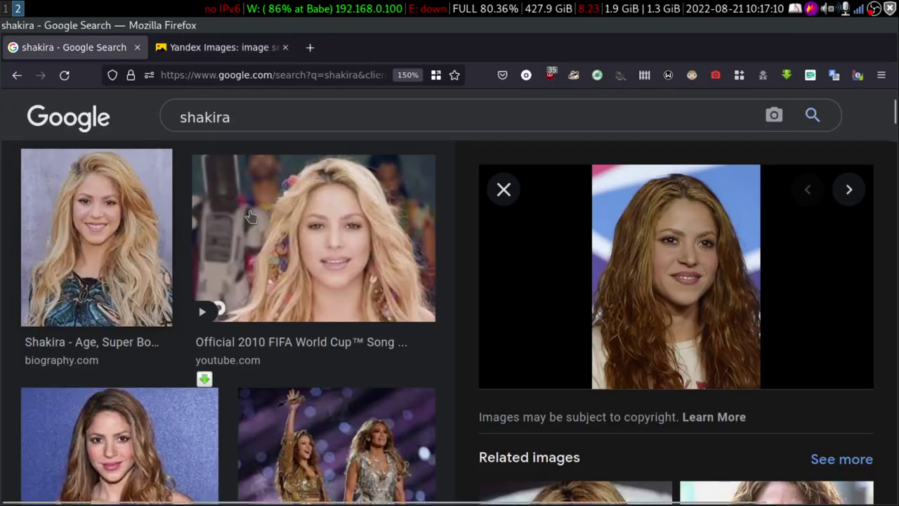
{"action": "left_click", "coordinate": [194, 49]}
Step: Crop the search area to Shakira's face and hair and rerun the Yandex image search on it
{"action": "left_click", "coordinate": [388, 339]}
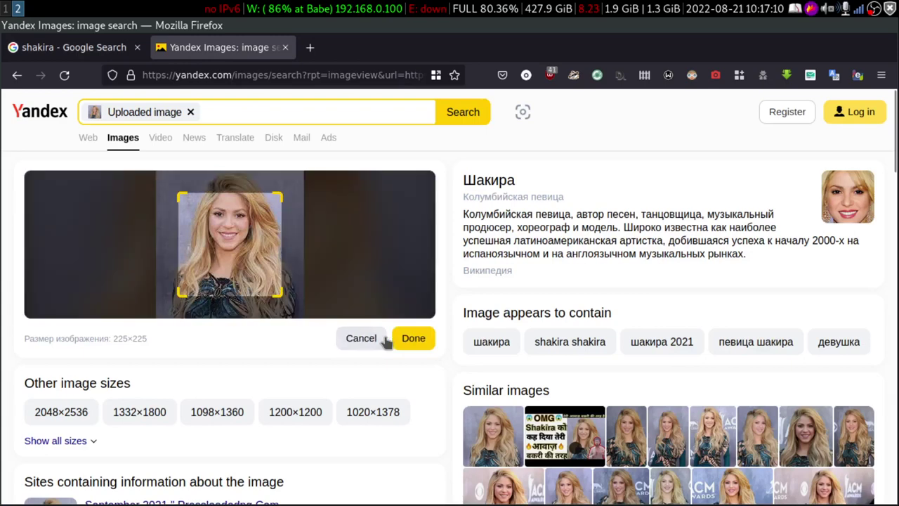
{"action": "left_click_drag", "start_coordinate": [228, 242], "coordinate": [220, 220]}
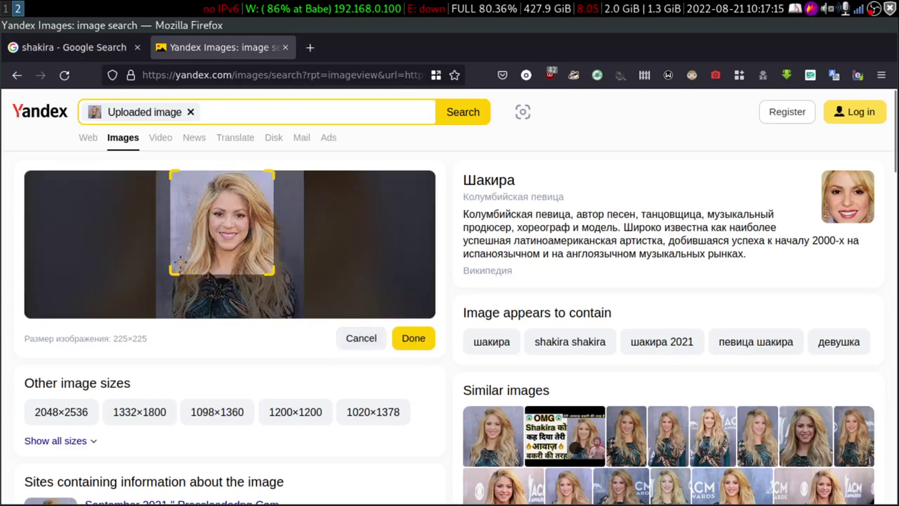
{"action": "left_click_drag", "start_coordinate": [169, 276], "coordinate": [190, 254]}
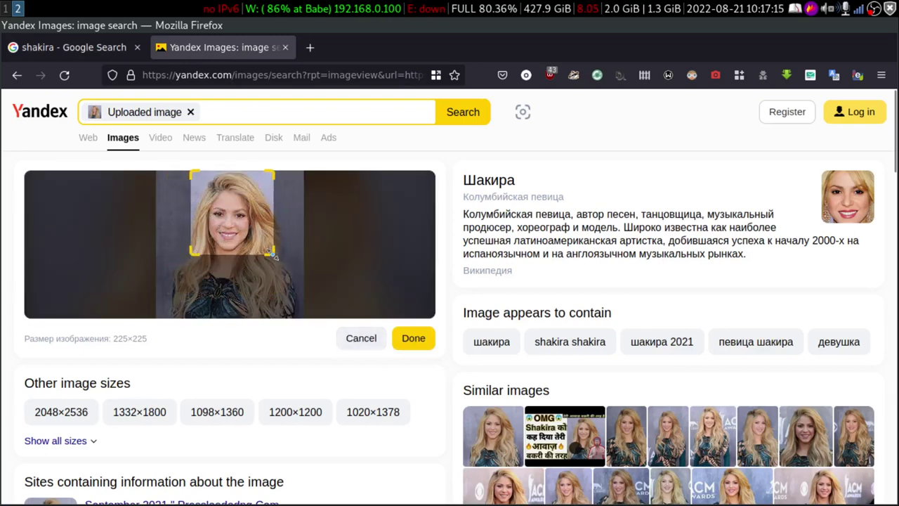
{"action": "left_click_drag", "start_coordinate": [271, 254], "coordinate": [266, 250]}
{"action": "left_click_drag", "start_coordinate": [225, 218], "coordinate": [226, 219]}
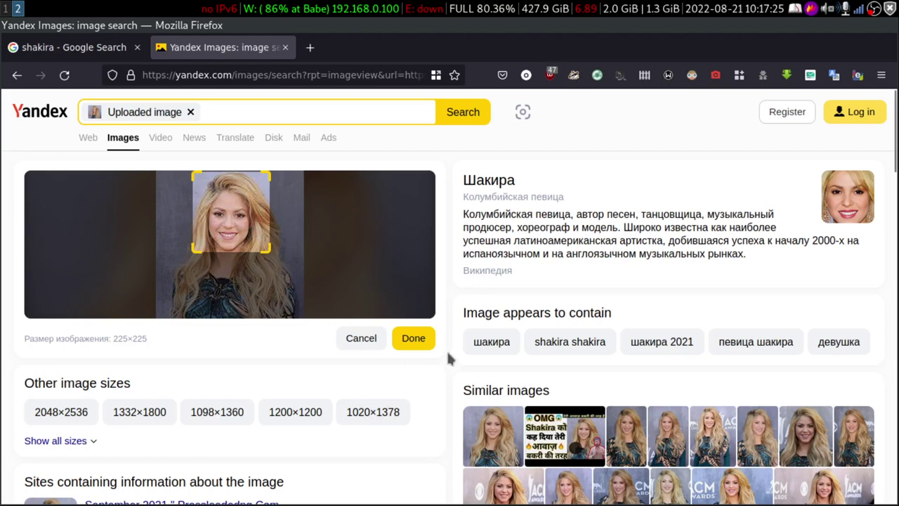
{"action": "left_click", "coordinate": [414, 339]}
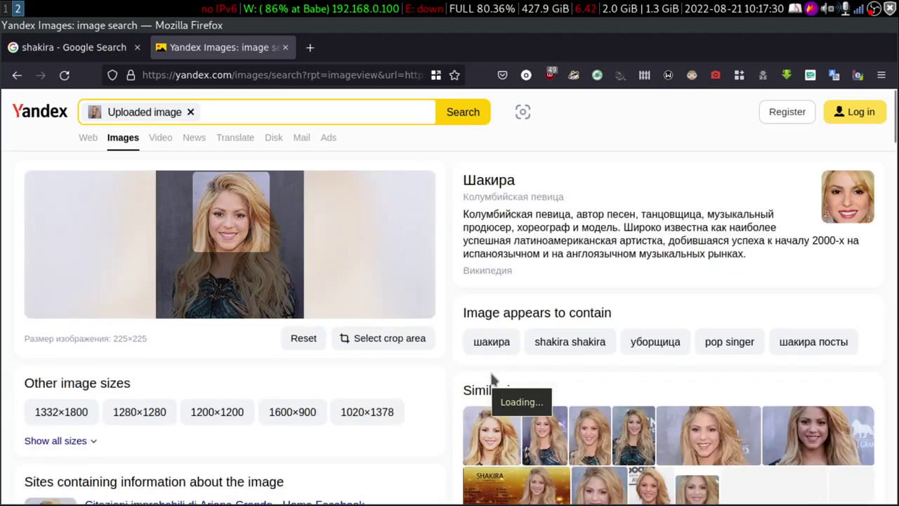
Step: Review the results for the cropped face, including similar images and the list of sites containing information about the image
{"action": "scroll", "coordinate": [754, 333], "scroll_direction": "down", "scroll_amount": 3}
{"action": "scroll", "coordinate": [334, 390], "scroll_direction": "up", "scroll_amount": 3}
{"action": "mouse_move", "coordinate": [241, 214]}
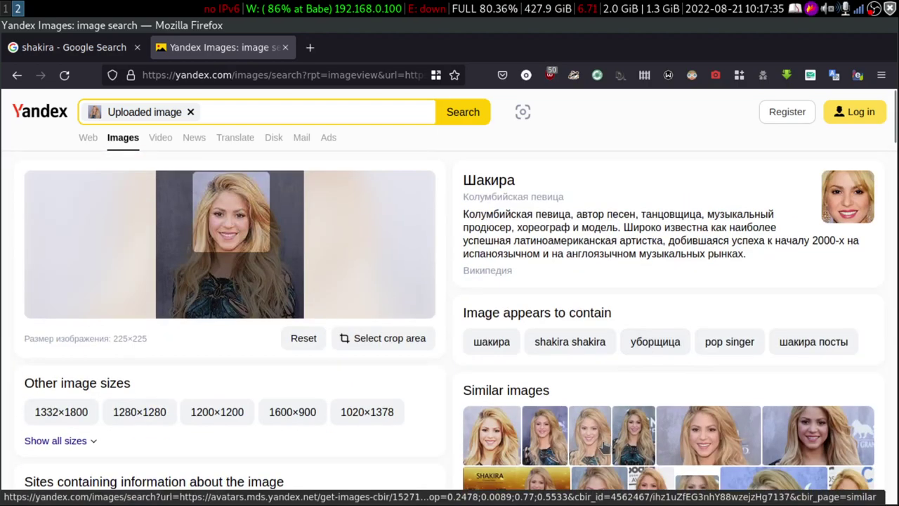
{"action": "scroll", "coordinate": [558, 372], "scroll_direction": "down", "scroll_amount": 5}
{"action": "scroll", "coordinate": [538, 304], "scroll_direction": "up", "scroll_amount": 5}
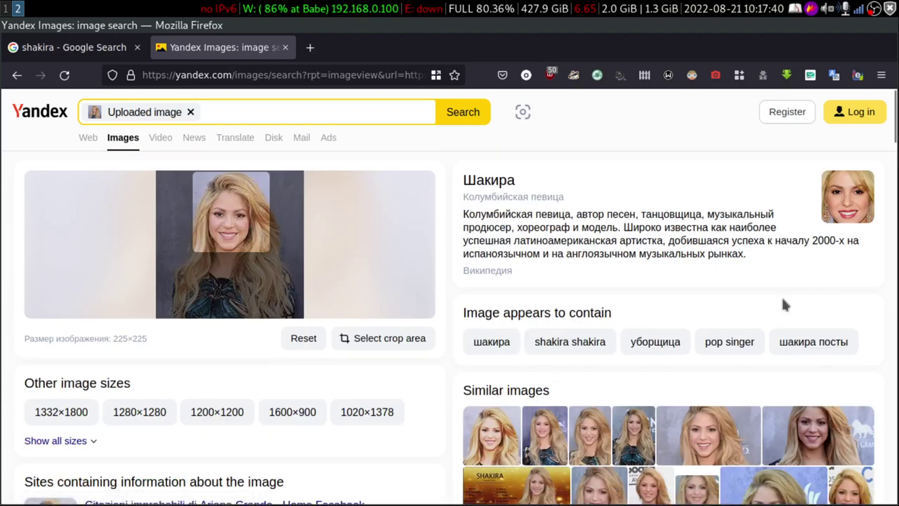
{"action": "scroll", "coordinate": [632, 377], "scroll_direction": "down", "scroll_amount": 2}
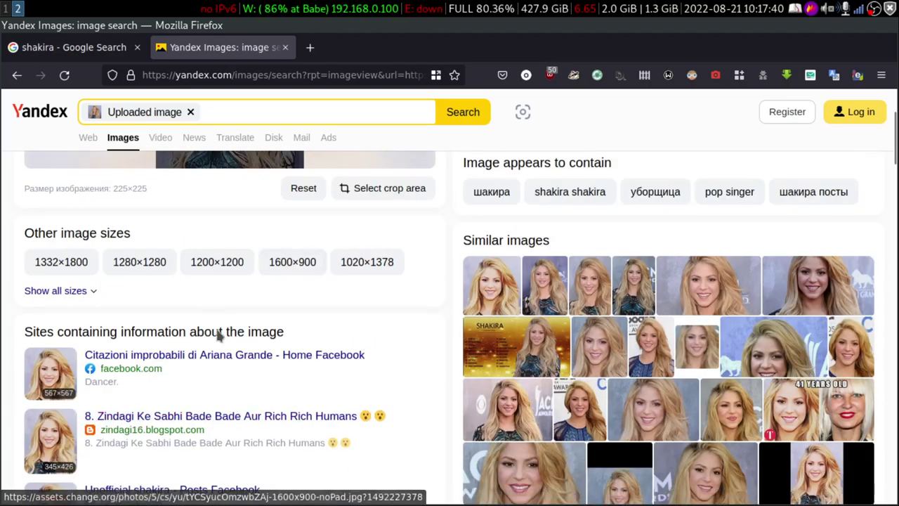
{"action": "scroll", "coordinate": [331, 381], "scroll_direction": "down", "scroll_amount": 5}
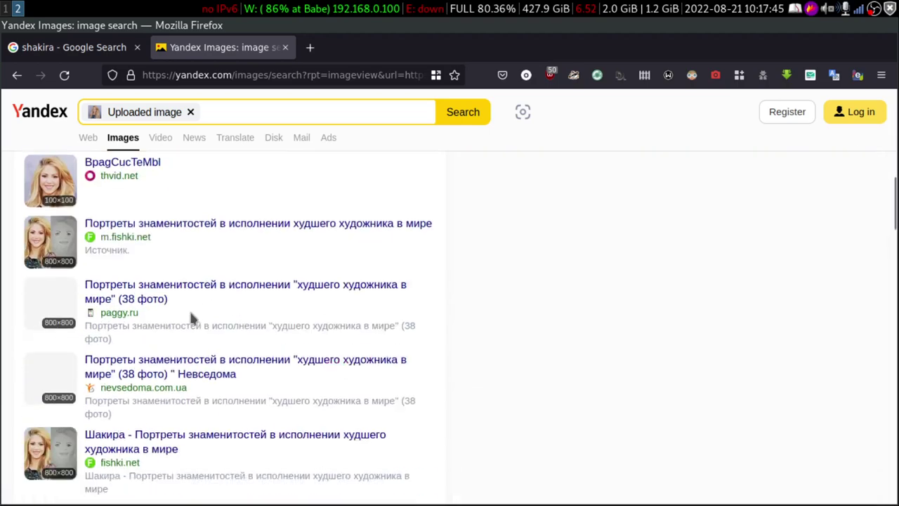
{"action": "scroll", "coordinate": [191, 317], "scroll_direction": "up", "scroll_amount": 4}
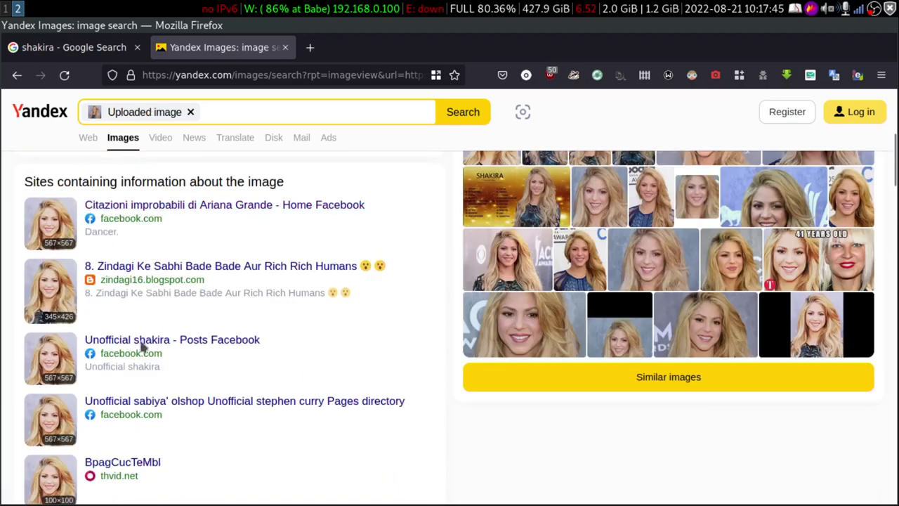
{"action": "scroll", "coordinate": [178, 299], "scroll_direction": "down", "scroll_amount": 4}
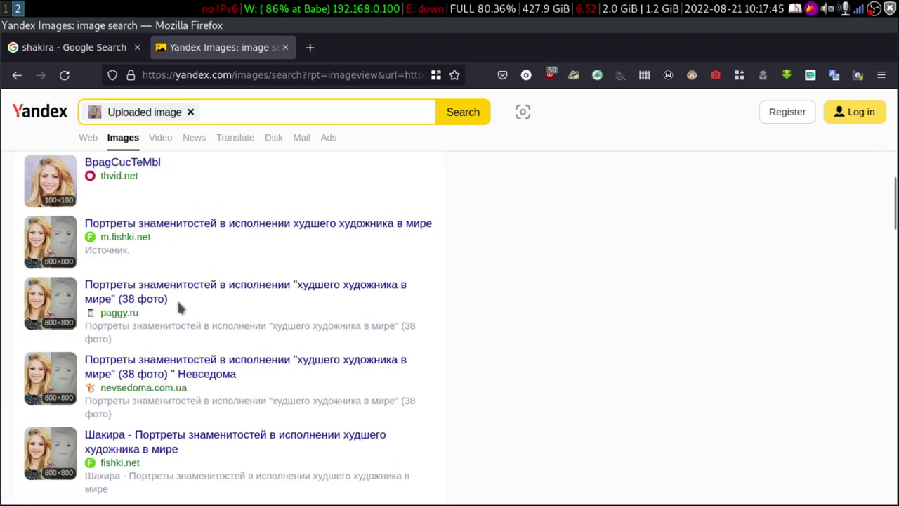
{"action": "scroll", "coordinate": [191, 396], "scroll_direction": "down", "scroll_amount": 2}
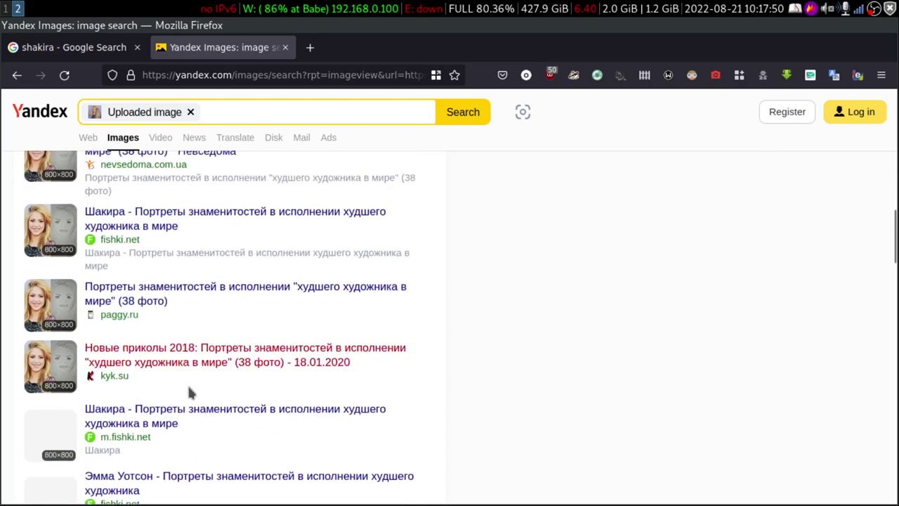
{"action": "scroll", "coordinate": [302, 401], "scroll_direction": "down", "scroll_amount": 3}
{"action": "scroll", "coordinate": [221, 343], "scroll_direction": "up", "scroll_amount": 15}
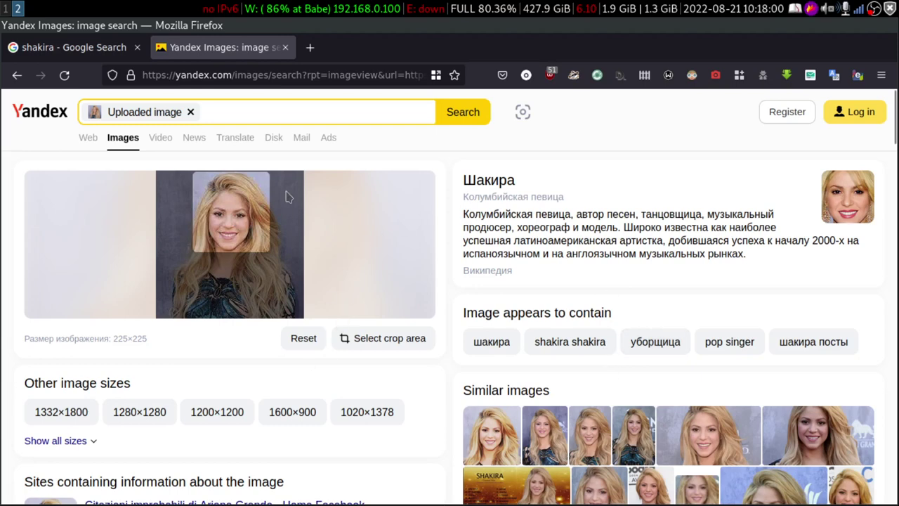
Step: Reopen the crop area selection on the Shakira photo
{"action": "left_click", "coordinate": [245, 219]}
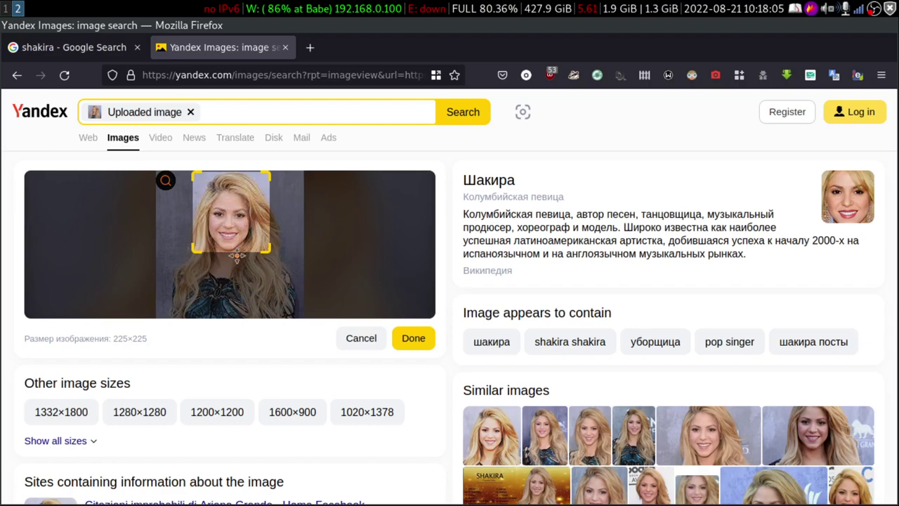
{"action": "scroll", "coordinate": [316, 221], "scroll_direction": "down", "scroll_amount": 3}
{"action": "scroll", "coordinate": [319, 221], "scroll_direction": "up", "scroll_amount": 3}
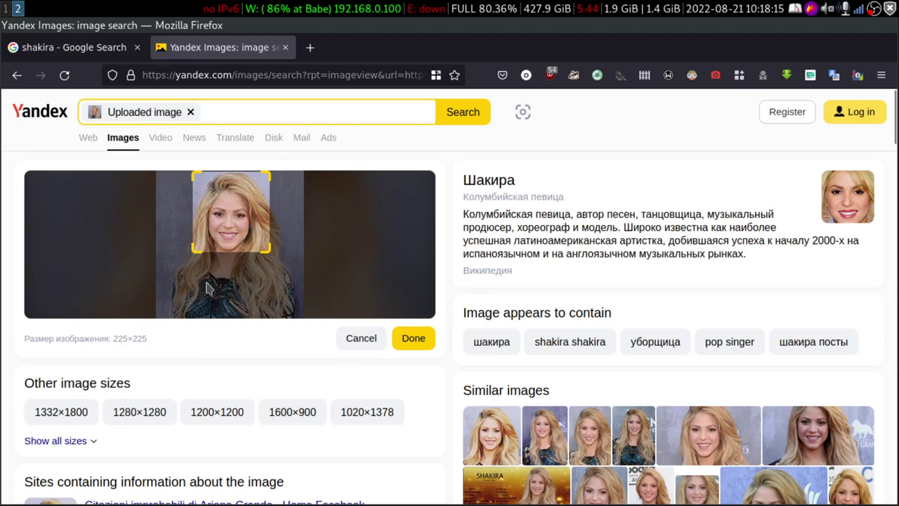
Step: Clear the uploaded photo and run a Yandex visual search with espanol.jpg from the images folder in Pictures
{"action": "left_click", "coordinate": [189, 112]}
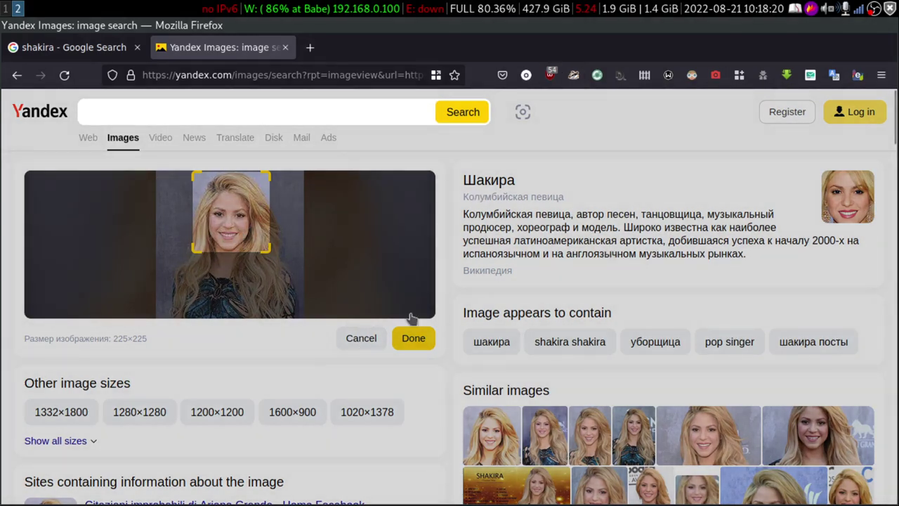
{"action": "left_click", "coordinate": [523, 112]}
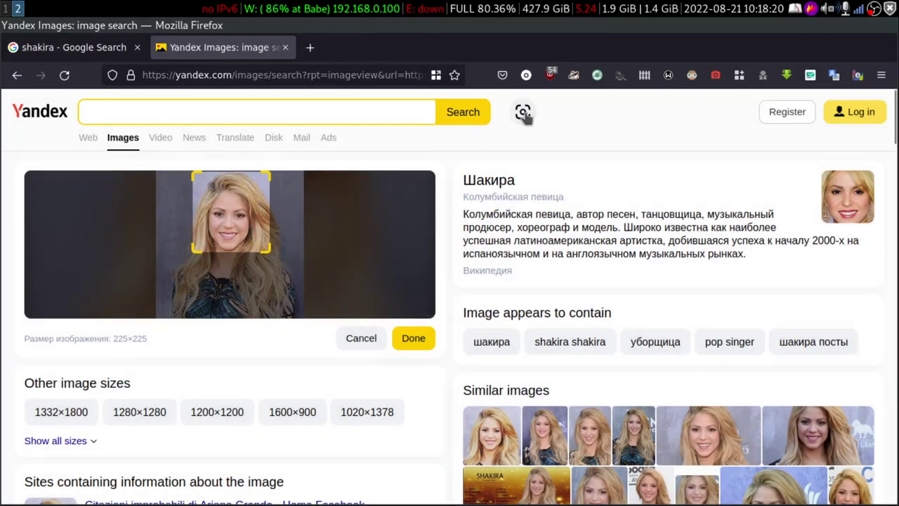
{"action": "left_click", "coordinate": [523, 113]}
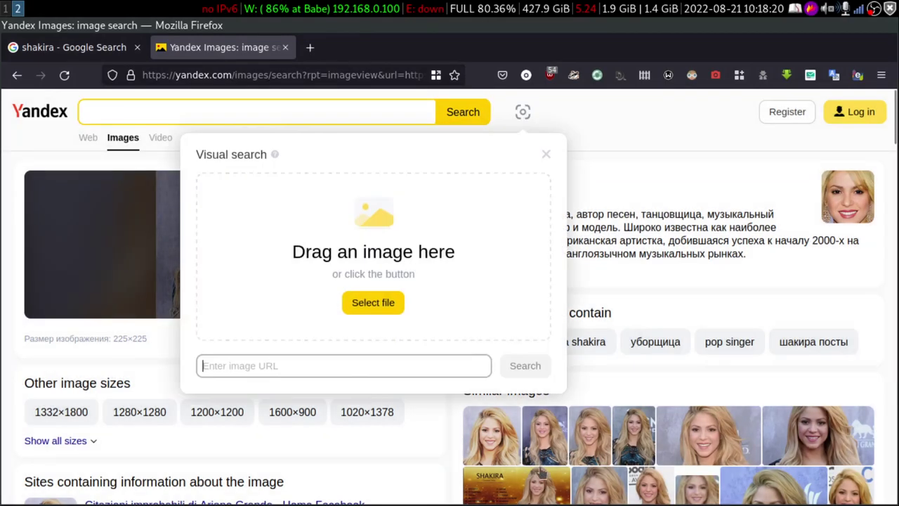
{"action": "left_click", "coordinate": [379, 304]}
{"action": "left_click", "coordinate": [120, 116]}
{"action": "left_click", "coordinate": [284, 78]}
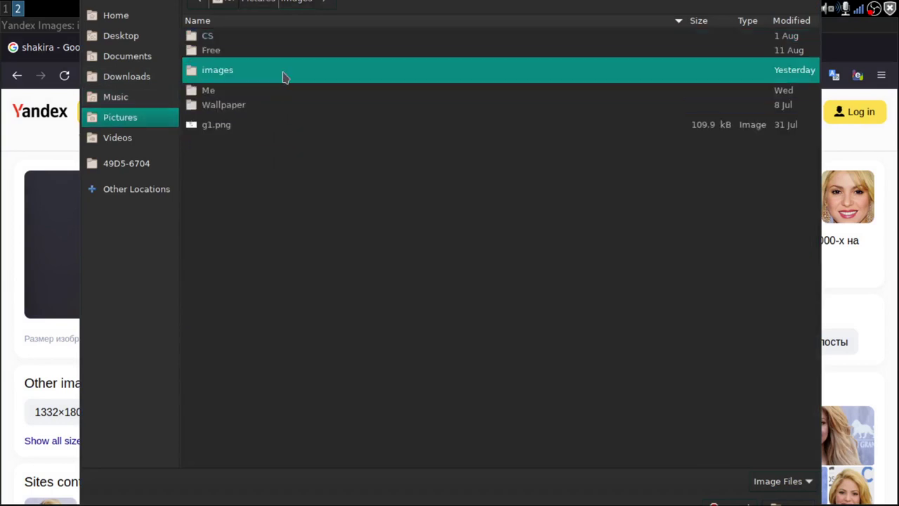
{"action": "double_click", "coordinate": [284, 77]}
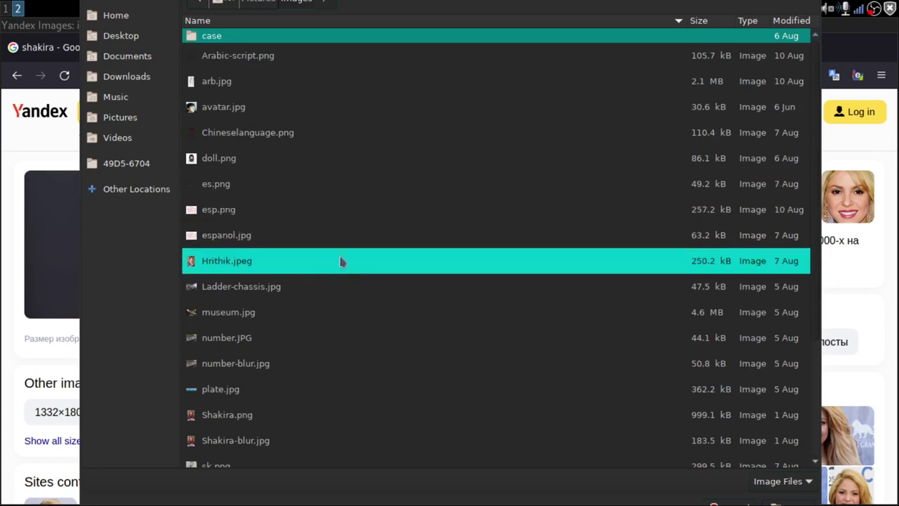
{"action": "left_click", "coordinate": [309, 235]}
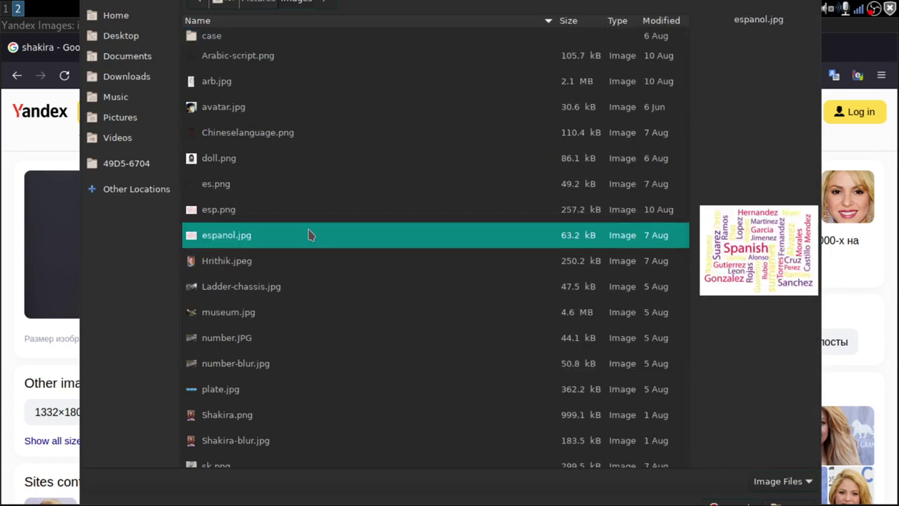
{"action": "key", "text": "Return"}
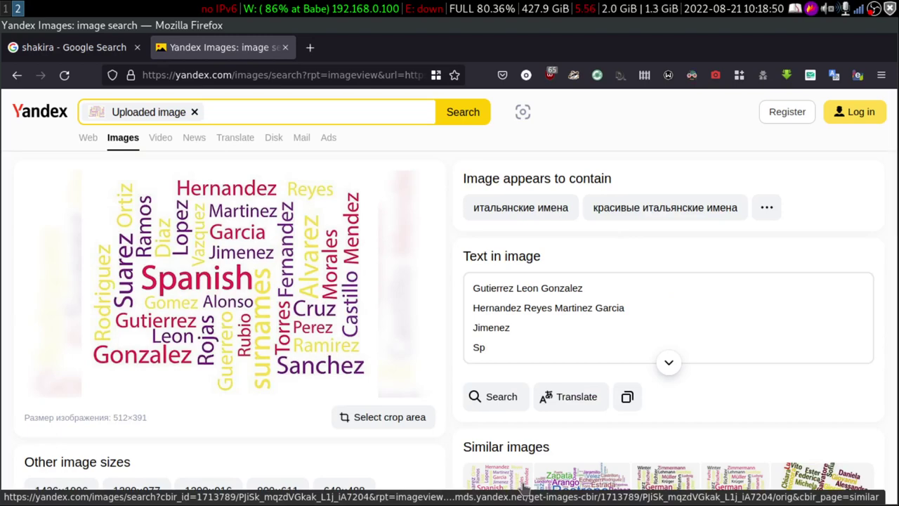
Step: Expand the text recognized in the word-cloud image and highlight all its lines to examine them
{"action": "left_click", "coordinate": [523, 486]}
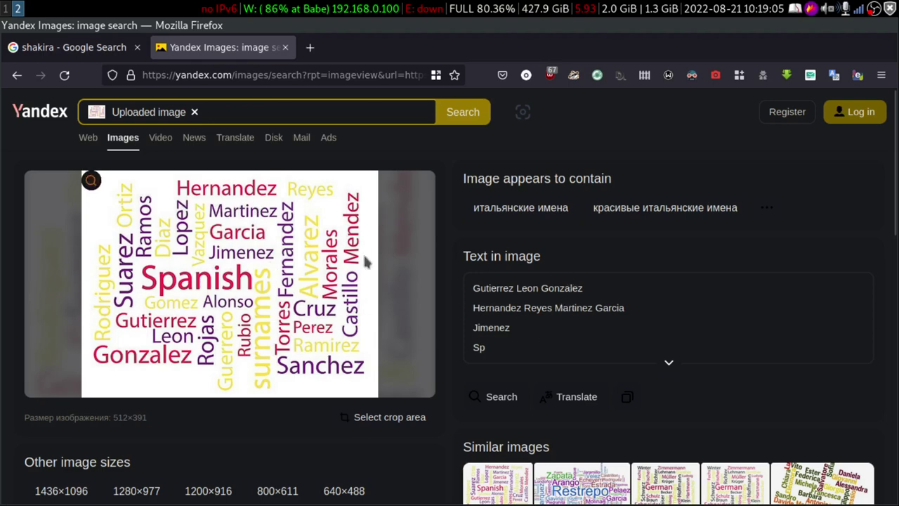
{"action": "left_click_drag", "start_coordinate": [472, 287], "coordinate": [566, 354]}
{"action": "left_click_drag", "start_coordinate": [472, 286], "coordinate": [510, 415]}
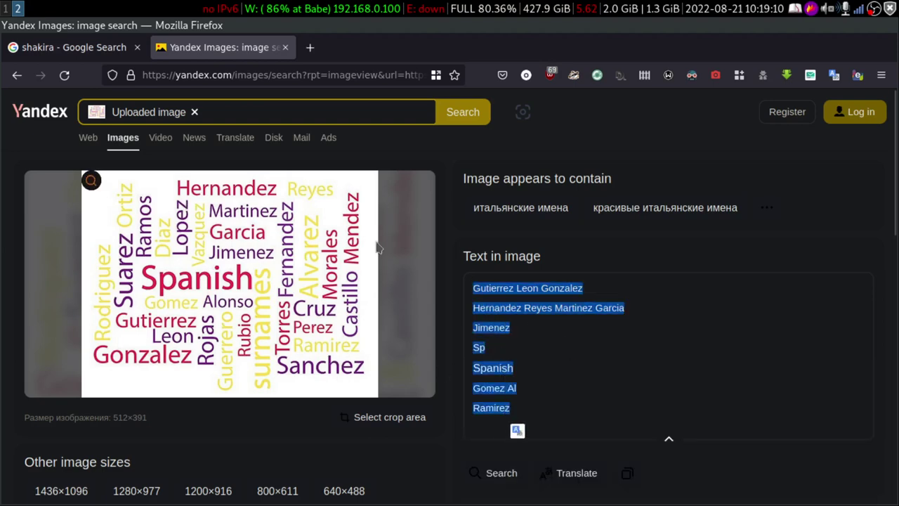
{"action": "left_click", "coordinate": [521, 307]}
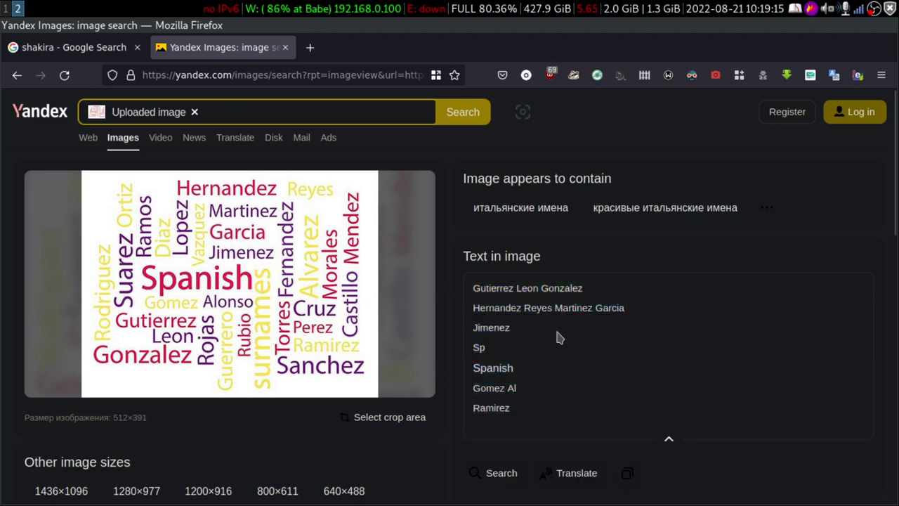
Step: Open the text recognized in the word-cloud image in Yandex Translate and translate it from Spanish to English
{"action": "scroll", "coordinate": [559, 337], "scroll_direction": "down", "scroll_amount": 2}
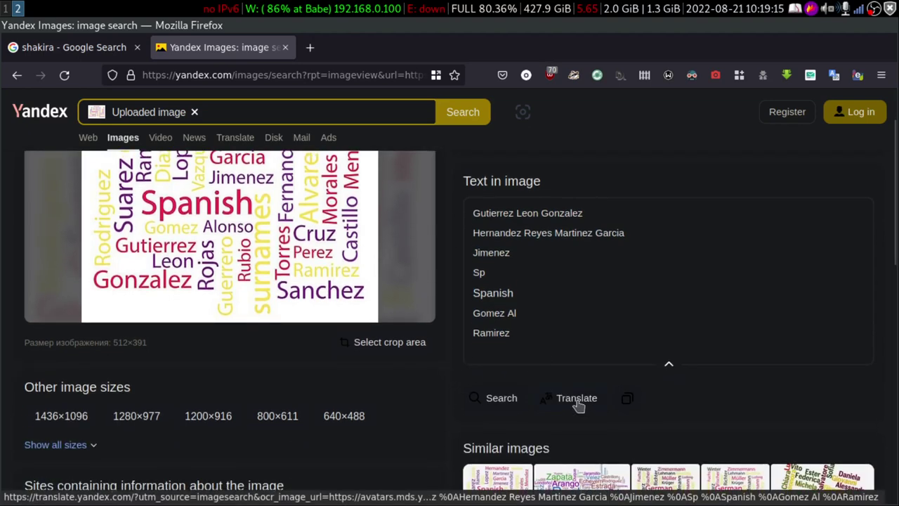
{"action": "left_click", "coordinate": [574, 398]}
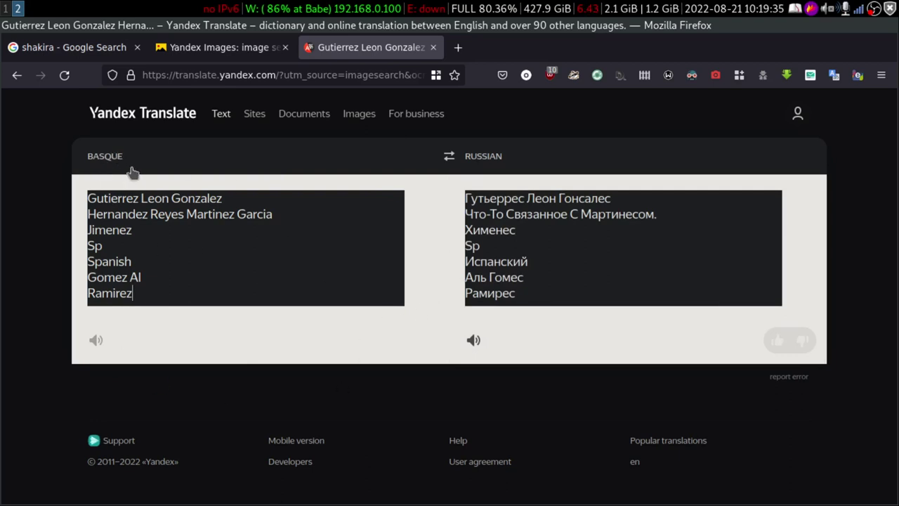
{"action": "left_click", "coordinate": [113, 159]}
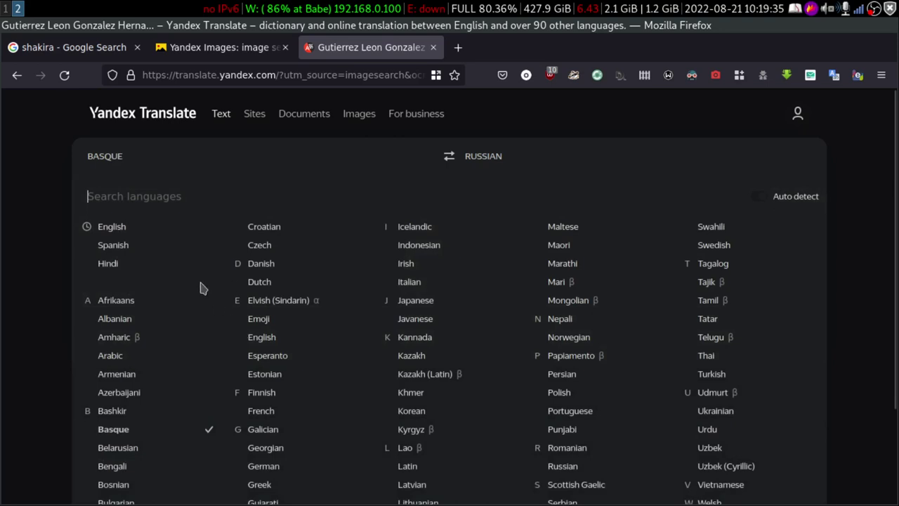
{"action": "scroll", "coordinate": [137, 345], "scroll_direction": "down", "scroll_amount": 3}
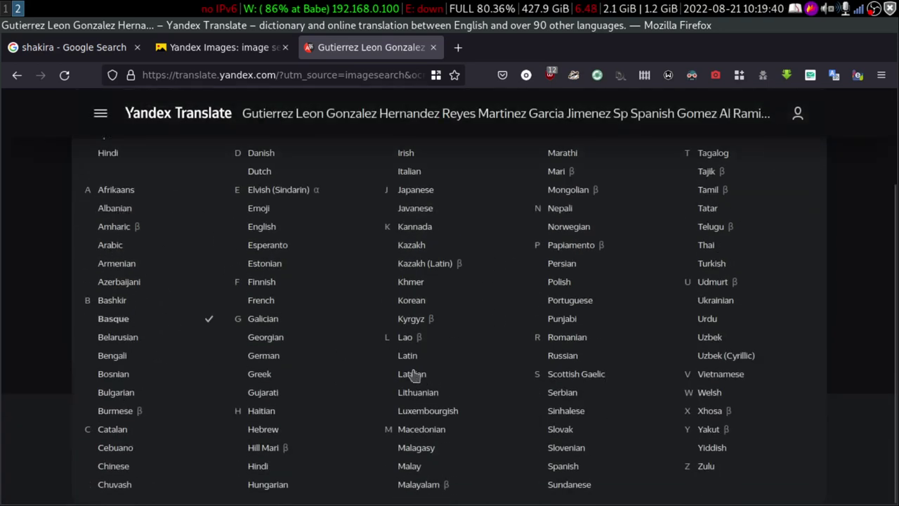
{"action": "scroll", "coordinate": [482, 372], "scroll_direction": "up", "scroll_amount": 3}
{"action": "scroll", "coordinate": [501, 341], "scroll_direction": "down", "scroll_amount": 3}
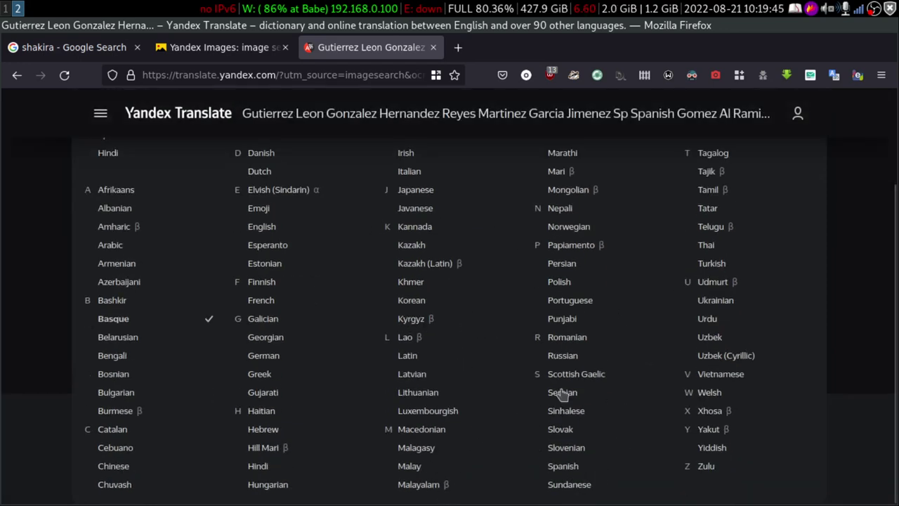
{"action": "left_click", "coordinate": [562, 466]}
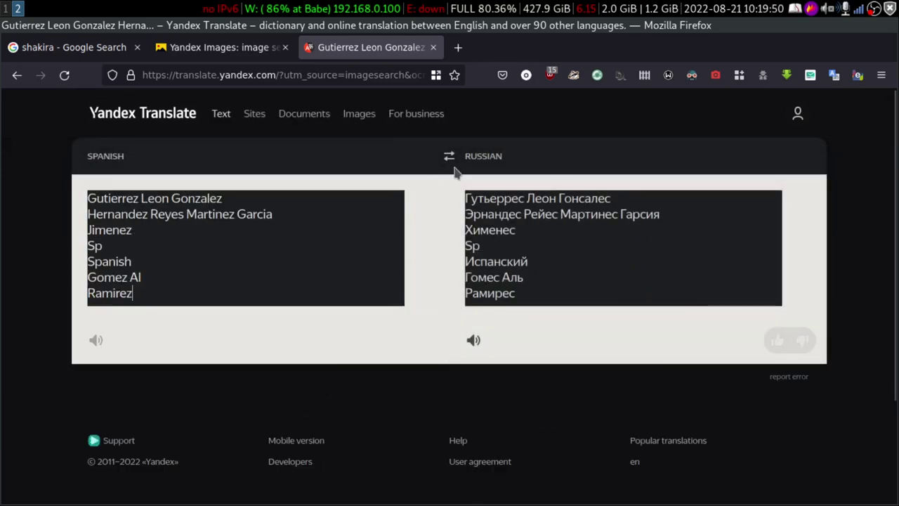
{"action": "left_click", "coordinate": [494, 160]}
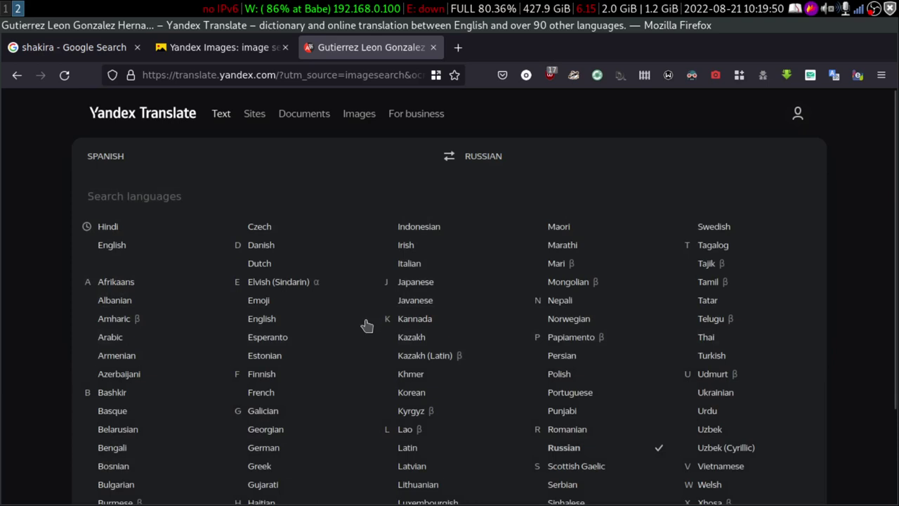
{"action": "left_click", "coordinate": [107, 246]}
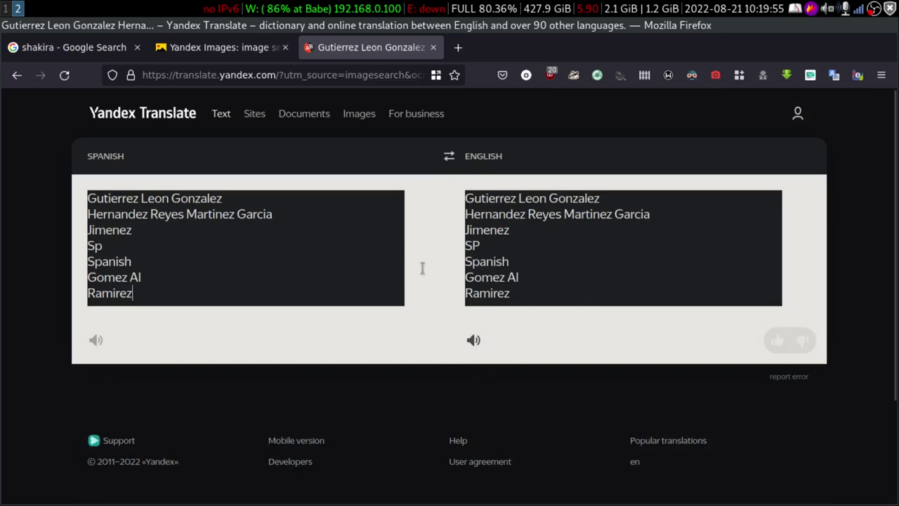
Step: Return to the Yandex image results and open onlineocr.net in a new tab
{"action": "left_click", "coordinate": [218, 47]}
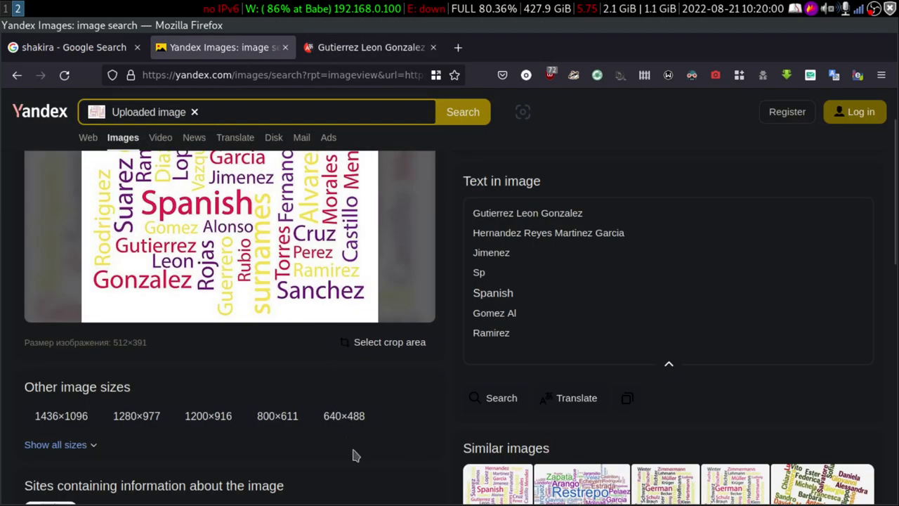
{"action": "scroll", "coordinate": [333, 391], "scroll_direction": "up", "scroll_amount": 2}
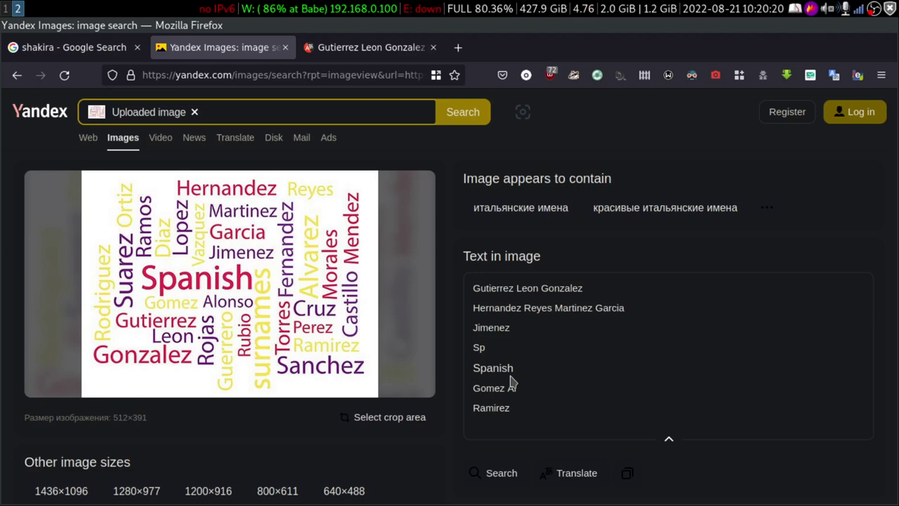
{"action": "left_click", "coordinate": [458, 47]}
{"action": "type", "text": "o"}
{"action": "key", "text": "BackSpace"}
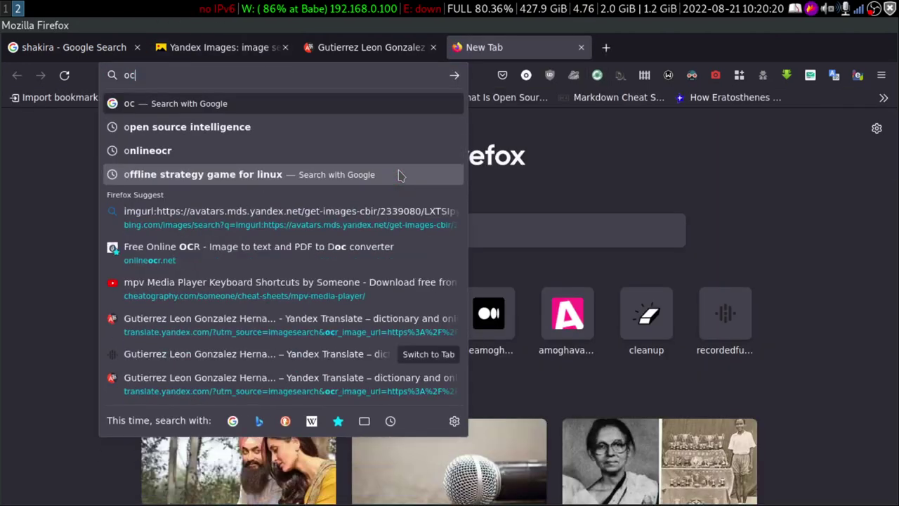
{"action": "key", "text": "BackSpace"}
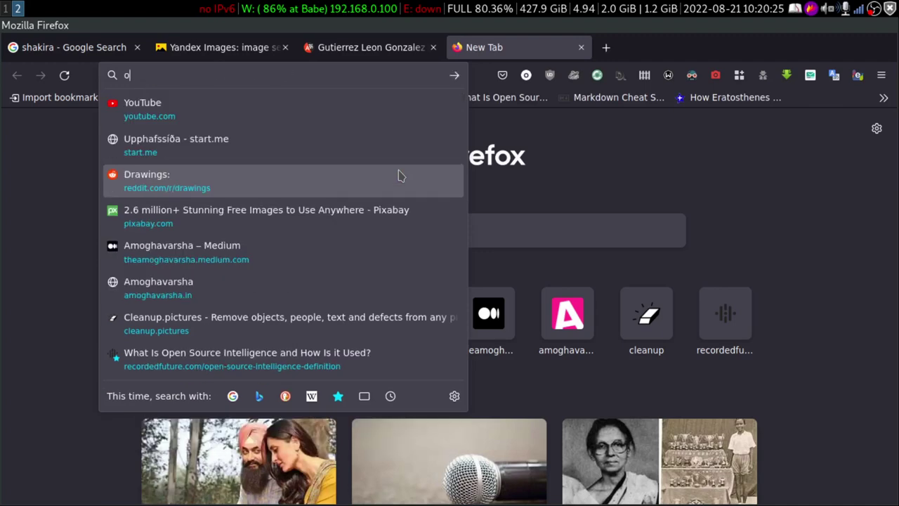
{"action": "type", "text": "on"}
{"action": "key", "text": "Return"}
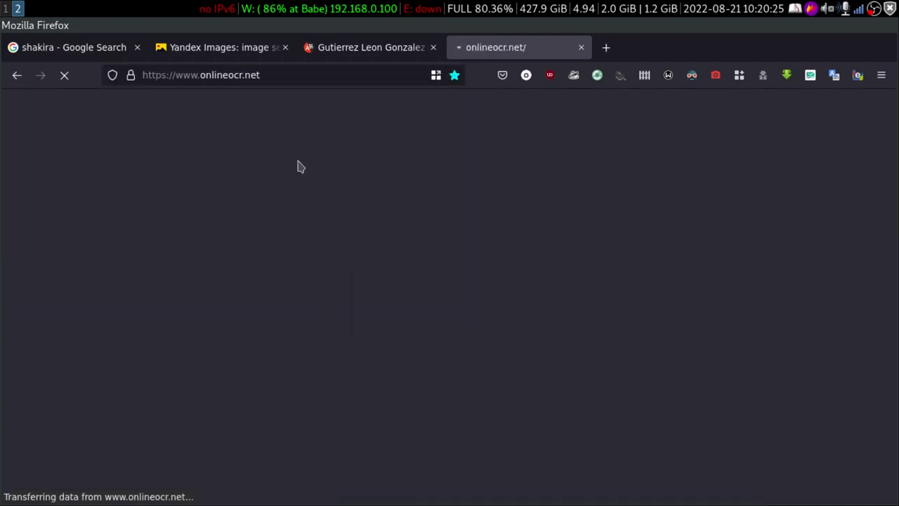
Step: Compare the Yandex word-cloud results with the Online OCR page, examining its description of Optical Character Recognition and its conversion steps
{"action": "left_click", "coordinate": [217, 56]}
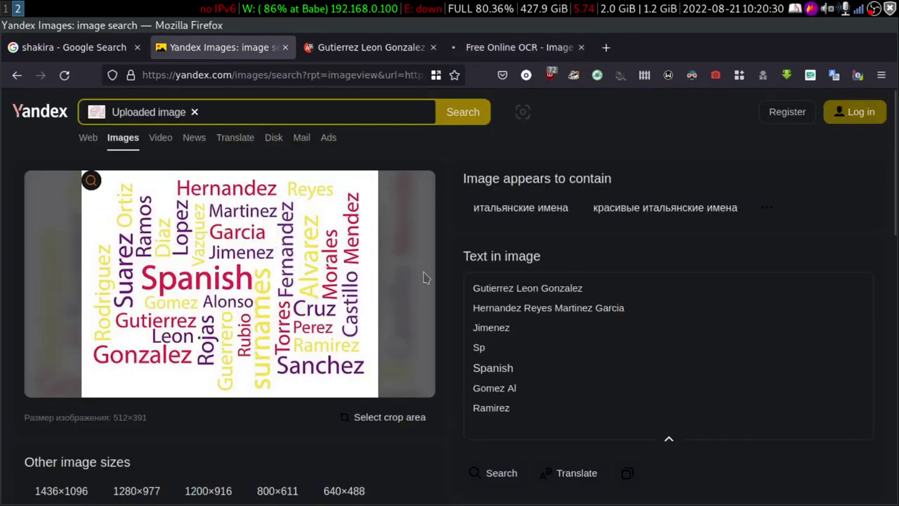
{"action": "left_click", "coordinate": [524, 49]}
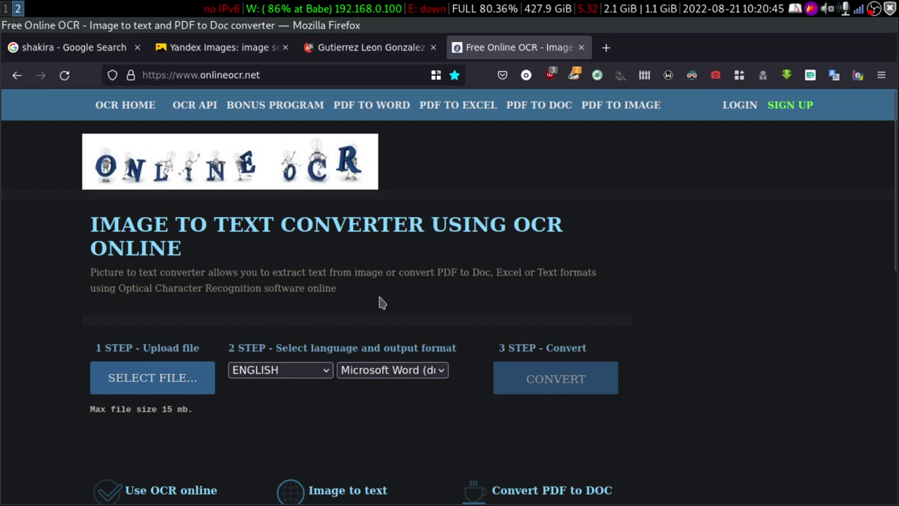
{"action": "scroll", "coordinate": [158, 365], "scroll_direction": "down", "scroll_amount": 2}
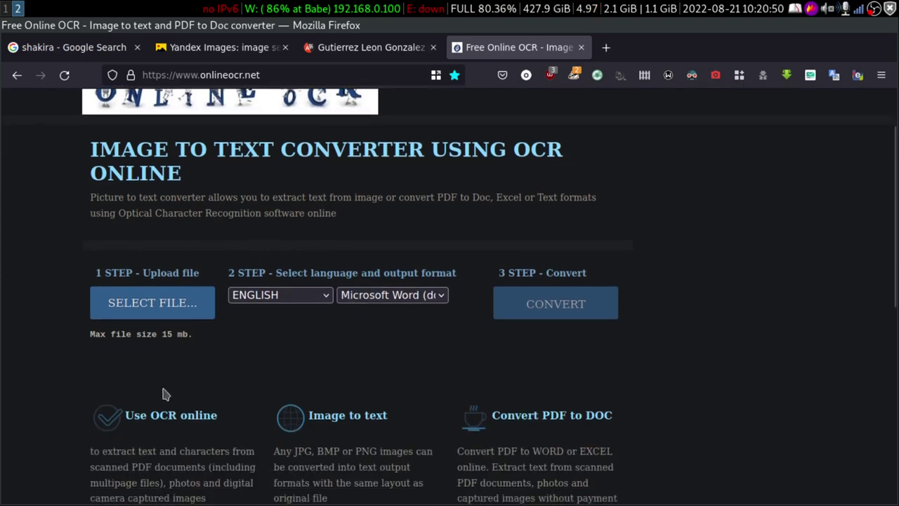
{"action": "scroll", "coordinate": [319, 302], "scroll_direction": "up", "scroll_amount": 2}
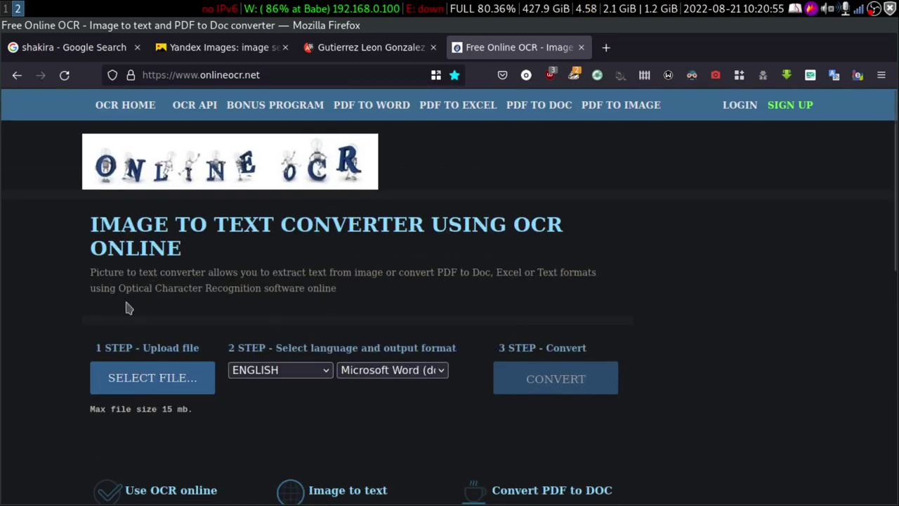
{"action": "left_click_drag", "start_coordinate": [126, 289], "coordinate": [270, 306]}
{"action": "left_click", "coordinate": [227, 318]}
{"action": "left_click", "coordinate": [210, 47]}
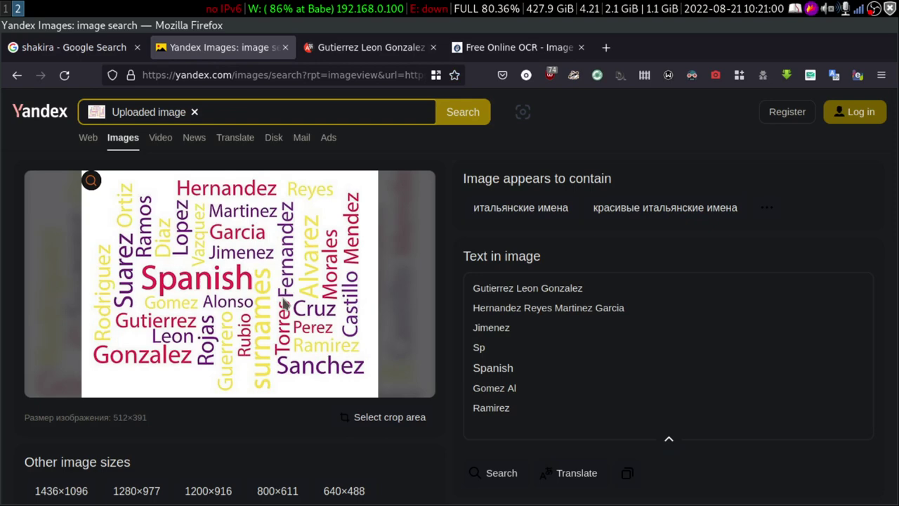
{"action": "left_click", "coordinate": [502, 47]}
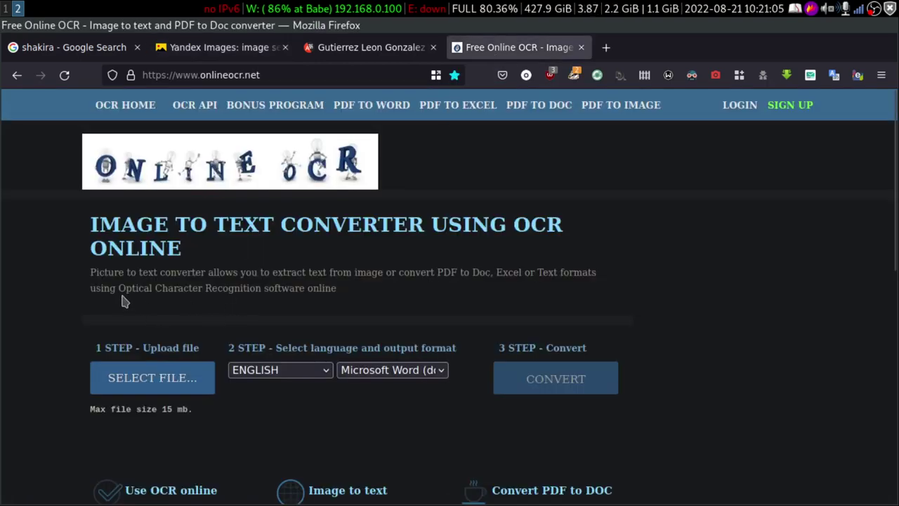
Step: Highlight the recognized text lines in the Yandex results and compare them with the Online OCR converter's options
{"action": "left_click", "coordinate": [200, 47]}
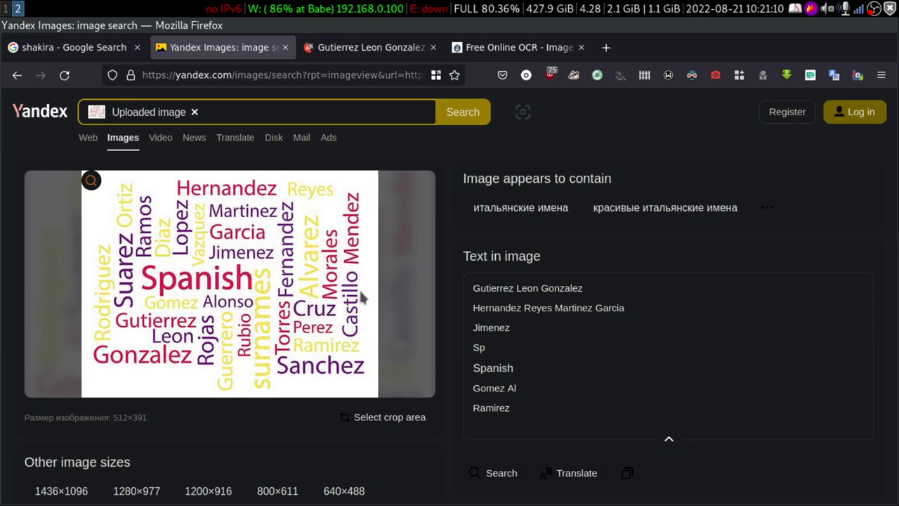
{"action": "scroll", "coordinate": [483, 253], "scroll_direction": "down", "scroll_amount": 3}
{"action": "scroll", "coordinate": [366, 248], "scroll_direction": "up", "scroll_amount": 3}
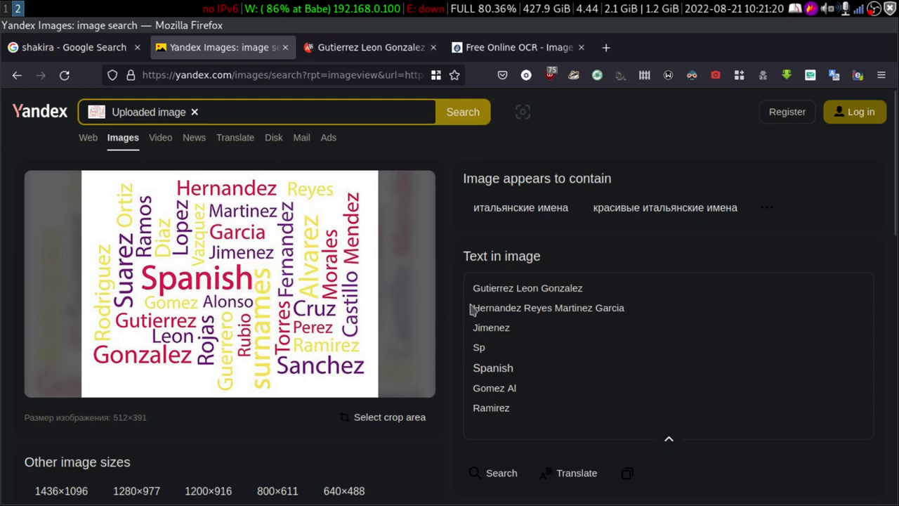
{"action": "left_click_drag", "start_coordinate": [472, 284], "coordinate": [519, 391]}
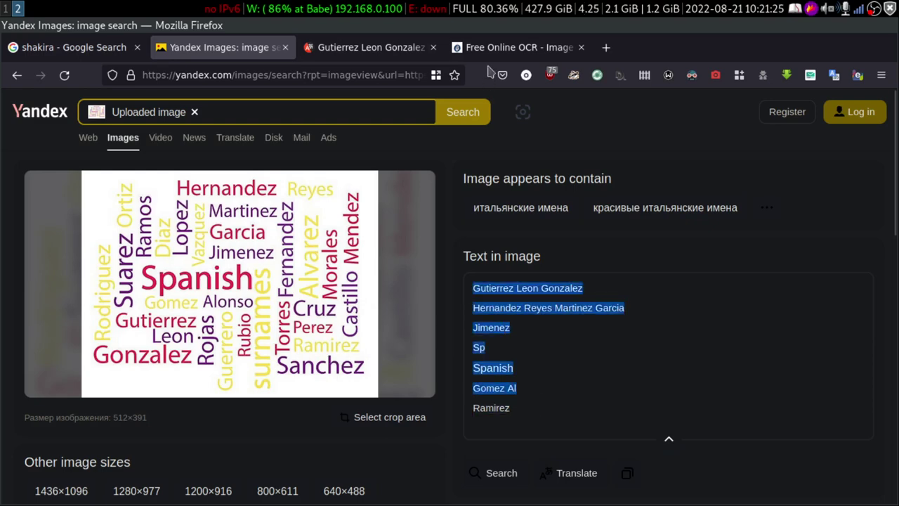
{"action": "key", "text": "ctrl+Tab"}
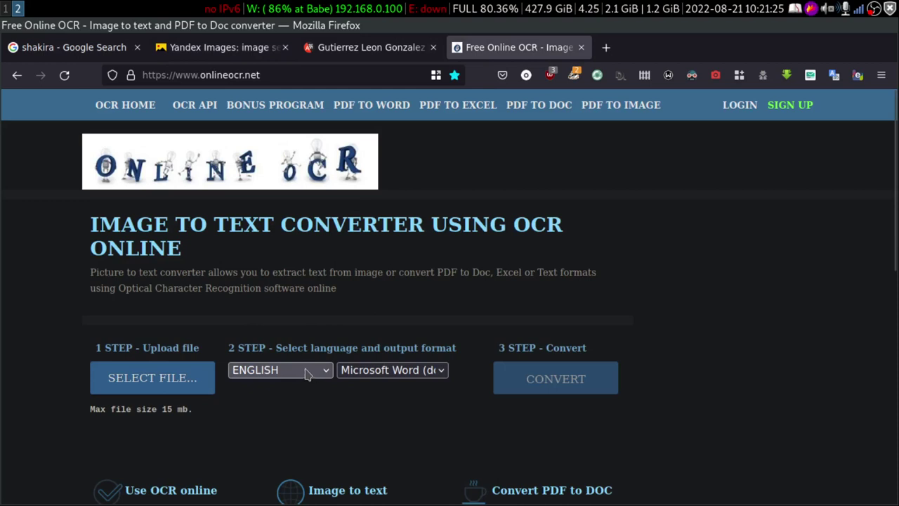
{"action": "scroll", "coordinate": [310, 341], "scroll_direction": "down", "scroll_amount": 2}
{"action": "scroll", "coordinate": [209, 331], "scroll_direction": "up", "scroll_amount": 2}
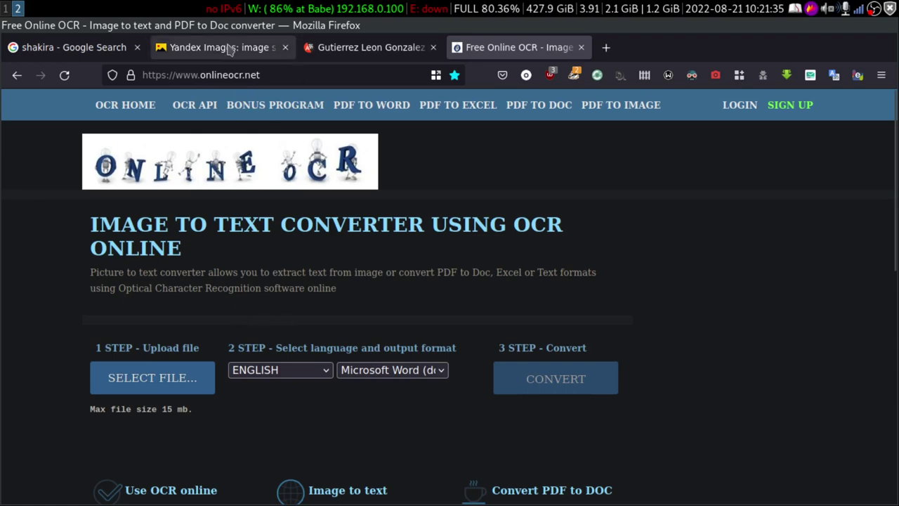
{"action": "left_click", "coordinate": [251, 49]}
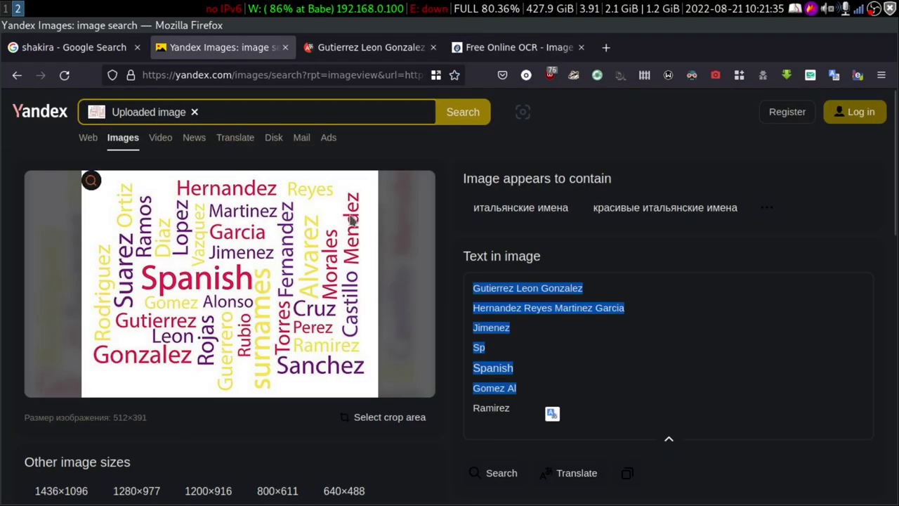
Step: Upload word.png from the images folder in Pictures to the Online OCR converter
{"action": "left_click", "coordinate": [473, 51]}
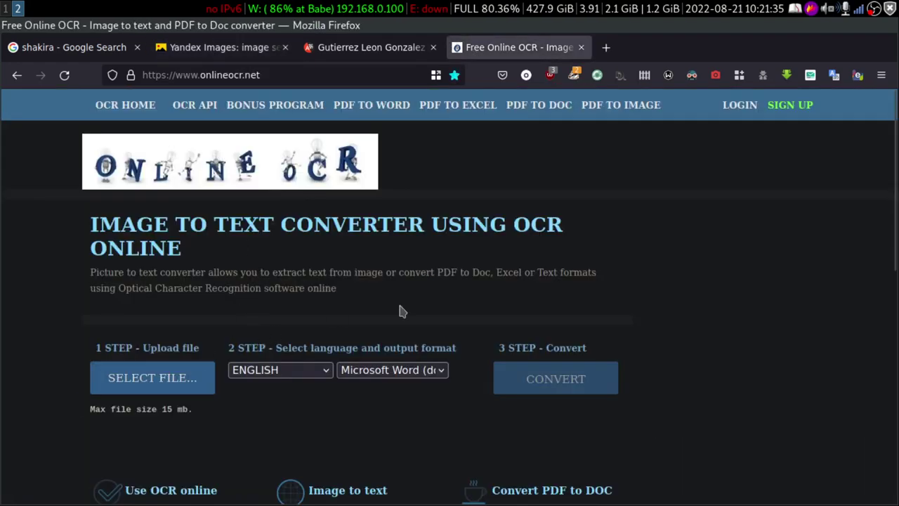
{"action": "scroll", "coordinate": [212, 324], "scroll_direction": "down", "scroll_amount": 3}
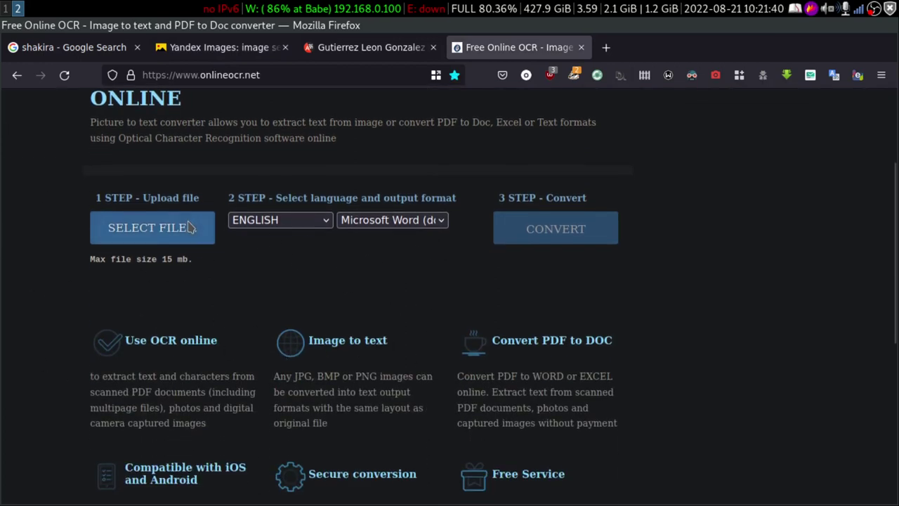
{"action": "left_click", "coordinate": [148, 233]}
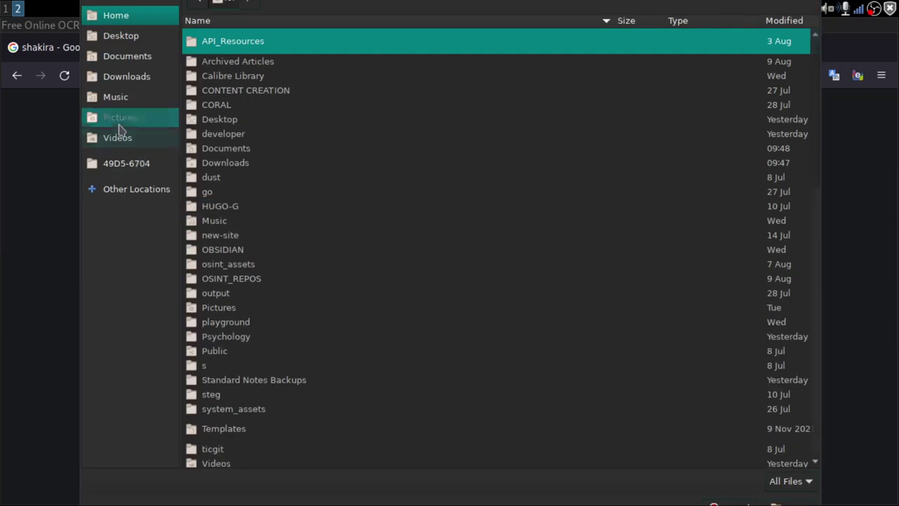
{"action": "left_click", "coordinate": [120, 118]}
{"action": "double_click", "coordinate": [257, 66]}
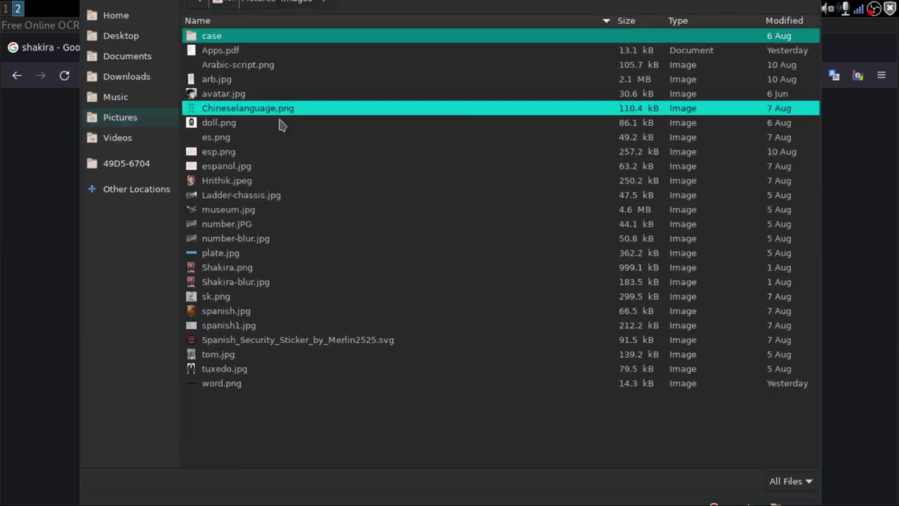
{"action": "left_click", "coordinate": [278, 385]}
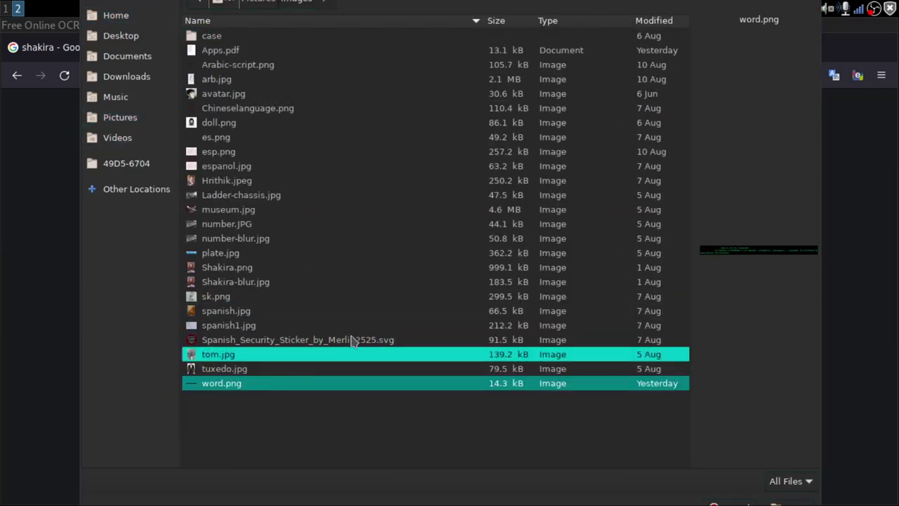
{"action": "left_click", "coordinate": [801, 501]}
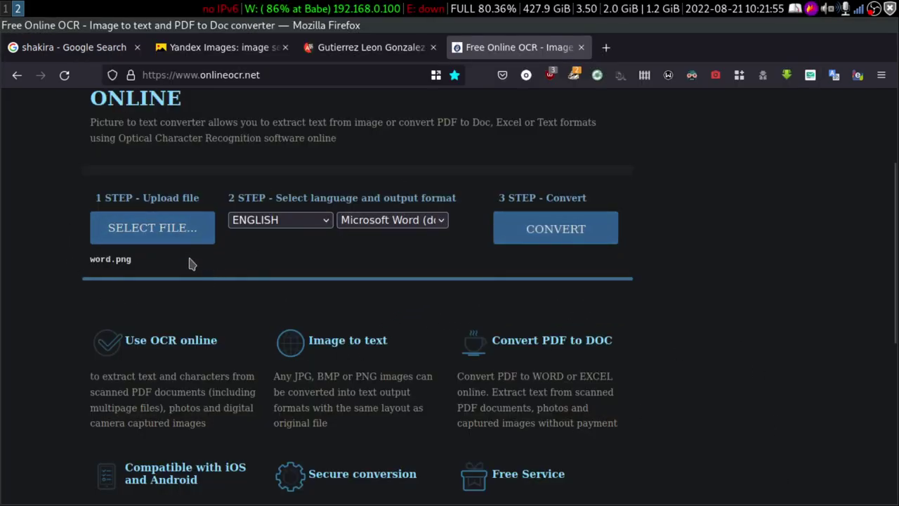
Step: Enlarge the converter page to 130% and set the output format to Text Plain (txt)
{"action": "left_click_drag", "start_coordinate": [115, 260], "coordinate": [150, 267]}
{"action": "key", "text": "ctrl+plus"}
{"action": "key", "text": "ctrl+plus"}
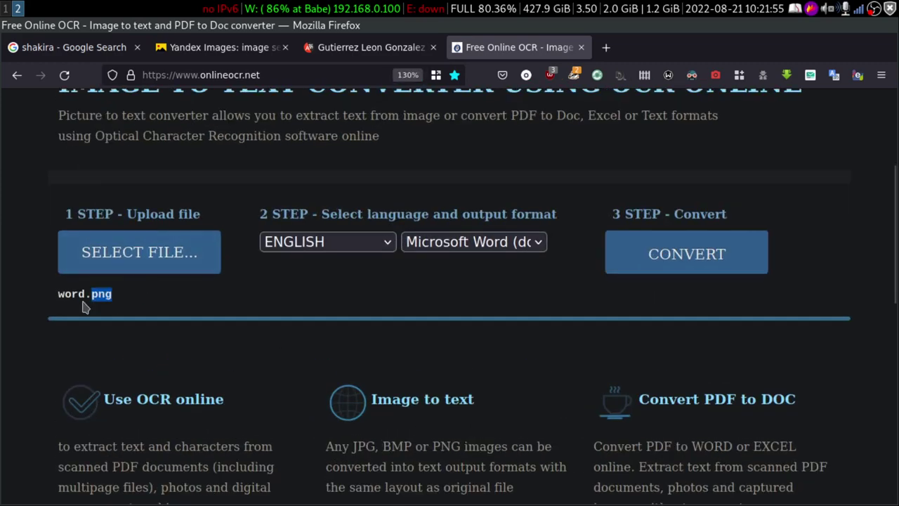
{"action": "scroll", "coordinate": [203, 299], "scroll_direction": "down", "scroll_amount": 3}
{"action": "scroll", "coordinate": [541, 260], "scroll_direction": "up", "scroll_amount": 3}
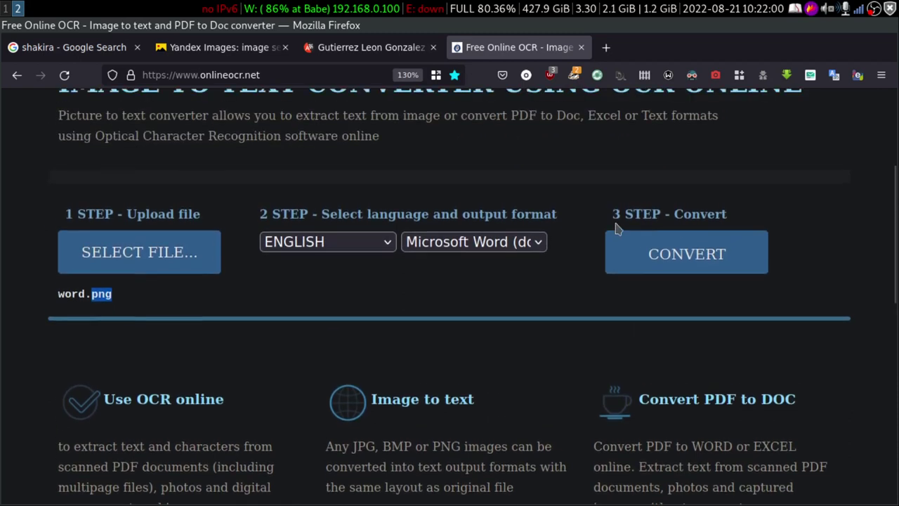
{"action": "left_click", "coordinate": [519, 242]}
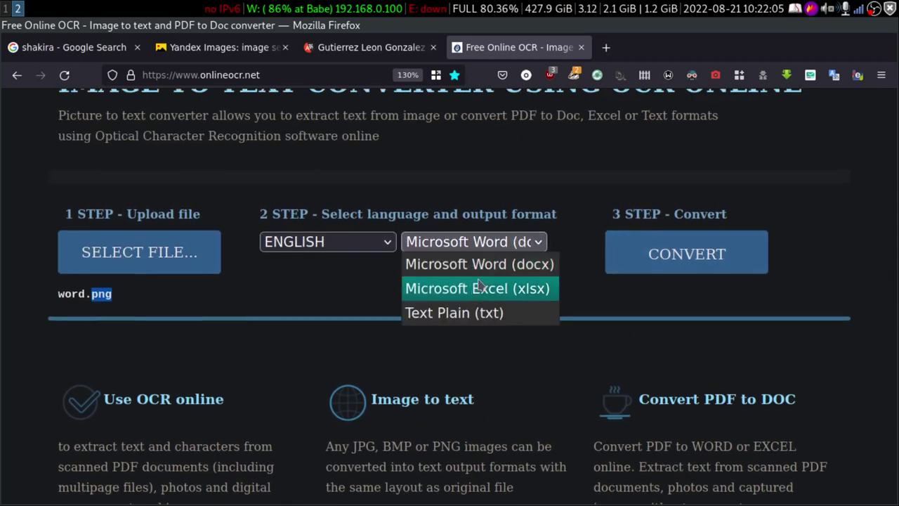
{"action": "left_click", "coordinate": [488, 313]}
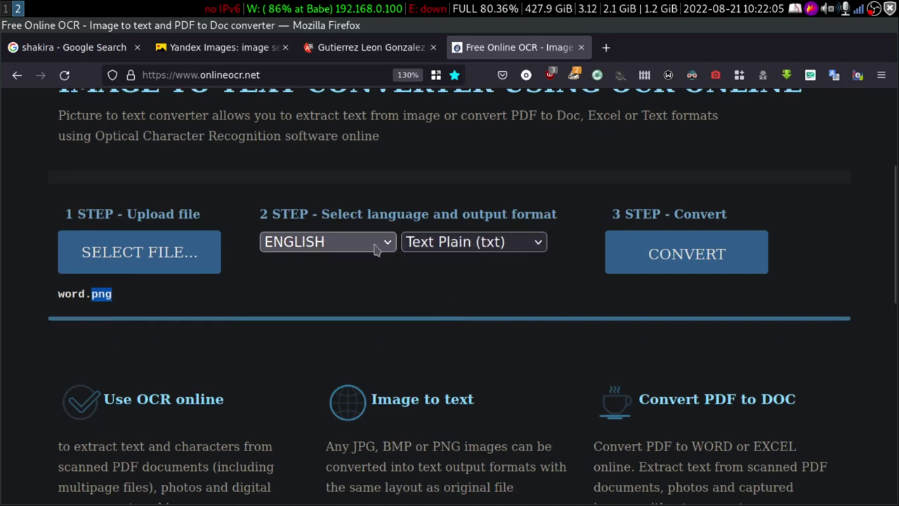
Step: Convert word.png to plain text with Online OCR and highlight the extracted text in the output box
{"action": "left_click", "coordinate": [665, 253]}
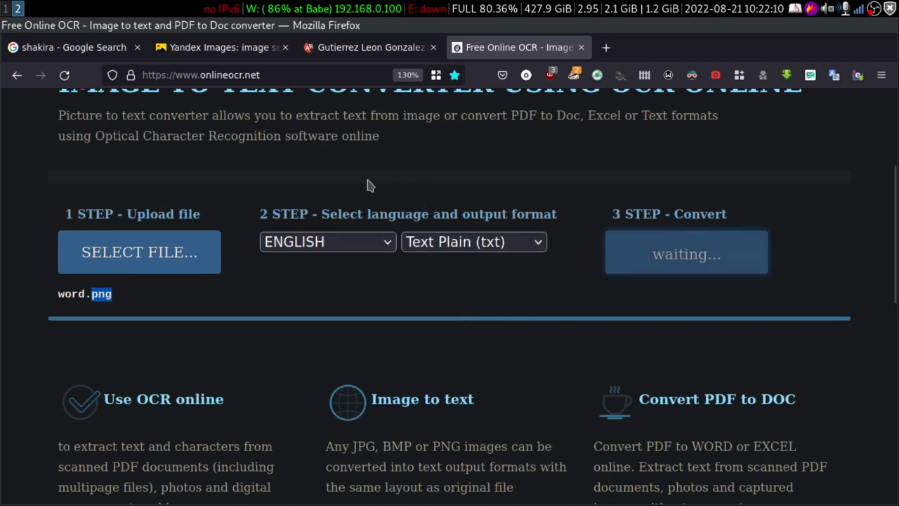
{"action": "scroll", "coordinate": [431, 281], "scroll_direction": "down", "scroll_amount": 3}
{"action": "scroll", "coordinate": [425, 296], "scroll_direction": "up", "scroll_amount": 4}
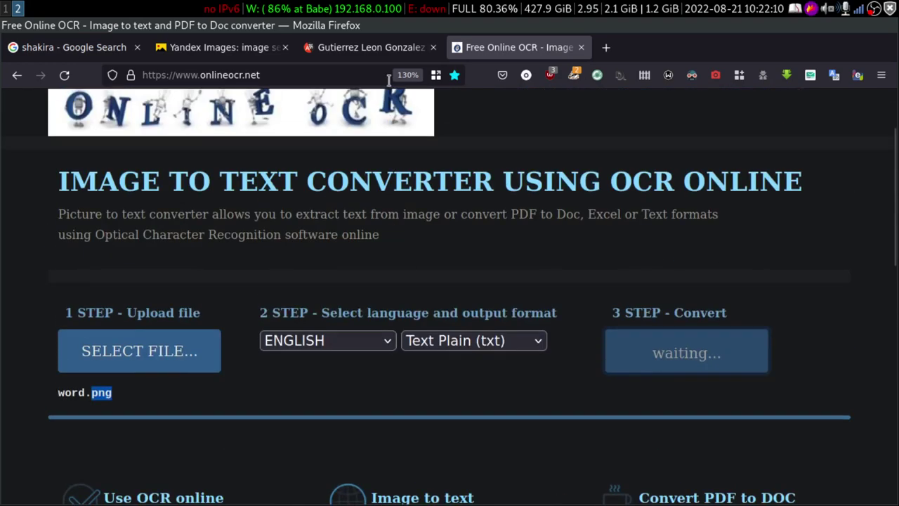
{"action": "left_click", "coordinate": [371, 47]}
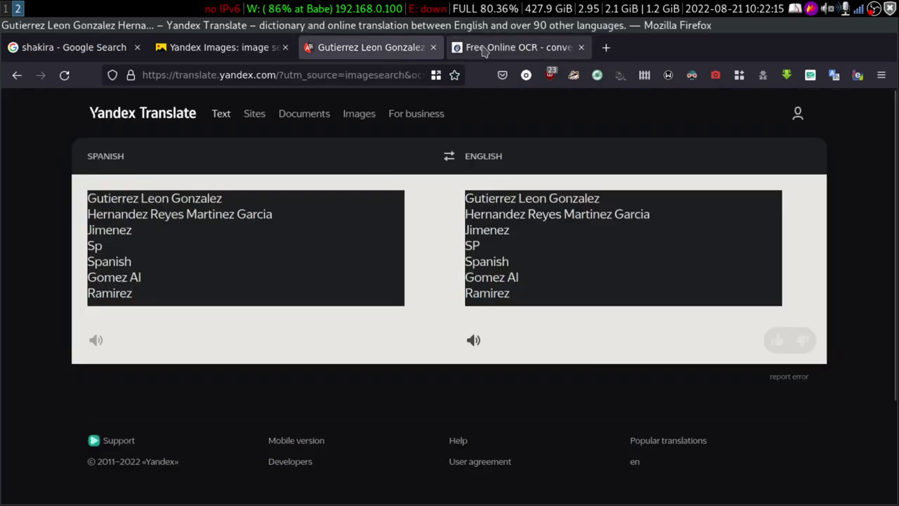
{"action": "left_click", "coordinate": [516, 47]}
{"action": "scroll", "coordinate": [417, 296], "scroll_direction": "down", "scroll_amount": 3}
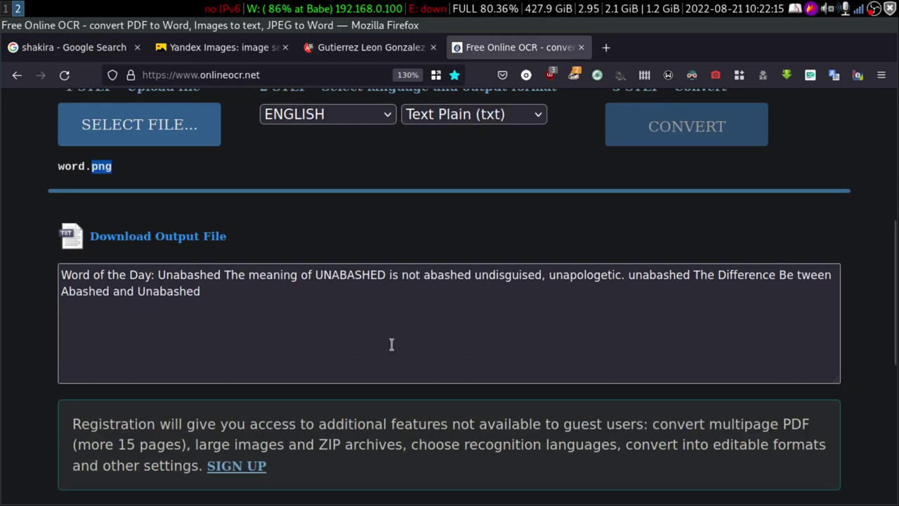
{"action": "left_click_drag", "start_coordinate": [61, 273], "coordinate": [228, 292]}
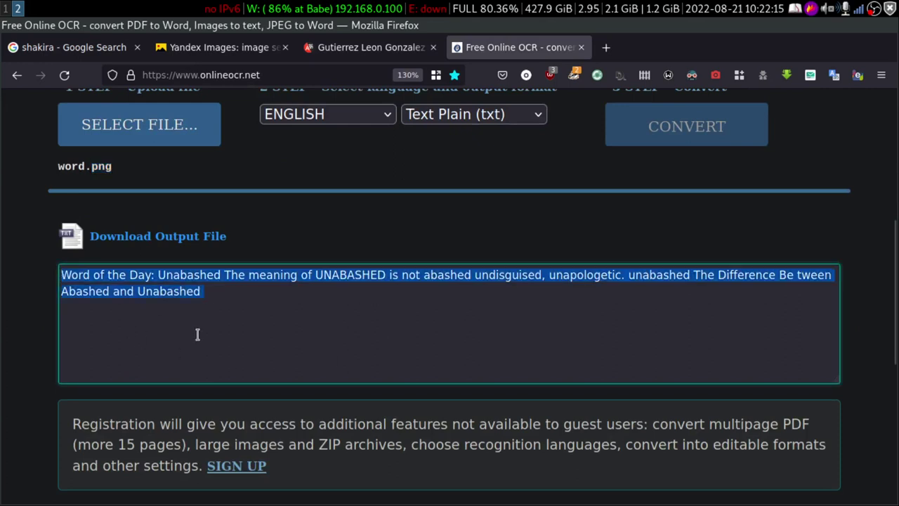
{"action": "left_click", "coordinate": [190, 291]}
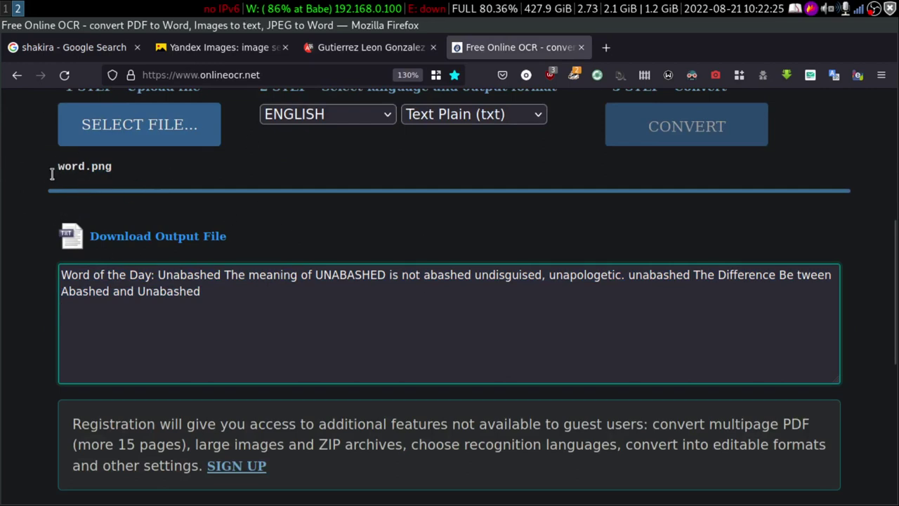
{"action": "scroll", "coordinate": [219, 266], "scroll_direction": "up", "scroll_amount": 2}
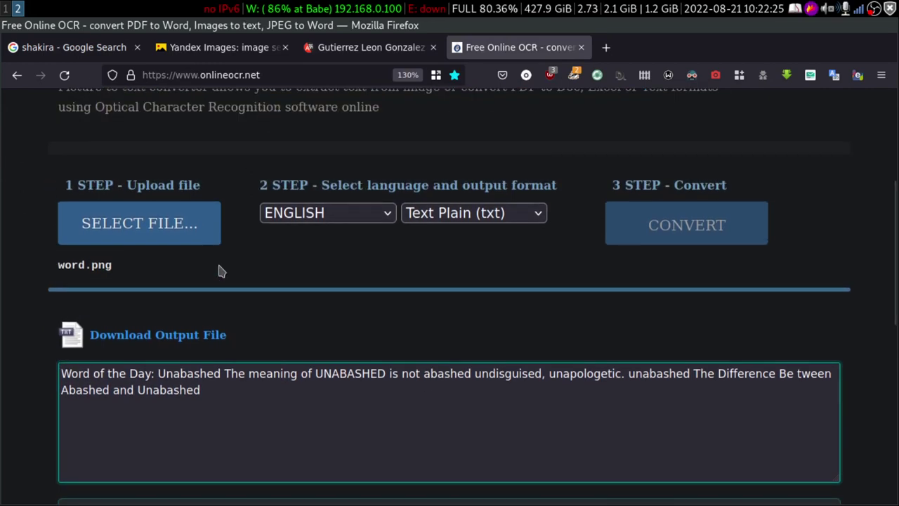
Step: Switch to the terminal workspace, interrupt whatever is running there and clear the screen
{"action": "key", "text": "super+3"}
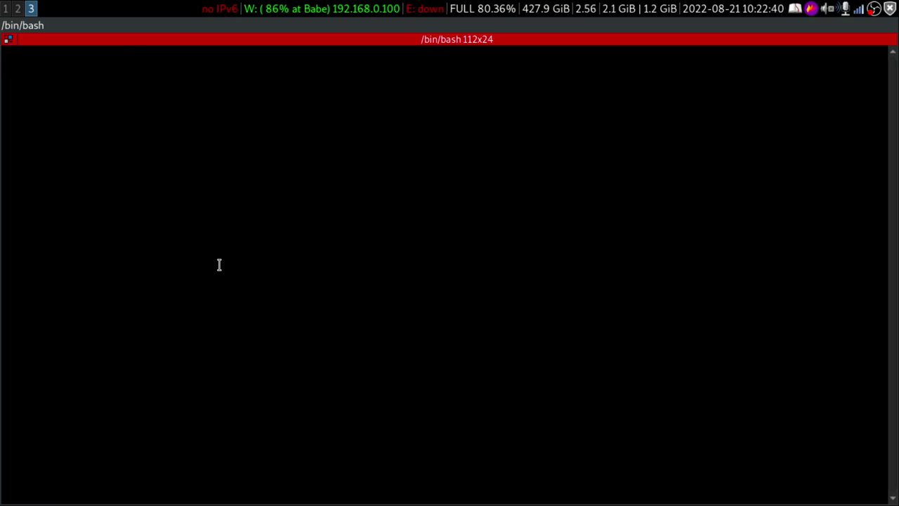
{"action": "key", "text": "ctrl+c"}
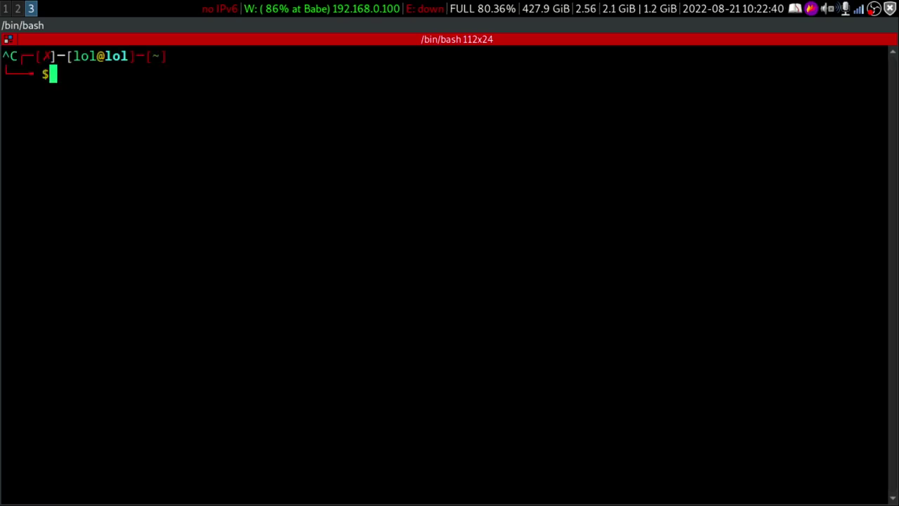
{"action": "key", "text": "ctrl+l"}
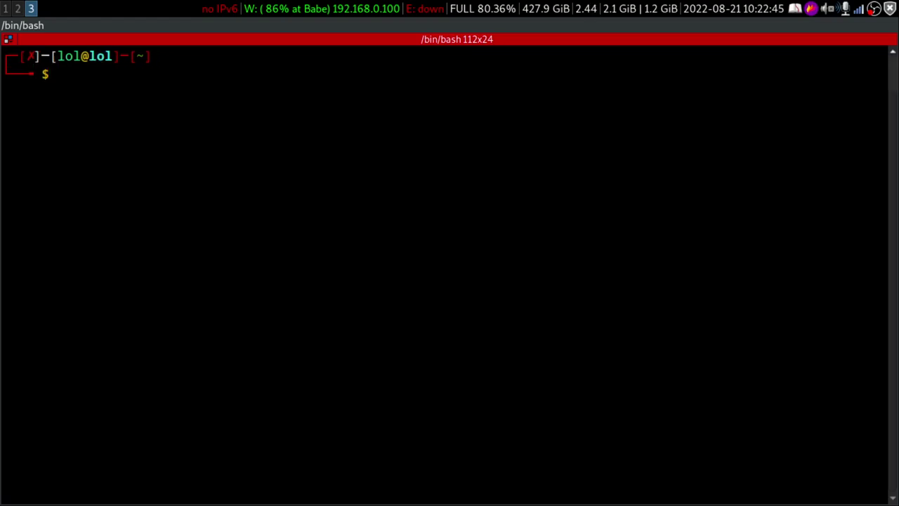
Step: Try to open ~/Pictures/images/ with the ra command
{"action": "type", "text": "ra ~/Pict"}
{"action": "key", "text": "Tab"}
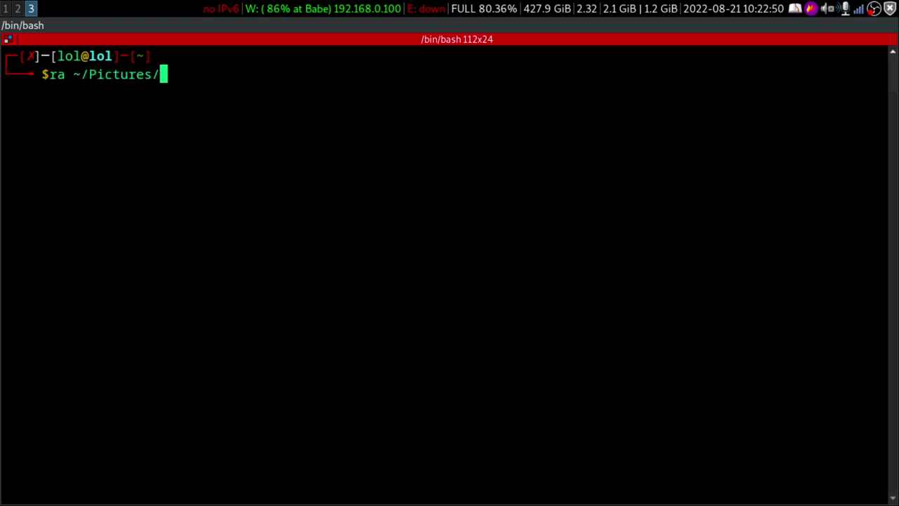
{"action": "type", "text": "im"}
{"action": "key", "text": "Tab"}
{"action": "key", "text": "Return"}
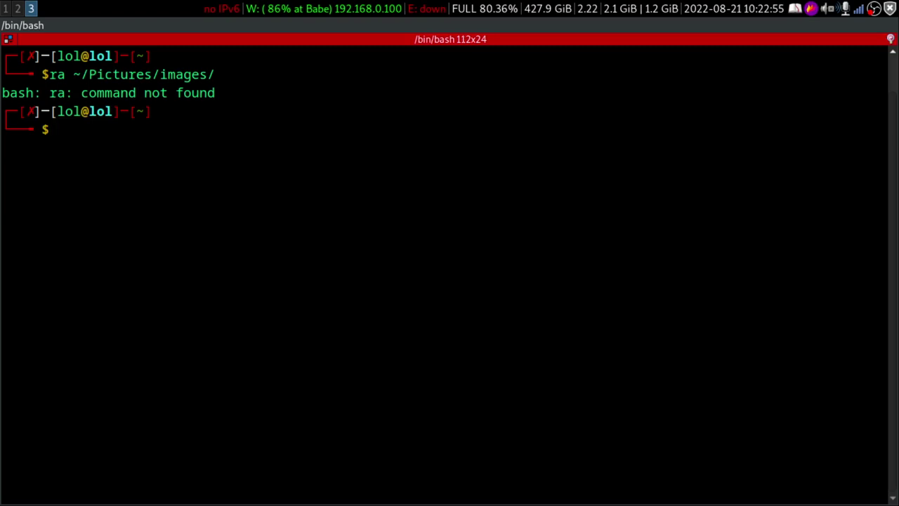
Step: Open ~/Pictures/images/ in the ranger file manager
{"action": "type", "text": "ranger "}
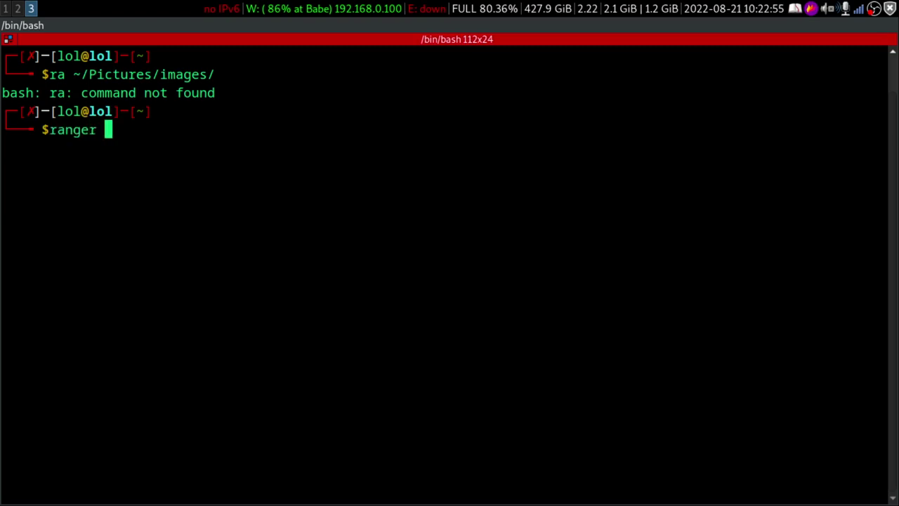
{"action": "type", "text": "~/Pict"}
{"action": "key", "text": "Tab"}
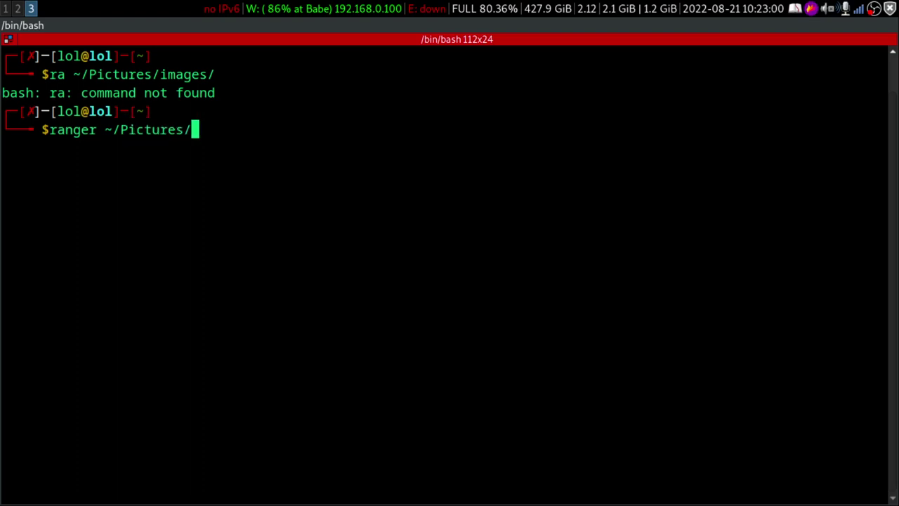
{"action": "type", "text": "im"}
{"action": "key", "text": "Tab"}
{"action": "key", "text": "Return"}
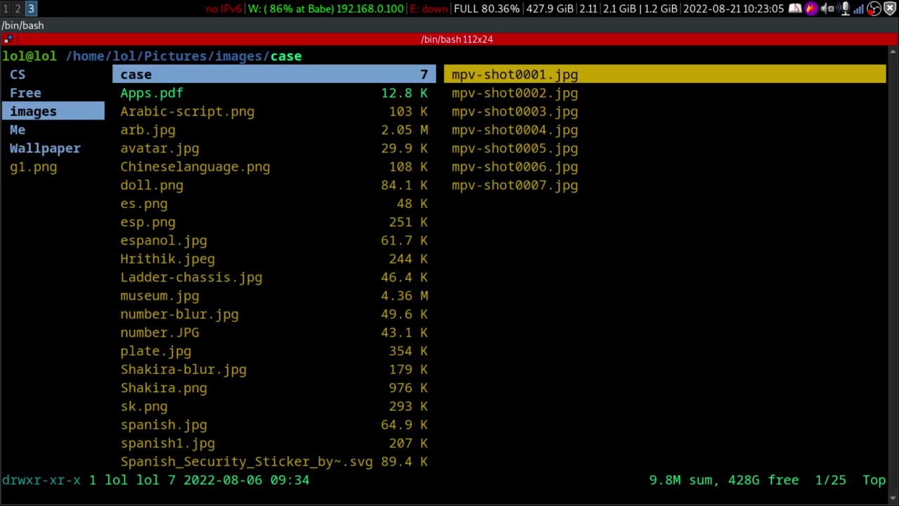
Step: Browse the images folder from the case folder down to espanol.jpg, examining the metadata previews of espanol.jpg, es.png and esp.png
{"action": "key", "text": "Down"}
{"action": "key", "text": "Down"}
{"action": "key", "text": "Down"}
{"action": "key", "text": "Down"}
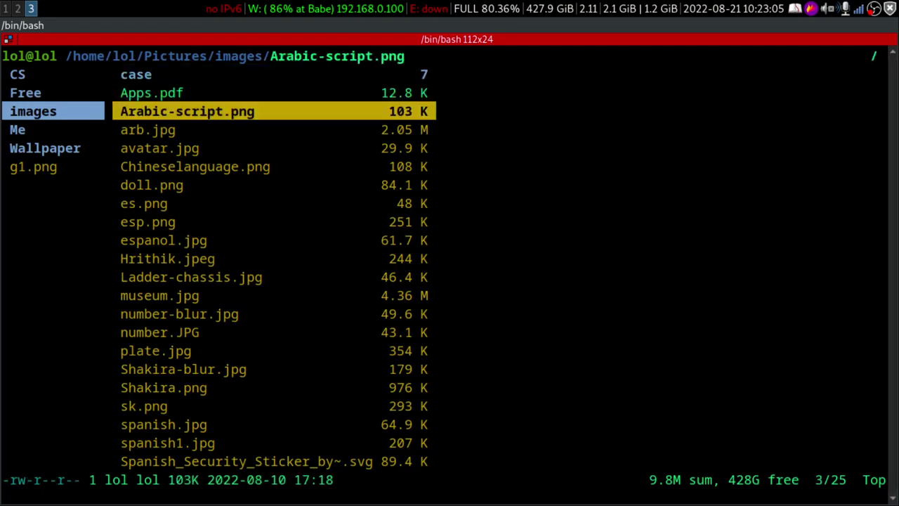
{"action": "key", "text": "Down"}
{"action": "key", "text": "Down"}
{"action": "key", "text": "Down"}
{"action": "key", "text": "Down"}
{"action": "key", "text": "Down"}
{"action": "key", "text": "Down"}
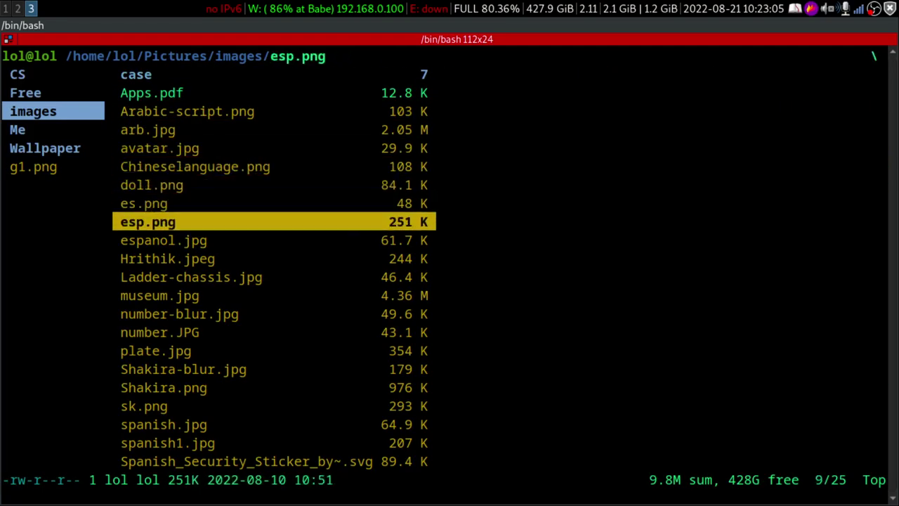
{"action": "key", "text": "Up"}
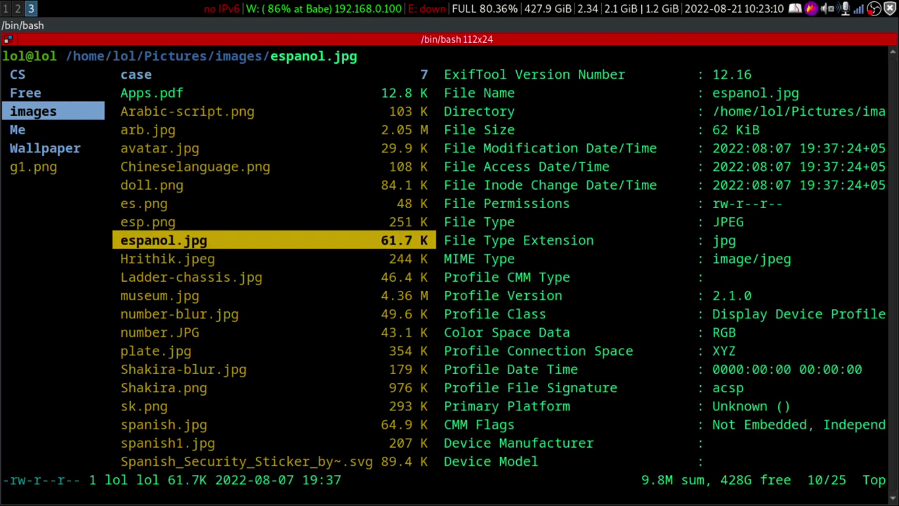
{"action": "key", "text": "Up"}
{"action": "key", "text": "Up"}
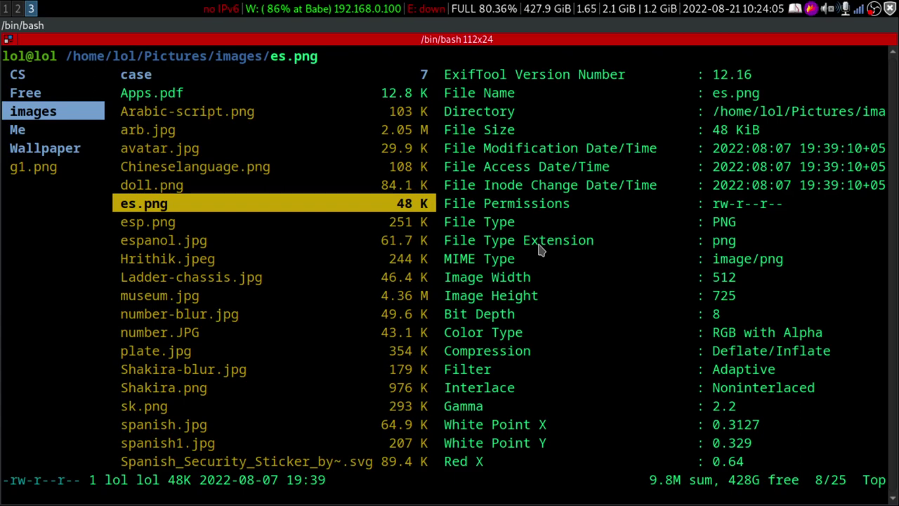
{"action": "left_click", "coordinate": [248, 221]}
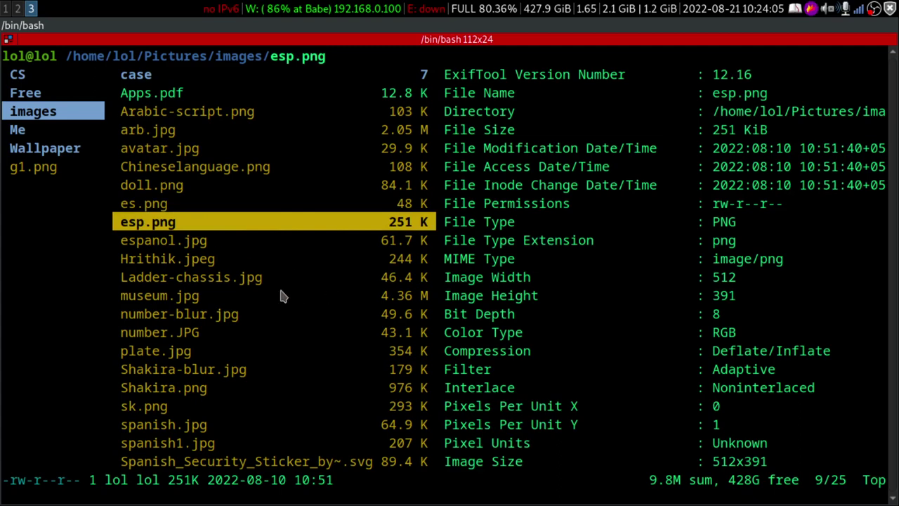
Step: Open word.png from the end of the ranger file list and view its source text full screen
{"action": "key", "text": "Down"}
{"action": "key", "text": "Down"}
{"action": "key", "text": "Down"}
{"action": "key", "text": "Down"}
{"action": "key", "text": "Down"}
{"action": "key", "text": "Down"}
{"action": "key", "text": "Down"}
{"action": "key", "text": "Down"}
{"action": "key", "text": "Down"}
{"action": "key", "text": "Down"}
{"action": "key", "text": "Down"}
{"action": "key", "text": "Down"}
{"action": "key", "text": "Down"}
{"action": "key", "text": "Down"}
{"action": "key", "text": "Down"}
{"action": "key", "text": "Down"}
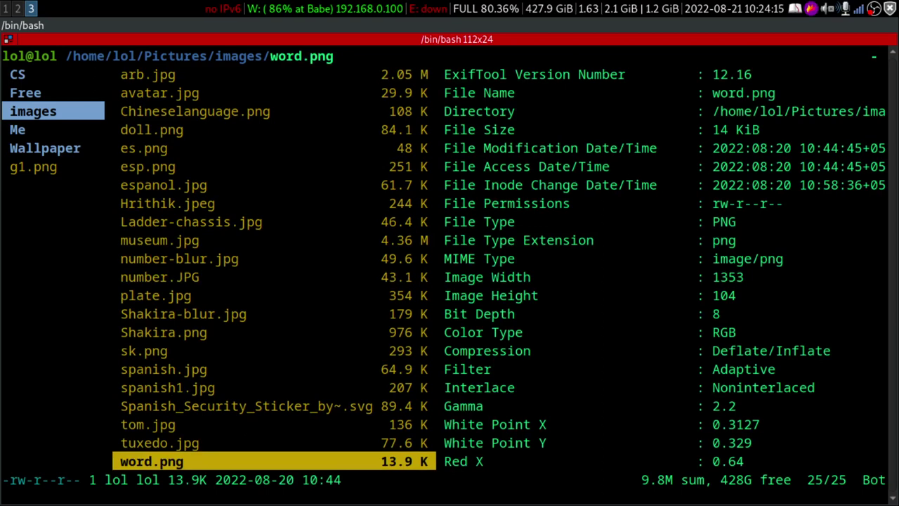
{"action": "key", "text": "Return"}
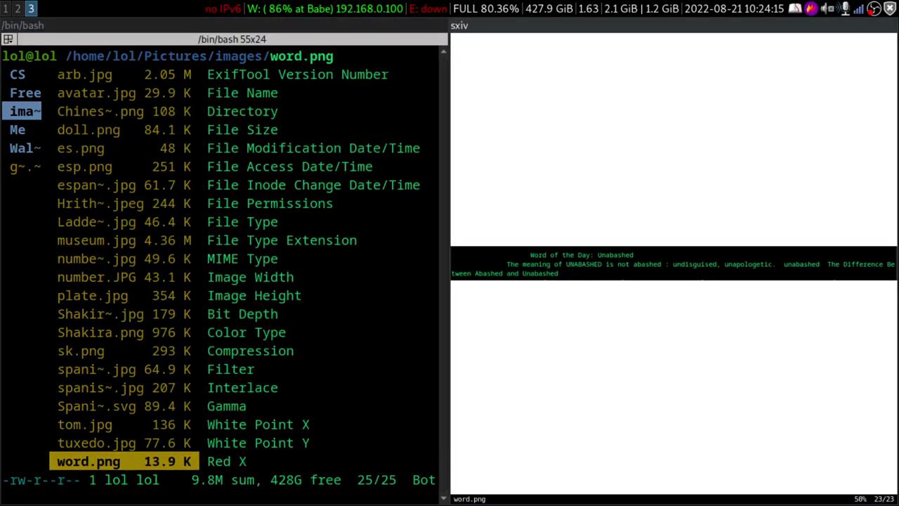
{"action": "key", "text": "f"}
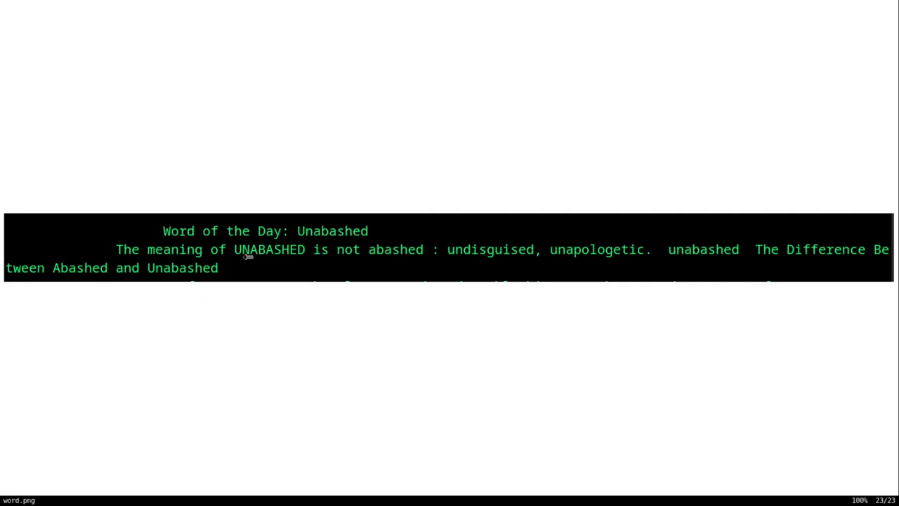
{"action": "key", "text": "f"}
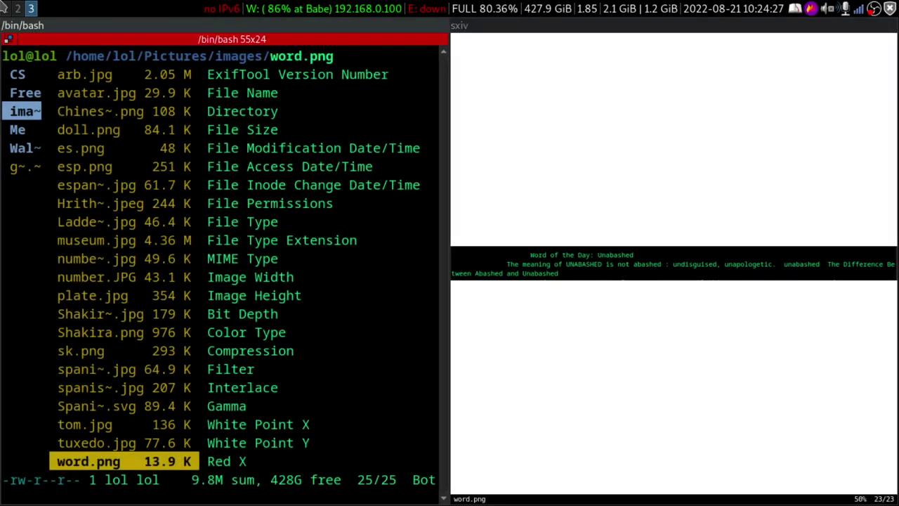
Step: Switch back to Firefox and compare the Online OCR output with the full-screen view of word.png
{"action": "left_click", "coordinate": [30, 7]}
{"action": "left_click", "coordinate": [21, 7]}
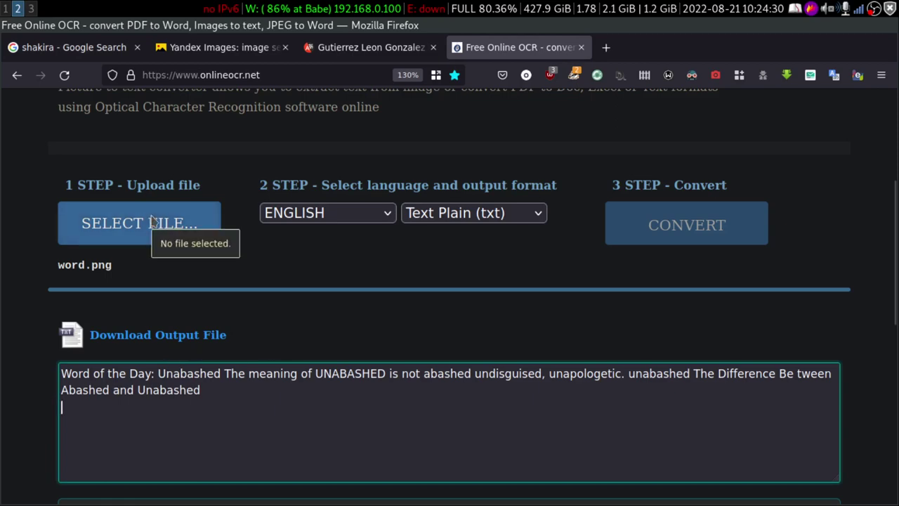
{"action": "key", "text": "super+3"}
{"action": "key", "text": "f"}
{"action": "key", "text": "f"}
{"action": "key", "text": "super+2"}
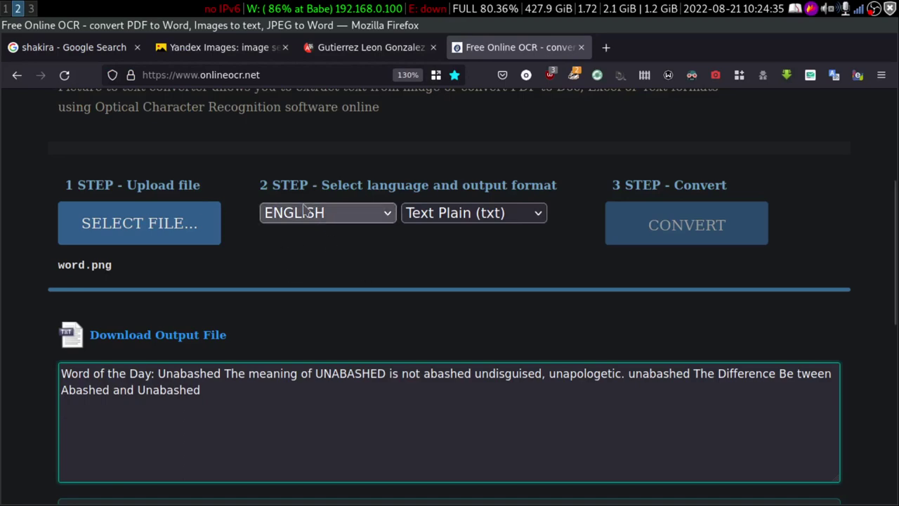
Step: Review the Yandex word-cloud results alongside their Yandex Translate page and the Online OCR converter
{"action": "scroll", "coordinate": [280, 240], "scroll_direction": "up", "scroll_amount": 4}
{"action": "left_click", "coordinate": [217, 47]}
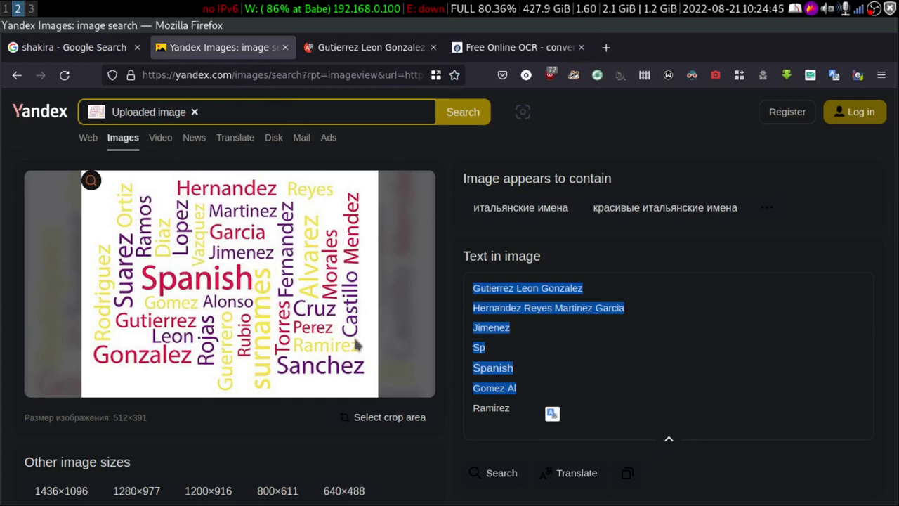
{"action": "left_click", "coordinate": [337, 446]}
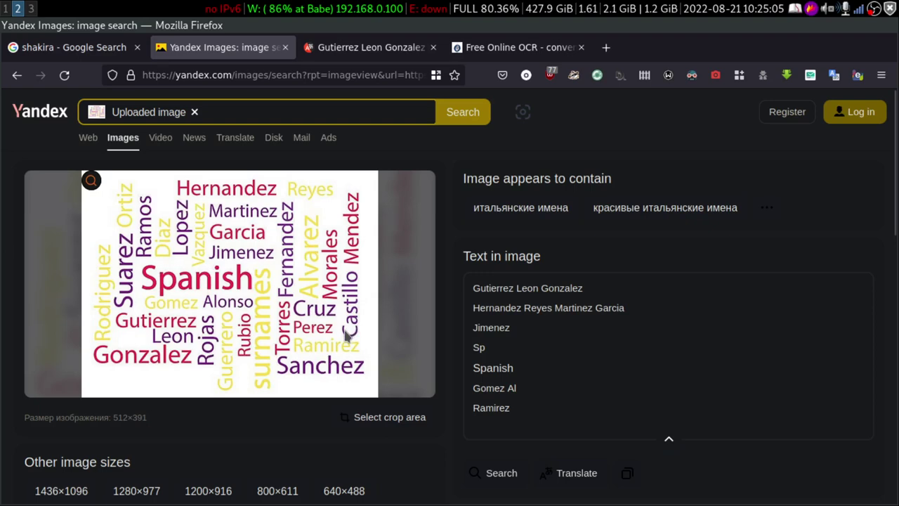
{"action": "left_click", "coordinate": [362, 47]}
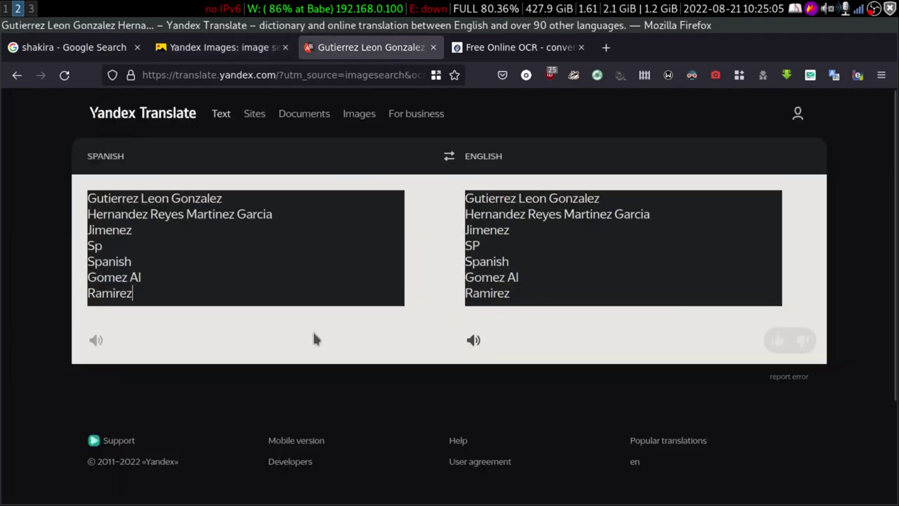
{"action": "key", "text": "ctrl+Tab"}
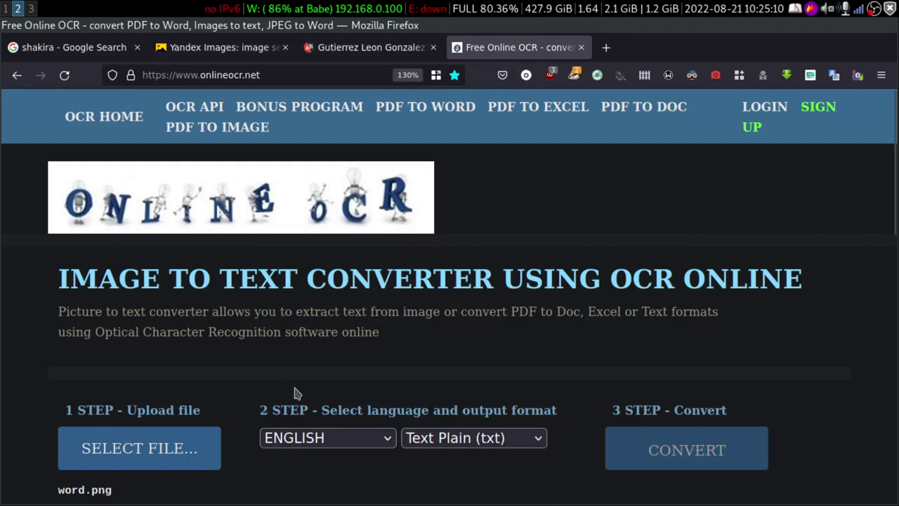
{"action": "left_click", "coordinate": [214, 47]}
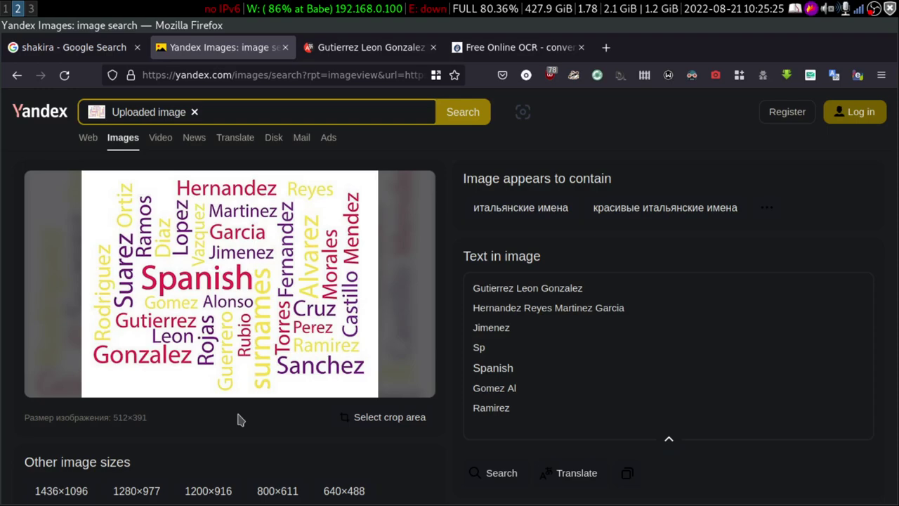
{"action": "scroll", "coordinate": [294, 377], "scroll_direction": "down", "scroll_amount": 4}
{"action": "scroll", "coordinate": [294, 378], "scroll_direction": "up", "scroll_amount": 4}
{"action": "scroll", "coordinate": [306, 249], "scroll_direction": "down", "scroll_amount": 1}
{"action": "scroll", "coordinate": [306, 249], "scroll_direction": "up", "scroll_amount": 1}
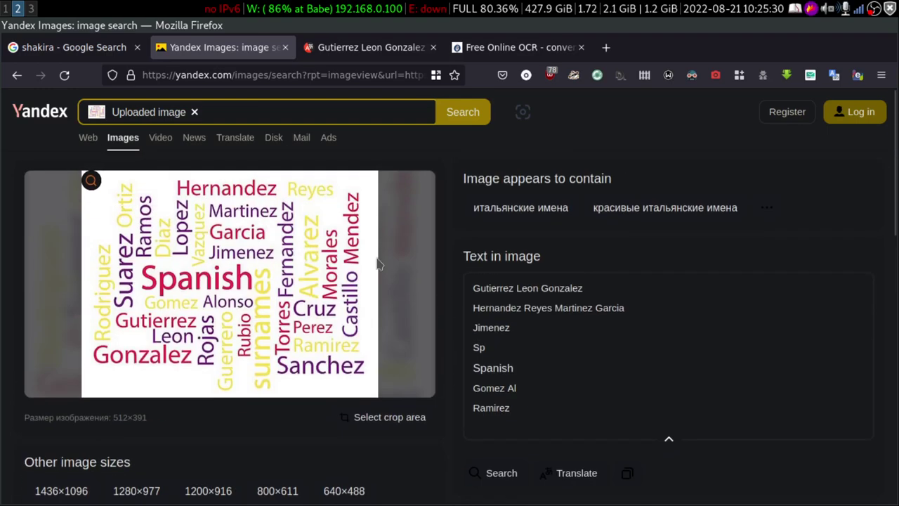
Step: Try to upload Chineselanguage.png from the images folder to Yandex visual search
{"action": "left_click", "coordinate": [523, 112]}
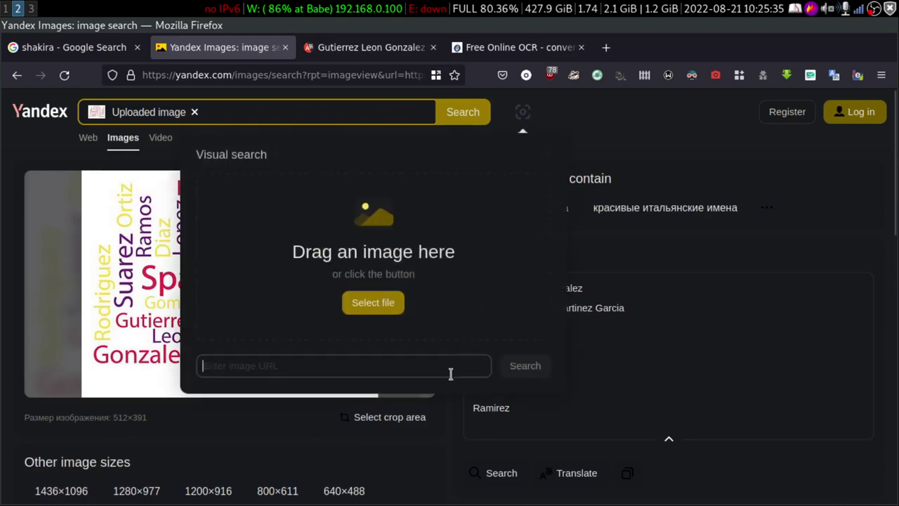
{"action": "left_click", "coordinate": [372, 305]}
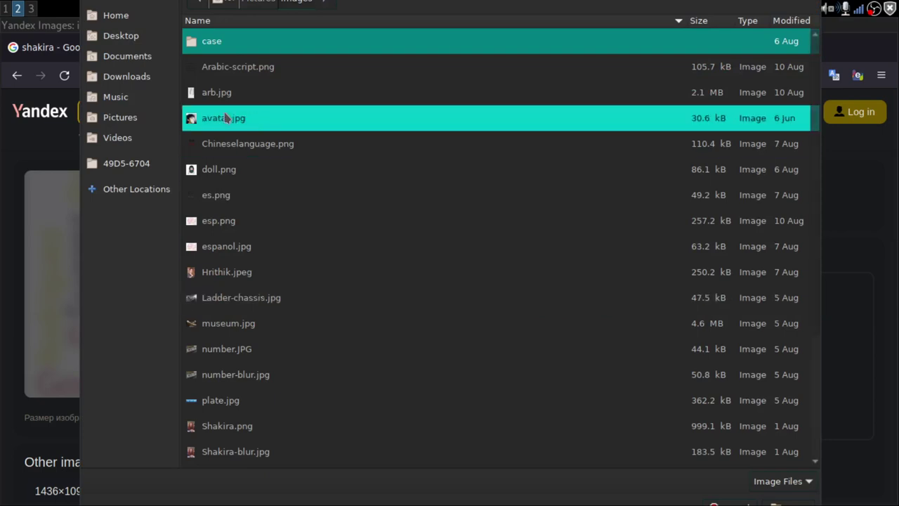
{"action": "left_click", "coordinate": [137, 118]}
{"action": "double_click", "coordinate": [246, 73]}
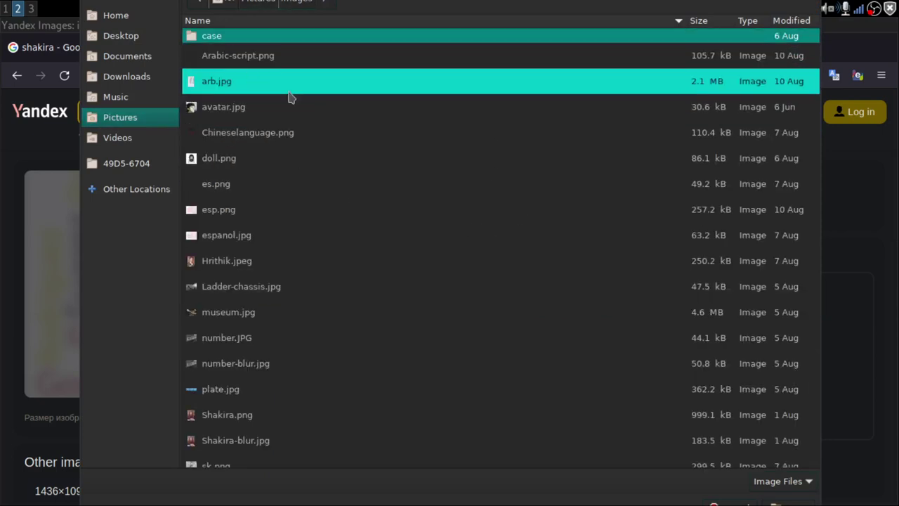
{"action": "scroll", "coordinate": [433, 309], "scroll_direction": "down", "scroll_amount": 3}
{"action": "scroll", "coordinate": [456, 334], "scroll_direction": "up", "scroll_amount": 3}
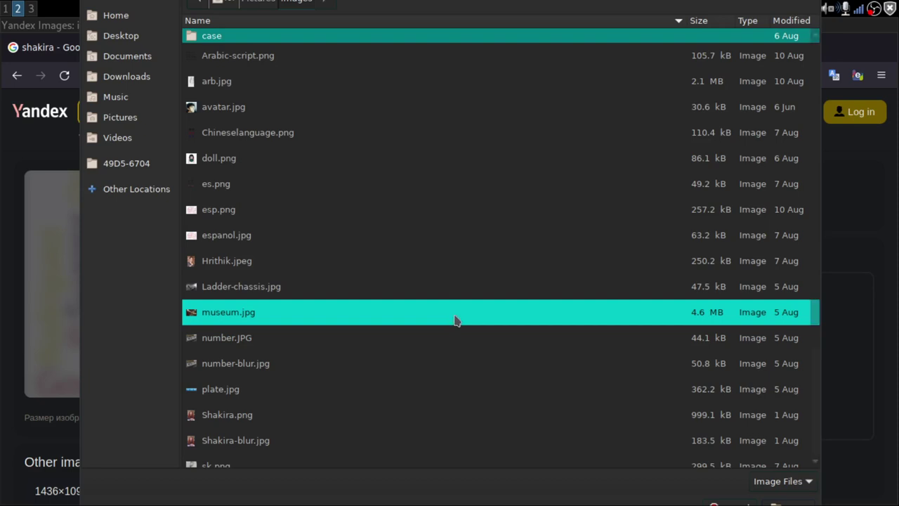
{"action": "scroll", "coordinate": [407, 280], "scroll_direction": "down", "scroll_amount": 3}
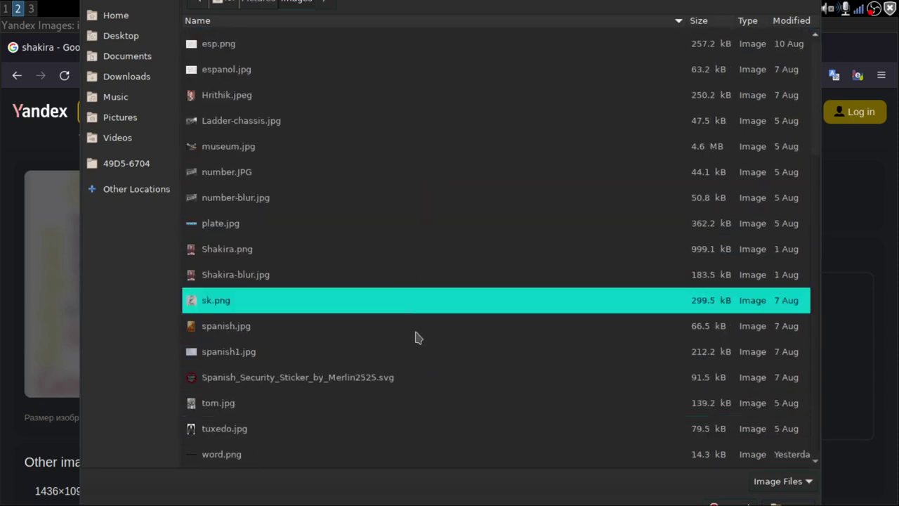
{"action": "scroll", "coordinate": [394, 237], "scroll_direction": "up", "scroll_amount": 3}
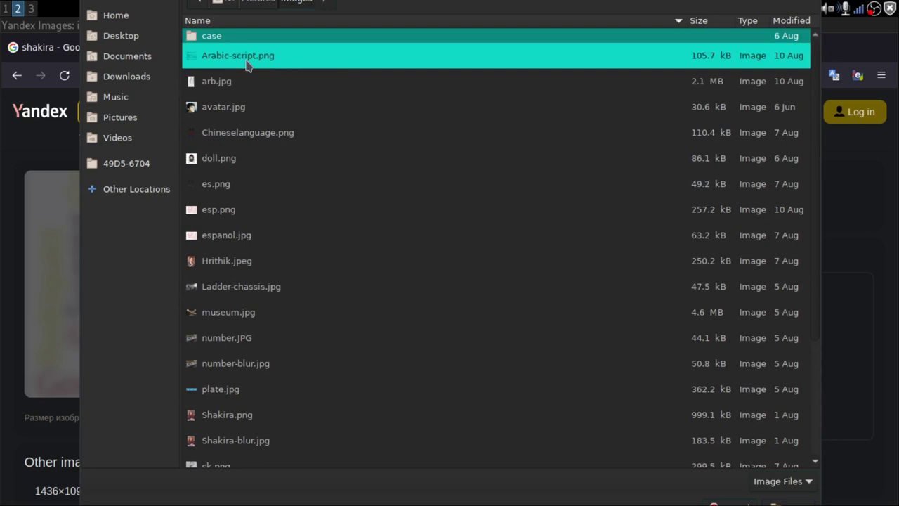
{"action": "left_click", "coordinate": [271, 134]}
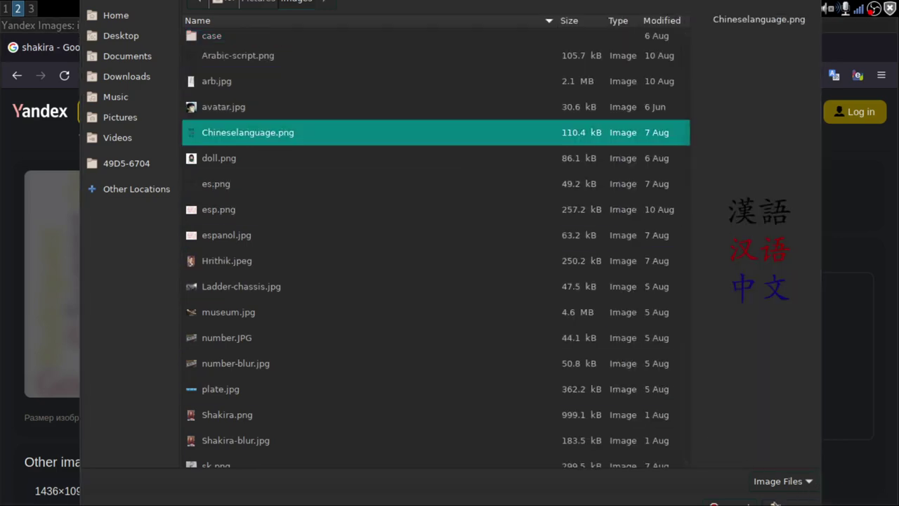
{"action": "key", "text": "Return"}
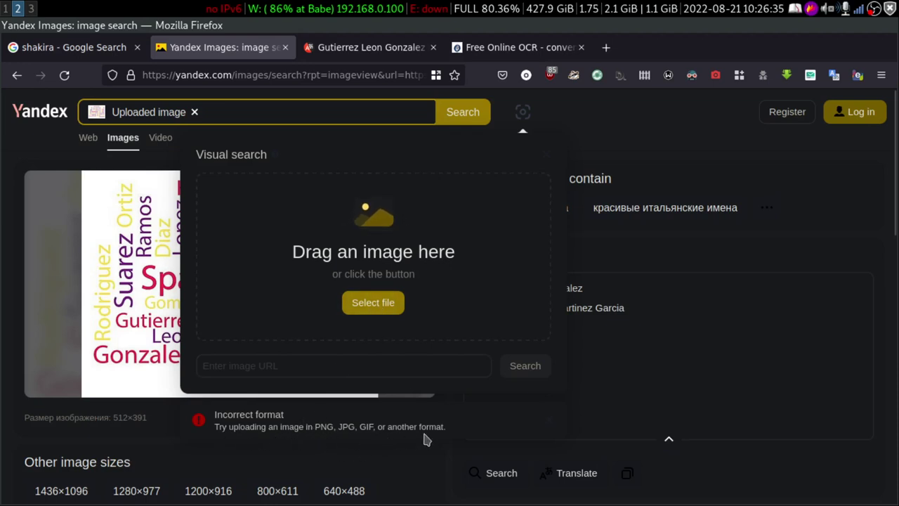
Step: Check the images folder listing in the ranger terminal, return to Yandex Images in Firefox and dismiss the visual search upload form
{"action": "left_click", "coordinate": [32, 8]}
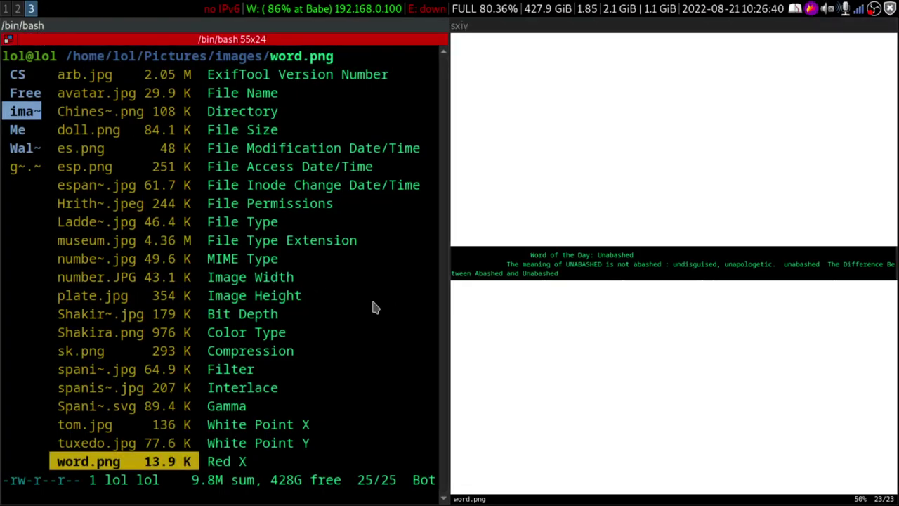
{"action": "key", "text": "super+f"}
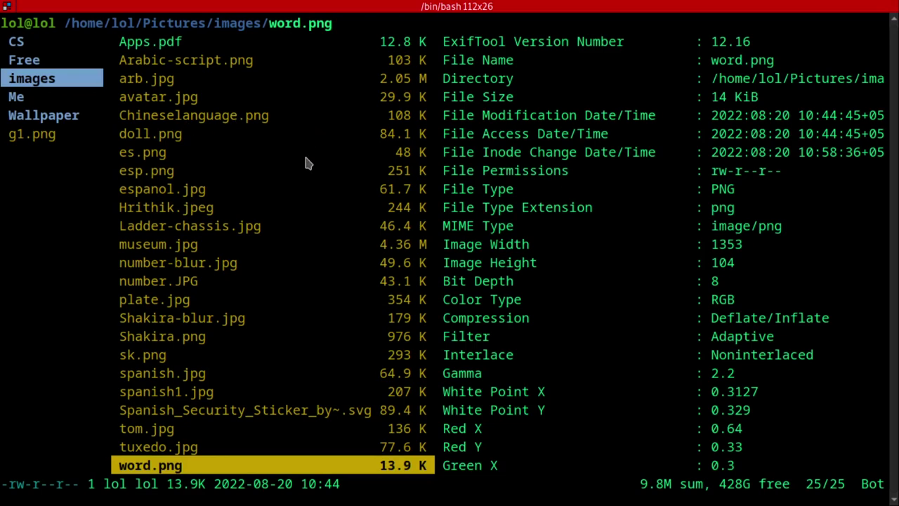
{"action": "key", "text": "super+1"}
{"action": "key", "text": "super+2"}
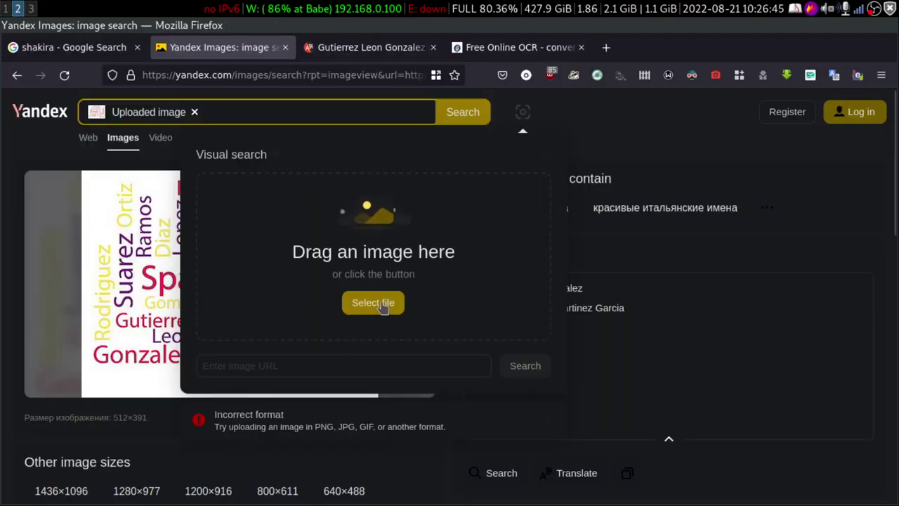
{"action": "left_click", "coordinate": [744, 267]}
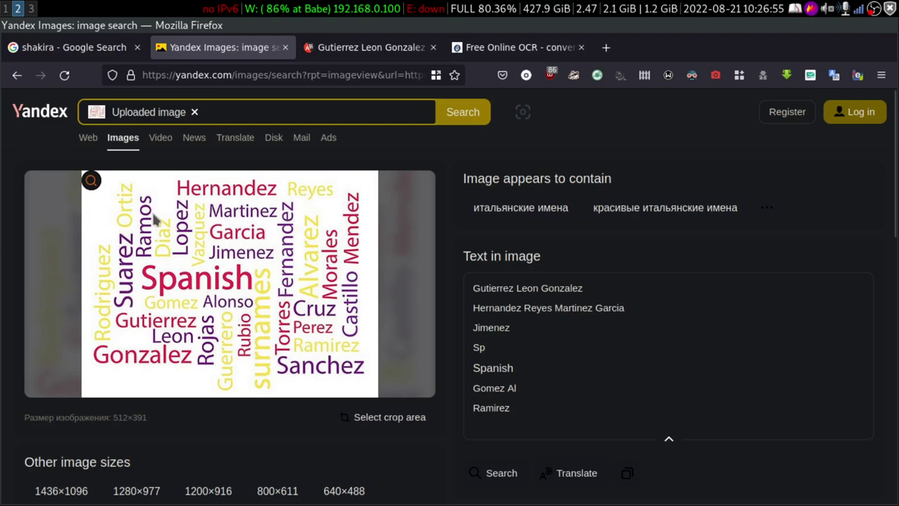
Step: Compare the Online OCR output for word.png with the Yandex Images recognized text and its Yandex Translate page
{"action": "left_click", "coordinate": [516, 47]}
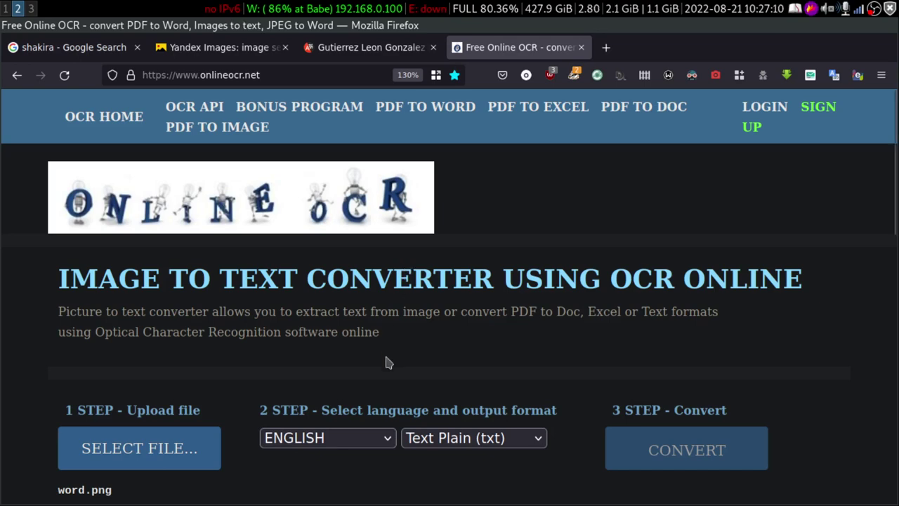
{"action": "scroll", "coordinate": [387, 360], "scroll_direction": "down", "scroll_amount": 5}
{"action": "left_click", "coordinate": [270, 355]}
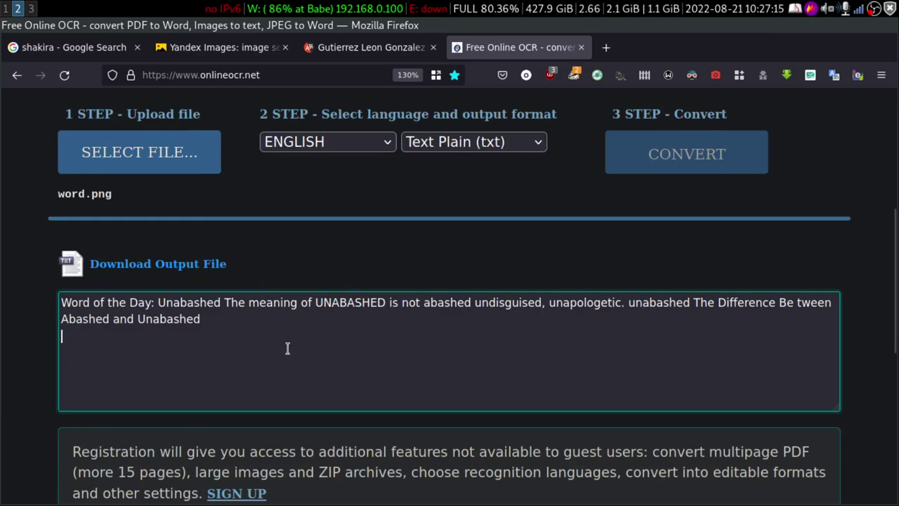
{"action": "scroll", "coordinate": [308, 328], "scroll_direction": "up", "scroll_amount": 5}
{"action": "key", "text": "ctrl+Page_Up"}
{"action": "key", "text": "ctrl+Page_Up"}
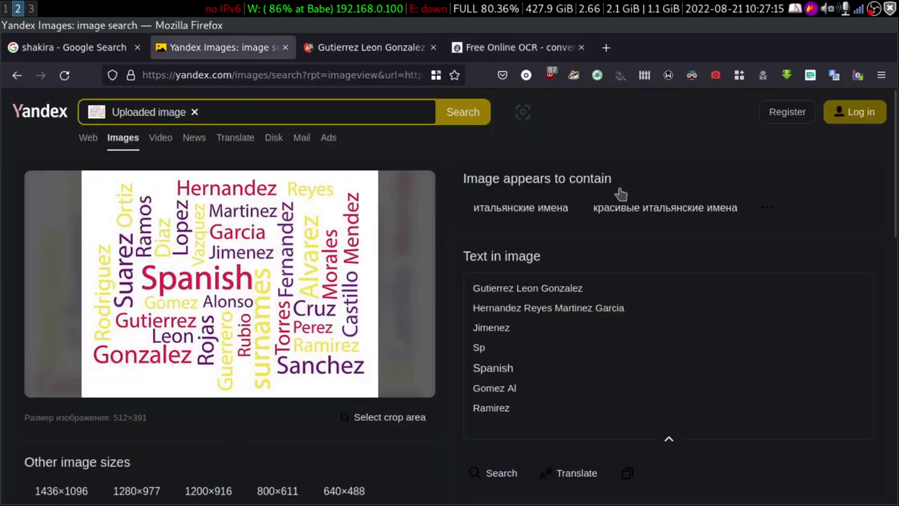
{"action": "key", "text": "ctrl+Page_Down"}
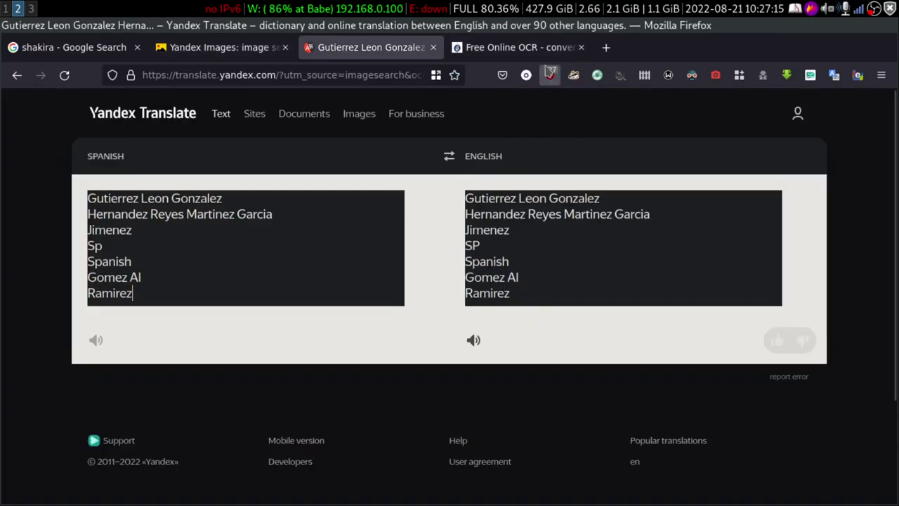
{"action": "left_click", "coordinate": [525, 50]}
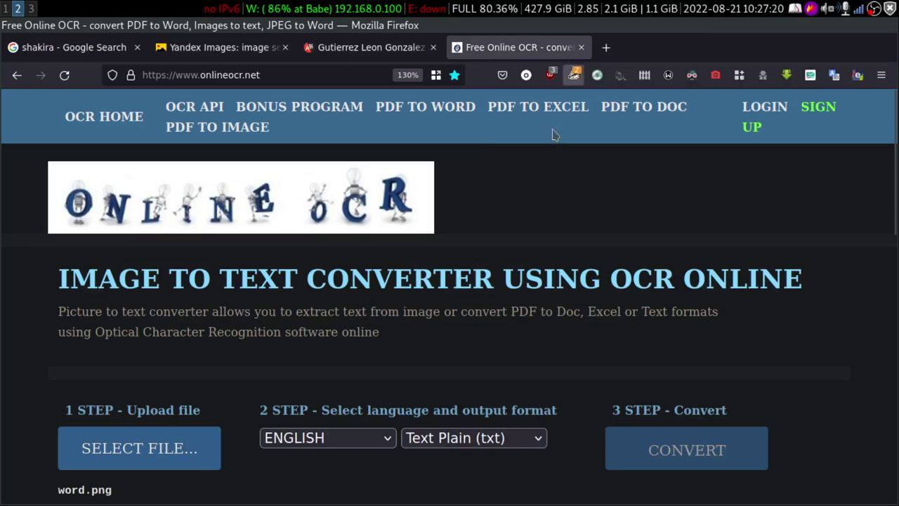
Step: Close the Online OCR page and look through the remaining Yandex Images, Google shakira search and Yandex Translate pages
{"action": "key", "text": "ctrl+w"}
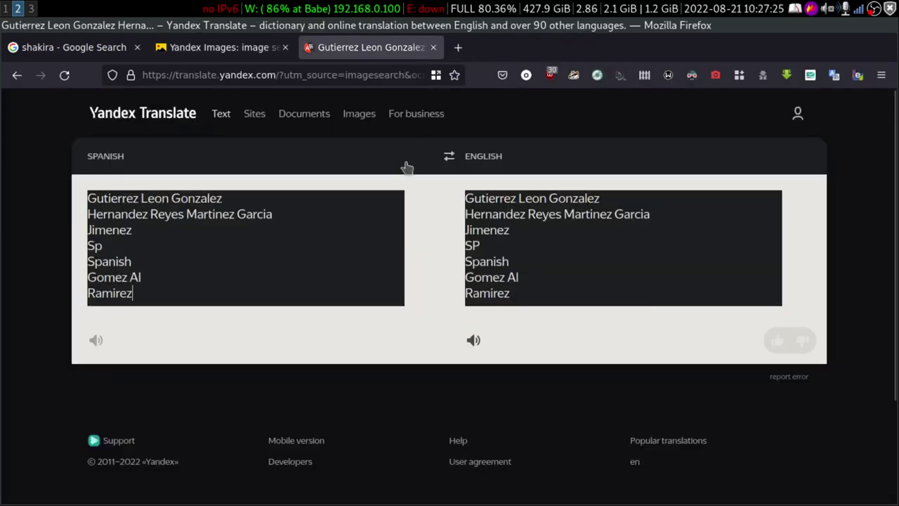
{"action": "left_click", "coordinate": [201, 51]}
{"action": "left_click", "coordinate": [52, 49]}
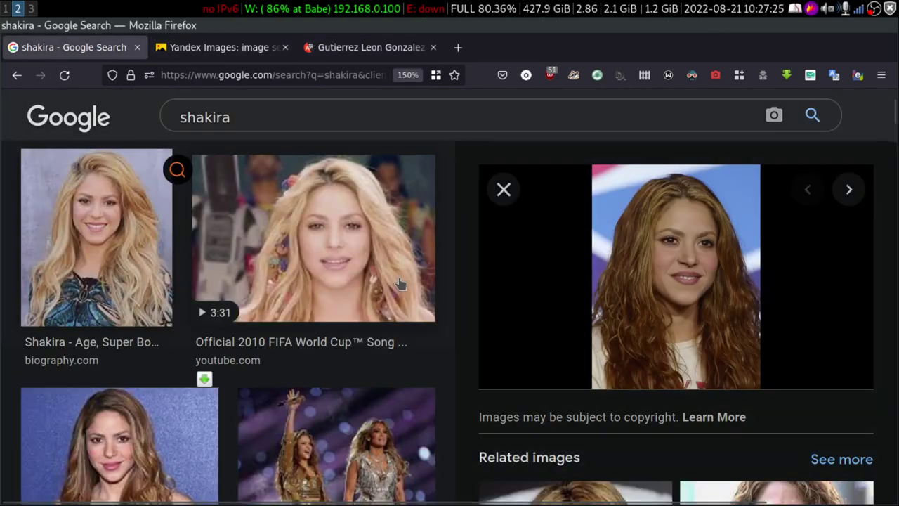
{"action": "left_click", "coordinate": [217, 47]}
{"action": "left_click", "coordinate": [373, 47]}
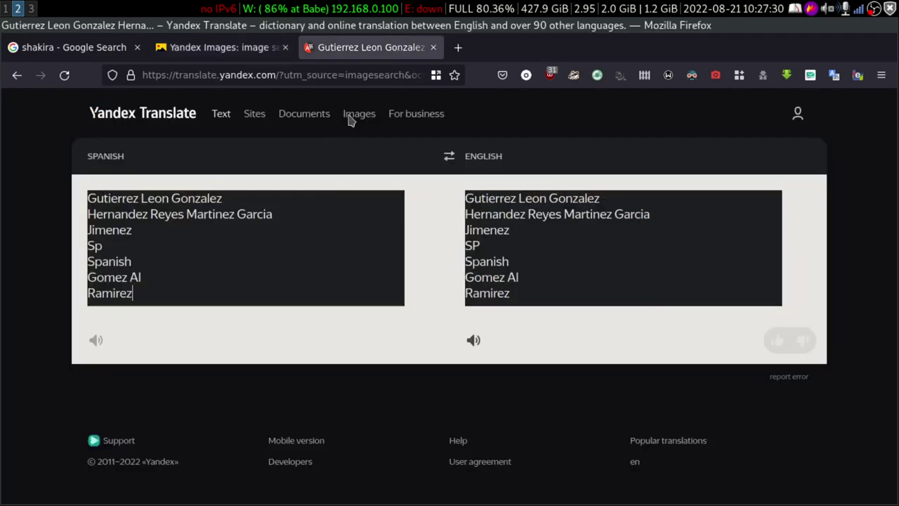
Step: Open the Osint For All page on start.me in a new browser tab
{"action": "left_click", "coordinate": [458, 47]}
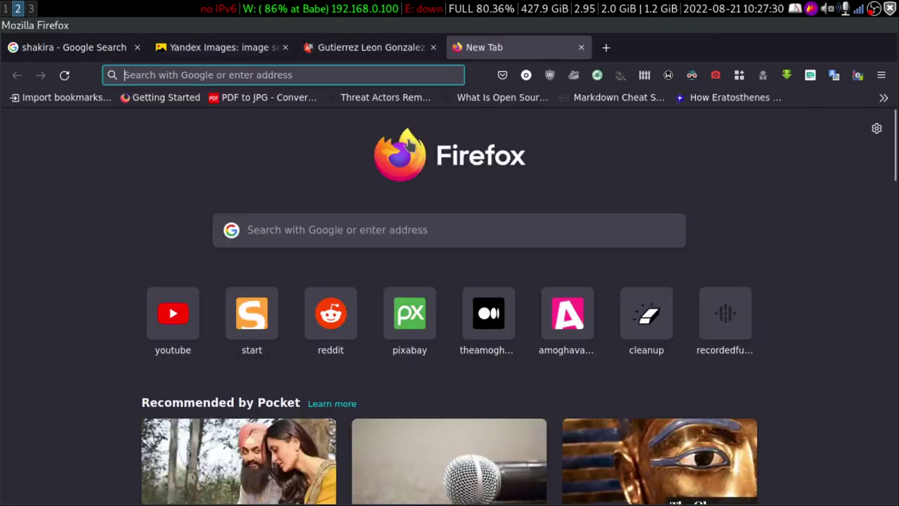
{"action": "type", "text": "start.me/"}
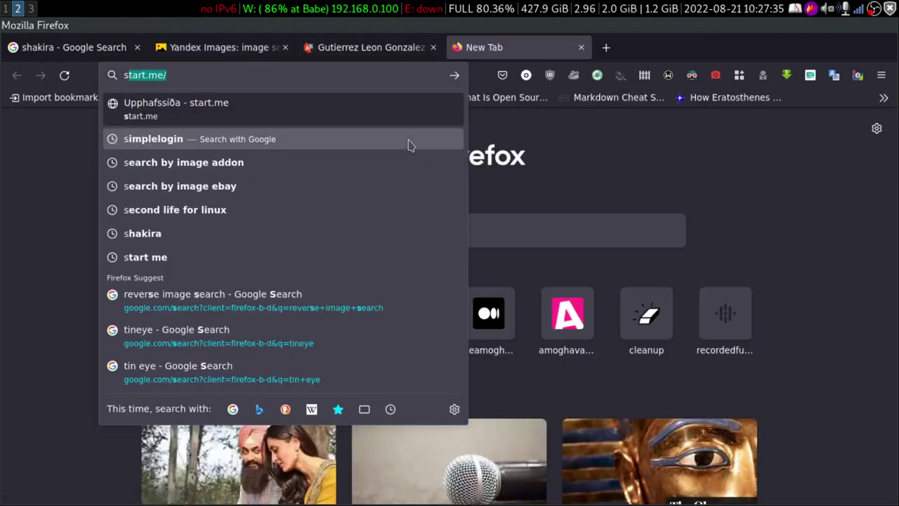
{"action": "key", "text": "Return"}
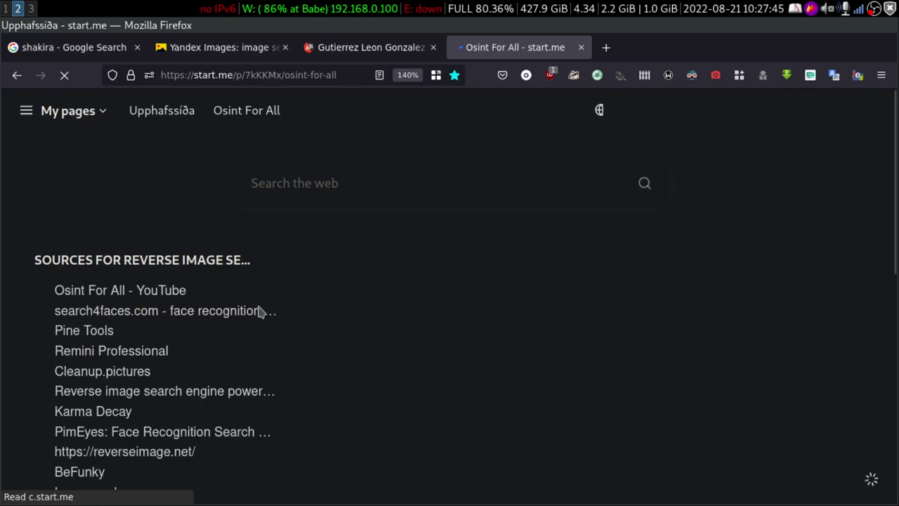
Step: Examine the full list of reverse image search sources on the Osint For All page
{"action": "scroll", "coordinate": [217, 337], "scroll_direction": "down", "scroll_amount": 5}
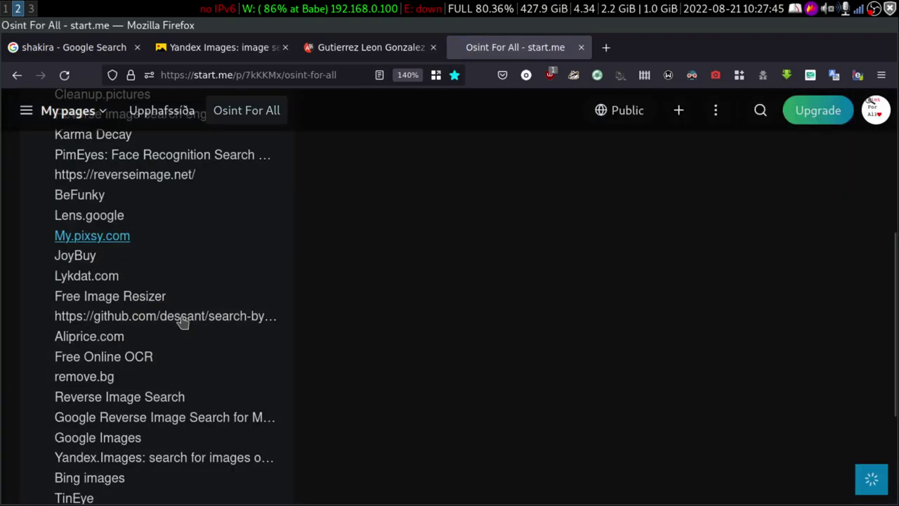
{"action": "scroll", "coordinate": [225, 378], "scroll_direction": "down", "scroll_amount": 2}
{"action": "scroll", "coordinate": [194, 371], "scroll_direction": "up", "scroll_amount": 7}
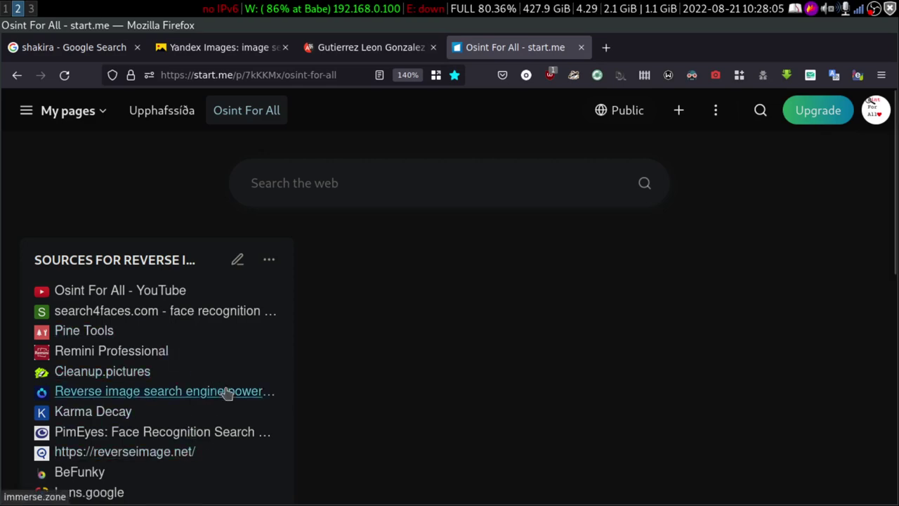
{"action": "scroll", "coordinate": [183, 404], "scroll_direction": "down", "scroll_amount": 5}
{"action": "scroll", "coordinate": [128, 267], "scroll_direction": "up", "scroll_amount": 5}
{"action": "left_click", "coordinate": [377, 54]}
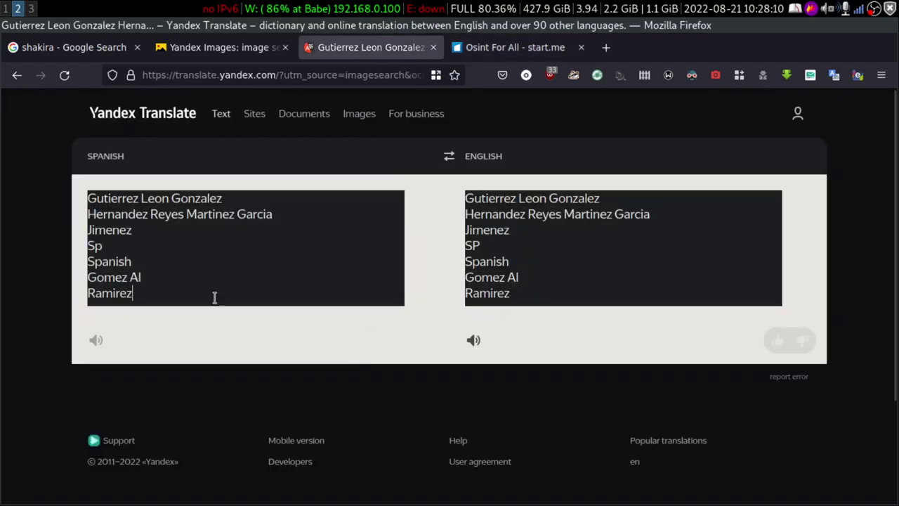
{"action": "left_click", "coordinate": [480, 54]}
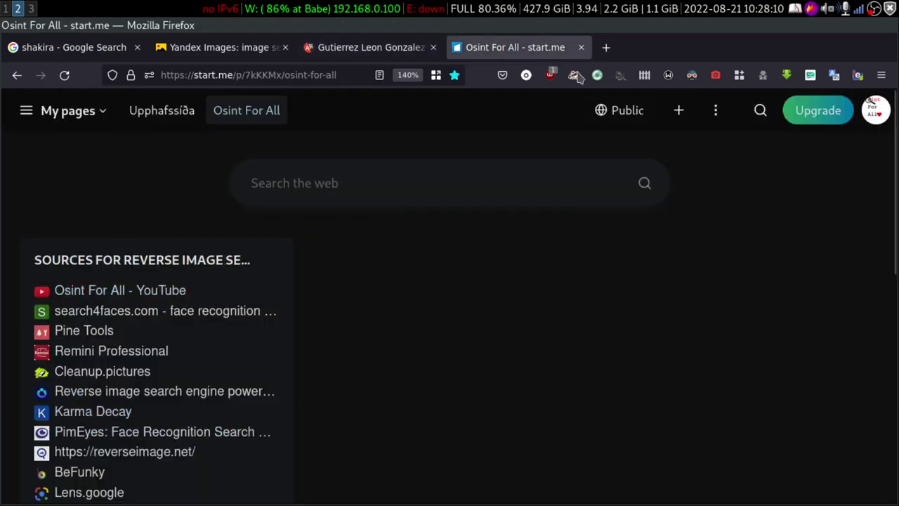
{"action": "scroll", "coordinate": [137, 290], "scroll_direction": "down", "scroll_amount": 3}
{"action": "scroll", "coordinate": [178, 347], "scroll_direction": "up", "scroll_amount": 3}
{"action": "scroll", "coordinate": [136, 291], "scroll_direction": "down", "scroll_amount": 3}
{"action": "scroll", "coordinate": [136, 303], "scroll_direction": "up", "scroll_amount": 3}
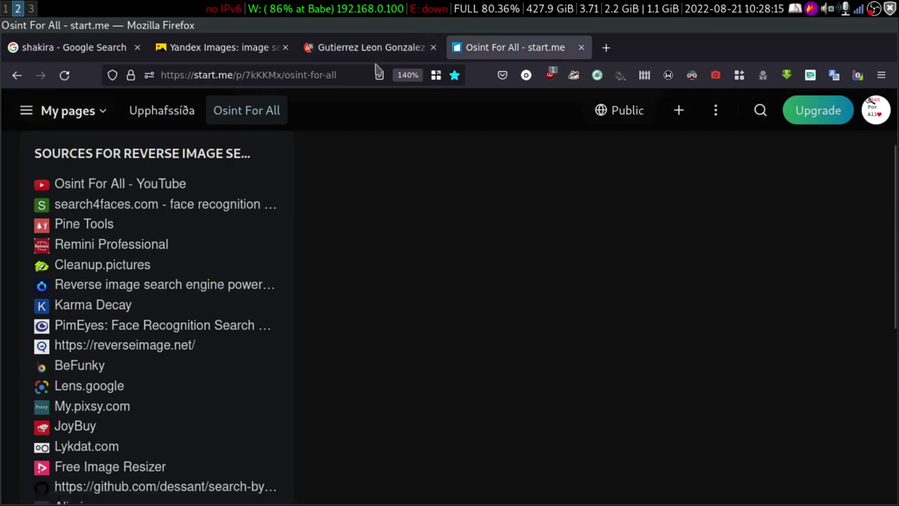
Step: Place the Osint For All page first in the tab order and close the Google, Yandex Images and Yandex Translate pages, keeping a blank tab
{"action": "left_click", "coordinate": [418, 47]}
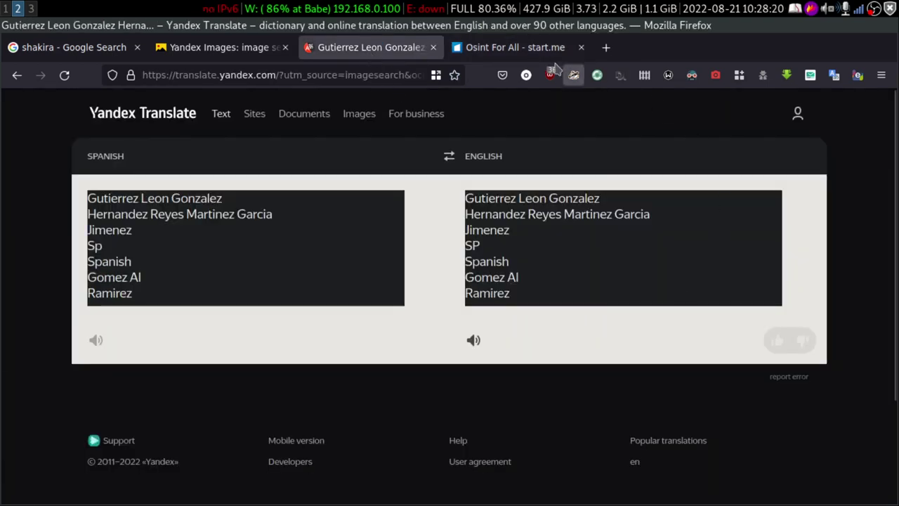
{"action": "left_click_drag", "start_coordinate": [516, 47], "coordinate": [32, 47]}
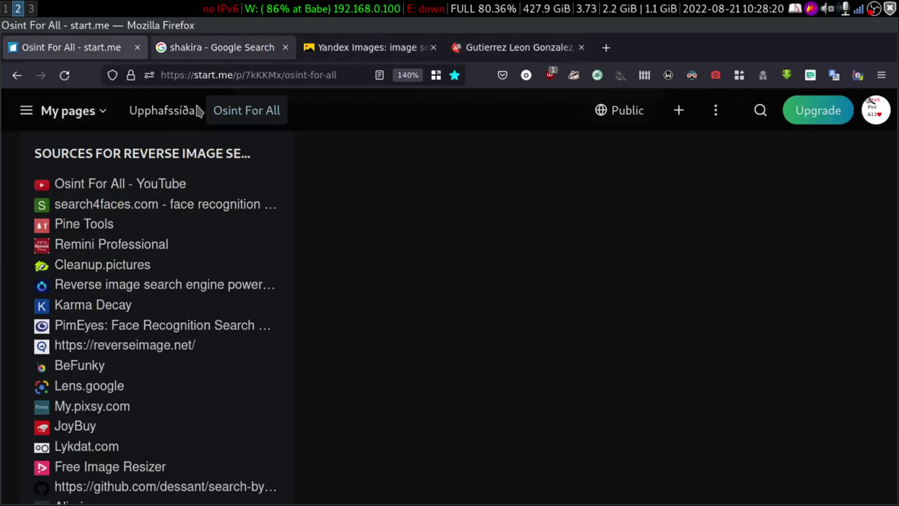
{"action": "left_click", "coordinate": [239, 49]}
{"action": "left_click", "coordinate": [284, 47]}
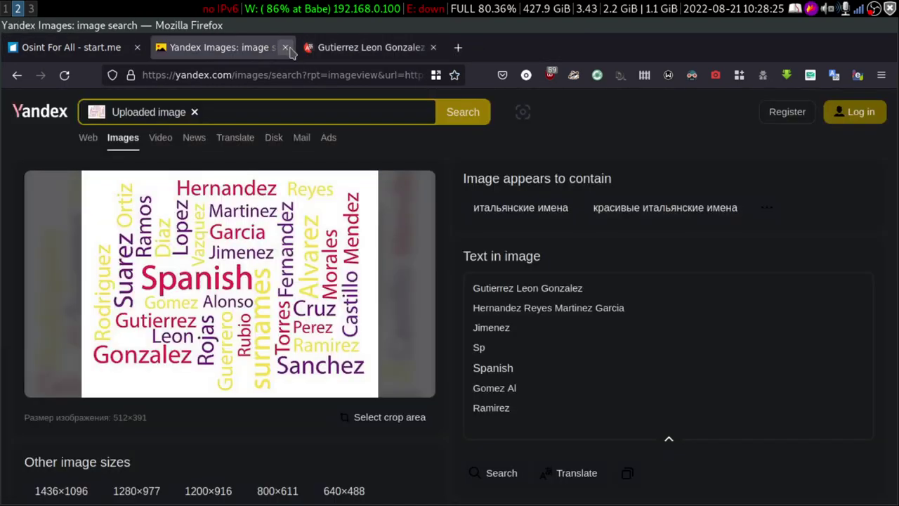
{"action": "left_click", "coordinate": [284, 47]}
{"action": "left_click", "coordinate": [284, 47]}
{"action": "left_click", "coordinate": [162, 47]}
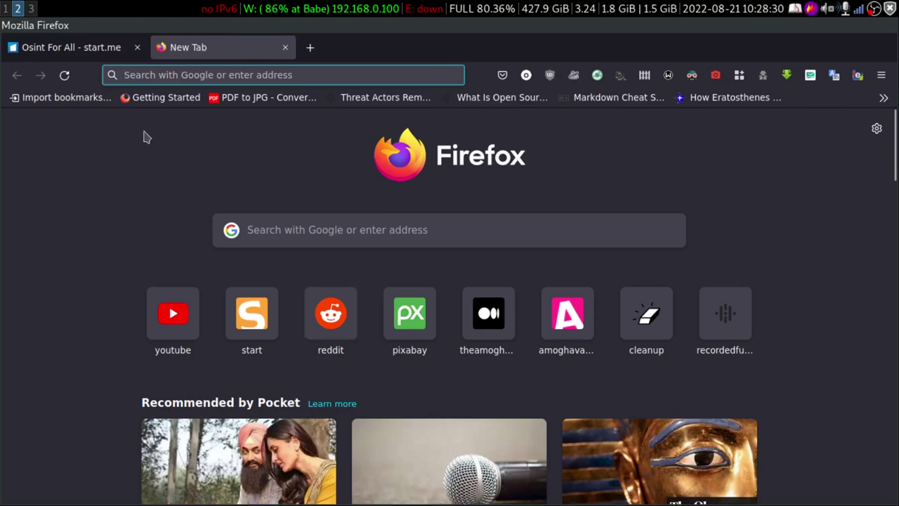
Step: Open Remini Professional from the Osint For All source list and bring its photo enhancer page into view
{"action": "left_click", "coordinate": [70, 51]}
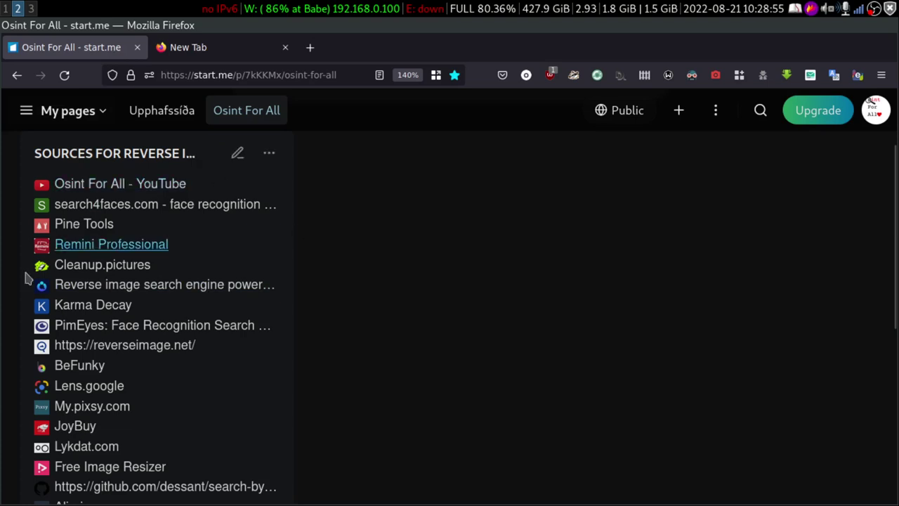
{"action": "left_click", "coordinate": [117, 245]}
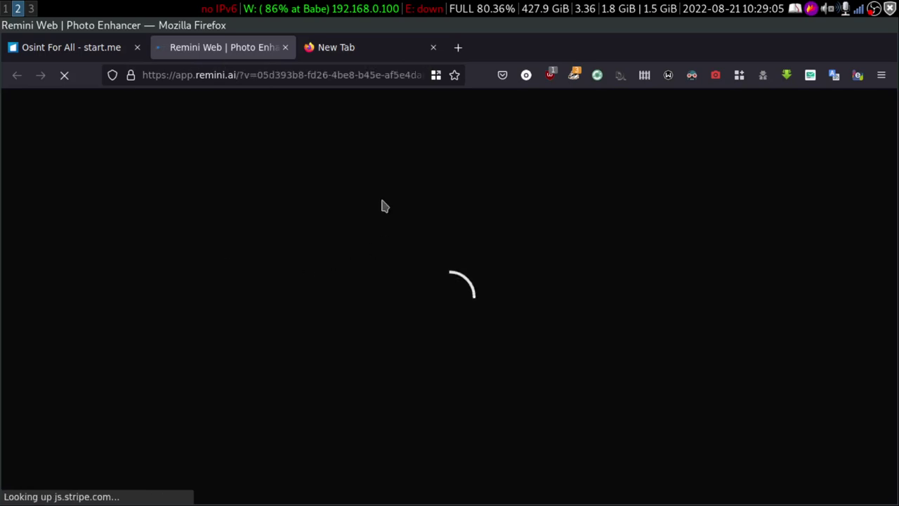
{"action": "left_click", "coordinate": [42, 47]}
{"action": "left_click", "coordinate": [200, 47]}
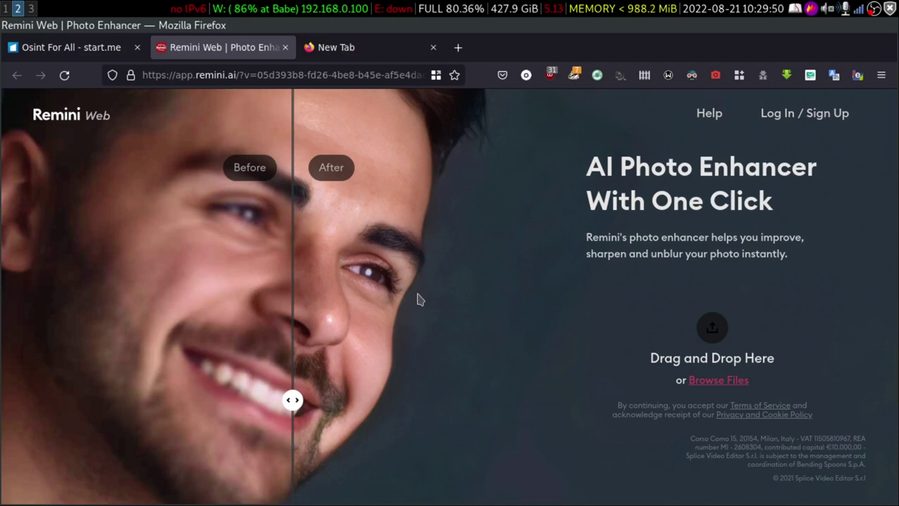
Step: Close the blank tab and highlight the app.remini.ai part of the Remini Web page's address
{"action": "left_click", "coordinate": [415, 51]}
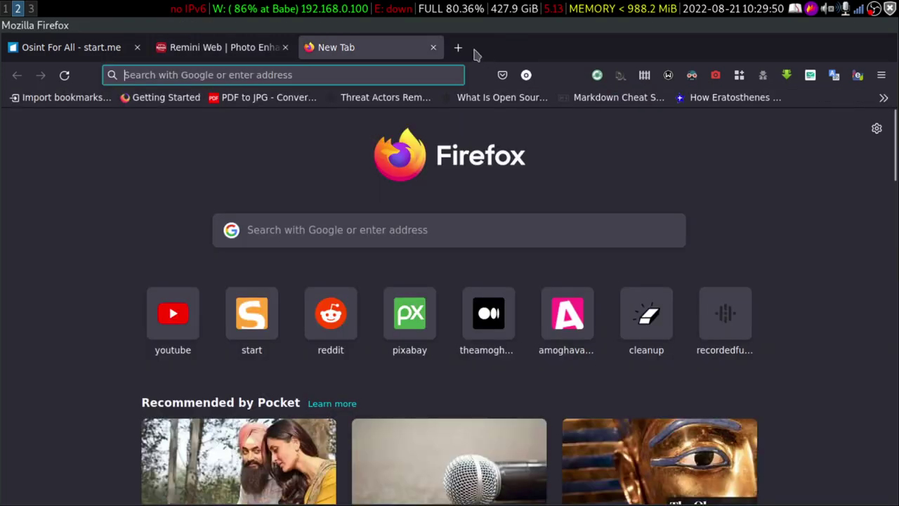
{"action": "left_click", "coordinate": [433, 48]}
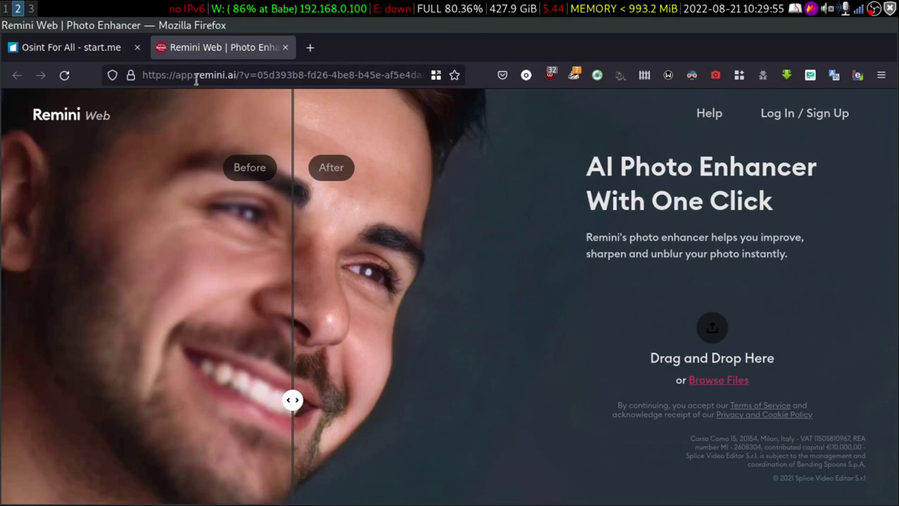
{"action": "left_click_drag", "start_coordinate": [176, 75], "coordinate": [240, 75]}
{"action": "left_click", "coordinate": [307, 136]}
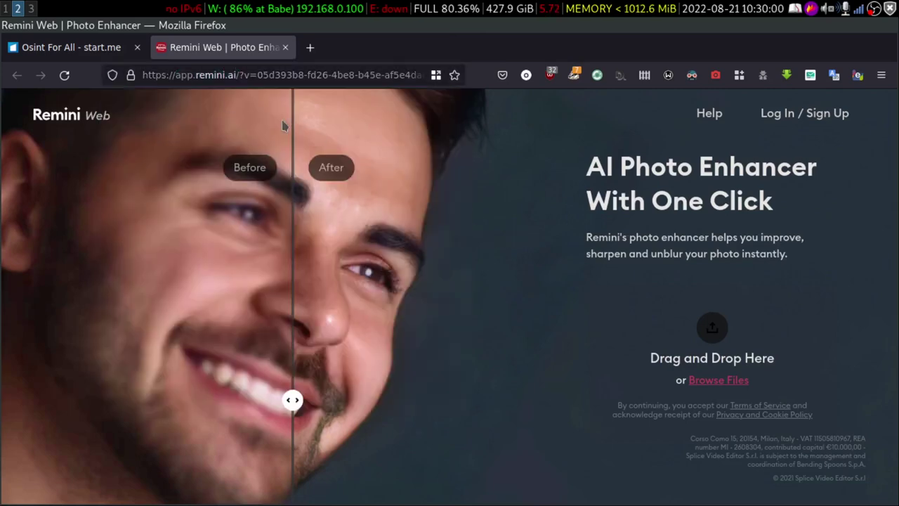
Step: Open the remini.ai home page in a new browser tab, keeping the Remini Web page open
{"action": "left_click", "coordinate": [197, 75]}
{"action": "key", "text": "BackSpace"}
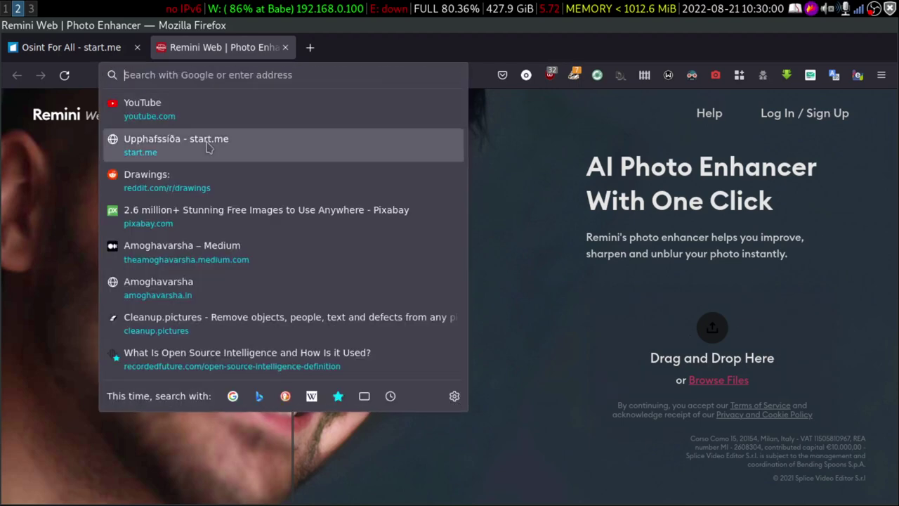
{"action": "left_click", "coordinate": [310, 47]}
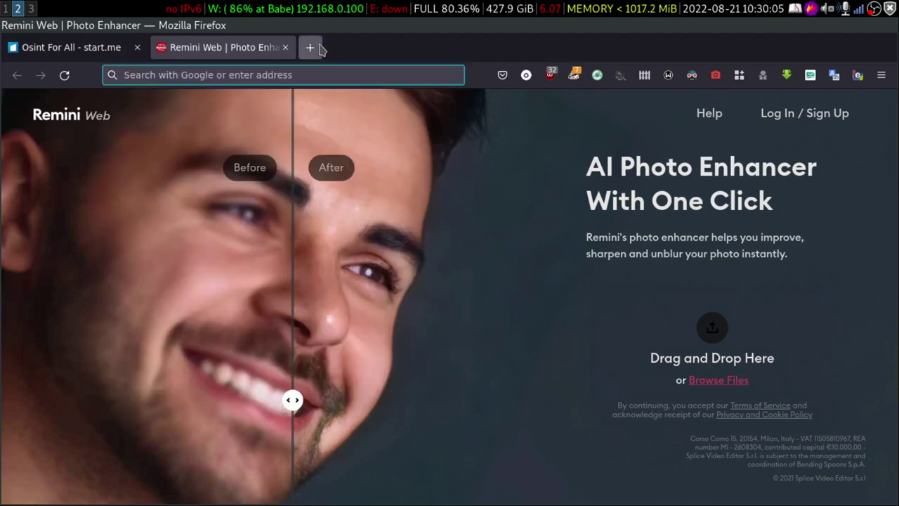
{"action": "type", "text": "remini"}
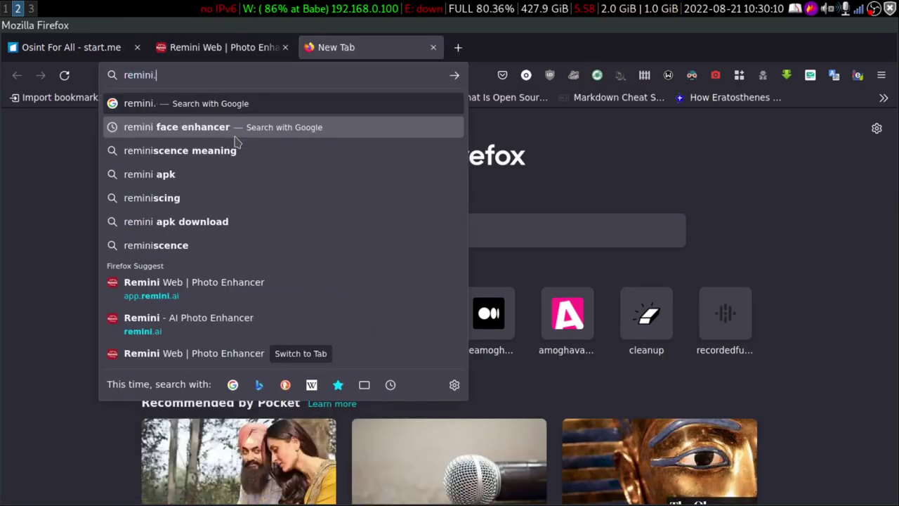
{"action": "type", "text": "."}
{"action": "type", "text": "ai"}
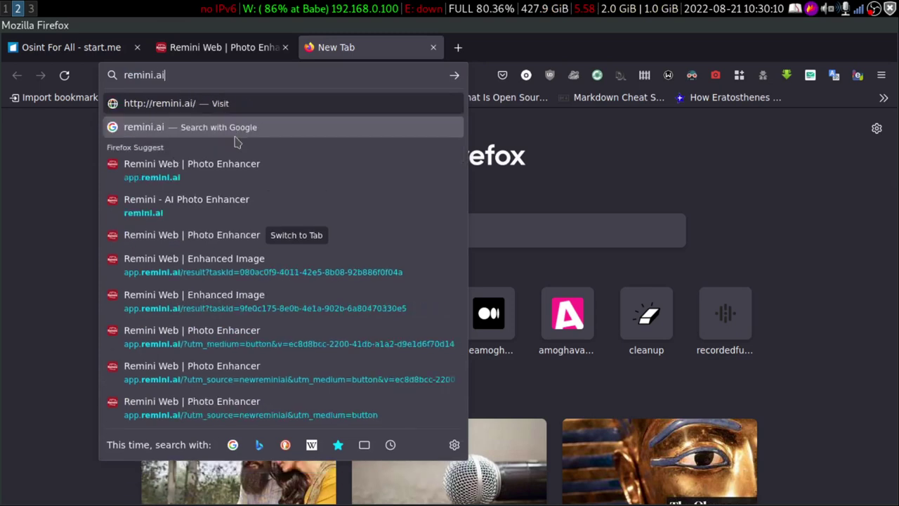
{"action": "key", "text": "Return"}
{"action": "left_click", "coordinate": [219, 49]}
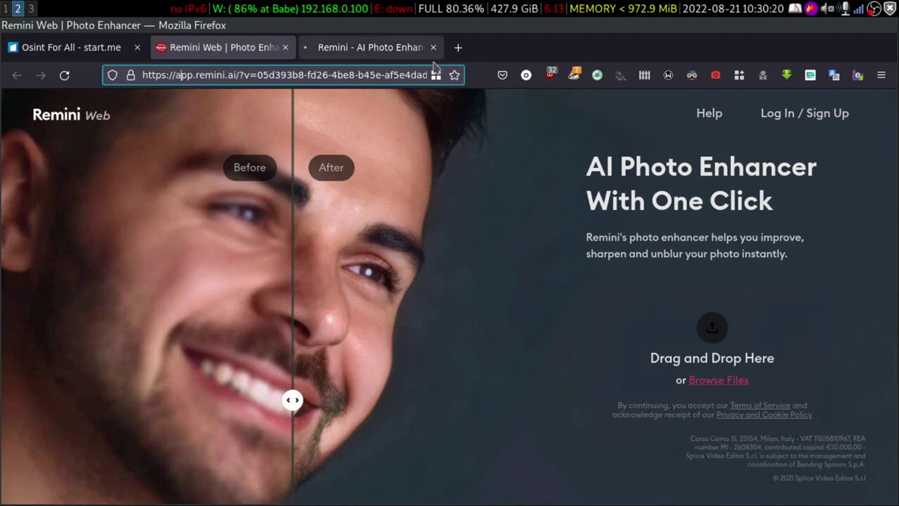
{"action": "left_click", "coordinate": [434, 56]}
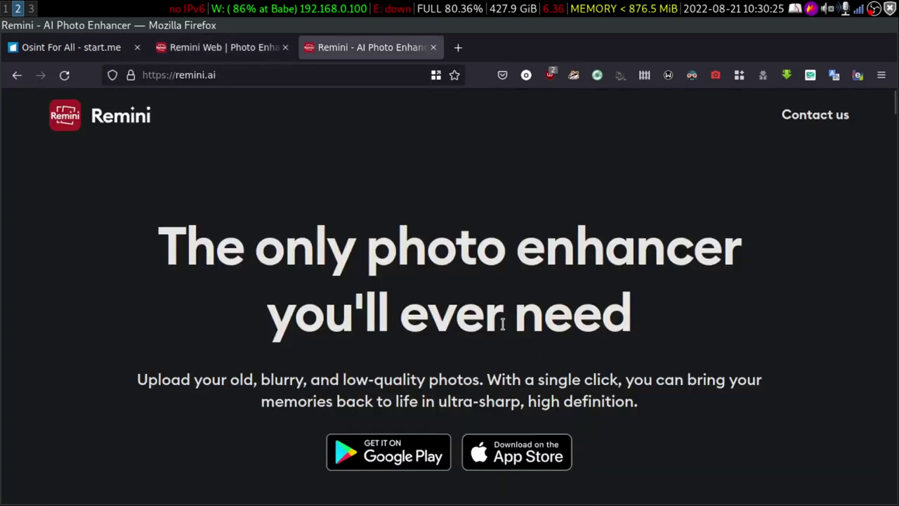
Step: Examine the remini.ai home page's features, before/after samples, Remini Web section and press articles, and close the page
{"action": "scroll", "coordinate": [503, 323], "scroll_direction": "down", "scroll_amount": 4}
{"action": "scroll", "coordinate": [496, 313], "scroll_direction": "down", "scroll_amount": 10}
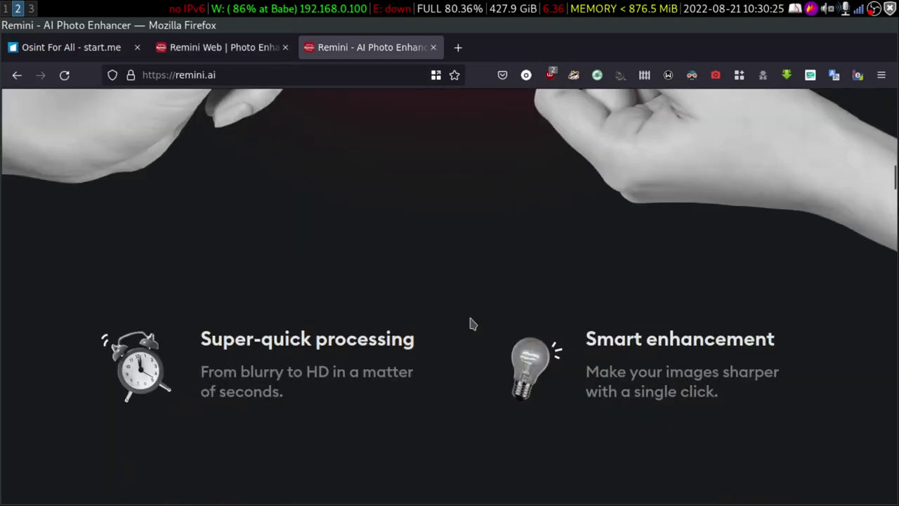
{"action": "scroll", "coordinate": [473, 324], "scroll_direction": "down", "scroll_amount": 10}
{"action": "scroll", "coordinate": [516, 298], "scroll_direction": "down", "scroll_amount": 6}
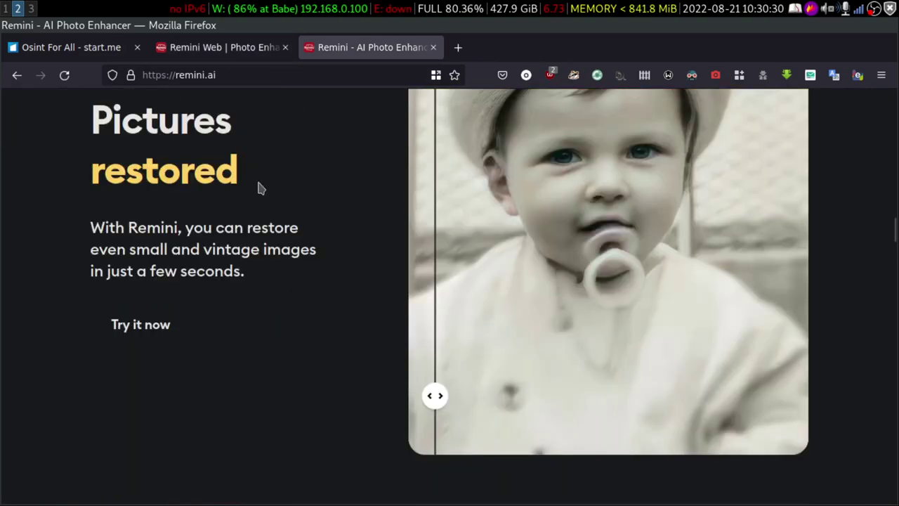
{"action": "scroll", "coordinate": [516, 298], "scroll_direction": "up", "scroll_amount": 7}
{"action": "scroll", "coordinate": [449, 307], "scroll_direction": "down", "scroll_amount": 3}
{"action": "scroll", "coordinate": [407, 263], "scroll_direction": "down", "scroll_amount": 15}
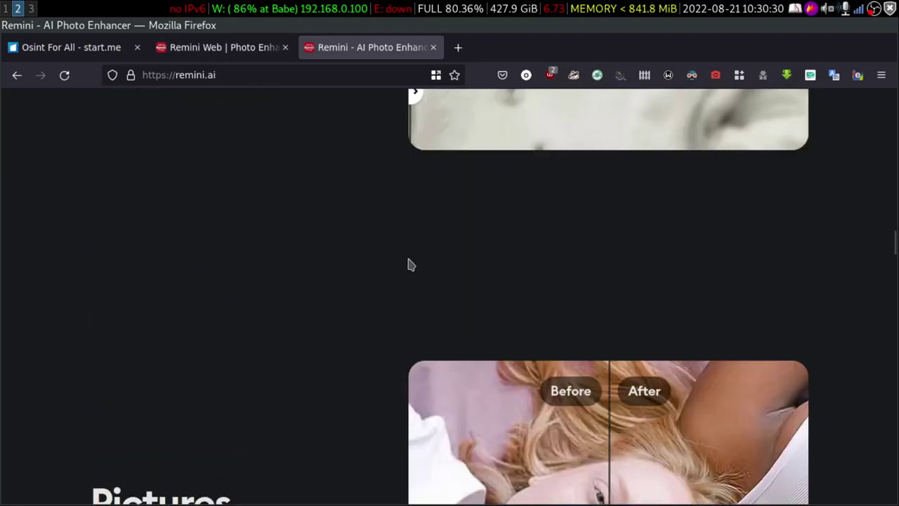
{"action": "scroll", "coordinate": [432, 274], "scroll_direction": "down", "scroll_amount": 15}
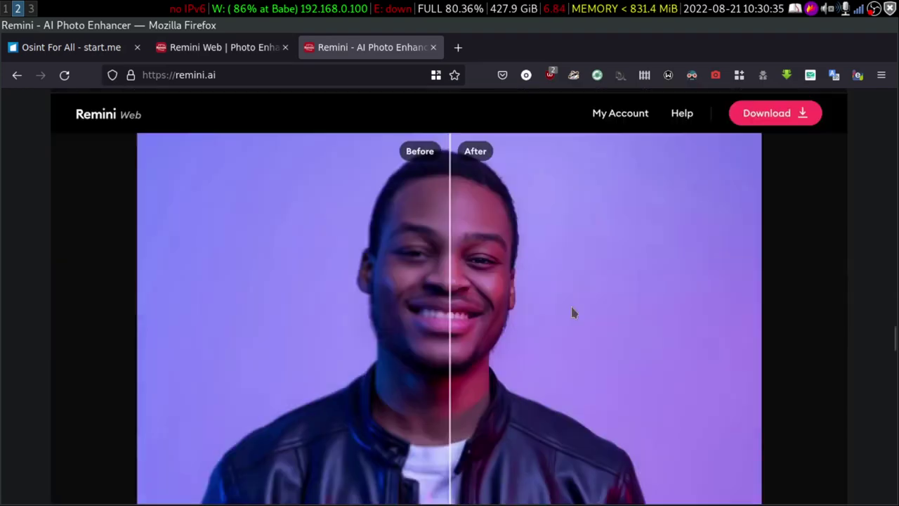
{"action": "scroll", "coordinate": [784, 237], "scroll_direction": "up", "scroll_amount": 3}
{"action": "scroll", "coordinate": [784, 237], "scroll_direction": "up", "scroll_amount": 5}
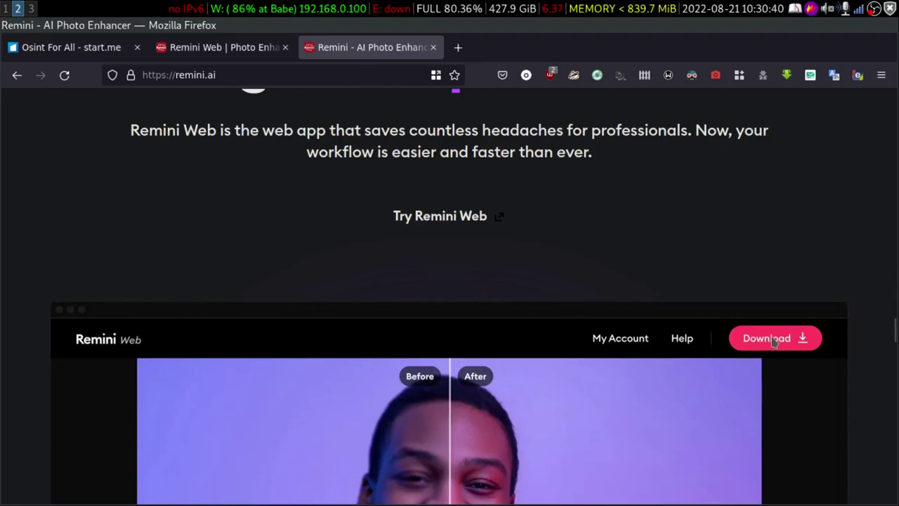
{"action": "scroll", "coordinate": [391, 257], "scroll_direction": "down", "scroll_amount": 8}
{"action": "scroll", "coordinate": [746, 307], "scroll_direction": "down", "scroll_amount": 10}
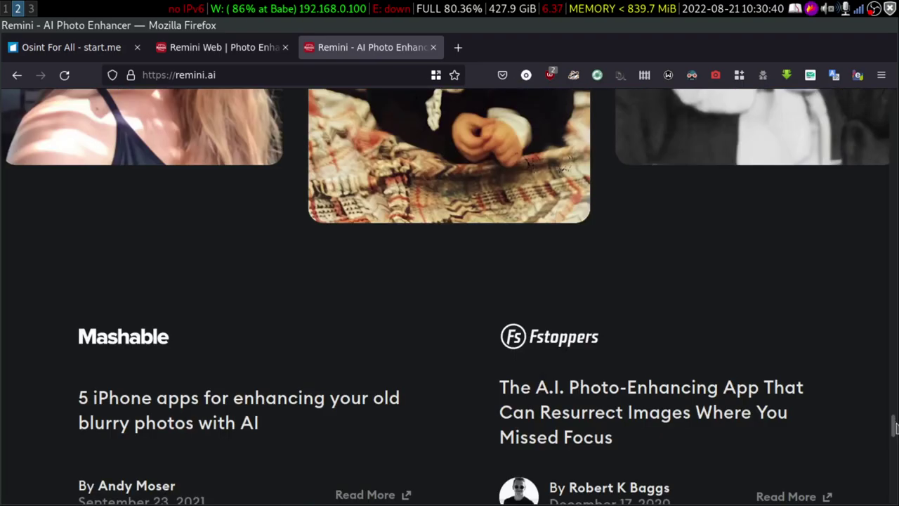
{"action": "left_click_drag", "start_coordinate": [894, 427], "coordinate": [893, 102]}
{"action": "left_click", "coordinate": [207, 51]}
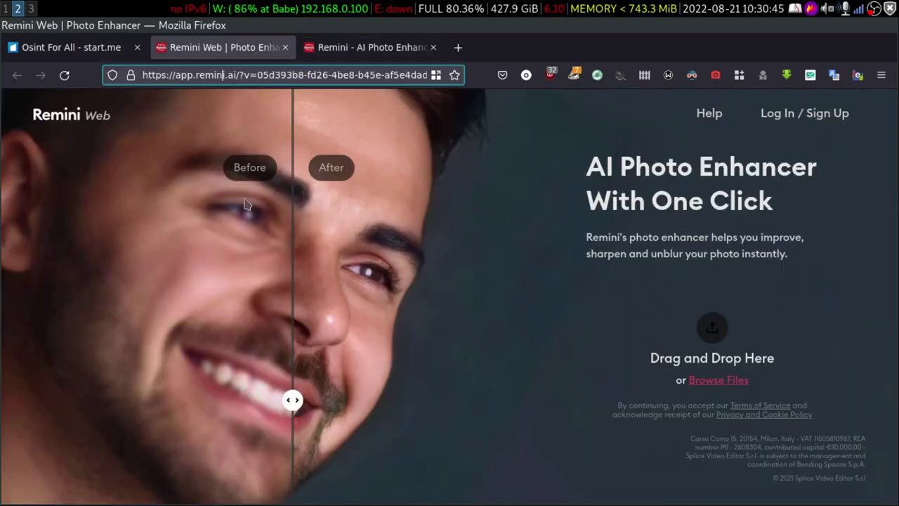
{"action": "left_click", "coordinate": [434, 47]}
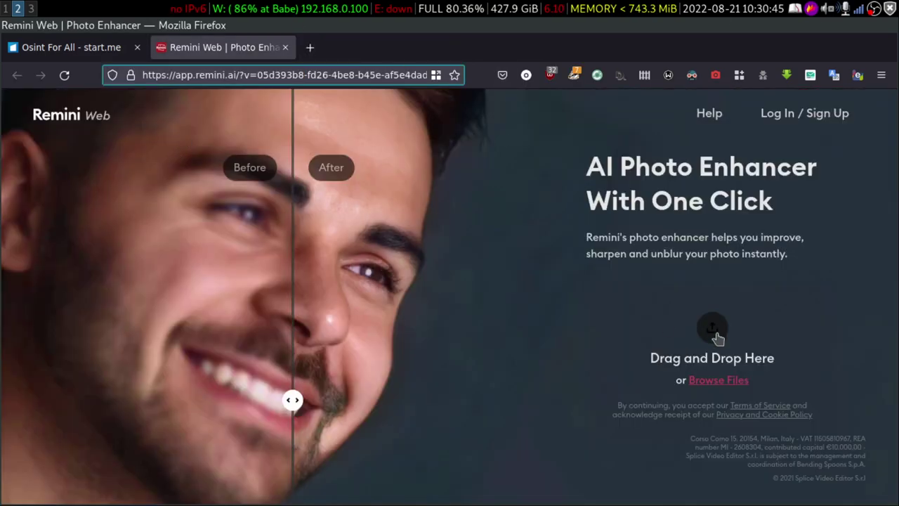
Step: Upload Shakira-blur.jpg from the images folder in Pictures to the Remini Web photo enhancer
{"action": "left_click", "coordinate": [713, 331]}
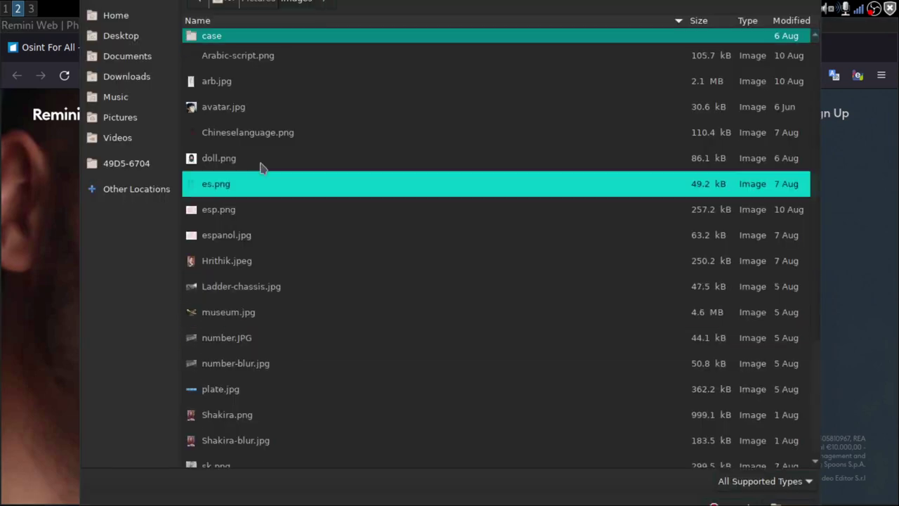
{"action": "left_click", "coordinate": [135, 121]}
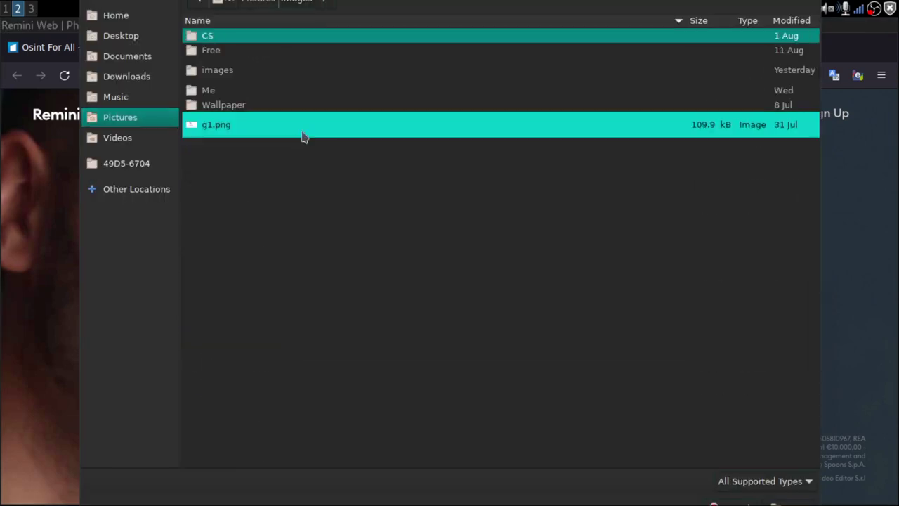
{"action": "double_click", "coordinate": [260, 70]}
{"action": "scroll", "coordinate": [414, 279], "scroll_direction": "down", "scroll_amount": 5}
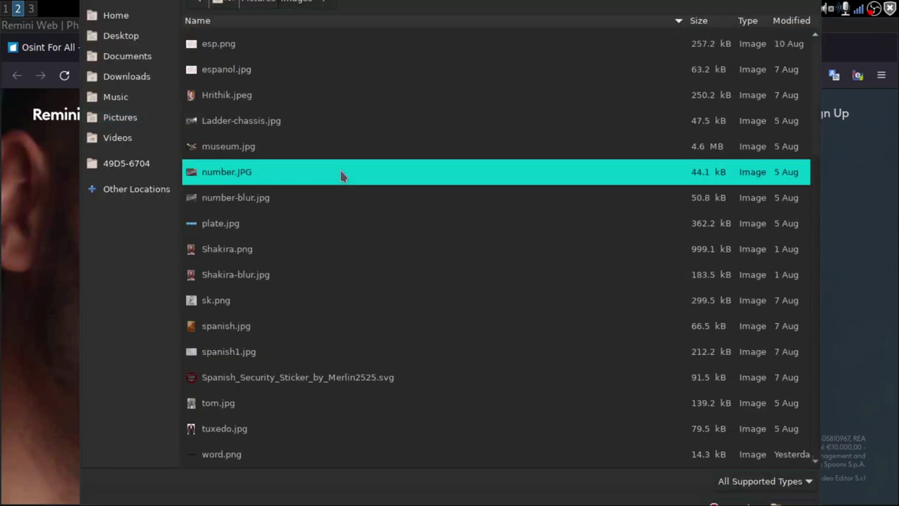
{"action": "left_click", "coordinate": [275, 276]}
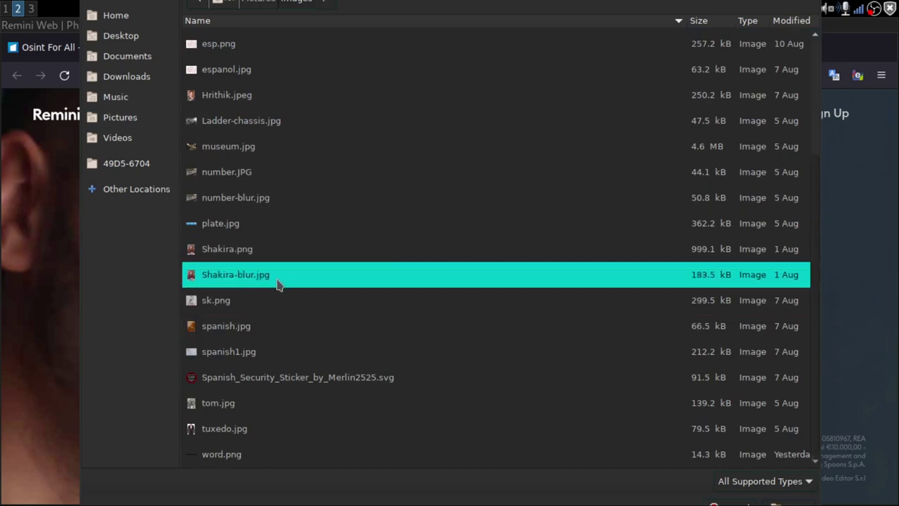
{"action": "key", "text": "Return"}
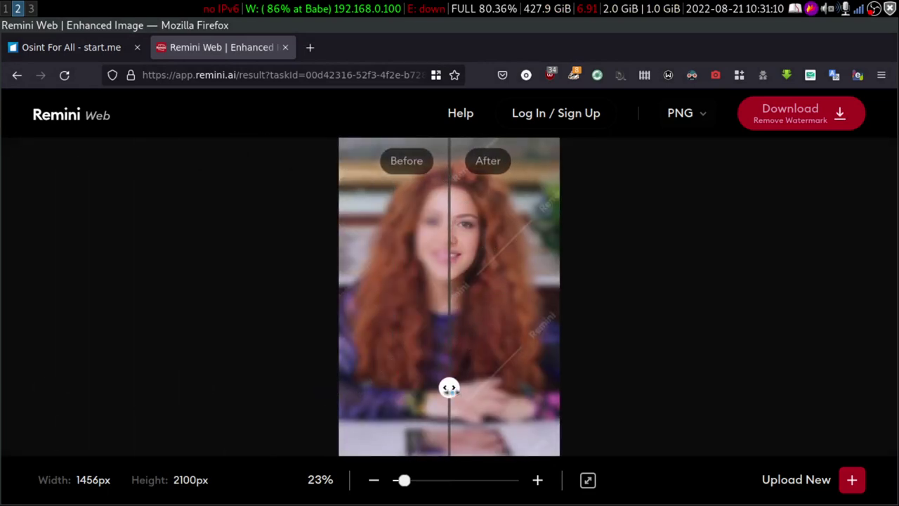
Step: Move the before/after divider past the portrait's left edge to compare the blurred photo with the full enhanced version
{"action": "left_click_drag", "start_coordinate": [450, 387], "coordinate": [316, 387]}
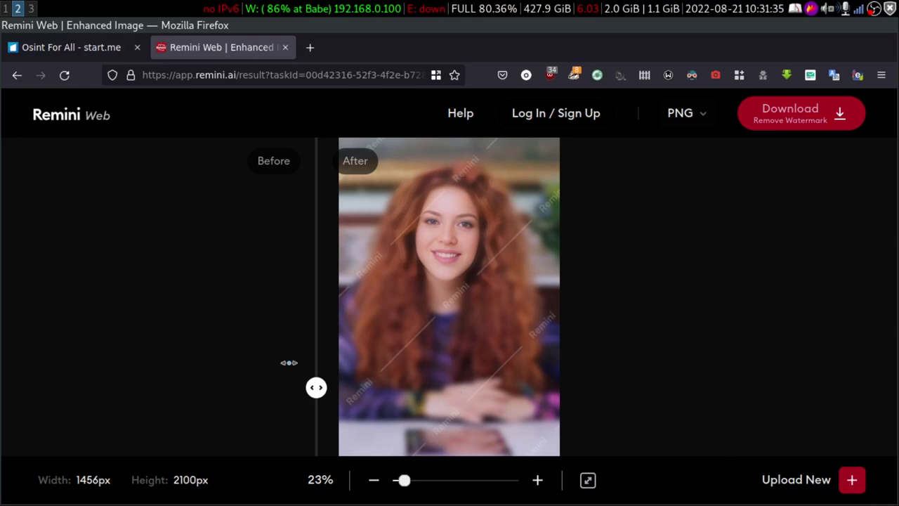
{"action": "left_click_drag", "start_coordinate": [410, 380], "coordinate": [288, 375]}
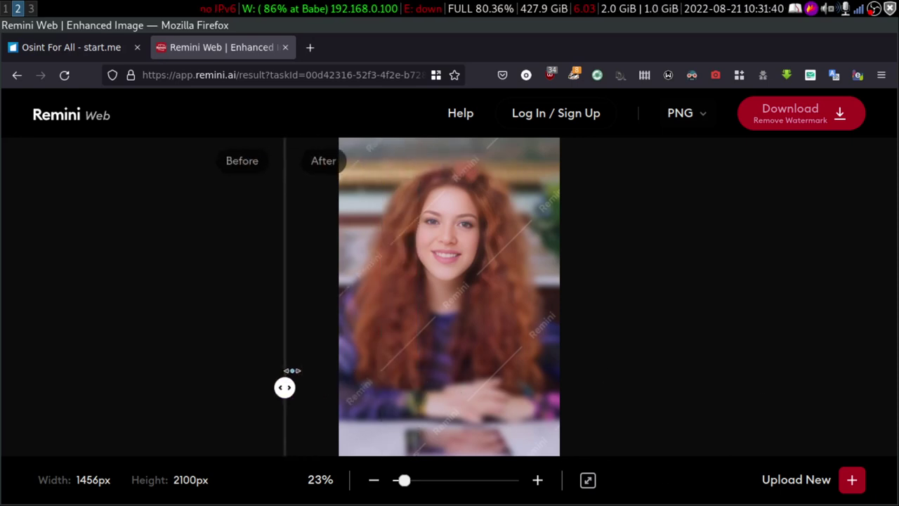
Step: Switch to the terminal file manager and select Shakira.png in the Pictures/images folder
{"action": "left_click", "coordinate": [31, 8]}
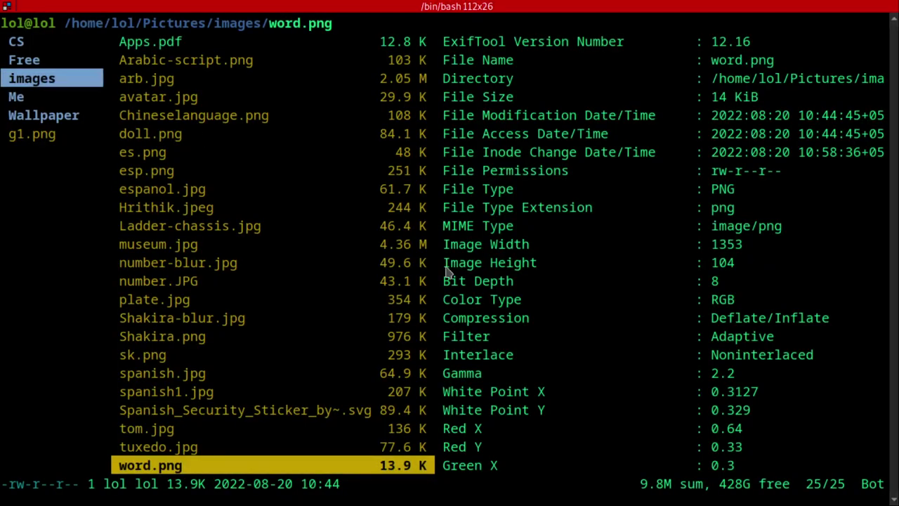
{"action": "key", "text": "Up"}
{"action": "key", "text": "Down"}
{"action": "key", "text": "Up"}
{"action": "key", "text": "Up"}
{"action": "key", "text": "Up"}
{"action": "key", "text": "Up"}
{"action": "key", "text": "Up"}
{"action": "key", "text": "Up"}
{"action": "key", "text": "Up"}
{"action": "key", "text": "Up"}
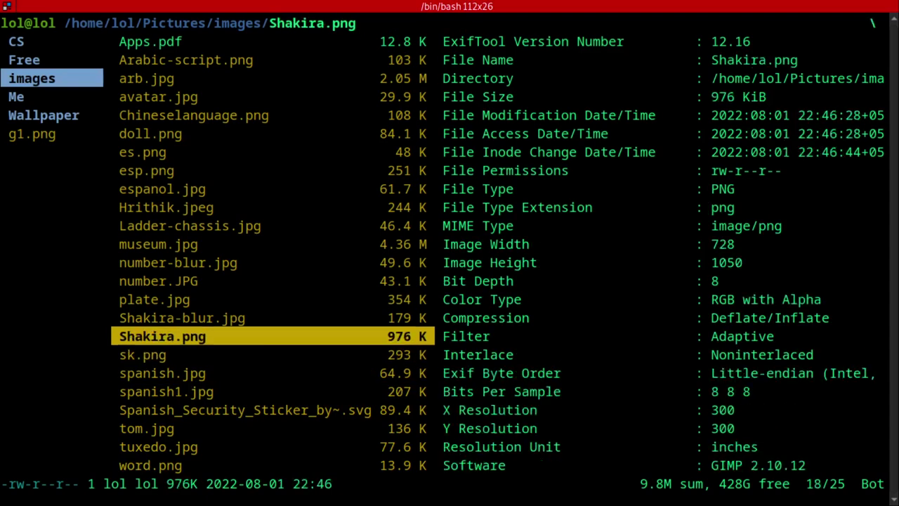
{"action": "key", "text": "Down"}
Step: Display the original Shakira.png in the sxiv image viewer beside the terminal file list
{"action": "key", "text": "super+f"}
{"action": "key", "text": "super+f"}
{"action": "key", "text": "super+f"}
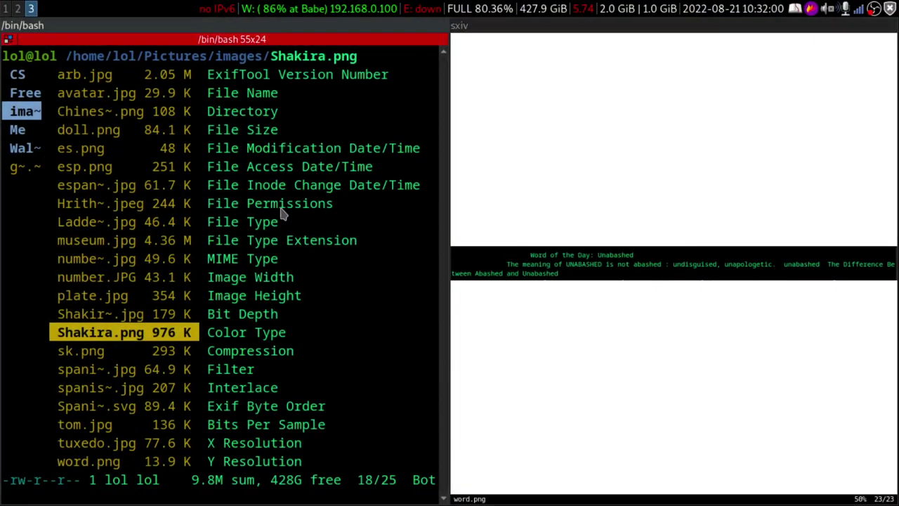
{"action": "key", "text": "super+f"}
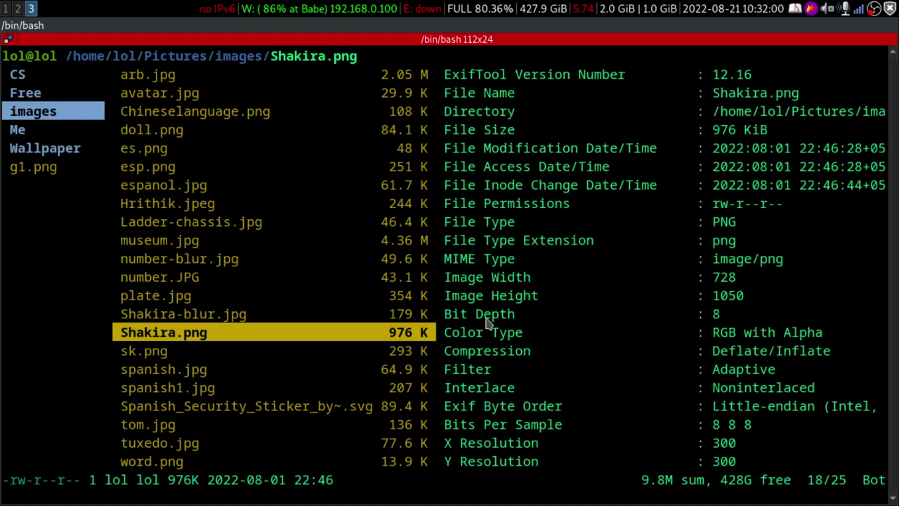
{"action": "key", "text": "super+f"}
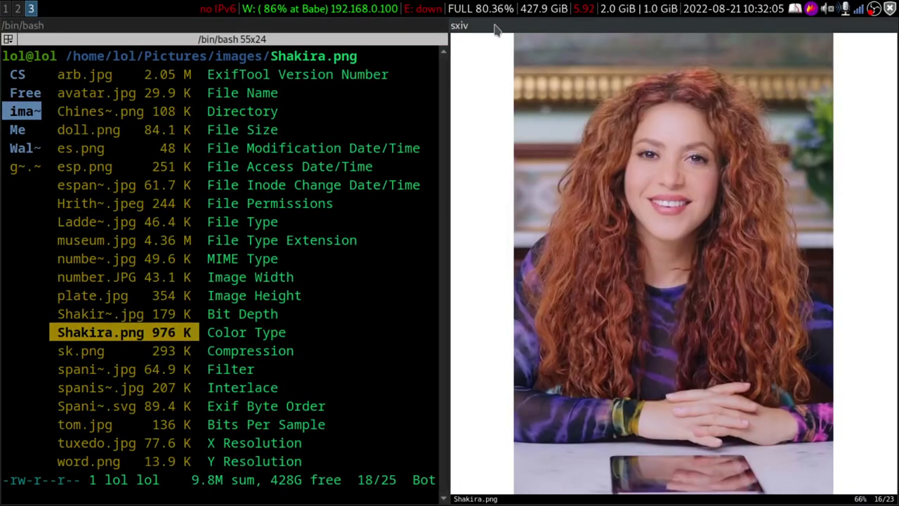
Step: Place the original Shakira.png beside the Remini result in Firefox and compare it with the enhanced face
{"action": "key", "text": "q"}
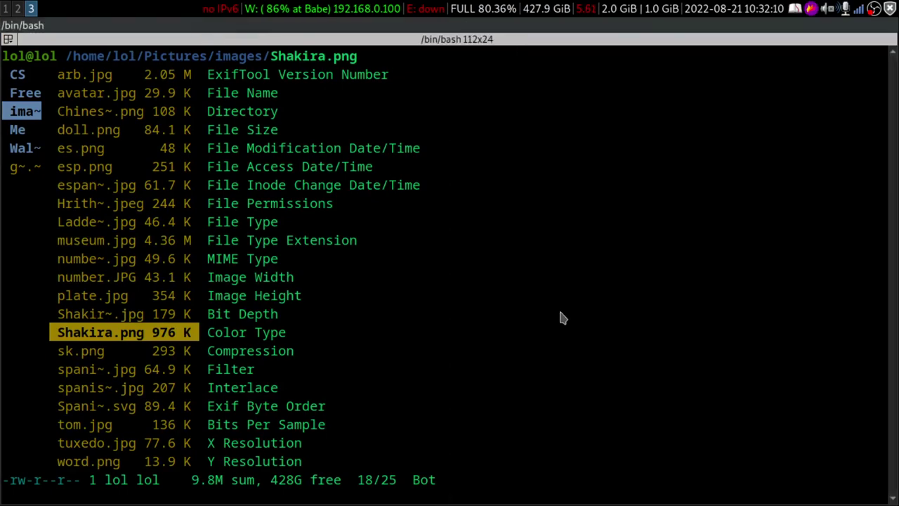
{"action": "key", "text": "super+2"}
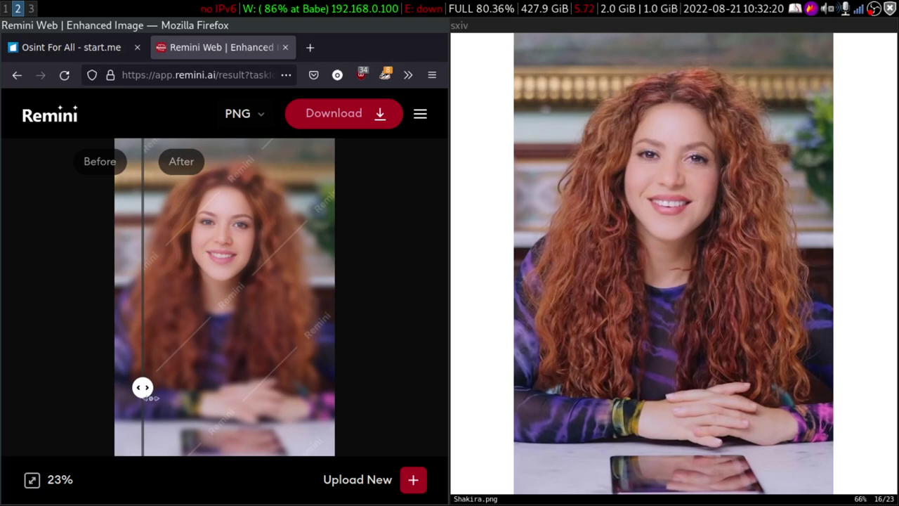
{"action": "left_click_drag", "start_coordinate": [141, 386], "coordinate": [142, 362]}
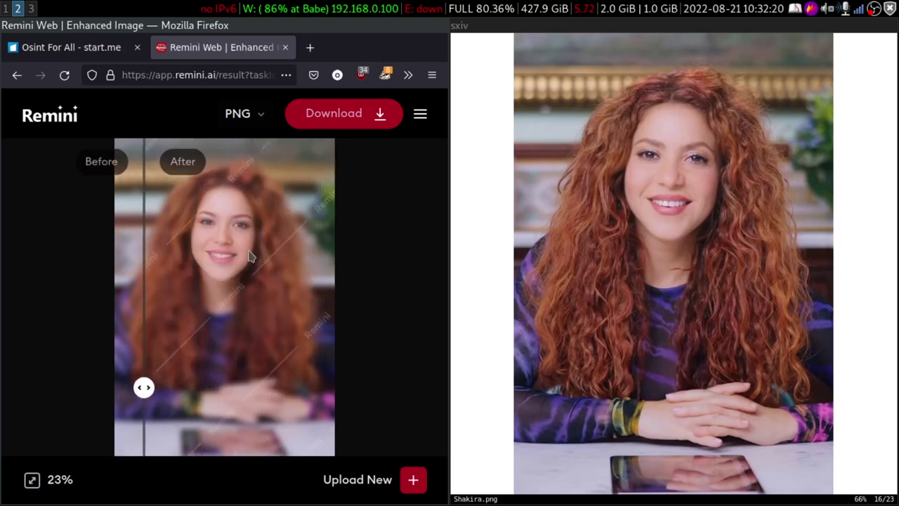
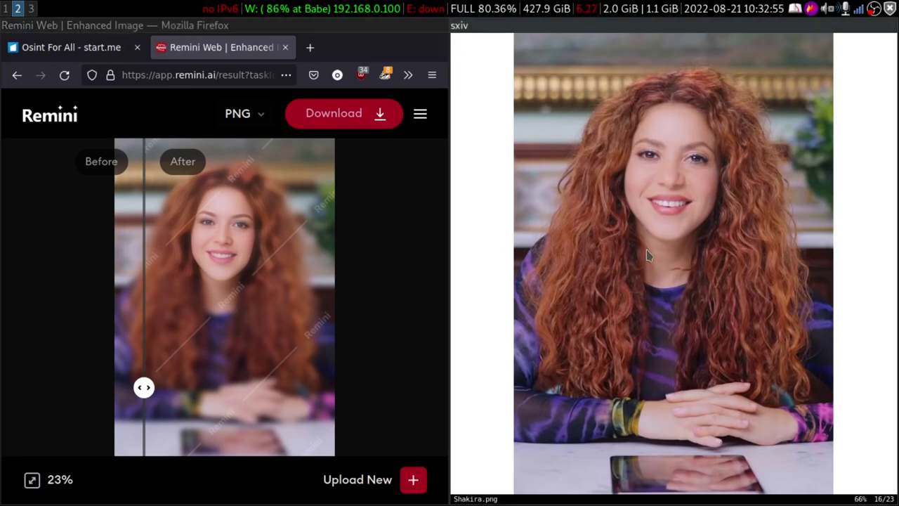
Step: Dismiss the original portrait and inspect the enhanced image alone with the before/after divider moved clear of it
{"action": "key", "text": "q"}
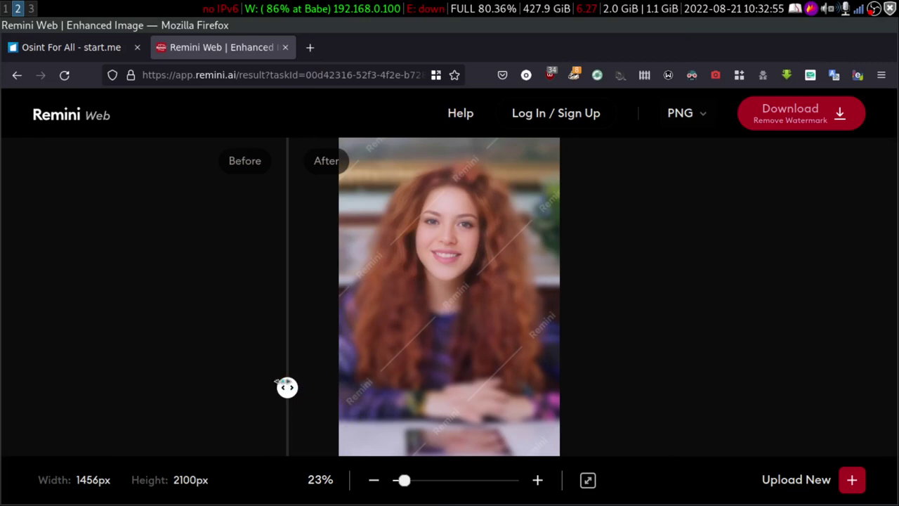
{"action": "left_click_drag", "start_coordinate": [287, 386], "coordinate": [251, 387]}
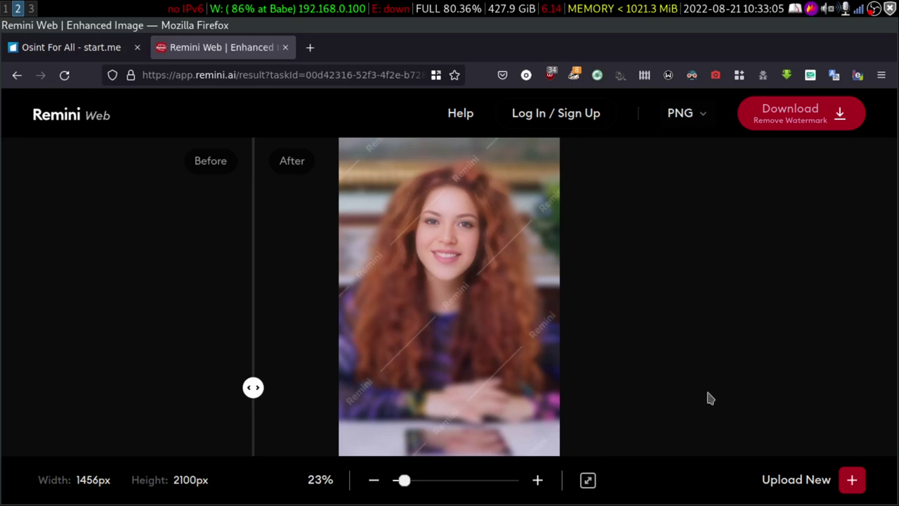
{"action": "scroll", "coordinate": [709, 398], "scroll_direction": "down", "scroll_amount": 3}
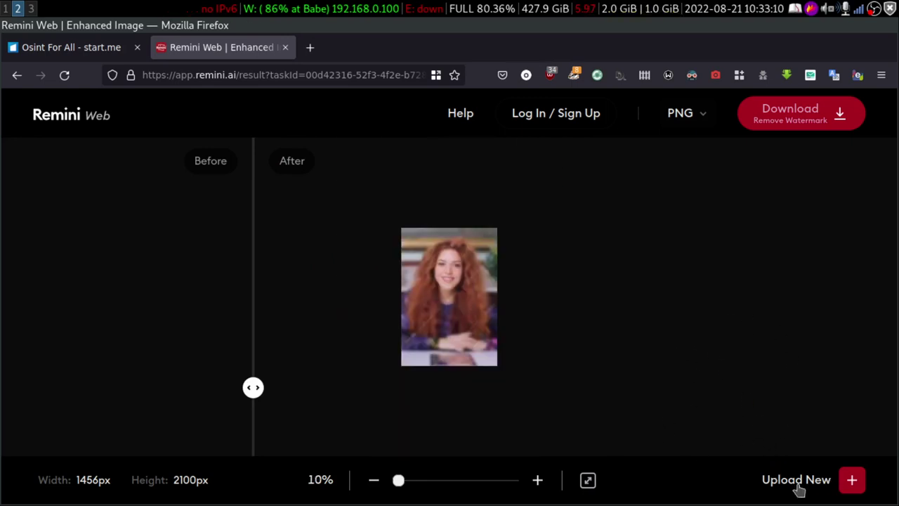
Step: Upload number-blur.jpg from the Pictures/images folder to Remini for enhancement
{"action": "left_click", "coordinate": [798, 483]}
{"action": "left_click", "coordinate": [124, 124]}
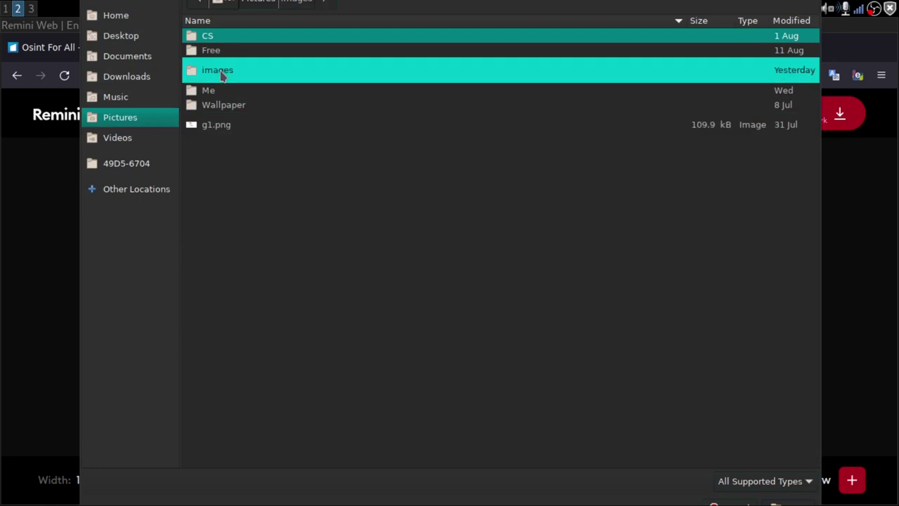
{"action": "double_click", "coordinate": [221, 74]}
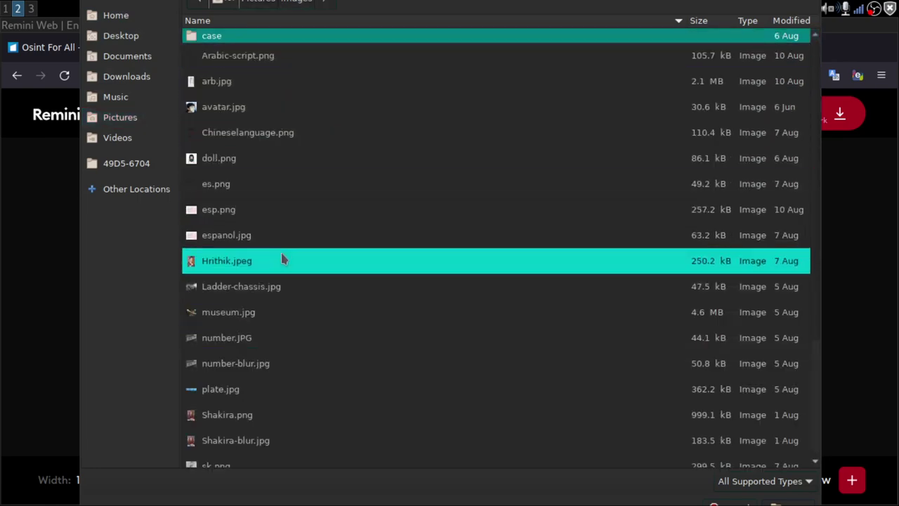
{"action": "scroll", "coordinate": [294, 242], "scroll_direction": "down", "scroll_amount": 2}
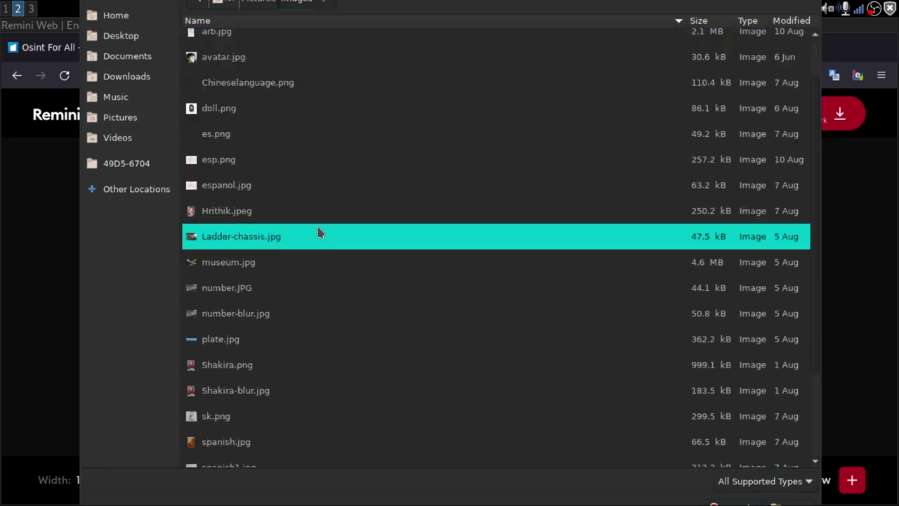
{"action": "left_click", "coordinate": [278, 239]}
{"action": "left_click", "coordinate": [281, 264]}
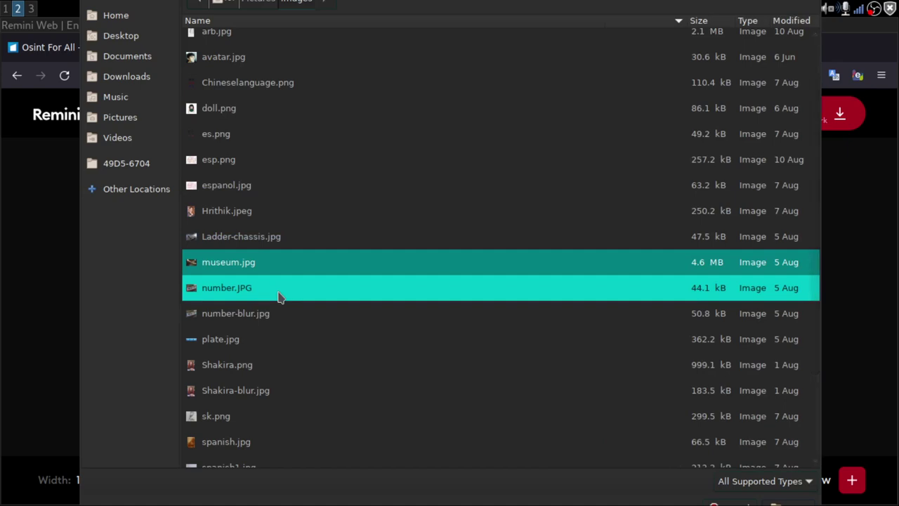
{"action": "left_click", "coordinate": [274, 314]}
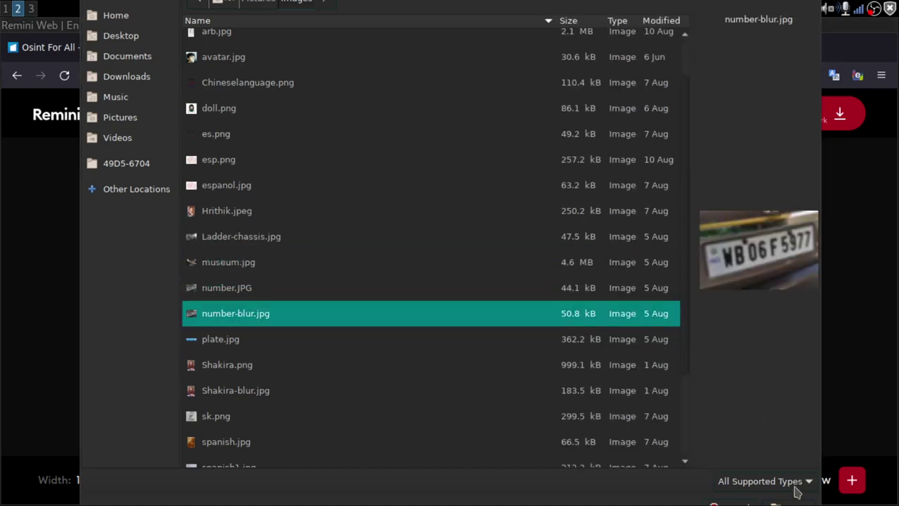
{"action": "key", "text": "Return"}
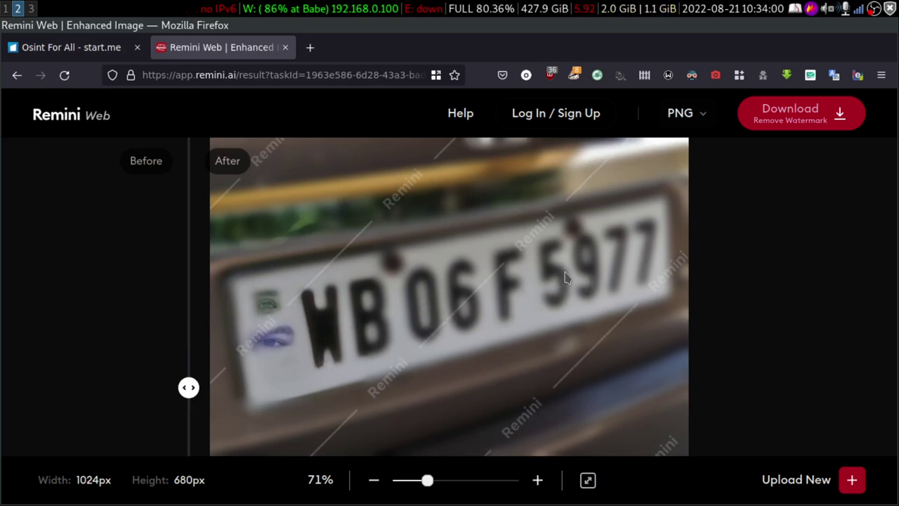
Step: Compare the blurred and enhanced versions of the number plate using the before/after divider
{"action": "left_click_drag", "start_coordinate": [208, 385], "coordinate": [623, 355]}
{"action": "left_click_drag", "start_coordinate": [434, 343], "coordinate": [200, 314]}
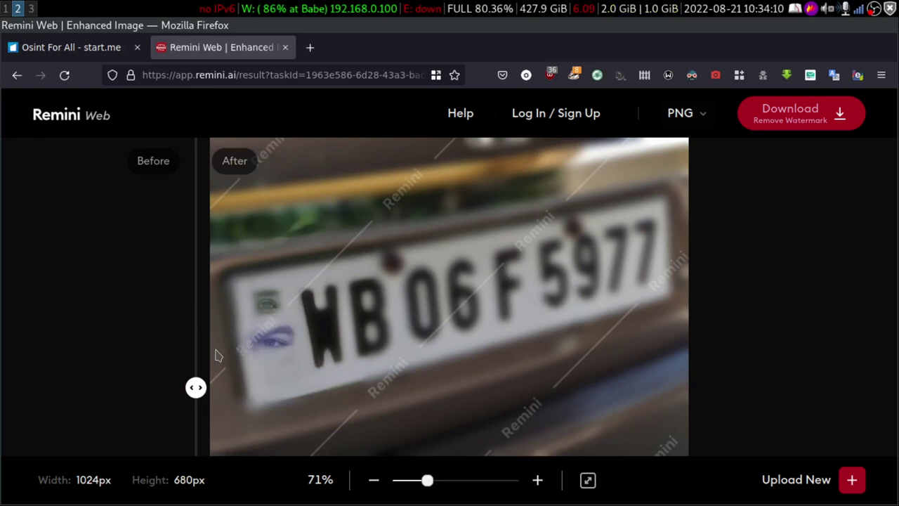
{"action": "left_click_drag", "start_coordinate": [195, 387], "coordinate": [220, 337]}
{"action": "left_click_drag", "start_coordinate": [315, 341], "coordinate": [284, 322]}
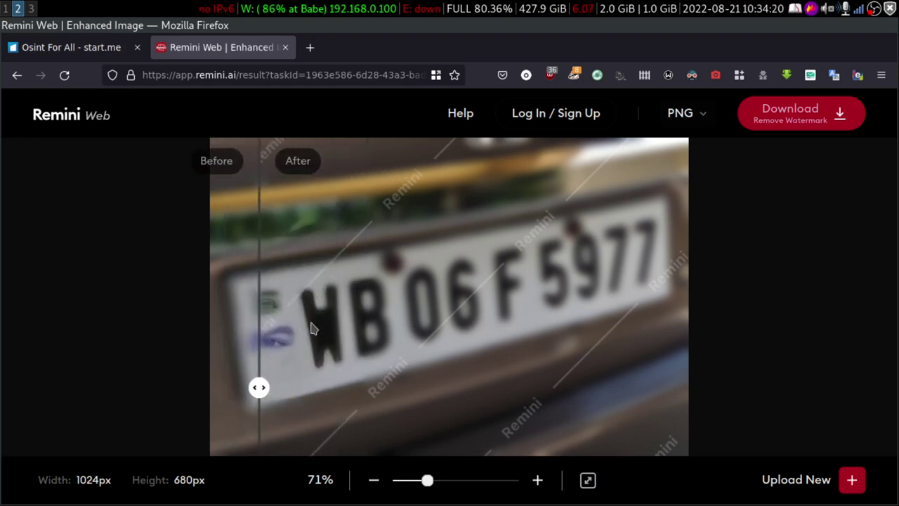
{"action": "left_click_drag", "start_coordinate": [259, 386], "coordinate": [207, 373]}
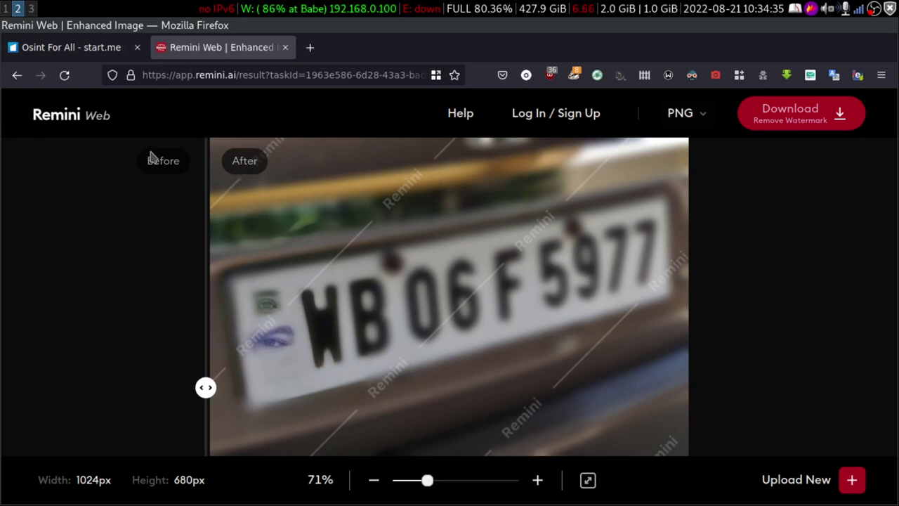
Step: Open Pine Tools in a new tab from the Osint For All link list and bring it into view
{"action": "left_click", "coordinate": [69, 52]}
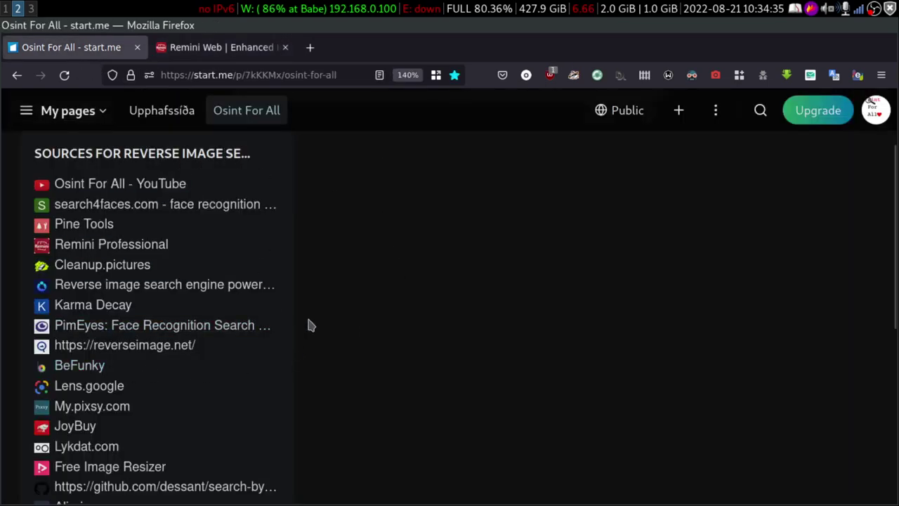
{"action": "right_click", "coordinate": [85, 229]}
{"action": "left_click", "coordinate": [450, 301]}
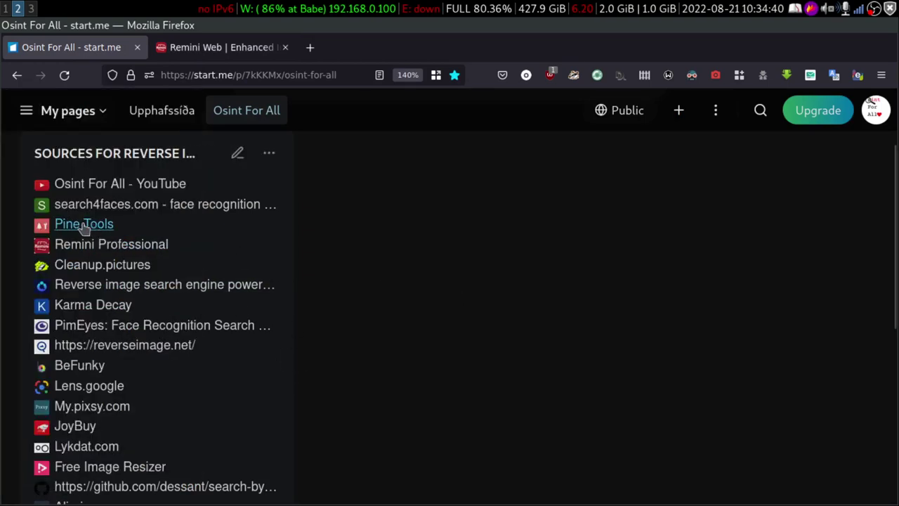
{"action": "left_click", "coordinate": [56, 225]}
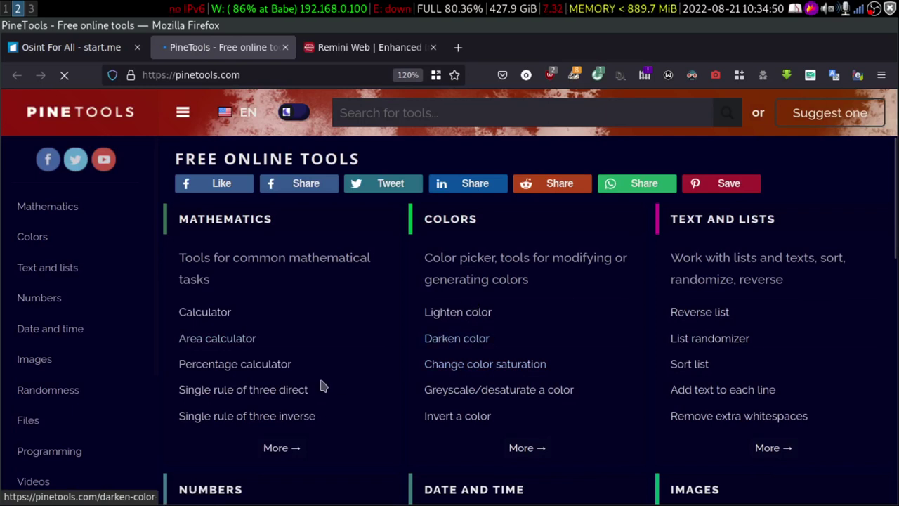
{"action": "left_click", "coordinate": [347, 49]}
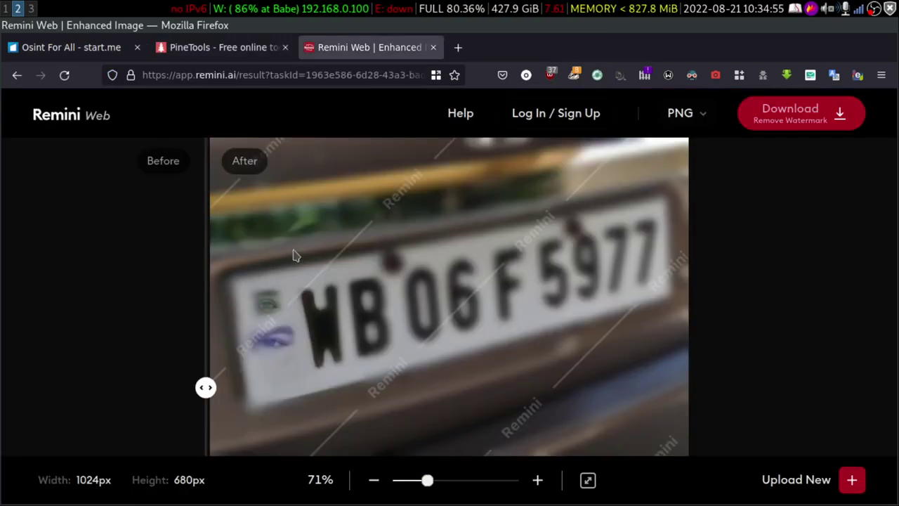
{"action": "left_click", "coordinate": [200, 49]}
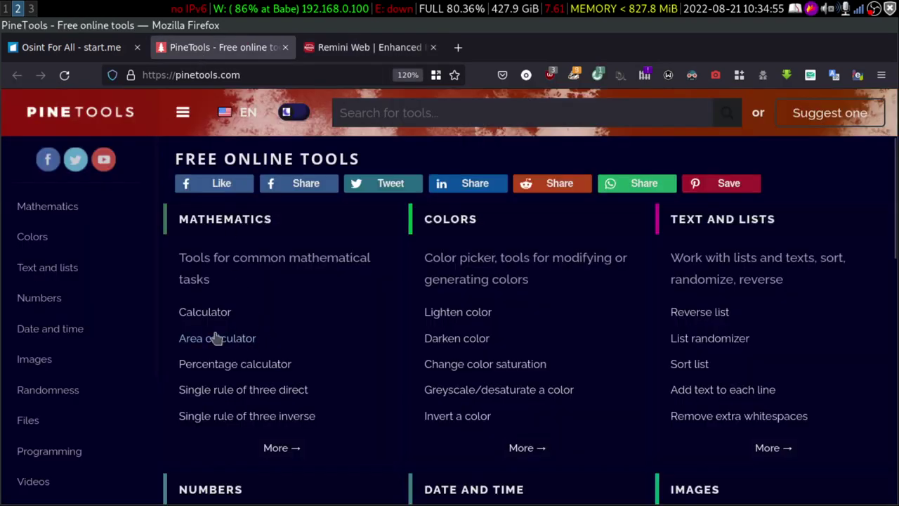
Step: Look over the PineTools home page and open the Colors category
{"action": "scroll", "coordinate": [111, 319], "scroll_direction": "down", "scroll_amount": 3}
{"action": "scroll", "coordinate": [74, 234], "scroll_direction": "up", "scroll_amount": 3}
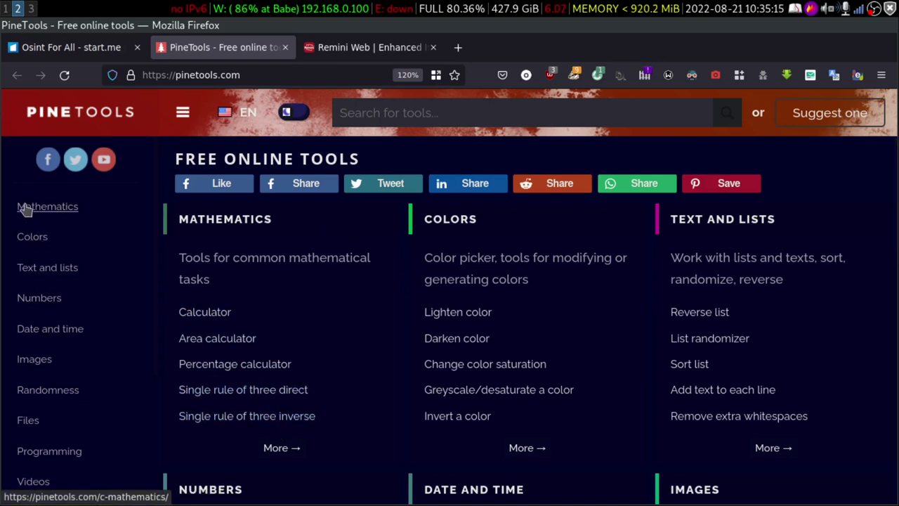
{"action": "left_click", "coordinate": [28, 239]}
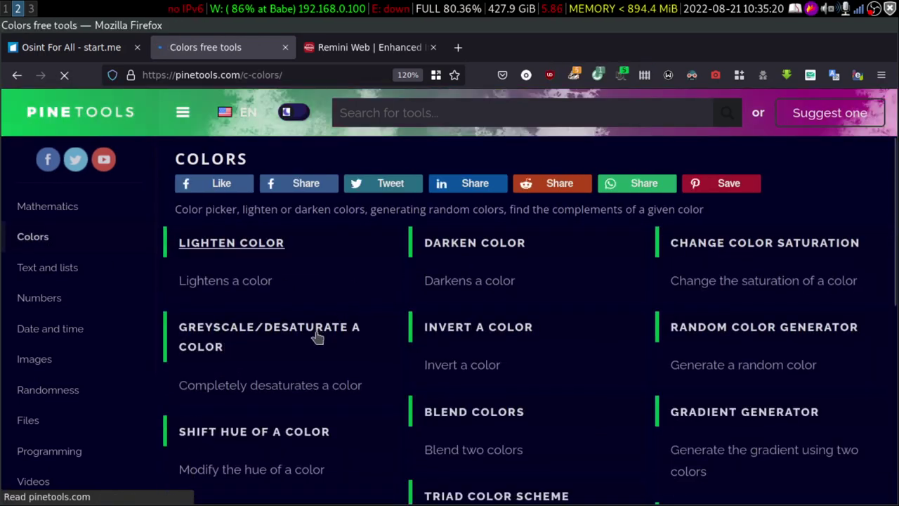
Step: Examine the list of available color tools on the Colors page
{"action": "scroll", "coordinate": [273, 377], "scroll_direction": "down", "scroll_amount": 5}
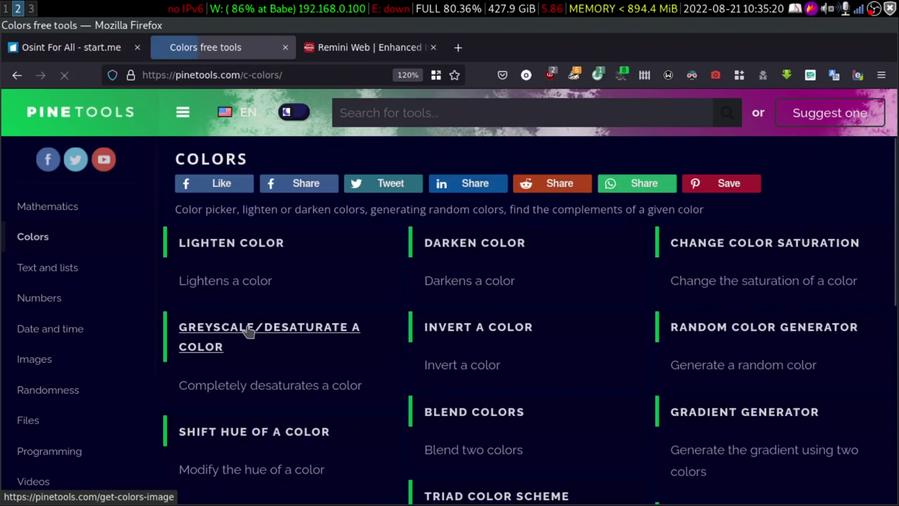
{"action": "scroll", "coordinate": [243, 331], "scroll_direction": "up", "scroll_amount": 5}
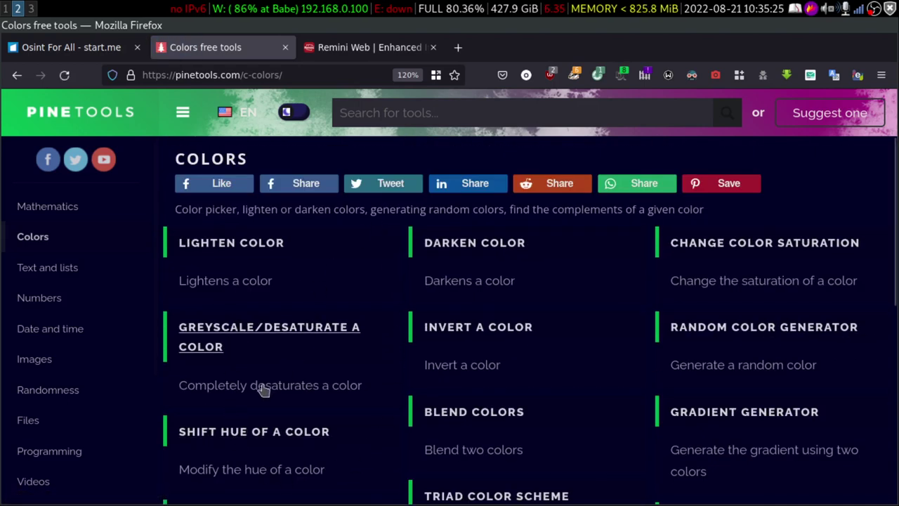
{"action": "scroll", "coordinate": [295, 377], "scroll_direction": "down", "scroll_amount": 3}
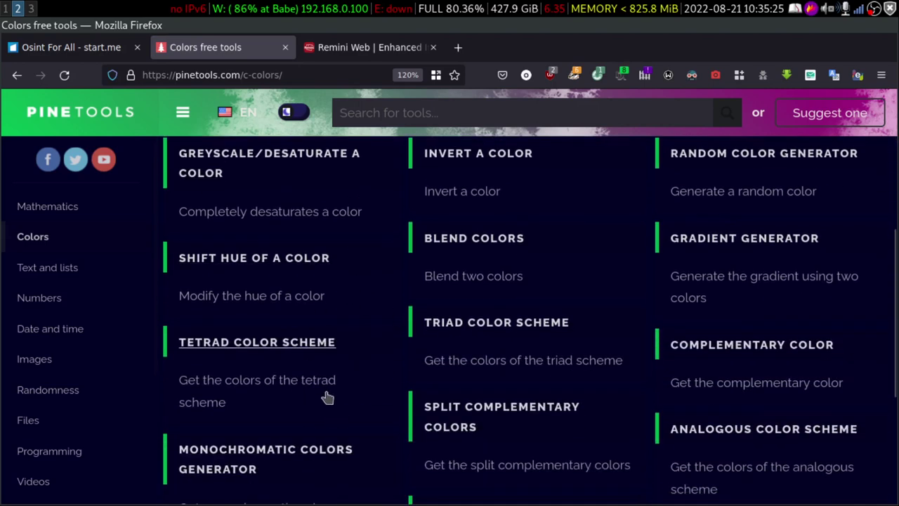
{"action": "scroll", "coordinate": [182, 379], "scroll_direction": "up", "scroll_amount": 3}
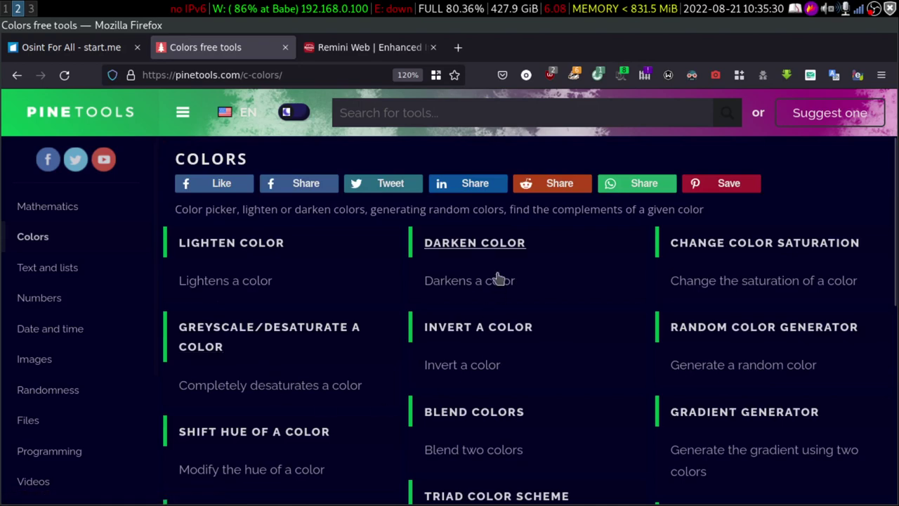
{"action": "scroll", "coordinate": [412, 377], "scroll_direction": "down", "scroll_amount": 5}
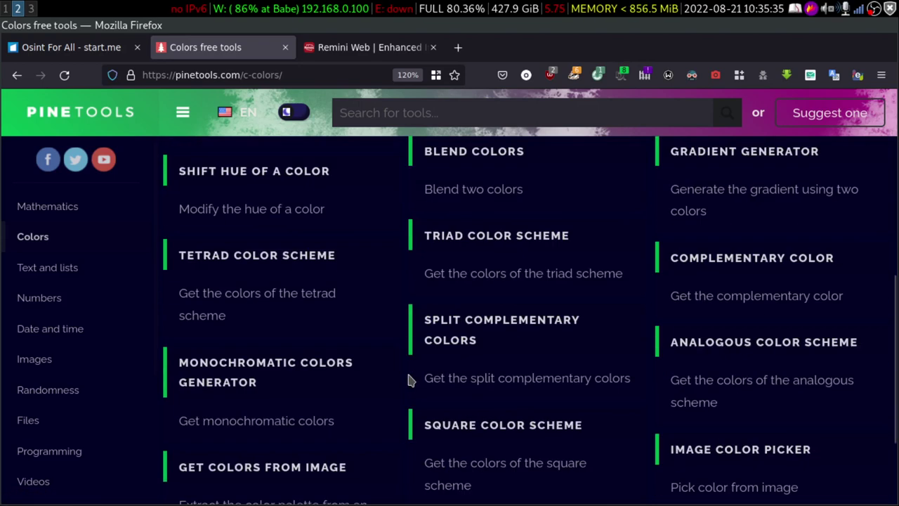
{"action": "scroll", "coordinate": [369, 389], "scroll_direction": "up", "scroll_amount": 3}
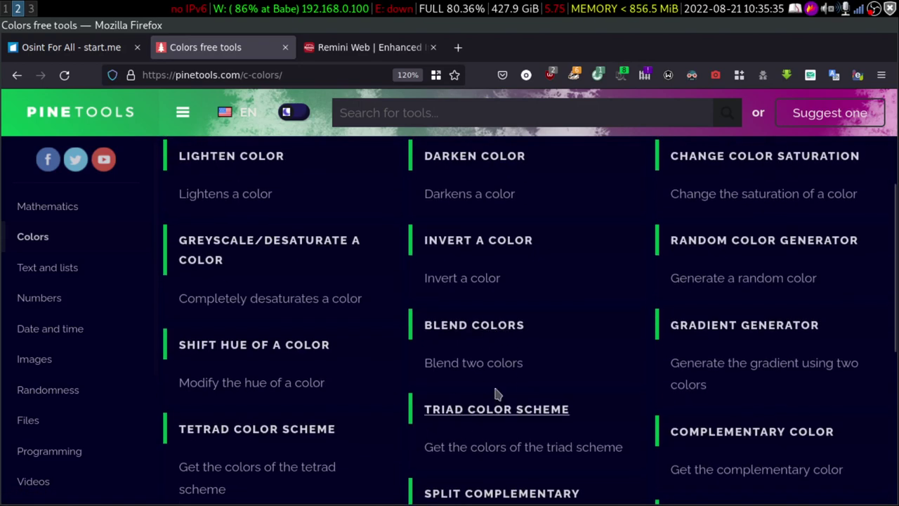
{"action": "scroll", "coordinate": [495, 394], "scroll_direction": "up", "scroll_amount": 2}
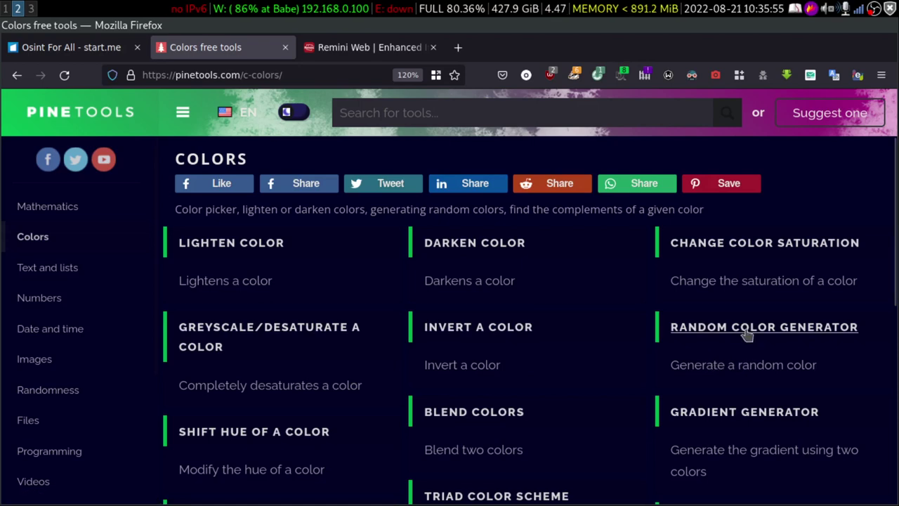
Step: Look through the rest of the Colors tools and open the Invert a Color tool
{"action": "scroll", "coordinate": [512, 397], "scroll_direction": "down", "scroll_amount": 2}
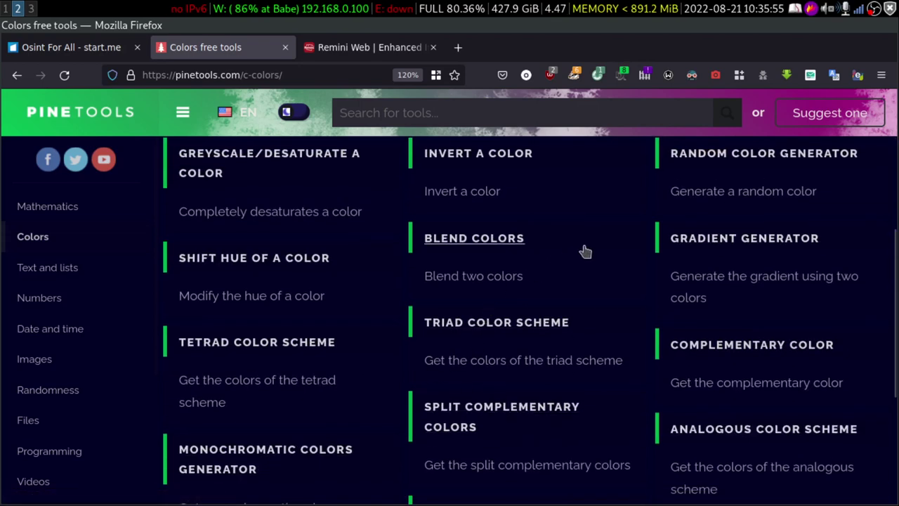
{"action": "scroll", "coordinate": [385, 382], "scroll_direction": "down", "scroll_amount": 2}
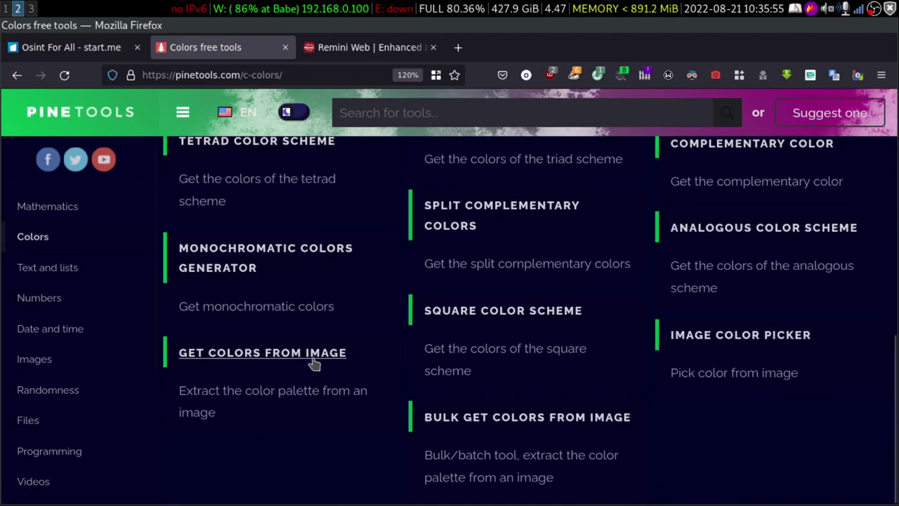
{"action": "scroll", "coordinate": [409, 369], "scroll_direction": "up", "scroll_amount": 4}
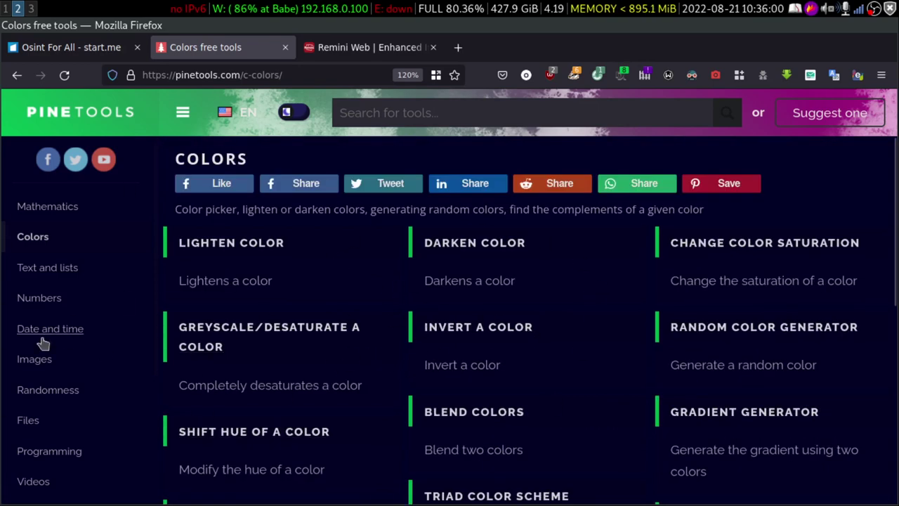
{"action": "left_click", "coordinate": [472, 330]}
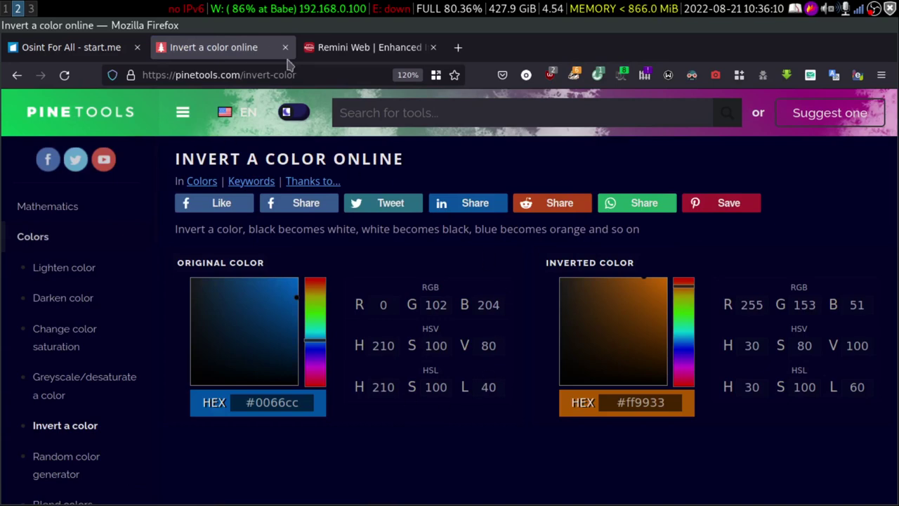
{"action": "left_click", "coordinate": [361, 47]}
{"action": "left_click", "coordinate": [211, 49]}
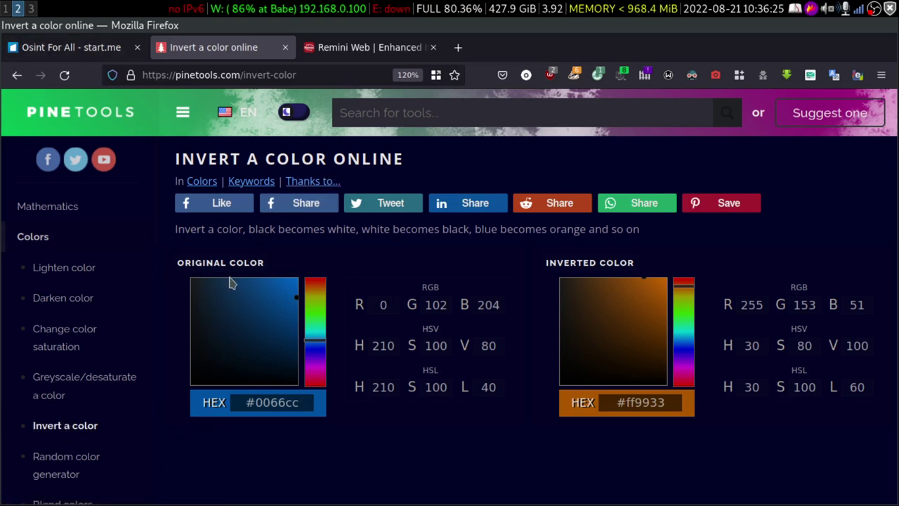
Step: Try #346799 as the original color to invert, reload the tool, and try #0d243b
{"action": "mouse_move", "coordinate": [246, 328]}
{"action": "left_mouse_down"}
{"action": "mouse_move", "coordinate": [286, 305]}
{"action": "mouse_move", "coordinate": [260, 326]}
{"action": "left_mouse_up"}
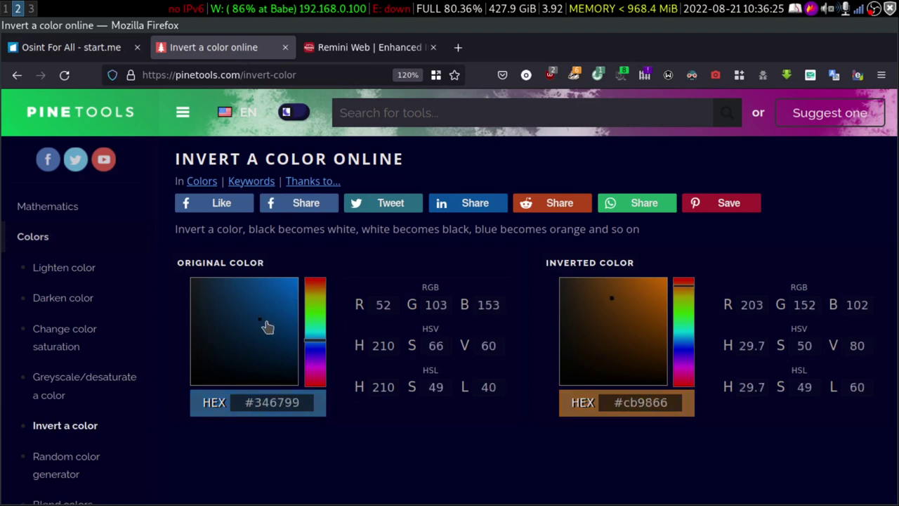
{"action": "left_click", "coordinate": [64, 75]}
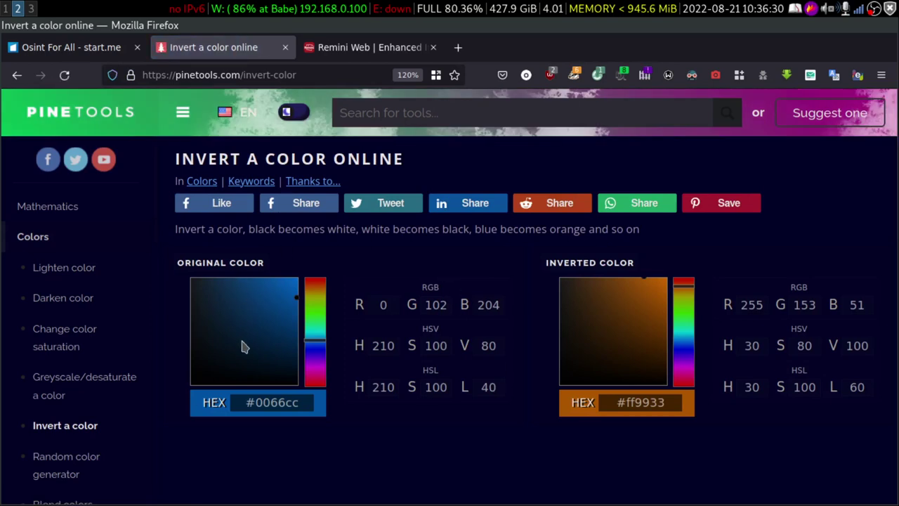
{"action": "left_click", "coordinate": [274, 358]}
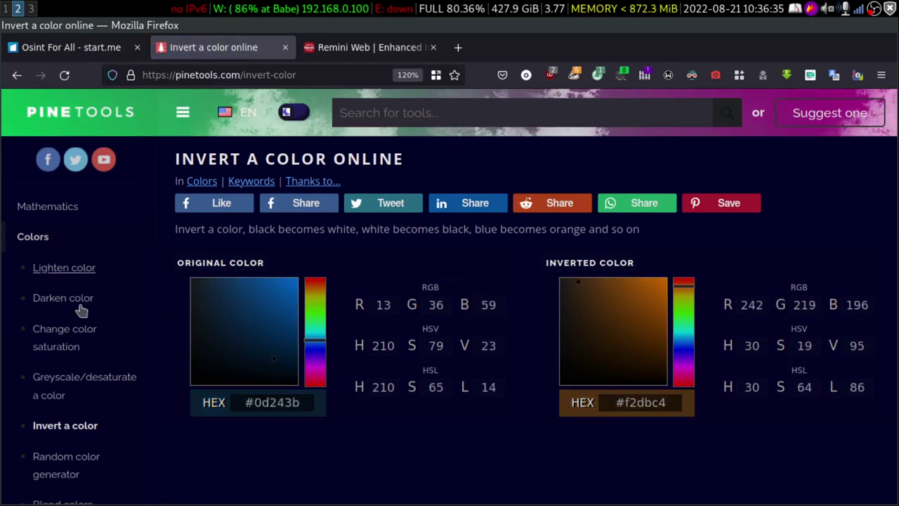
Step: Look over the other color tools and return to the Colors category to review its tools and the remaining site categories
{"action": "scroll", "coordinate": [77, 303], "scroll_direction": "down", "scroll_amount": 4}
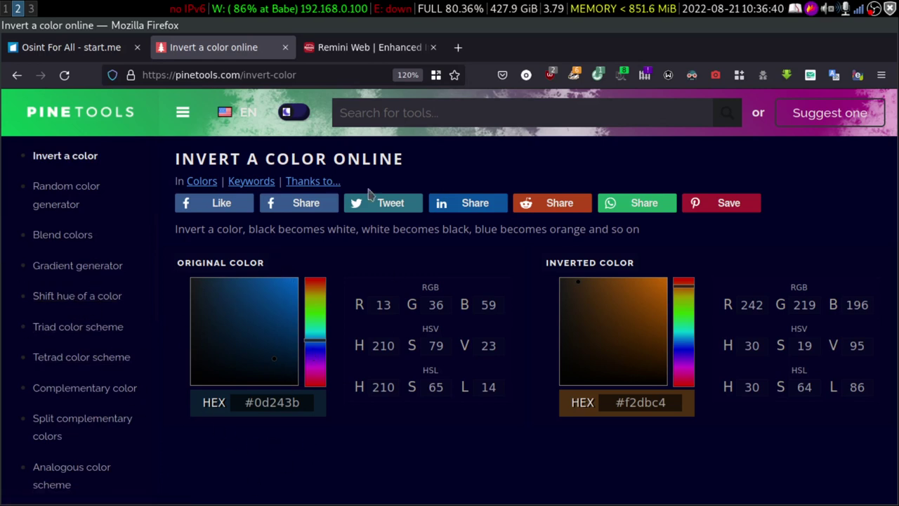
{"action": "left_click", "coordinate": [16, 75]}
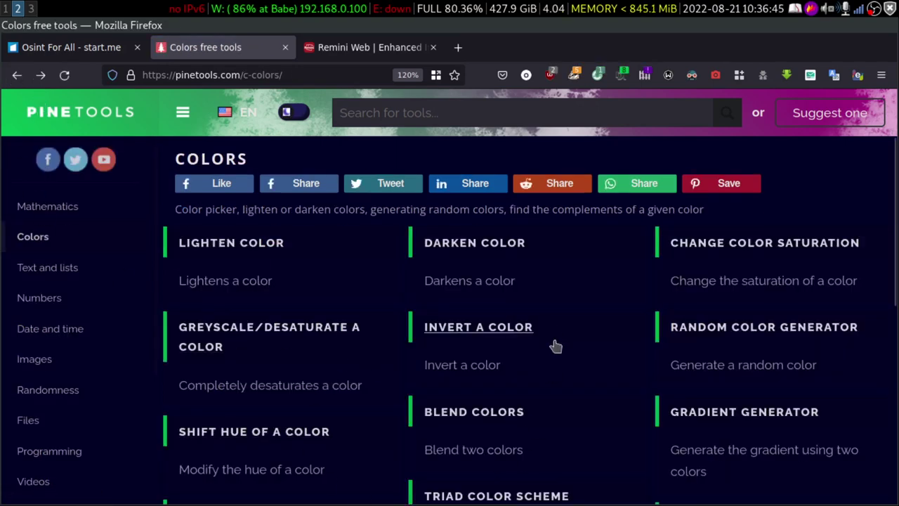
{"action": "scroll", "coordinate": [545, 330], "scroll_direction": "down", "scroll_amount": 3}
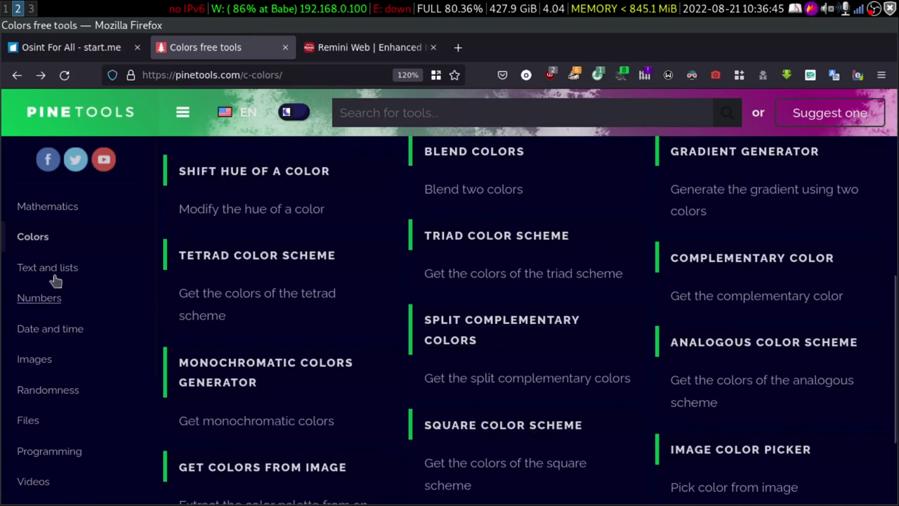
{"action": "scroll", "coordinate": [53, 337], "scroll_direction": "down", "scroll_amount": 2}
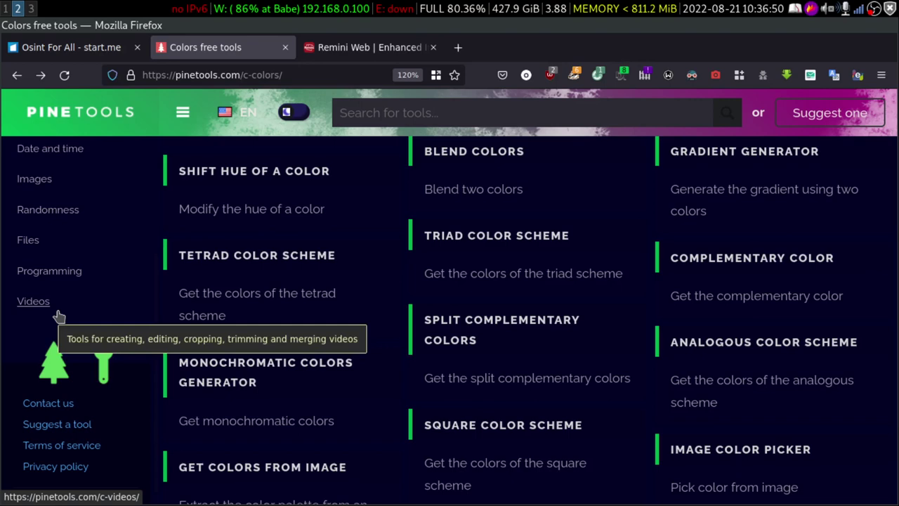
Step: Open the Randomness category and look through its tools
{"action": "left_click", "coordinate": [71, 209]}
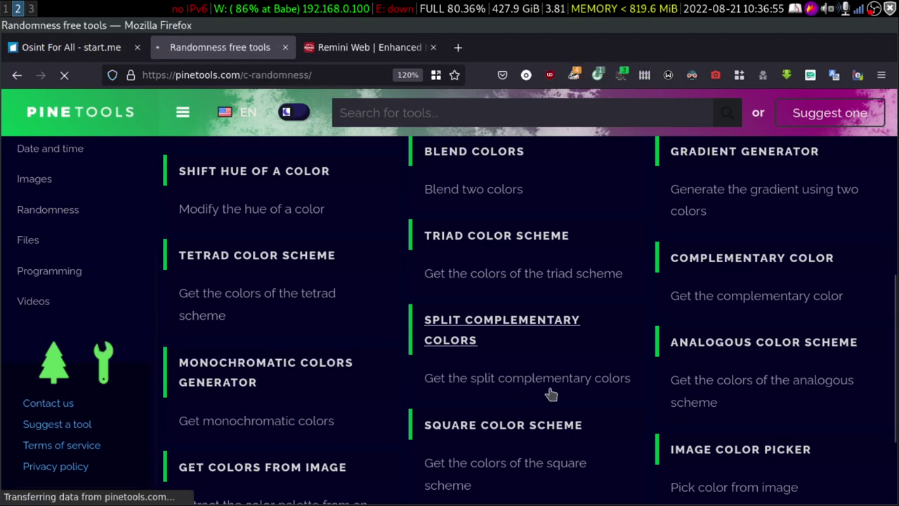
{"action": "scroll", "coordinate": [433, 327], "scroll_direction": "down", "scroll_amount": 2}
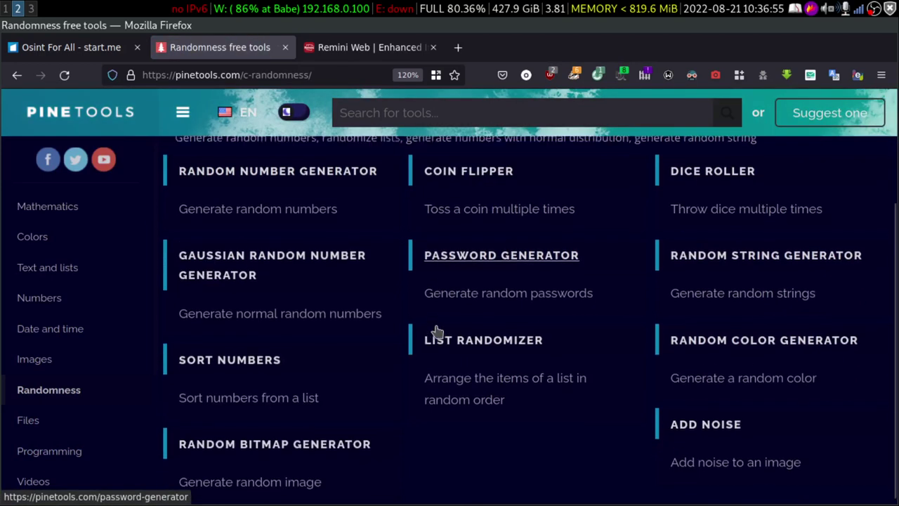
{"action": "scroll", "coordinate": [59, 321], "scroll_direction": "down", "scroll_amount": 3}
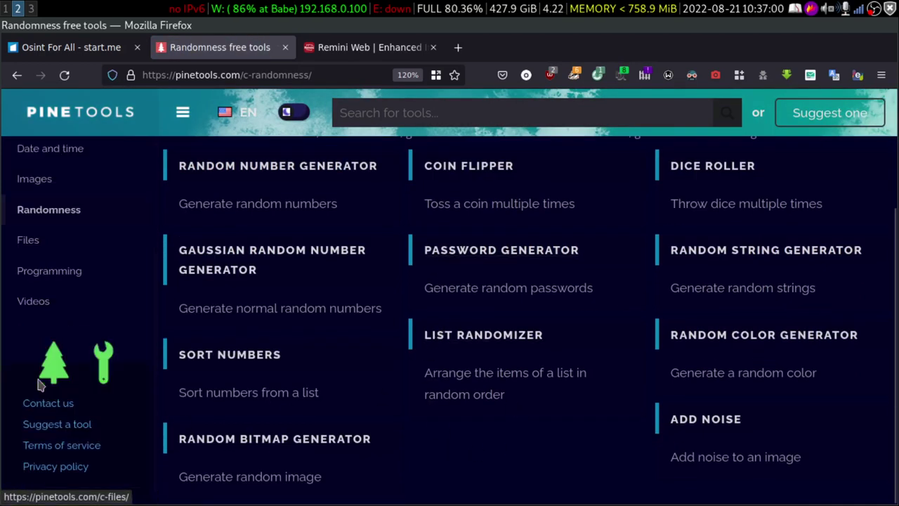
Step: Open the Programming category and the Files category in turn and look over the tools each offers
{"action": "left_click", "coordinate": [99, 252]}
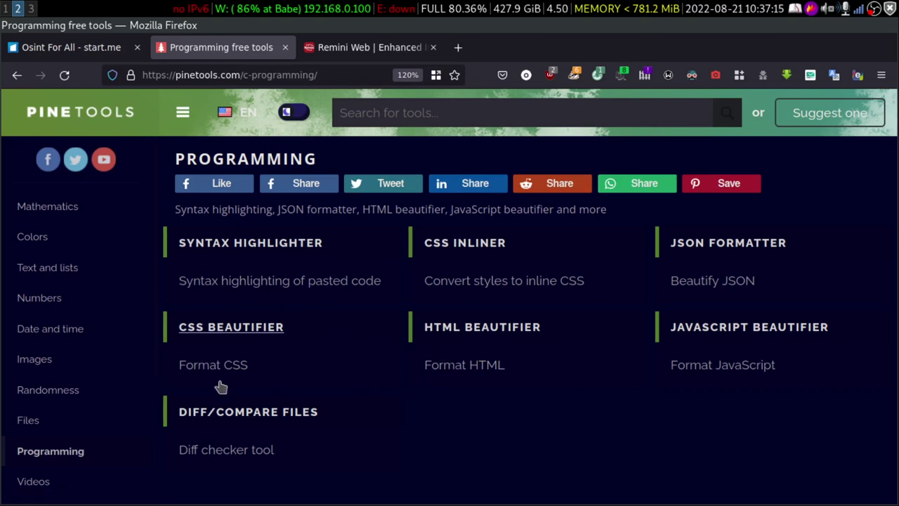
{"action": "left_click", "coordinate": [22, 421]}
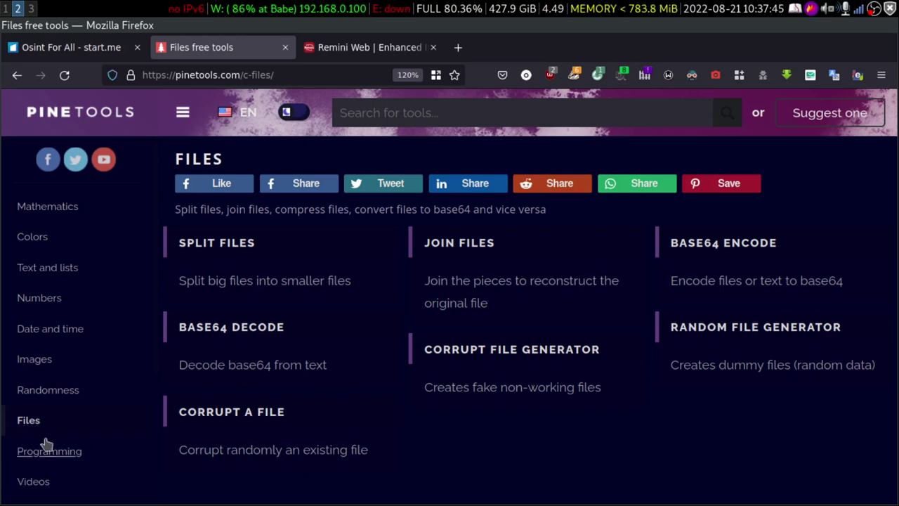
{"action": "scroll", "coordinate": [70, 385], "scroll_direction": "down", "scroll_amount": 2}
{"action": "scroll", "coordinate": [65, 314], "scroll_direction": "up", "scroll_amount": 1}
{"action": "scroll", "coordinate": [65, 314], "scroll_direction": "down", "scroll_amount": 2}
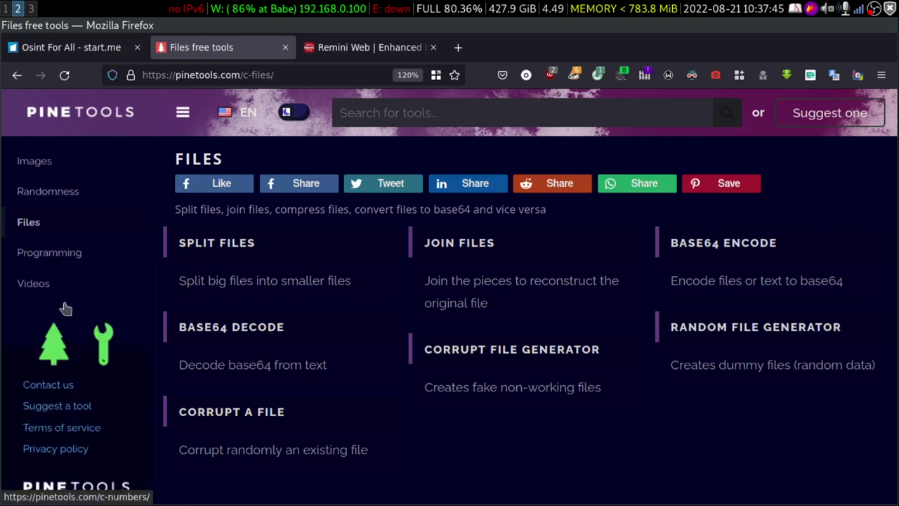
Step: Open the Videos category and view its Screen Recorder tool
{"action": "left_click", "coordinate": [433, 350]}
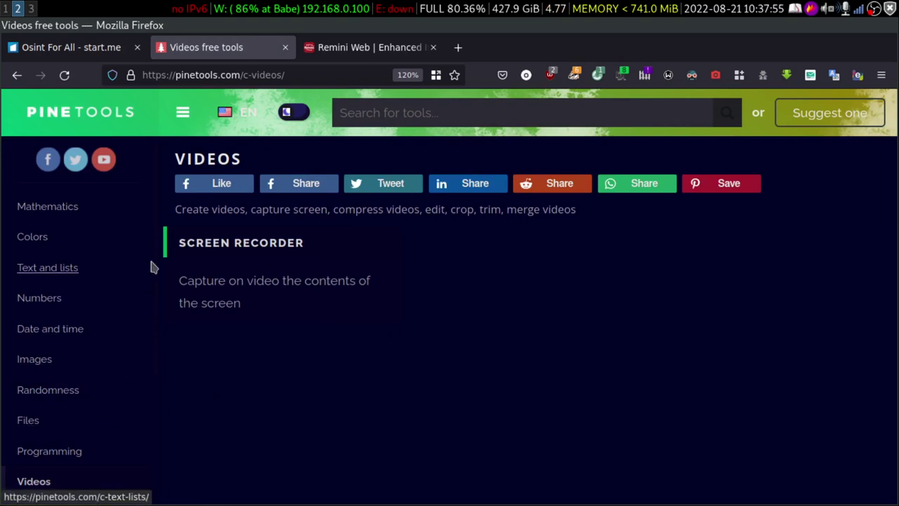
{"action": "left_click_drag", "start_coordinate": [163, 241], "coordinate": [174, 307]}
{"action": "left_click", "coordinate": [356, 404]}
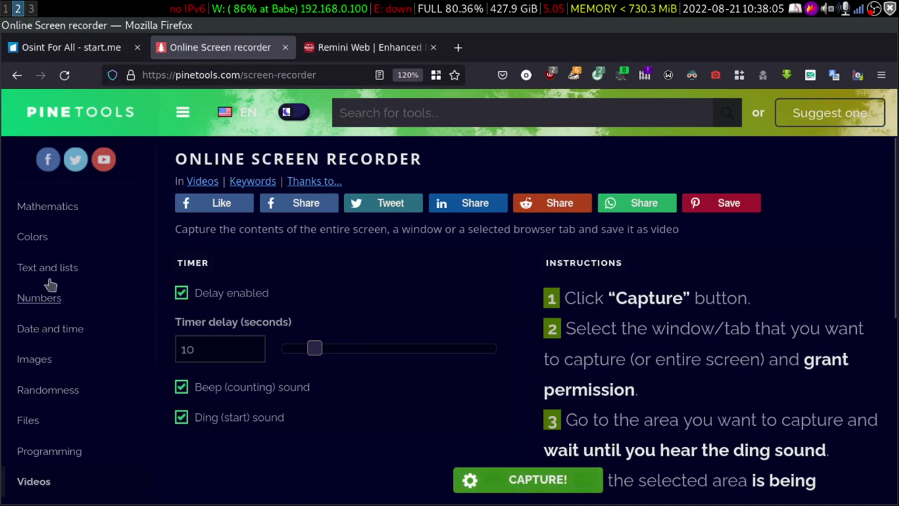
Step: Return to the Colors category and reopen the Invert a Color tool
{"action": "left_click", "coordinate": [38, 243]}
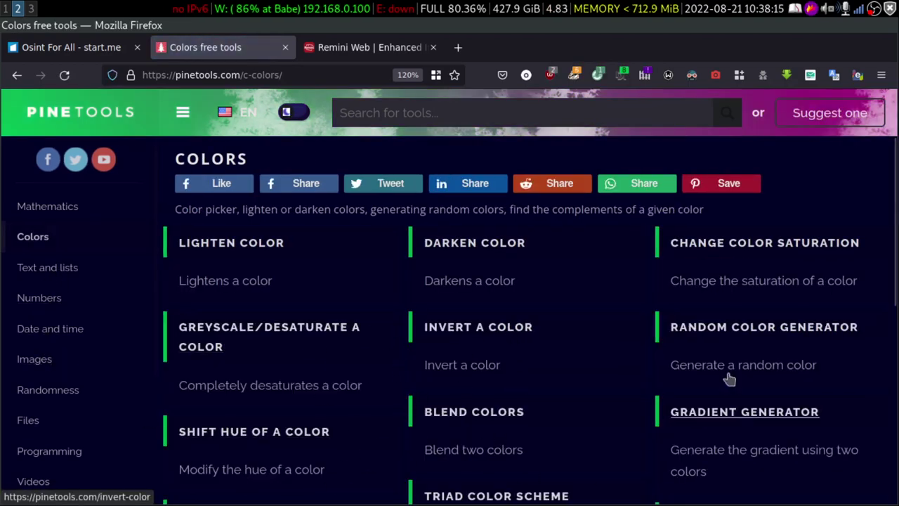
{"action": "left_click", "coordinate": [507, 332]}
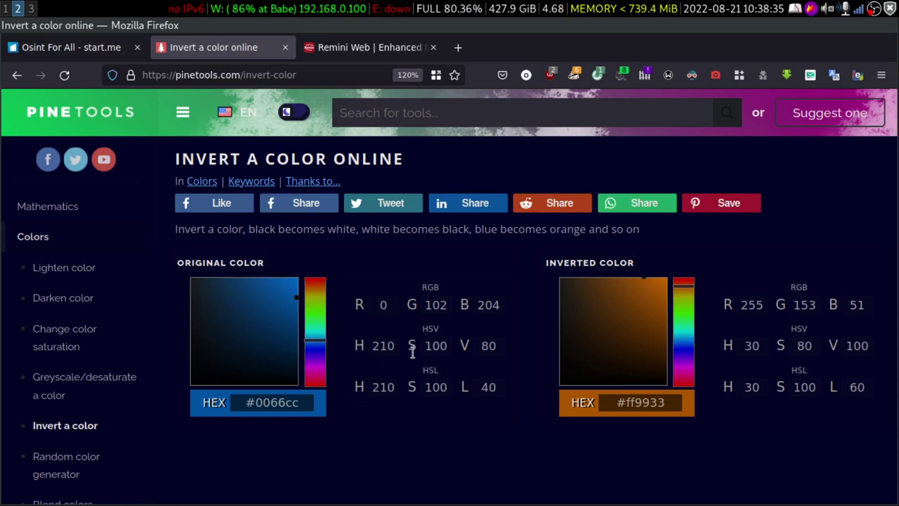
Step: Switch to the terminal file manager and open Apps.pdf from the images folder
{"action": "left_click", "coordinate": [30, 9]}
{"action": "left_click", "coordinate": [19, 9]}
{"action": "left_click", "coordinate": [30, 9]}
{"action": "key", "text": "Up"}
{"action": "key", "text": "Up"}
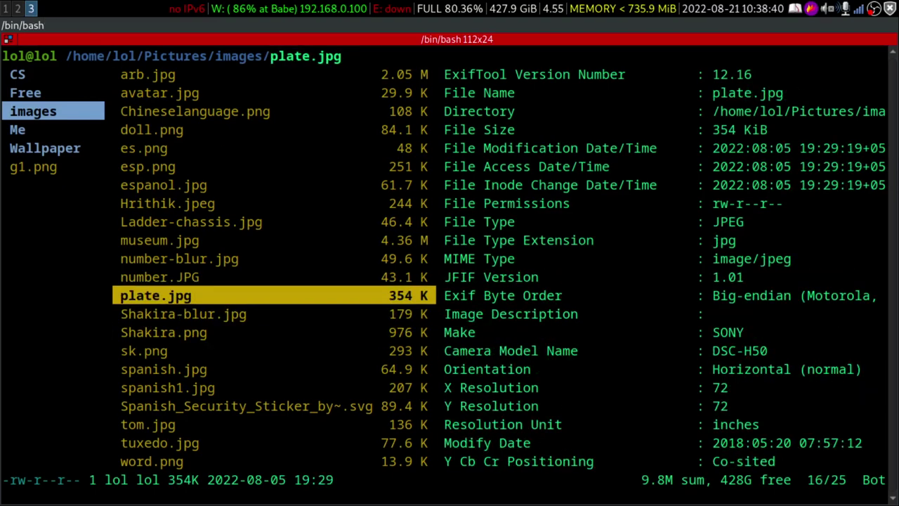
{"action": "key", "text": "Up"}
{"action": "key", "text": "Up"}
{"action": "key", "text": "Up"}
{"action": "key", "text": "Up"}
{"action": "key", "text": "Up"}
{"action": "key", "text": "Up"}
{"action": "key", "text": "Up"}
{"action": "key", "text": "Up"}
{"action": "key", "text": "Up"}
{"action": "key", "text": "Up"}
{"action": "key", "text": "Up"}
{"action": "key", "text": "Up"}
{"action": "key", "text": "Up"}
{"action": "key", "text": "Up"}
{"action": "key", "text": "Up"}
{"action": "key", "text": "Down"}
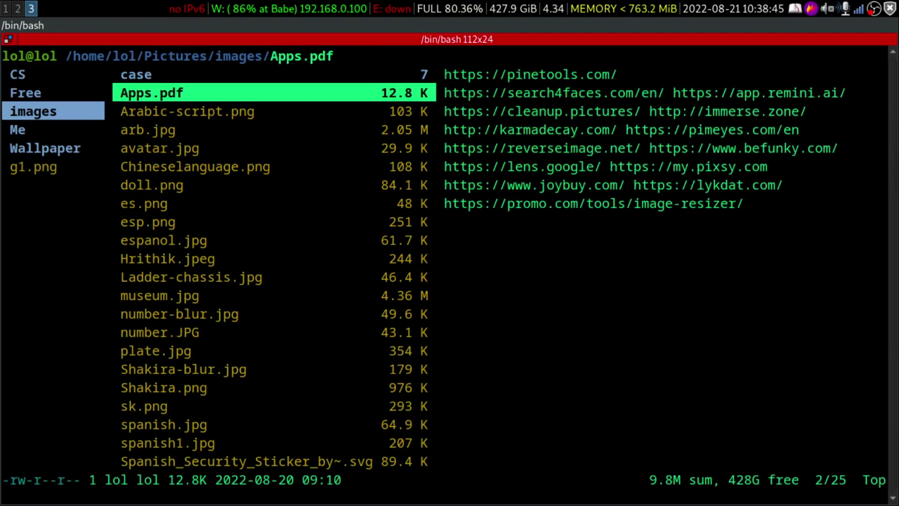
{"action": "key", "text": "Return"}
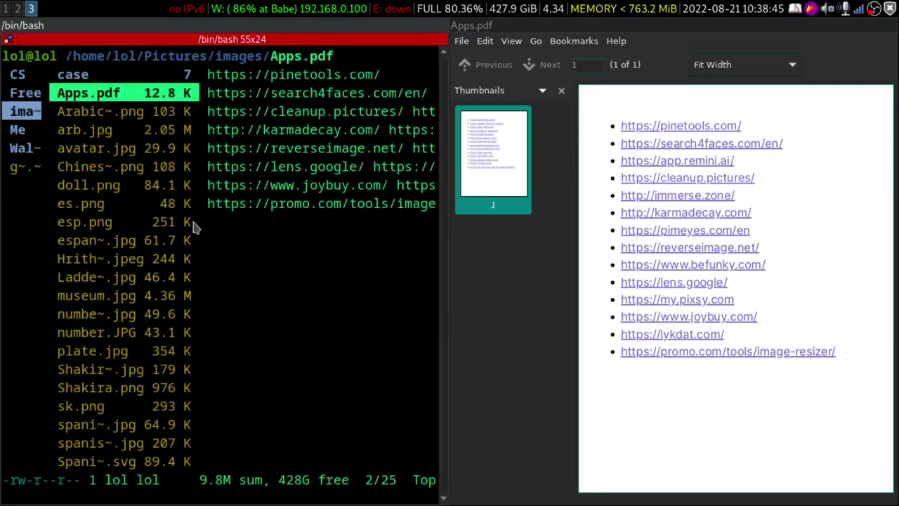
Step: Display Apps.pdf full screen with inverted colors and read through its list of website links
{"action": "key", "text": "super+1"}
{"action": "key", "text": "super+2"}
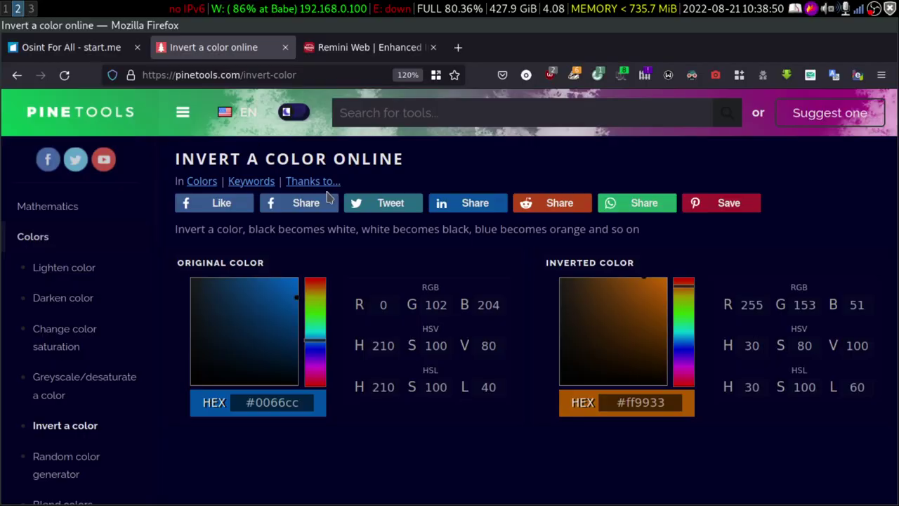
{"action": "key", "text": "super+3"}
{"action": "key", "text": "F11"}
{"action": "key", "text": "ctrl+i"}
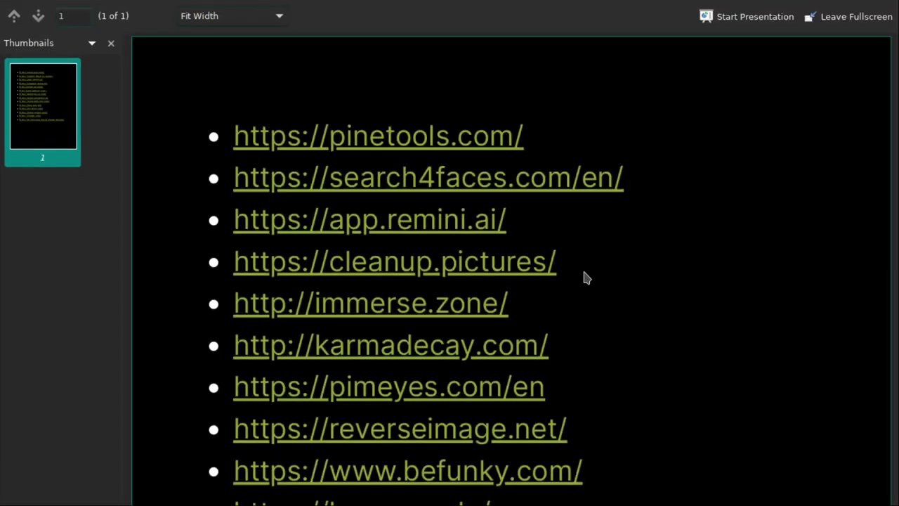
{"action": "scroll", "coordinate": [468, 260], "scroll_direction": "down", "scroll_amount": 3}
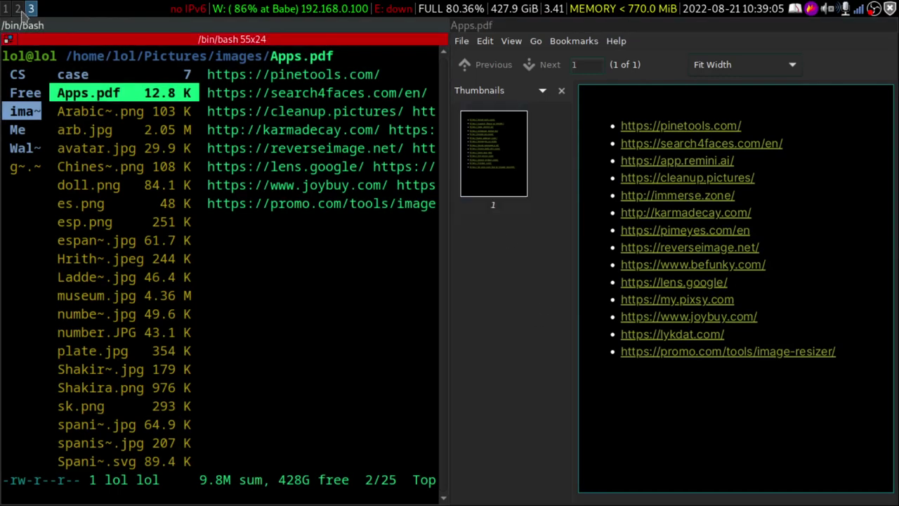
Step: Switch to Firefox and, in Invert a Color, set the original color to #317fcd and the inverted color to #d9730e
{"action": "key", "text": "super+2"}
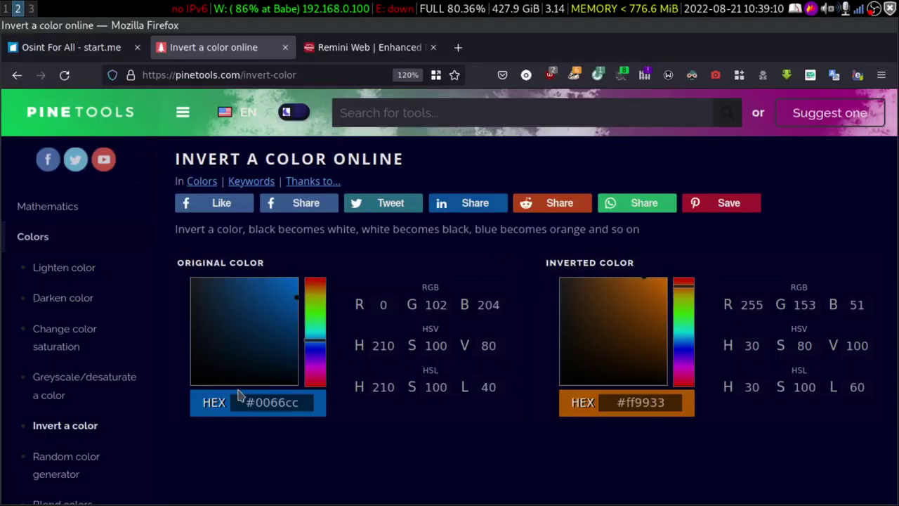
{"action": "left_click_drag", "start_coordinate": [246, 402], "coordinate": [290, 402]}
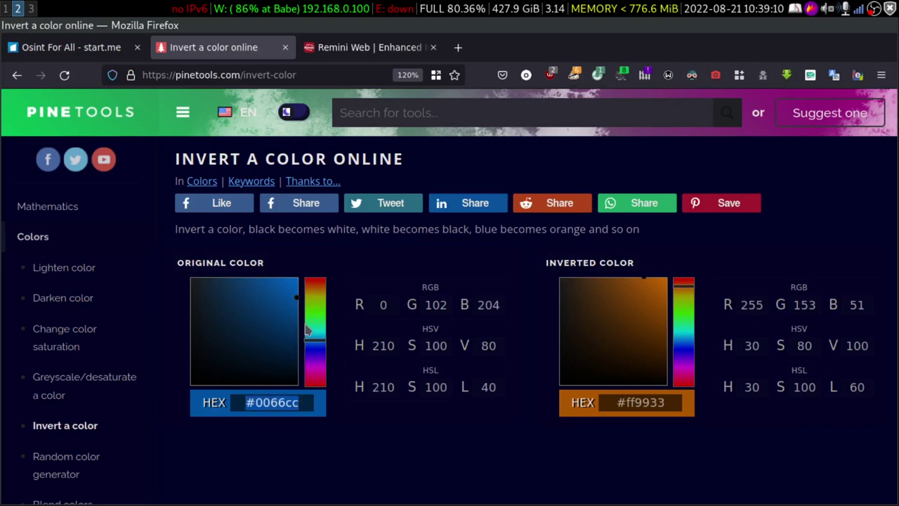
{"action": "mouse_move", "coordinate": [296, 302]}
{"action": "left_mouse_down"}
{"action": "mouse_move", "coordinate": [286, 328]}
{"action": "mouse_move", "coordinate": [262, 311]}
{"action": "mouse_move", "coordinate": [266, 287]}
{"action": "mouse_move", "coordinate": [257, 295]}
{"action": "mouse_move", "coordinate": [261, 311]}
{"action": "mouse_move", "coordinate": [273, 304]}
{"action": "left_mouse_up"}
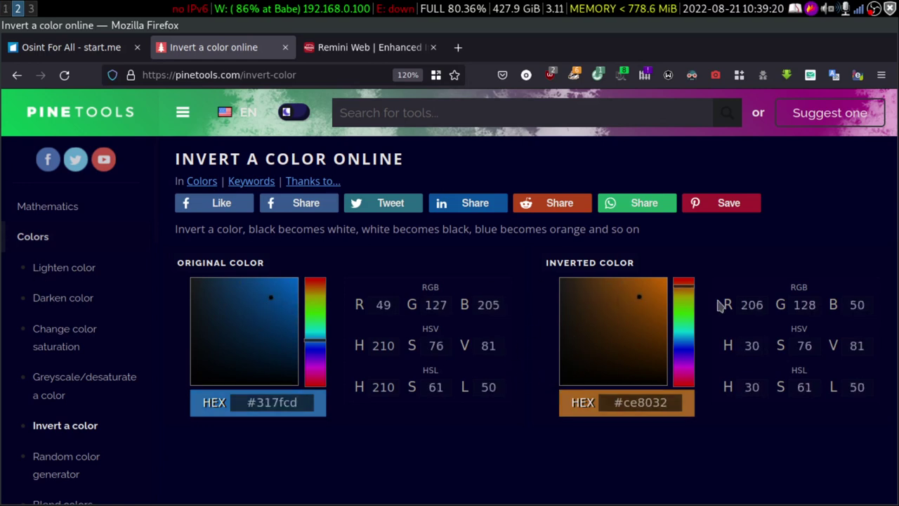
{"action": "mouse_move", "coordinate": [641, 296]}
{"action": "left_mouse_down"}
{"action": "mouse_move", "coordinate": [628, 287]}
{"action": "mouse_move", "coordinate": [617, 311]}
{"action": "mouse_move", "coordinate": [660, 298]}
{"action": "left_mouse_up"}
Step: Look through the list of related color tools beside the Invert a Color tool
{"action": "scroll", "coordinate": [59, 267], "scroll_direction": "down", "scroll_amount": 5}
{"action": "scroll", "coordinate": [67, 277], "scroll_direction": "up", "scroll_amount": 5}
{"action": "scroll", "coordinate": [112, 302], "scroll_direction": "down", "scroll_amount": 5}
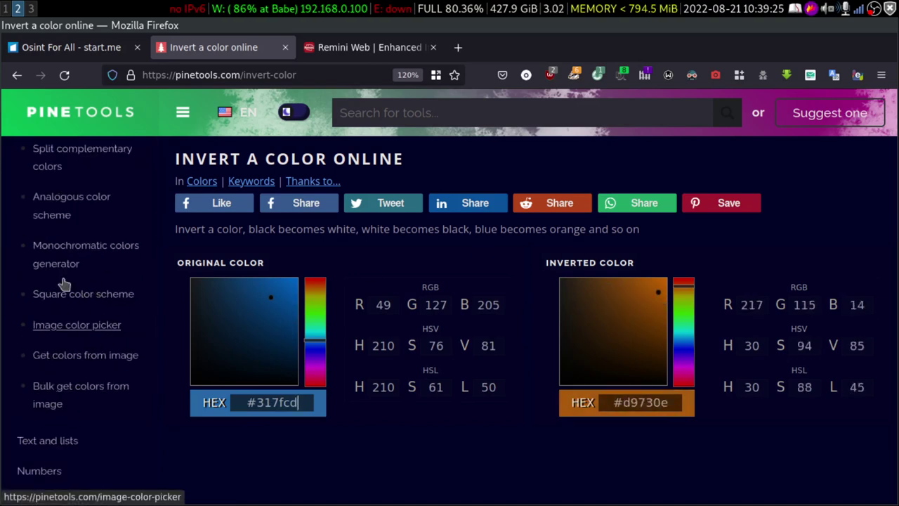
{"action": "scroll", "coordinate": [70, 298], "scroll_direction": "up", "scroll_amount": 5}
{"action": "left_click_drag", "start_coordinate": [236, 74], "coordinate": [144, 74]}
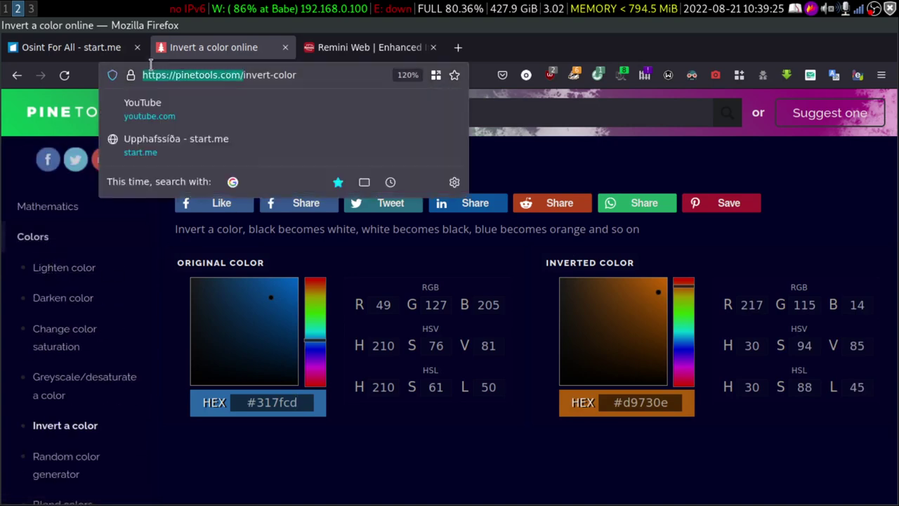
{"action": "left_click", "coordinate": [547, 462]}
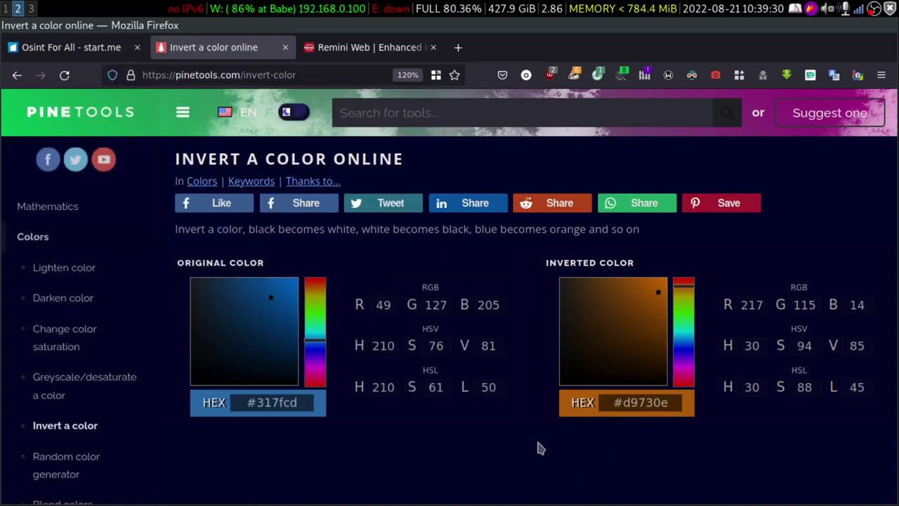
{"action": "left_click", "coordinate": [353, 49]}
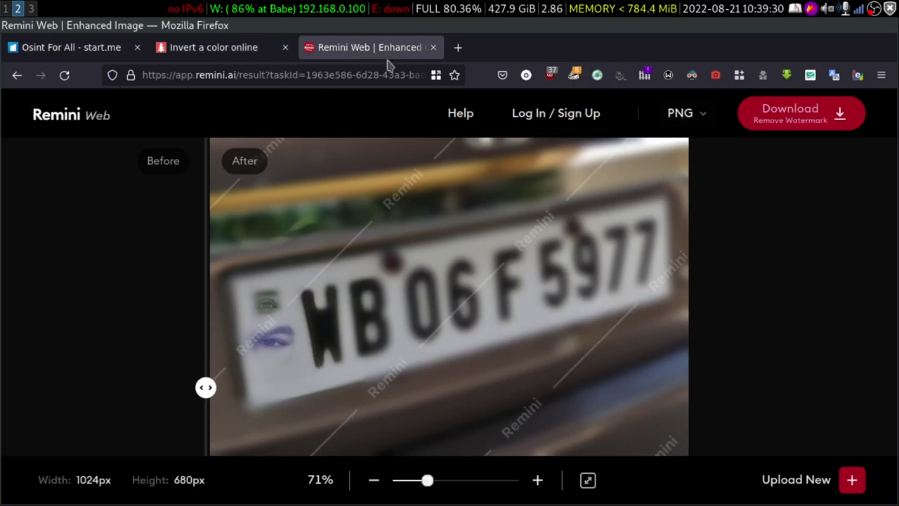
Step: Close the Remini result page and open Cleanup.pictures from the Osint For All bookmark list
{"action": "left_click", "coordinate": [432, 47]}
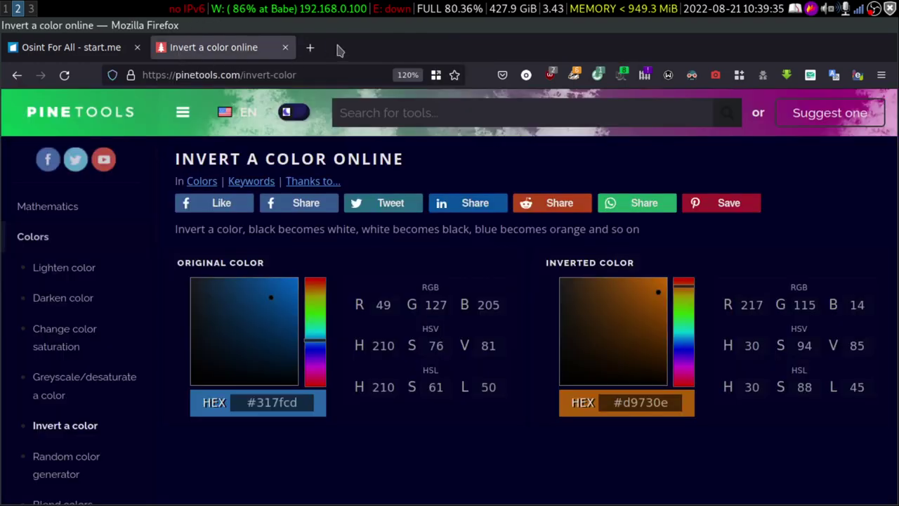
{"action": "left_click", "coordinate": [40, 50]}
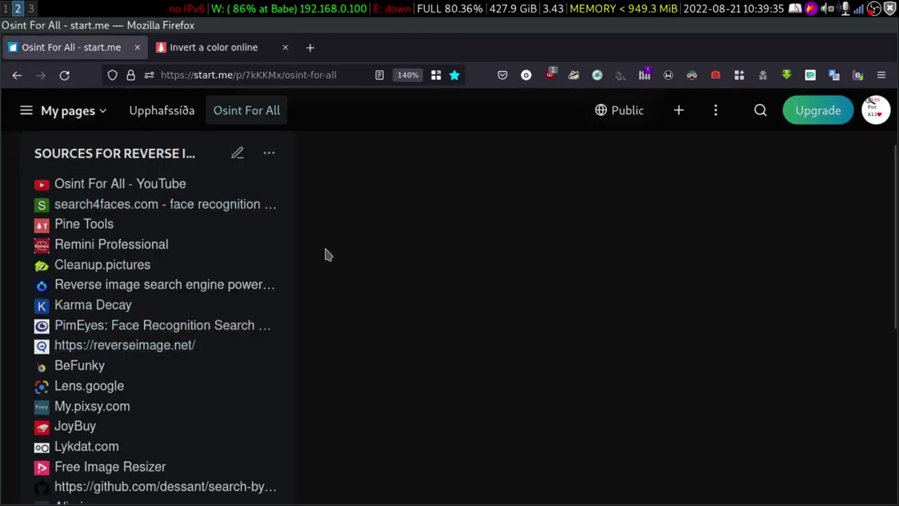
{"action": "right_click", "coordinate": [109, 266]}
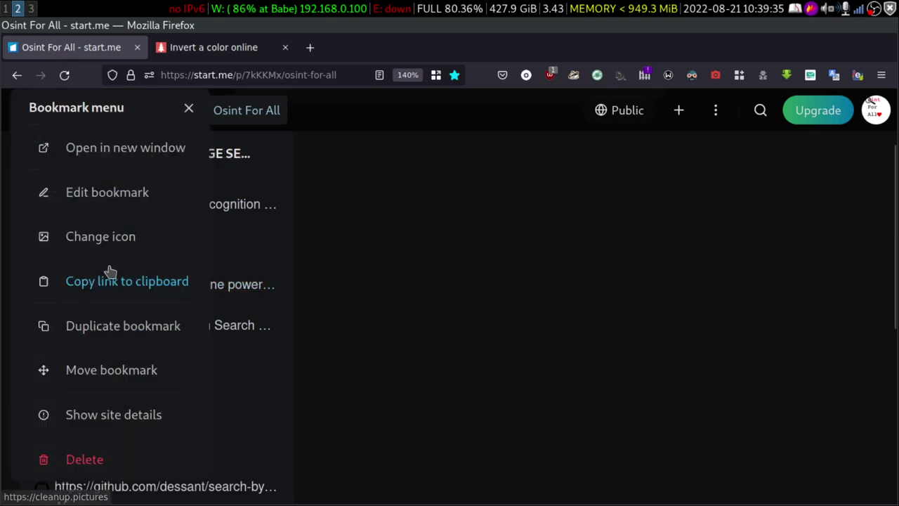
{"action": "left_click", "coordinate": [523, 258]}
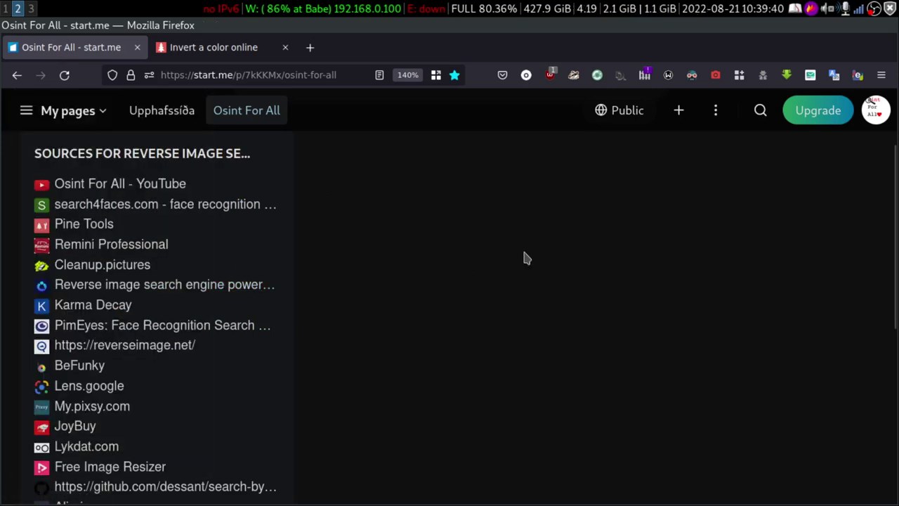
{"action": "left_click", "coordinate": [95, 265]}
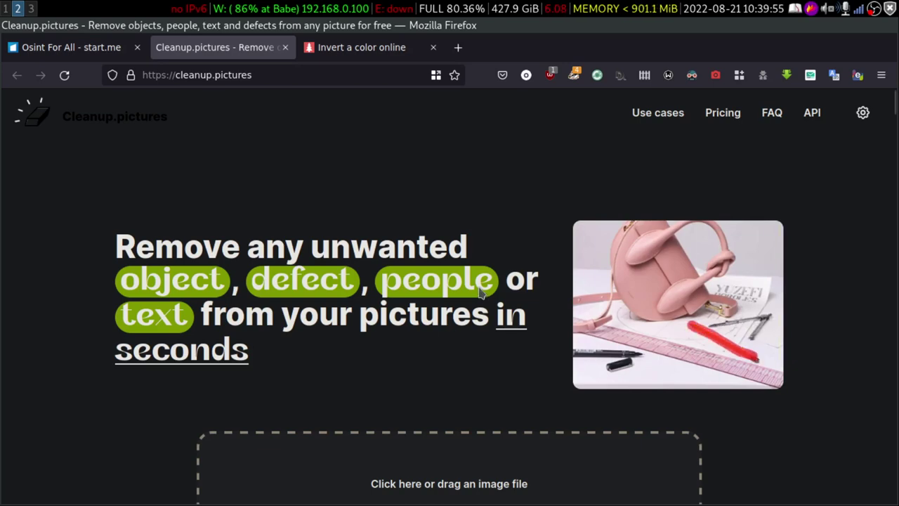
{"action": "scroll", "coordinate": [394, 302], "scroll_direction": "down", "scroll_amount": 3}
{"action": "scroll", "coordinate": [349, 299], "scroll_direction": "up", "scroll_amount": 3}
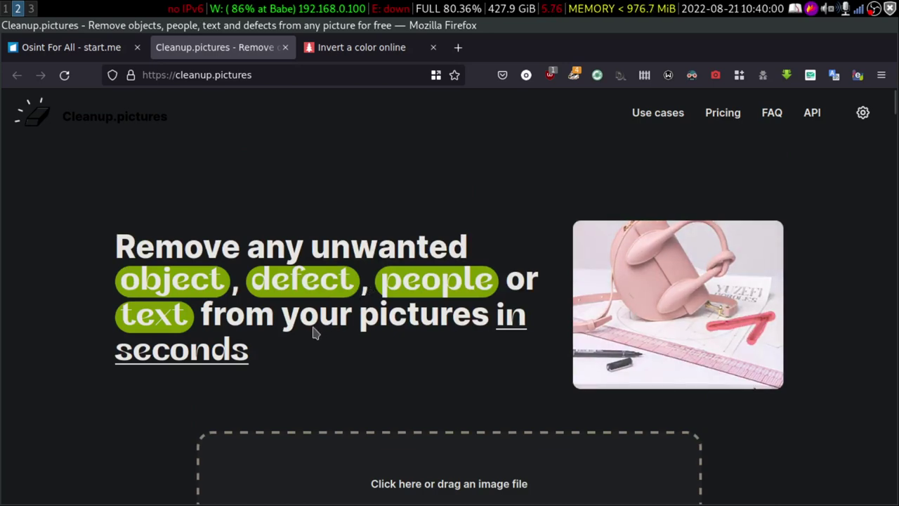
Step: Look over the color tools listed on the PineTools Invert a Color page again
{"action": "left_click", "coordinate": [358, 47]}
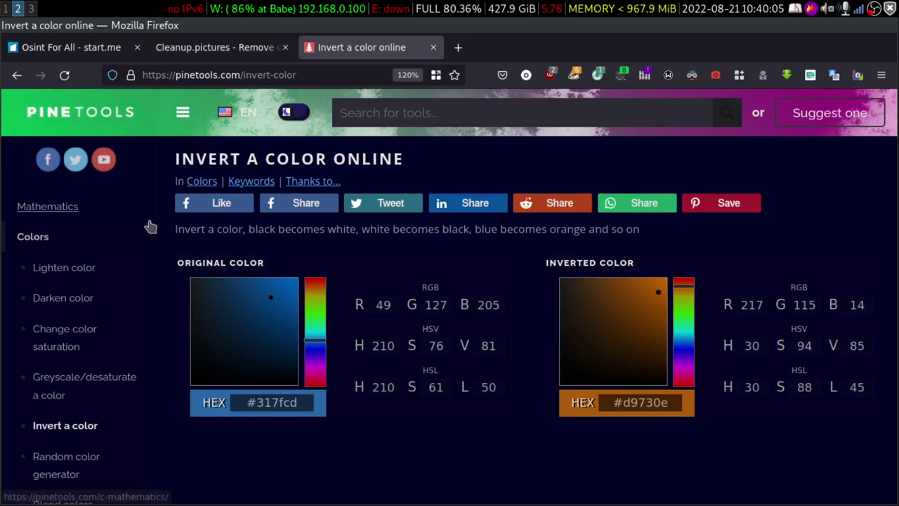
{"action": "scroll", "coordinate": [72, 237], "scroll_direction": "down", "scroll_amount": 5}
{"action": "scroll", "coordinate": [86, 285], "scroll_direction": "up", "scroll_amount": 5}
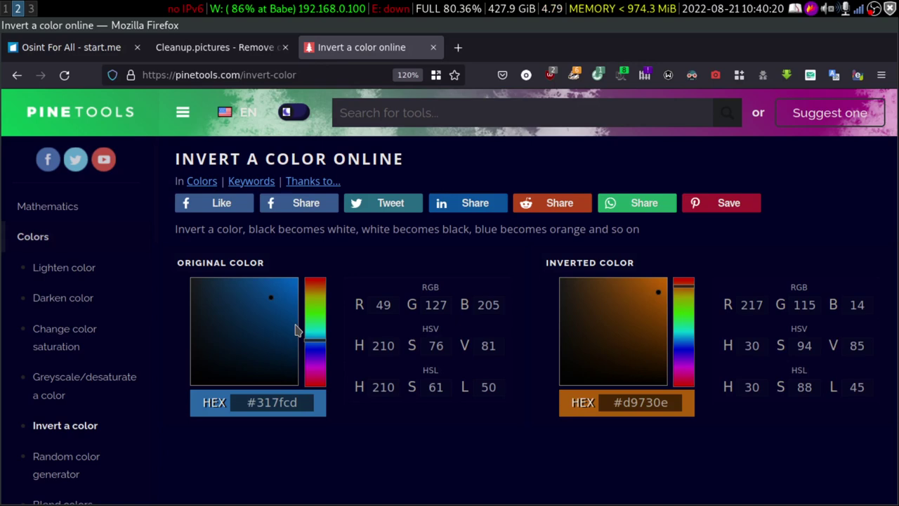
Step: Upload Hrithik.jpeg from the Images folder to Cleanup.pictures
{"action": "left_click", "coordinate": [214, 47]}
{"action": "scroll", "coordinate": [309, 274], "scroll_direction": "down", "scroll_amount": 3}
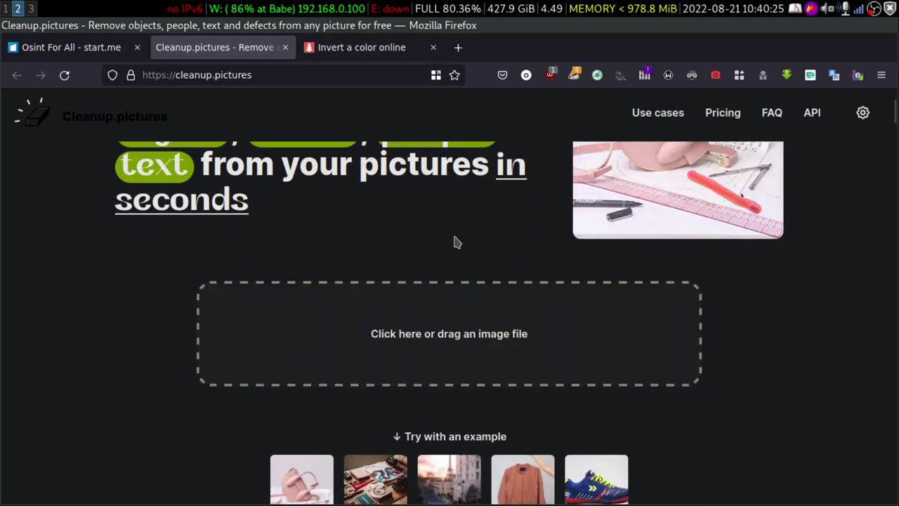
{"action": "scroll", "coordinate": [482, 243], "scroll_direction": "up", "scroll_amount": 3}
{"action": "scroll", "coordinate": [422, 241], "scroll_direction": "down", "scroll_amount": 4}
{"action": "left_click", "coordinate": [466, 257]}
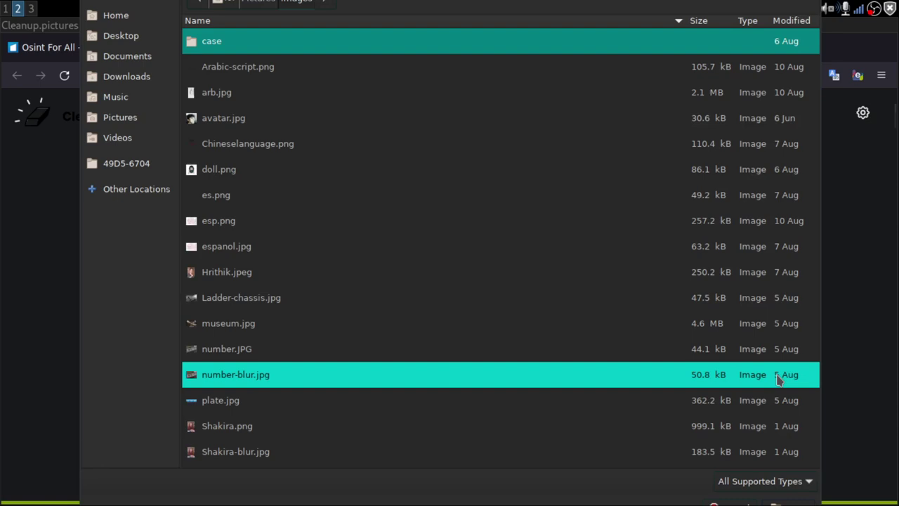
{"action": "left_click", "coordinate": [151, 119]}
{"action": "double_click", "coordinate": [311, 71]}
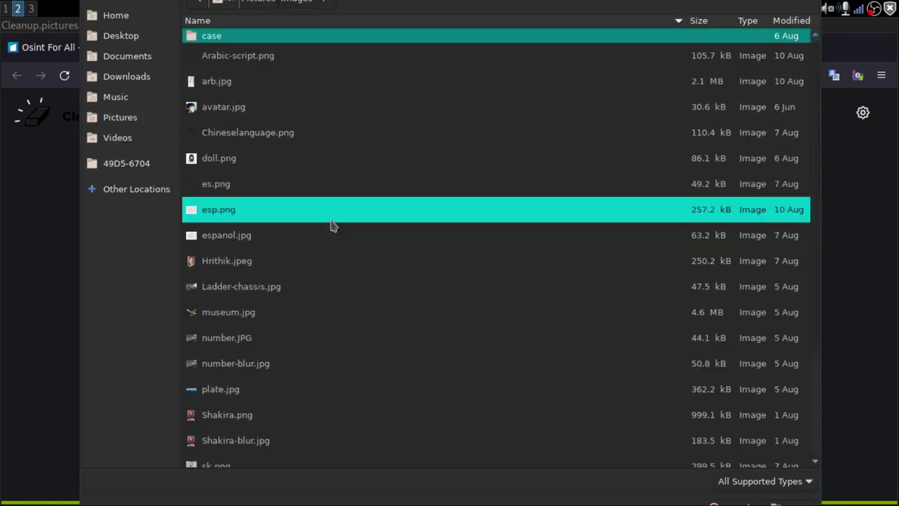
{"action": "scroll", "coordinate": [343, 398], "scroll_direction": "down", "scroll_amount": 3}
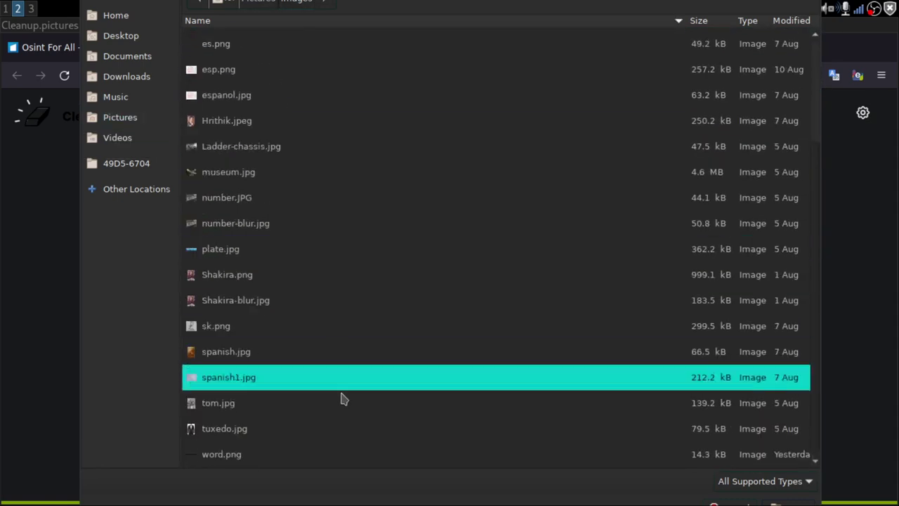
{"action": "left_click", "coordinate": [234, 121]}
{"action": "key", "text": "Return"}
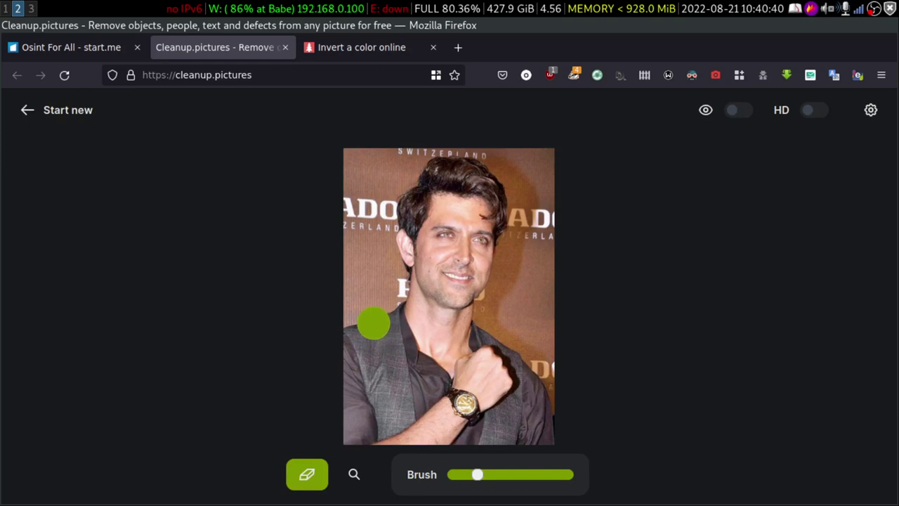
Step: Erase the background lettering around the man's head and shoulders, including the SWITZERLAND text above his hair
{"action": "mouse_move", "coordinate": [347, 198]}
{"action": "left_mouse_down"}
{"action": "mouse_move", "coordinate": [366, 235]}
{"action": "mouse_move", "coordinate": [375, 236]}
{"action": "mouse_move", "coordinate": [382, 204]}
{"action": "mouse_move", "coordinate": [379, 231]}
{"action": "mouse_move", "coordinate": [347, 220]}
{"action": "left_mouse_up"}
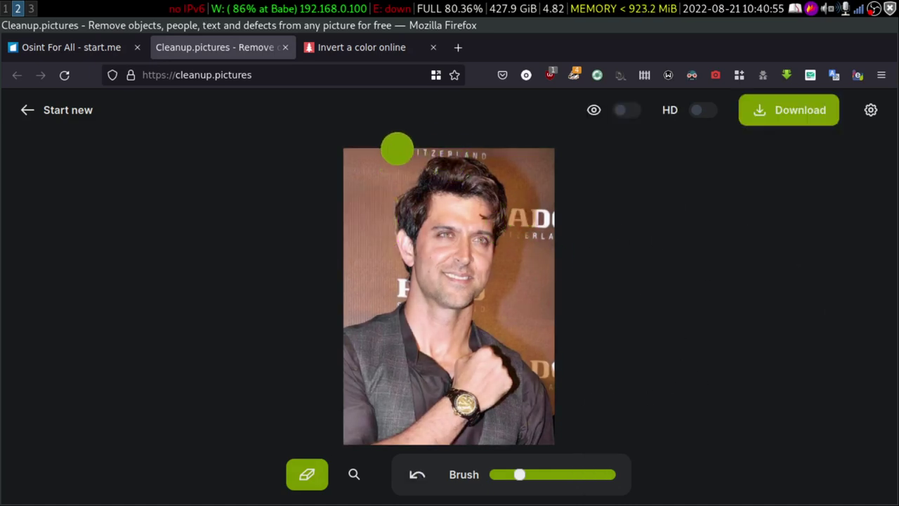
{"action": "left_click_drag", "start_coordinate": [396, 149], "coordinate": [450, 151]}
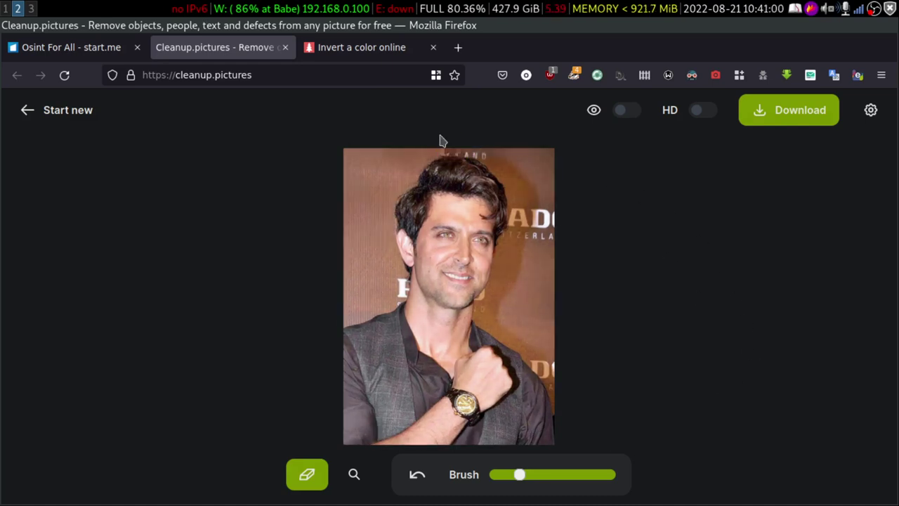
{"action": "left_click_drag", "start_coordinate": [451, 151], "coordinate": [478, 154]}
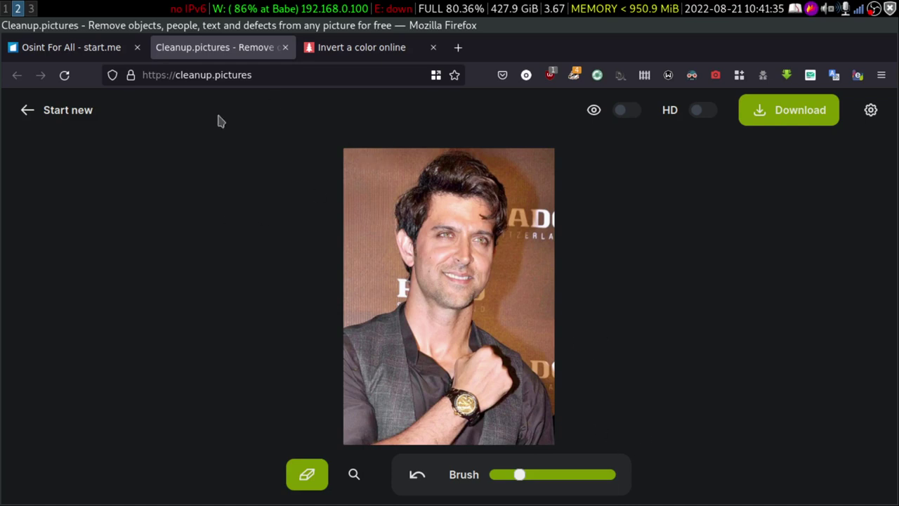
{"action": "mouse_move", "coordinate": [509, 211]}
{"action": "left_mouse_down"}
{"action": "mouse_move", "coordinate": [540, 237]}
{"action": "mouse_move", "coordinate": [537, 211]}
{"action": "mouse_move", "coordinate": [546, 217]}
{"action": "left_mouse_up"}
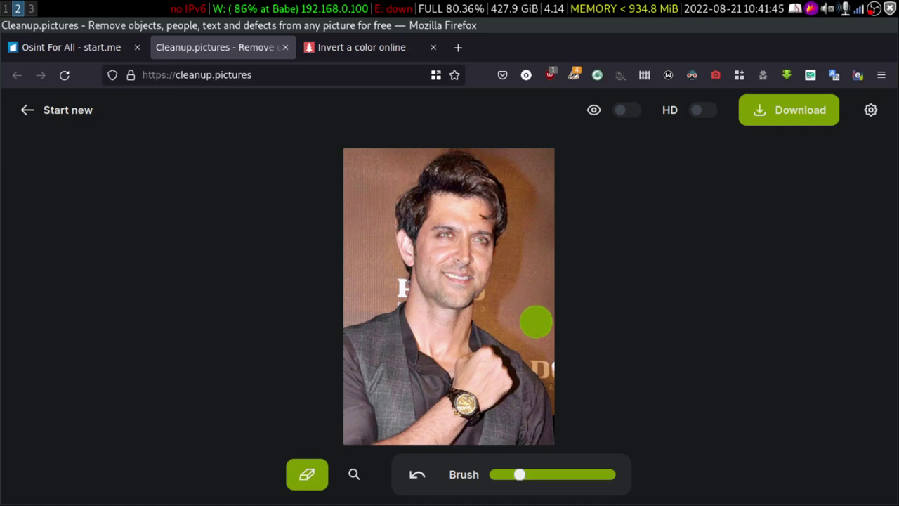
{"action": "left_click_drag", "start_coordinate": [539, 349], "coordinate": [548, 382]}
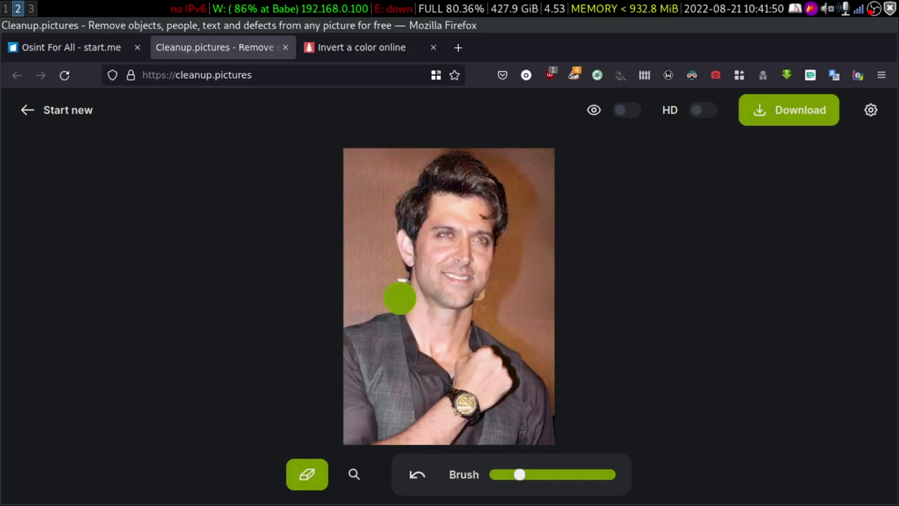
{"action": "left_click_drag", "start_coordinate": [395, 275], "coordinate": [396, 293]}
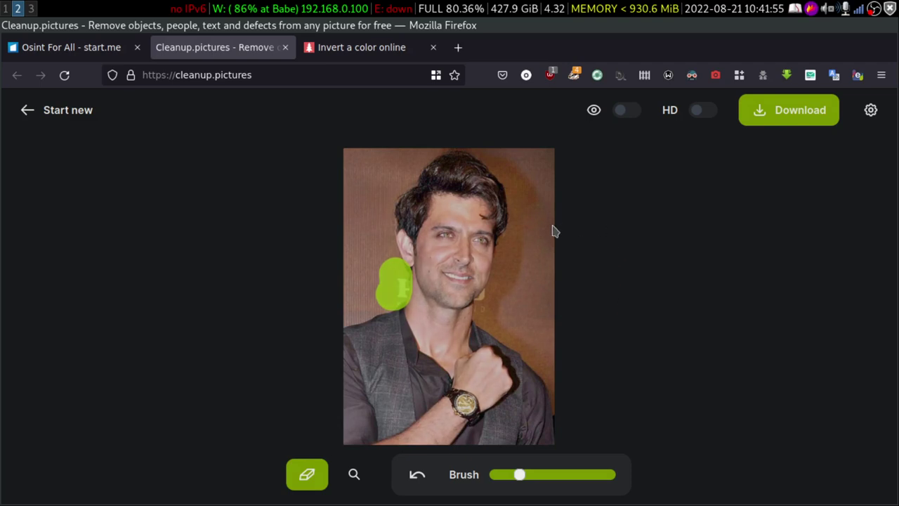
Step: Run a Google reverse image search on the cleaned version of the photo with the Search by Image extension
{"action": "right_click", "coordinate": [431, 218]}
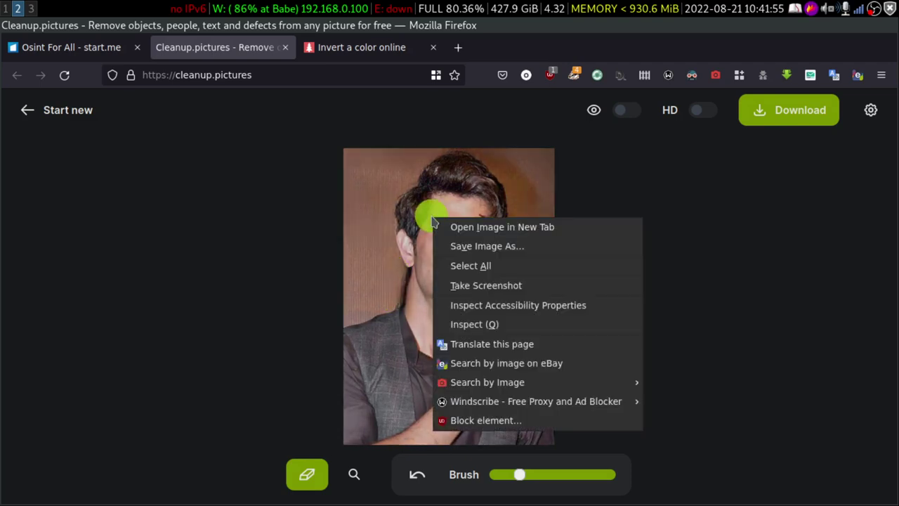
{"action": "mouse_move", "coordinate": [492, 386]}
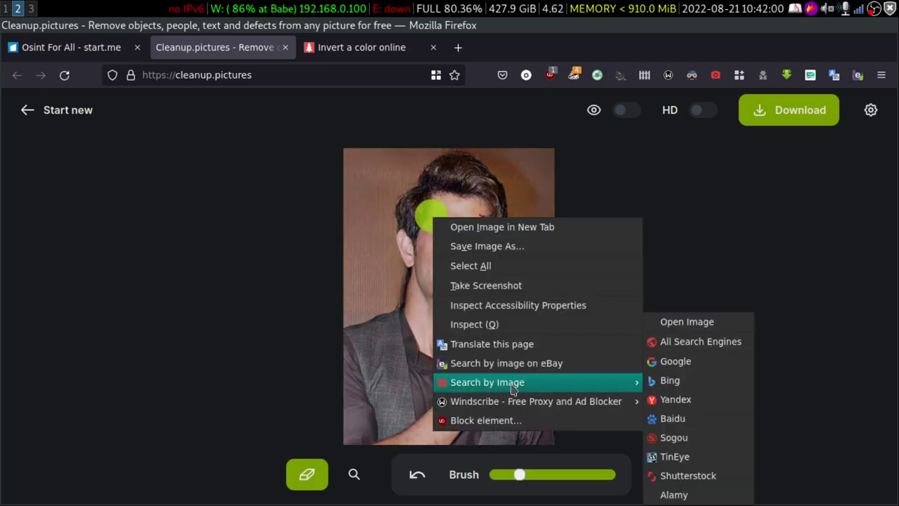
{"action": "left_click", "coordinate": [703, 361]}
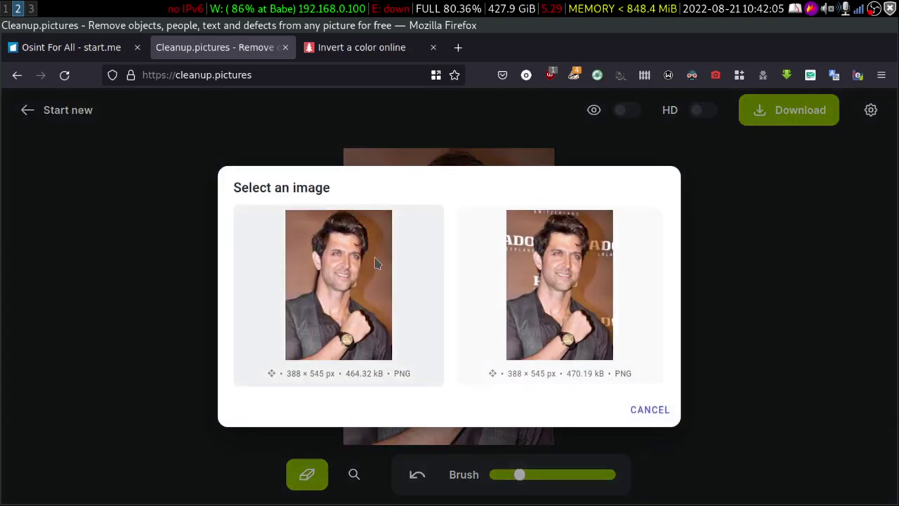
{"action": "left_click", "coordinate": [346, 284]}
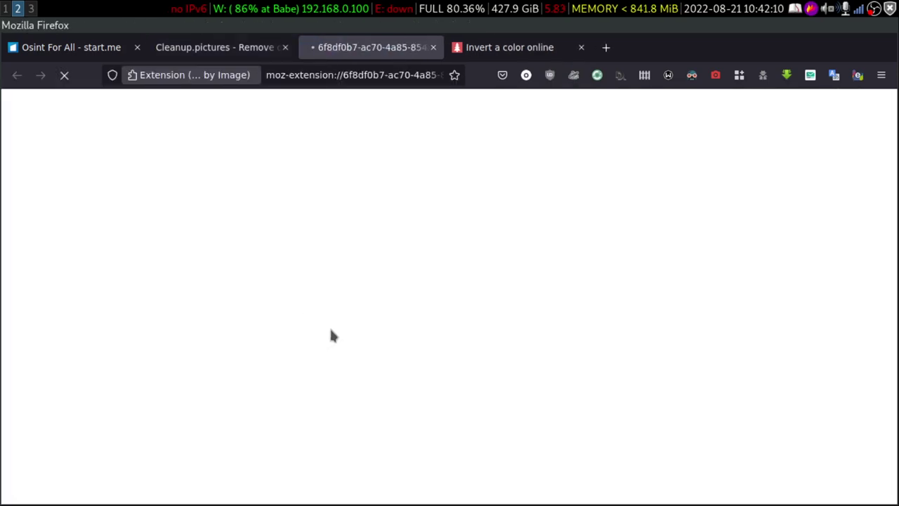
Step: Examine the Google results for the cleaned photo and highlight the suggested query in the search box
{"action": "left_click", "coordinate": [208, 51]}
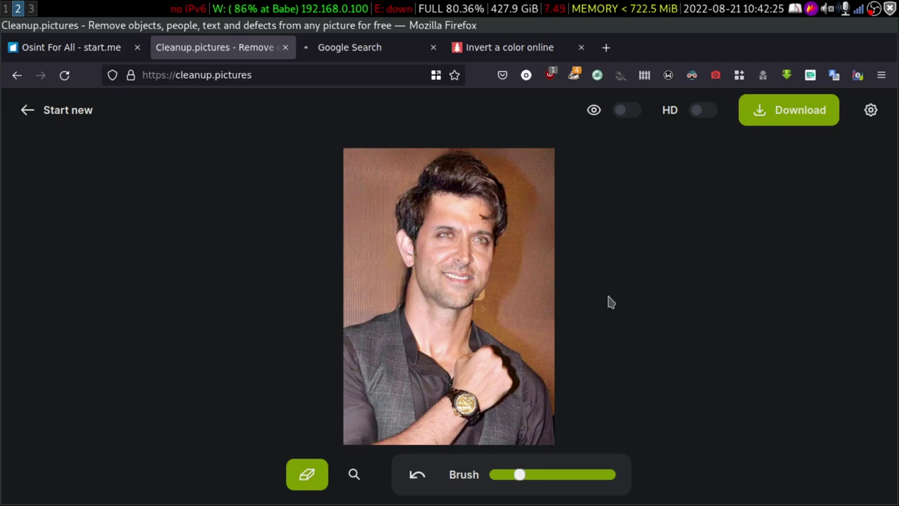
{"action": "left_click", "coordinate": [345, 47]}
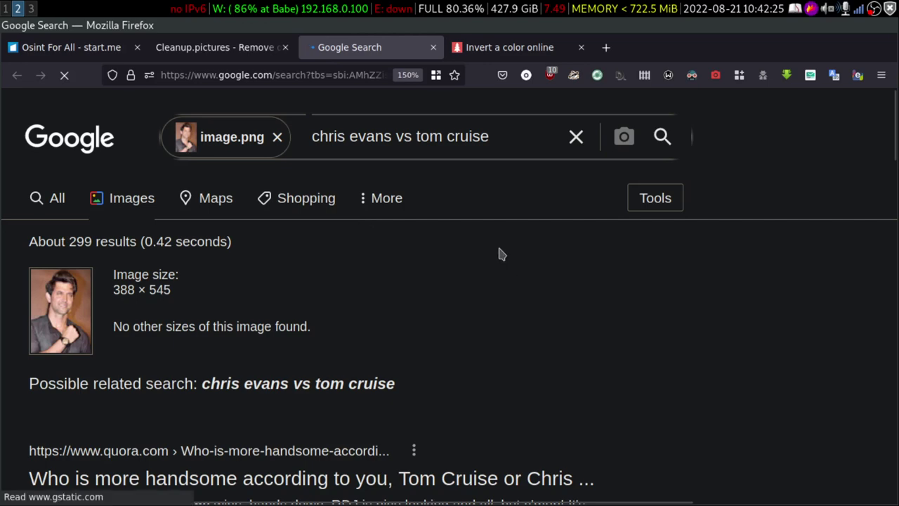
{"action": "scroll", "coordinate": [475, 246], "scroll_direction": "down", "scroll_amount": 5}
{"action": "scroll", "coordinate": [464, 251], "scroll_direction": "up", "scroll_amount": 5}
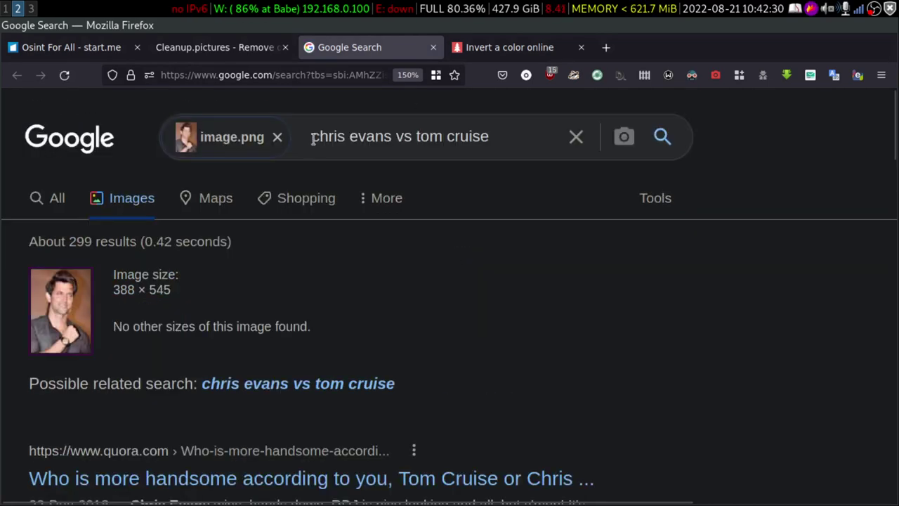
{"action": "left_click_drag", "start_coordinate": [311, 137], "coordinate": [496, 140]}
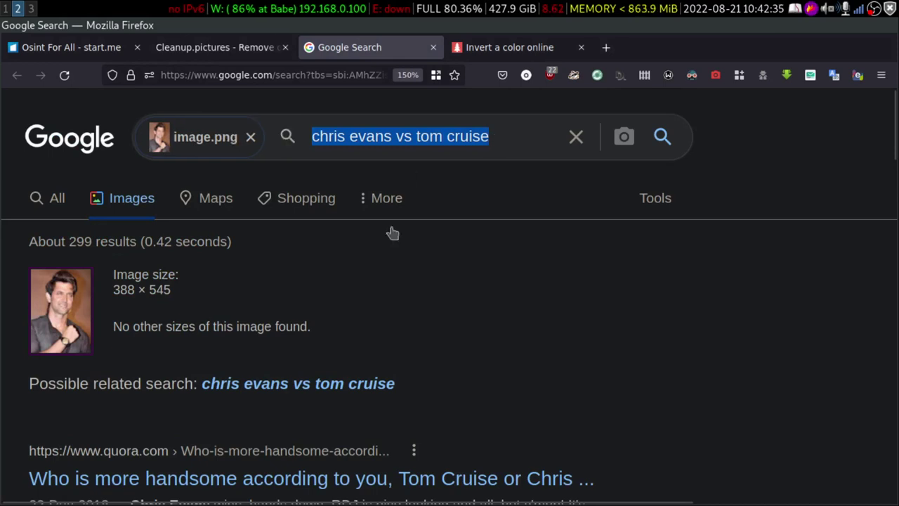
{"action": "right_click", "coordinate": [618, 137]}
{"action": "left_click", "coordinate": [478, 259]}
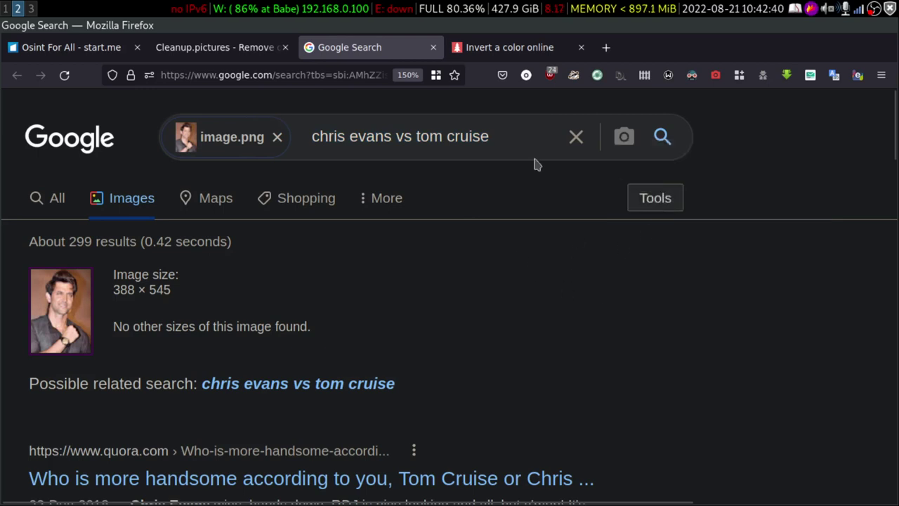
{"action": "scroll", "coordinate": [116, 354], "scroll_direction": "down", "scroll_amount": 1}
{"action": "scroll", "coordinate": [180, 261], "scroll_direction": "up", "scroll_amount": 1}
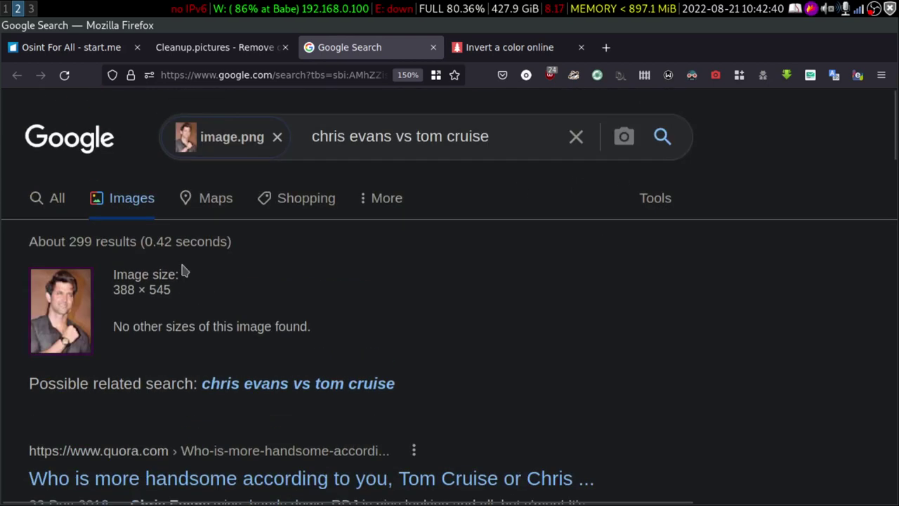
Step: Reread the suggested query and the search results, and compare them with the edited photo in Cleanup.pictures
{"action": "left_click_drag", "start_coordinate": [311, 136], "coordinate": [494, 136]}
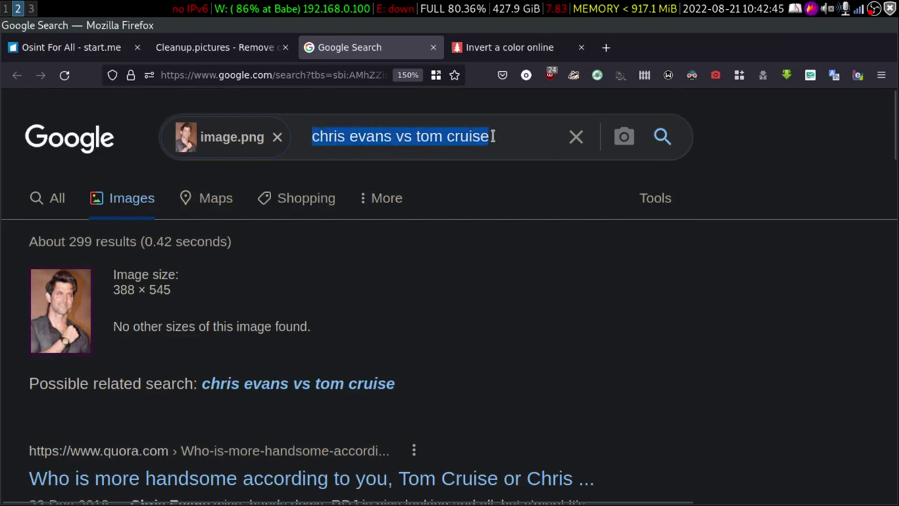
{"action": "left_click", "coordinate": [514, 279]}
{"action": "scroll", "coordinate": [423, 347], "scroll_direction": "down", "scroll_amount": 5}
{"action": "scroll", "coordinate": [412, 336], "scroll_direction": "up", "scroll_amount": 5}
{"action": "left_click_drag", "start_coordinate": [311, 135], "coordinate": [495, 169]}
{"action": "left_click", "coordinate": [473, 348]}
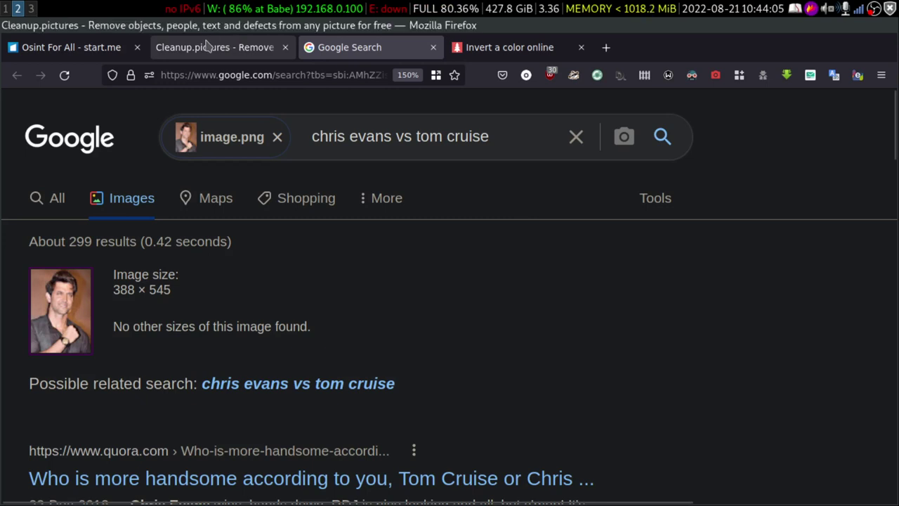
{"action": "left_click", "coordinate": [251, 45]}
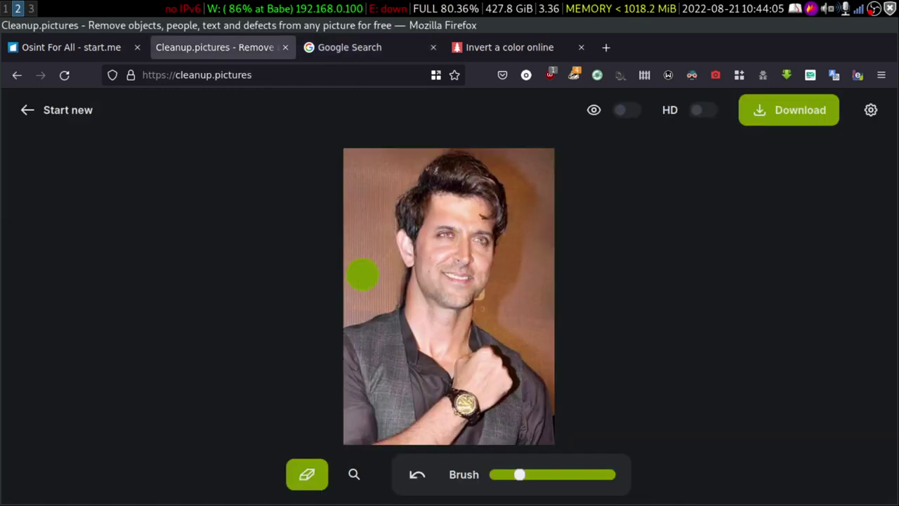
{"action": "left_click", "coordinate": [357, 52]}
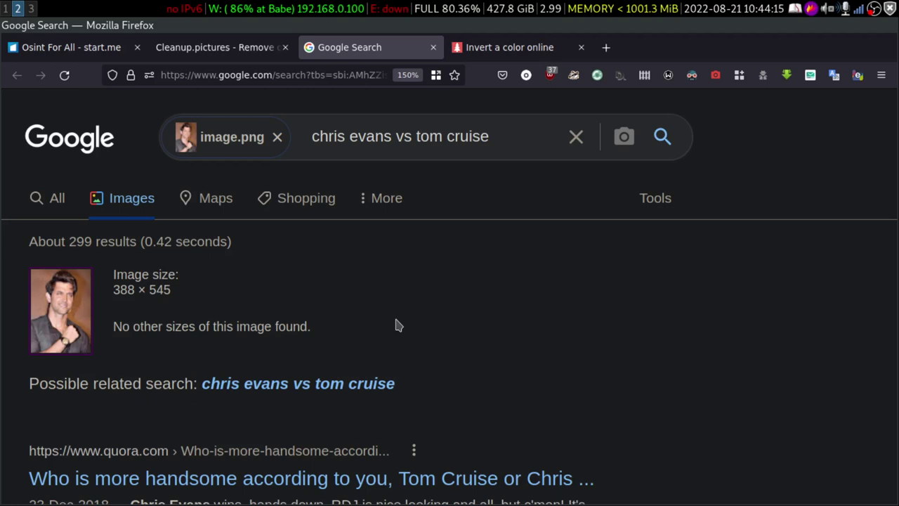
Step: Run a Google reverse image search on the original, unedited photo by uploading Hrithik.jpeg from the Pictures images folder
{"action": "left_click", "coordinate": [623, 137]}
{"action": "left_click", "coordinate": [355, 207]}
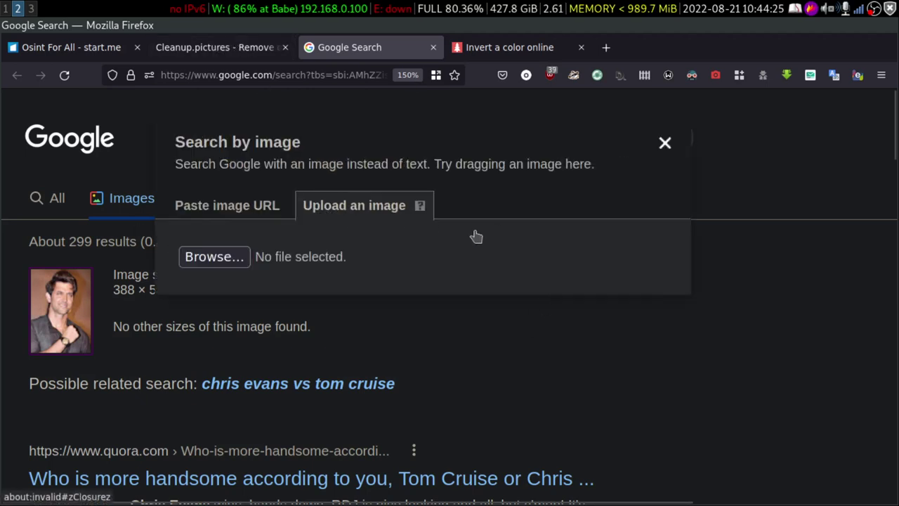
{"action": "left_click", "coordinate": [212, 264]}
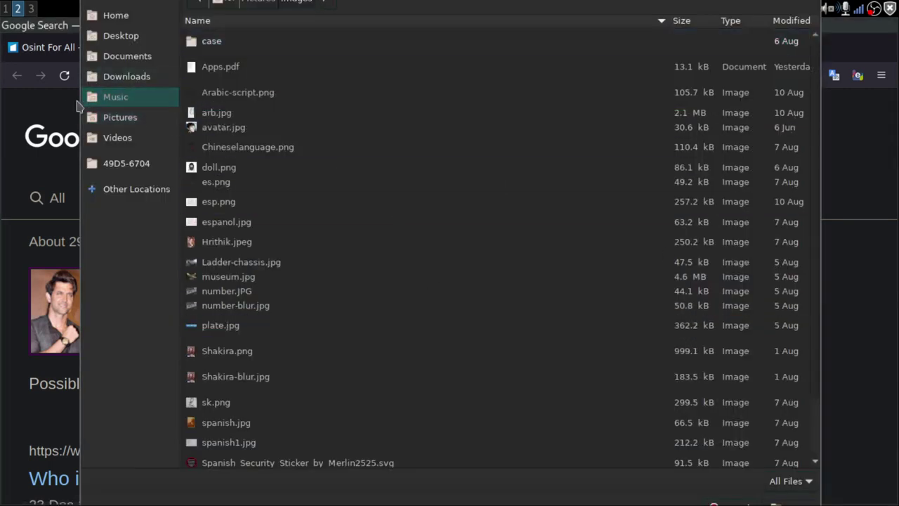
{"action": "left_click", "coordinate": [137, 117]}
{"action": "double_click", "coordinate": [281, 72]}
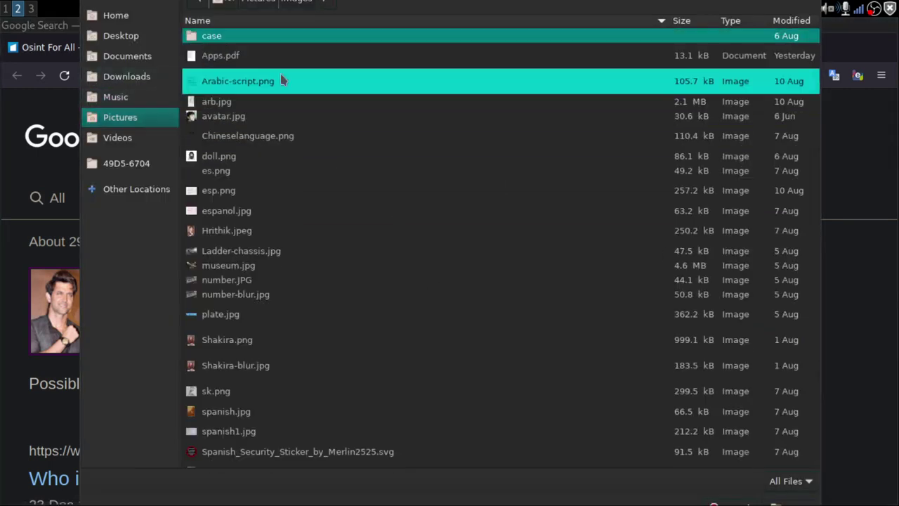
{"action": "scroll", "coordinate": [270, 95], "scroll_direction": "down", "scroll_amount": 1}
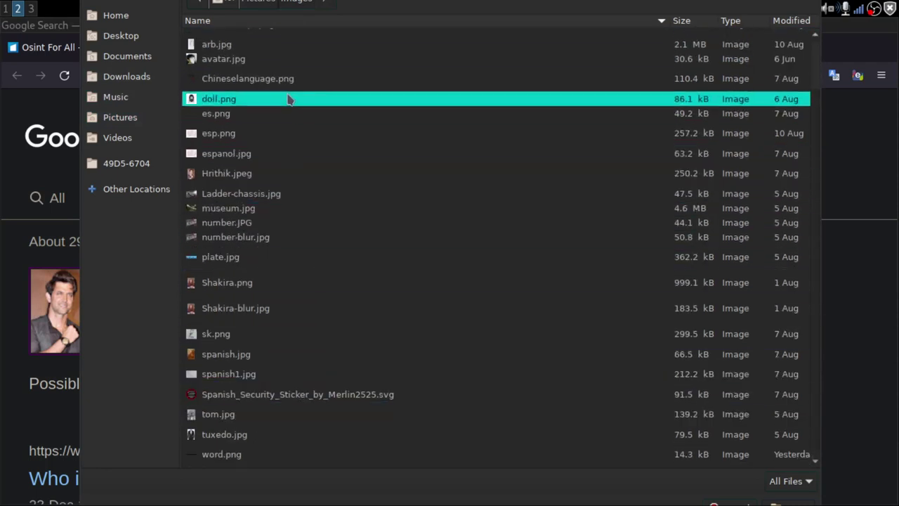
{"action": "scroll", "coordinate": [276, 119], "scroll_direction": "up", "scroll_amount": 1}
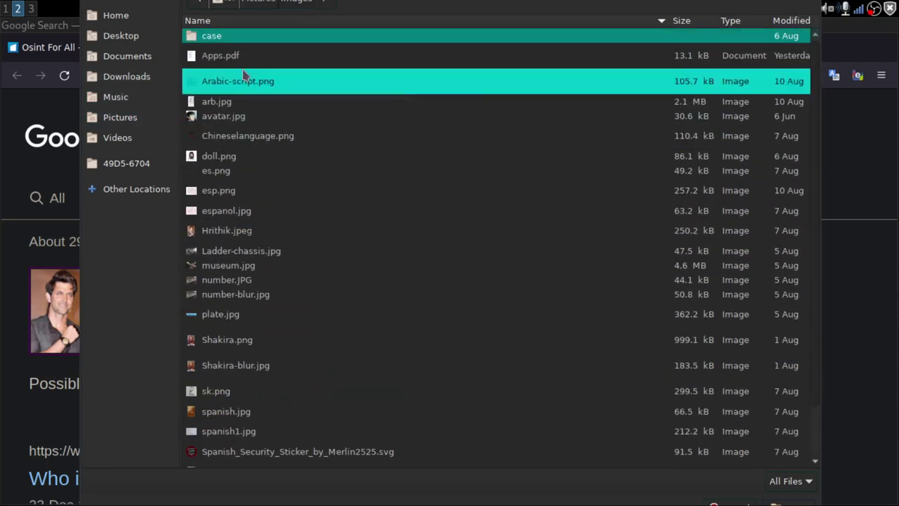
{"action": "left_click", "coordinate": [268, 239]}
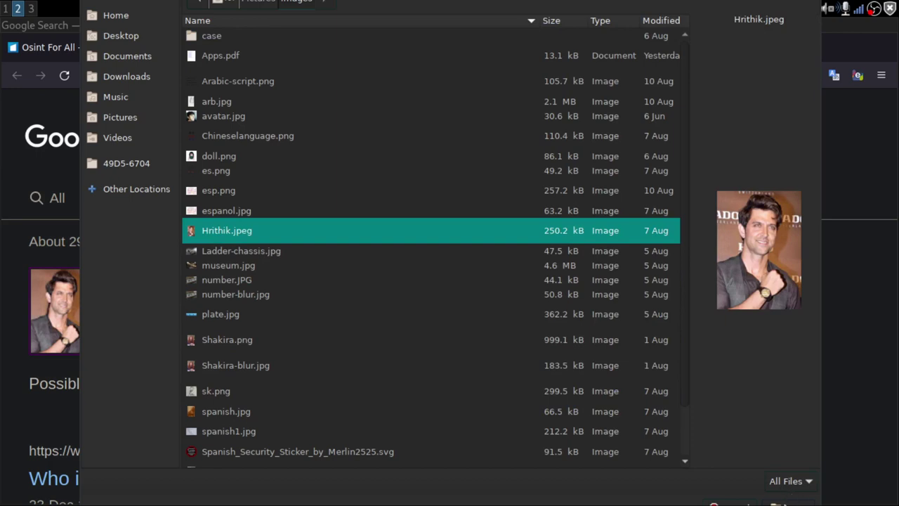
{"action": "key", "text": "Return"}
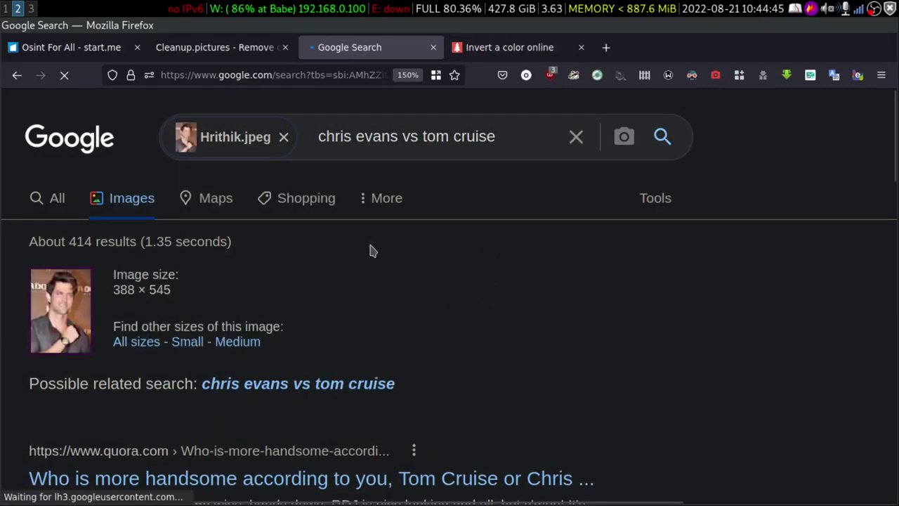
Step: Examine the Google results and suggested query for the original photo, and compare them with the edited photo in Cleanup.pictures
{"action": "scroll", "coordinate": [372, 232], "scroll_direction": "down", "scroll_amount": 6}
{"action": "scroll", "coordinate": [379, 224], "scroll_direction": "up", "scroll_amount": 6}
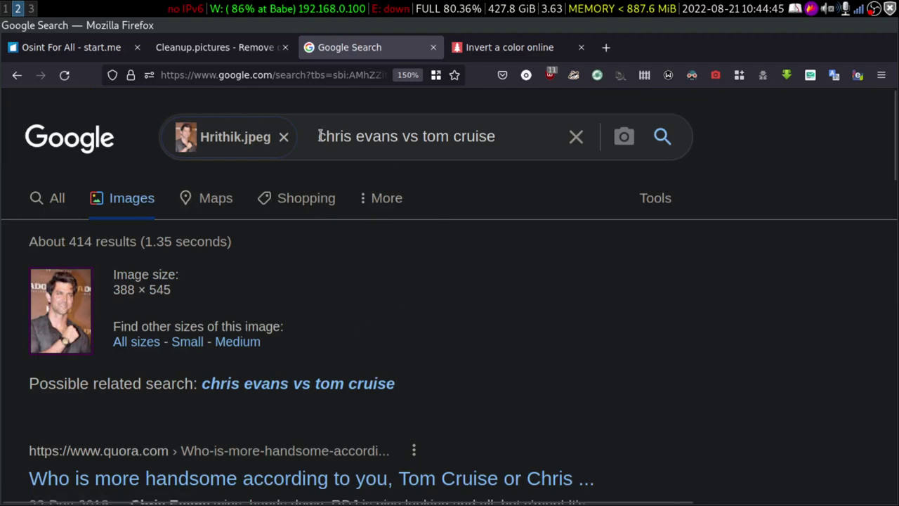
{"action": "left_click_drag", "start_coordinate": [320, 135], "coordinate": [528, 136]}
{"action": "scroll", "coordinate": [461, 236], "scroll_direction": "down", "scroll_amount": 15}
{"action": "scroll", "coordinate": [431, 283], "scroll_direction": "up", "scroll_amount": 15}
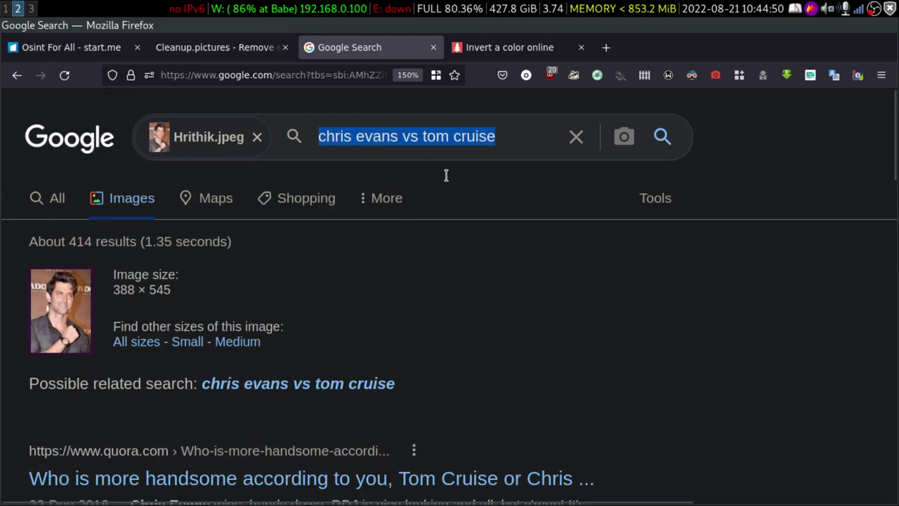
{"action": "left_click", "coordinate": [426, 143]}
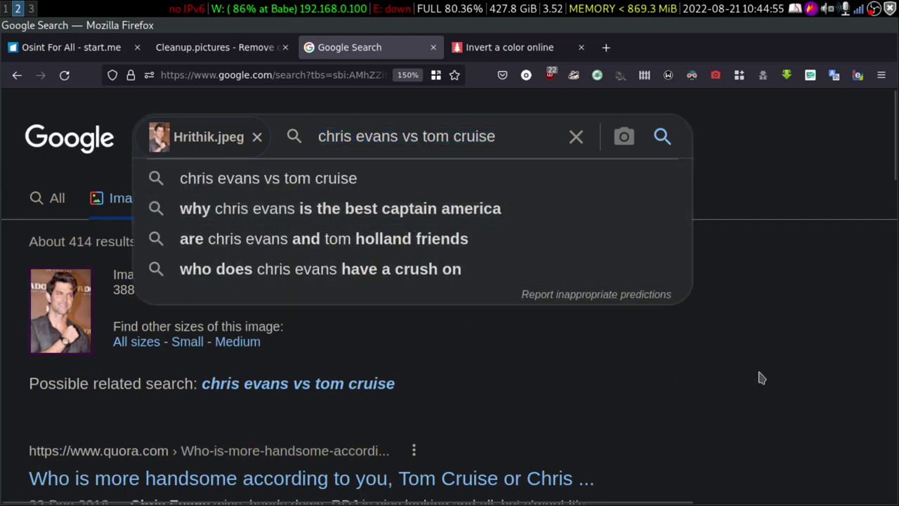
{"action": "left_click", "coordinate": [762, 378]}
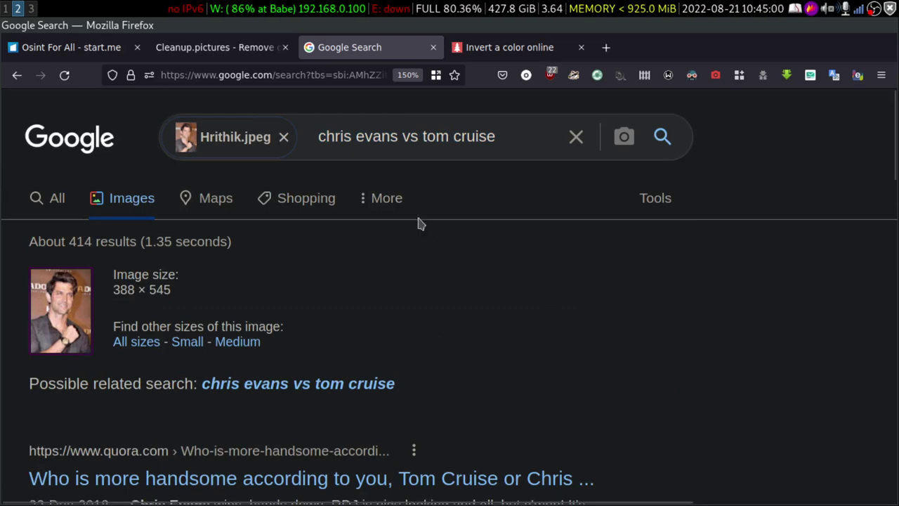
{"action": "left_click_drag", "start_coordinate": [319, 136], "coordinate": [490, 136]}
{"action": "left_click", "coordinate": [590, 416]}
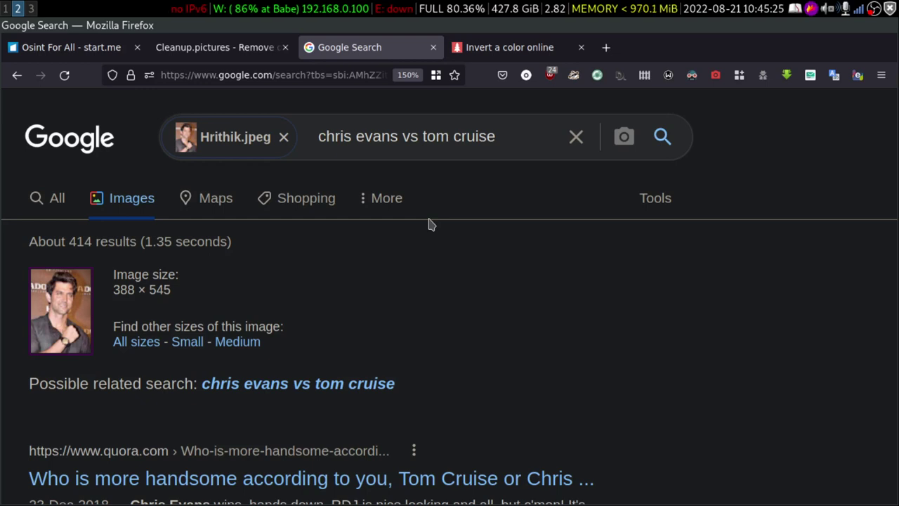
{"action": "left_click", "coordinate": [225, 46]}
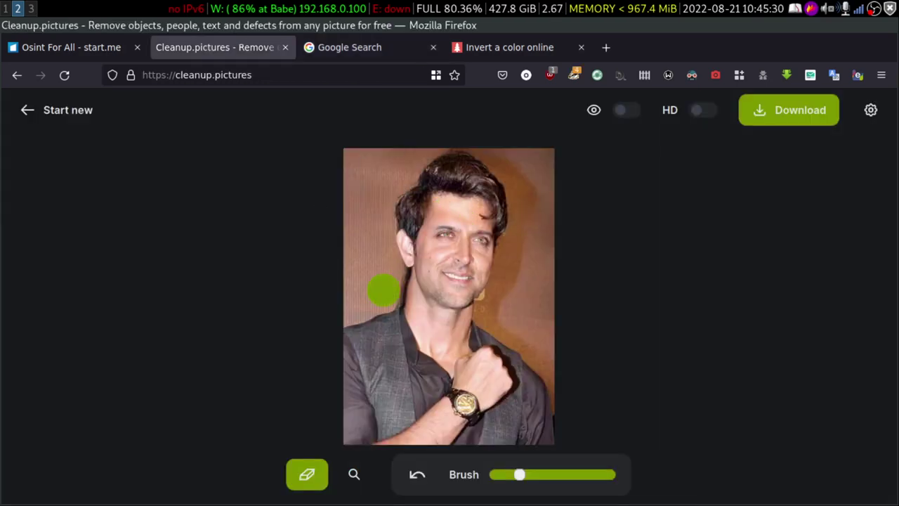
{"action": "left_click", "coordinate": [410, 48]}
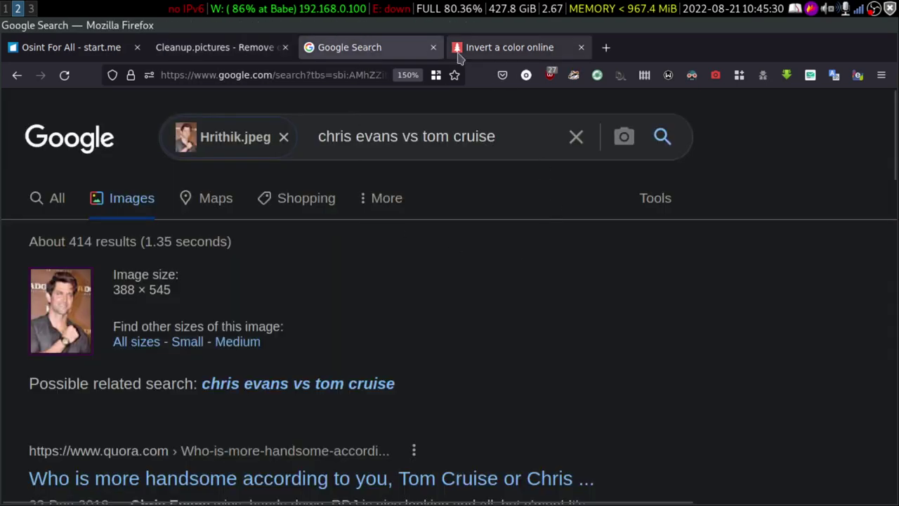
Step: Close the Google results and open search4faces.com in a new tab from the start.me list of reverse image sources
{"action": "left_click", "coordinate": [433, 49]}
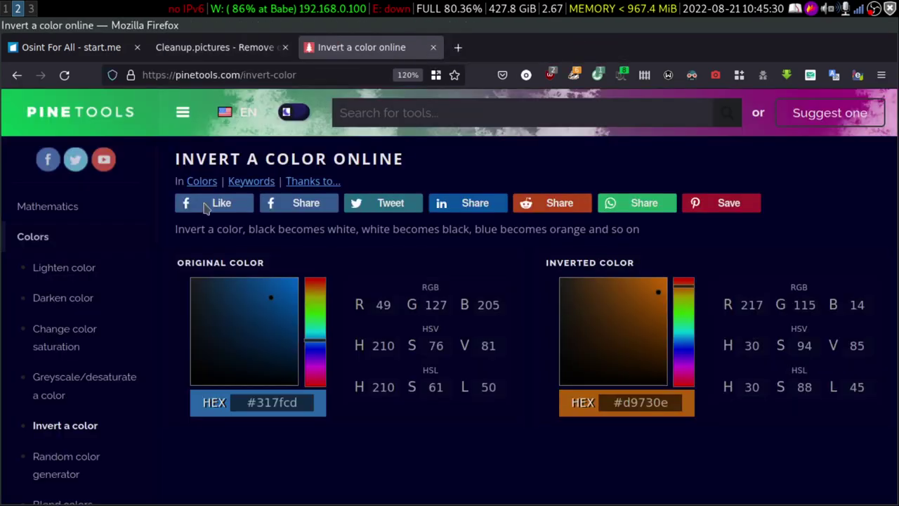
{"action": "left_click", "coordinate": [90, 49]}
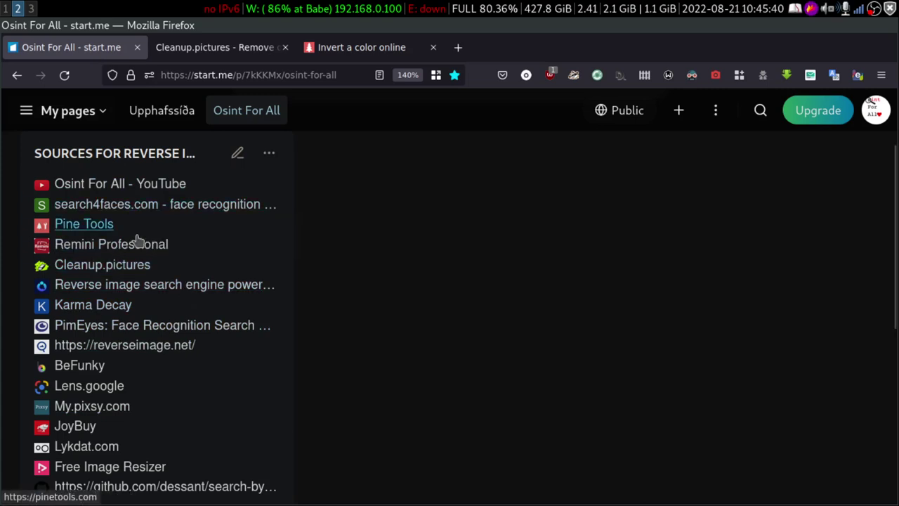
{"action": "right_click", "coordinate": [180, 210]}
{"action": "left_click", "coordinate": [429, 225]}
{"action": "left_click", "coordinate": [191, 207]}
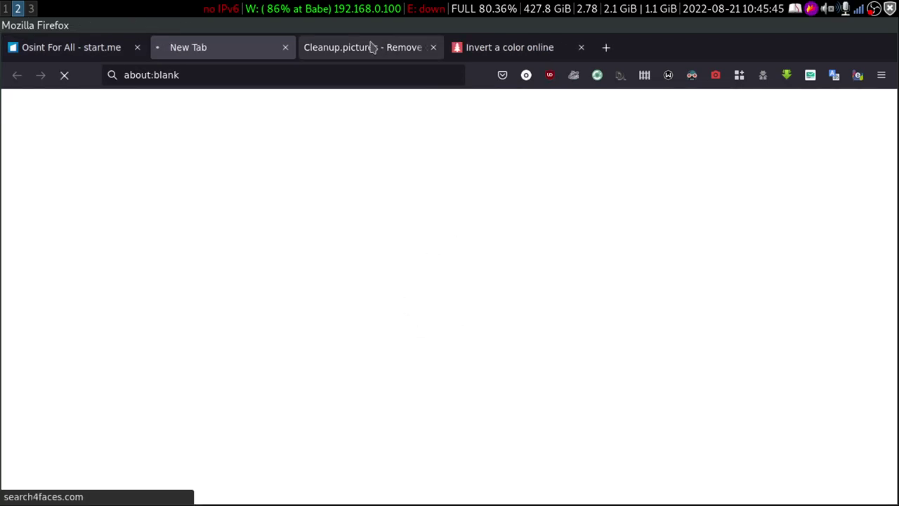
Step: Close the Cleanup.pictures and PineTools tabs, leaving start.me and search4faces.com open
{"action": "left_click", "coordinate": [371, 47]}
{"action": "left_click", "coordinate": [434, 47]}
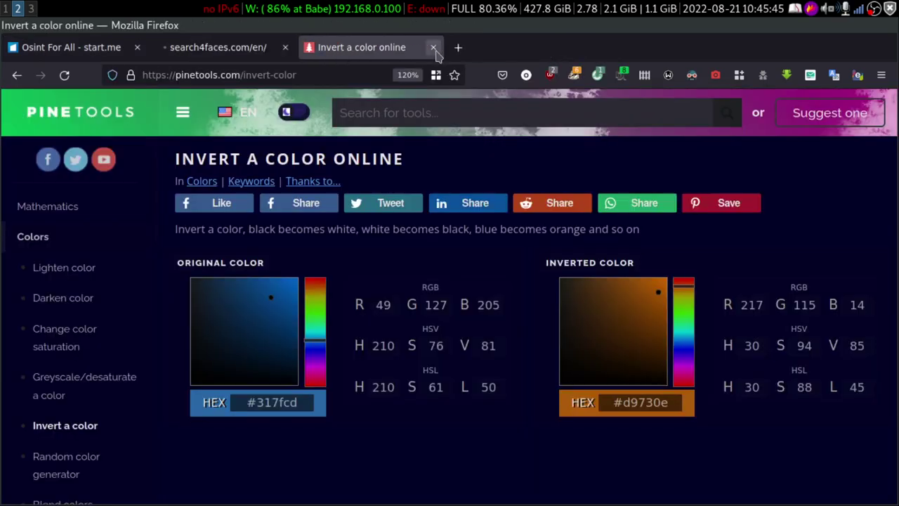
{"action": "left_click", "coordinate": [433, 47]}
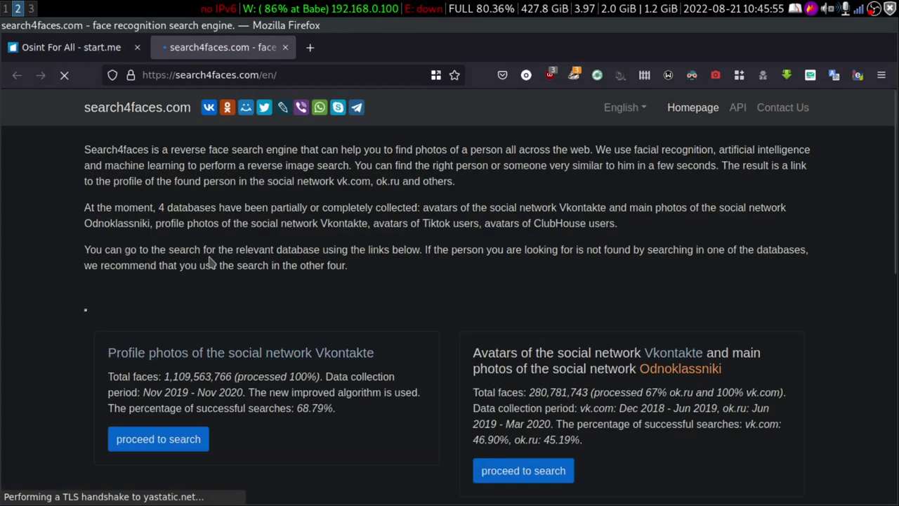
Step: Read the search4faces.com introduction at 140% zoom and highlight the opening of the sentence about its 4 databases
{"action": "scroll", "coordinate": [433, 231], "scroll_direction": "down", "scroll_amount": 5}
{"action": "scroll", "coordinate": [297, 295], "scroll_direction": "up", "scroll_amount": 4}
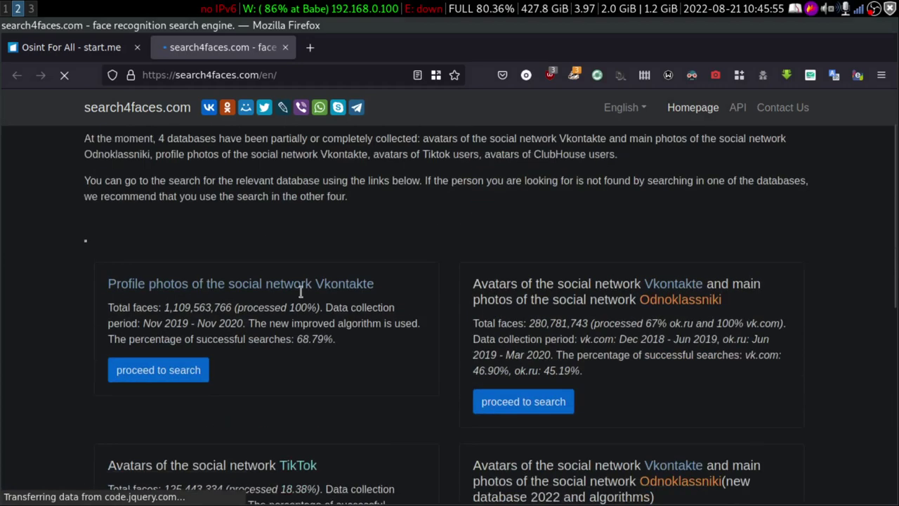
{"action": "scroll", "coordinate": [297, 295], "scroll_direction": "up", "scroll_amount": 3}
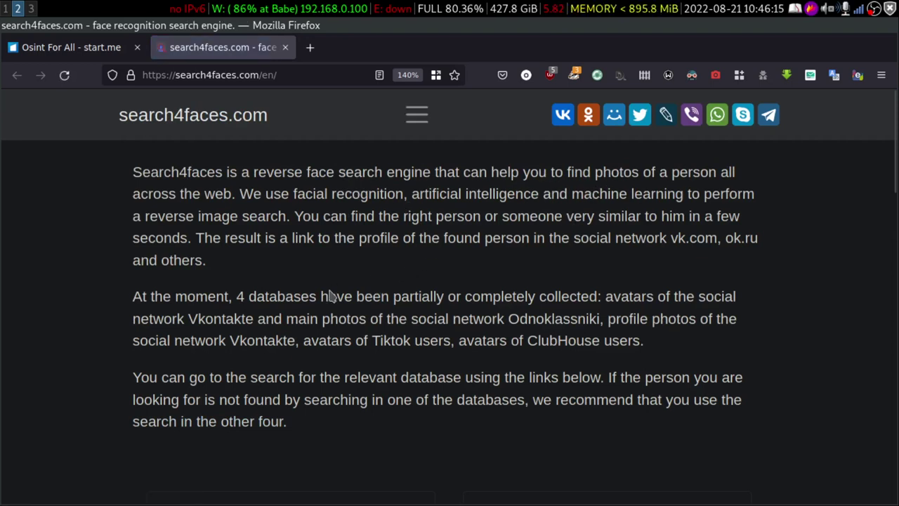
{"action": "scroll", "coordinate": [358, 270], "scroll_direction": "down", "scroll_amount": 3}
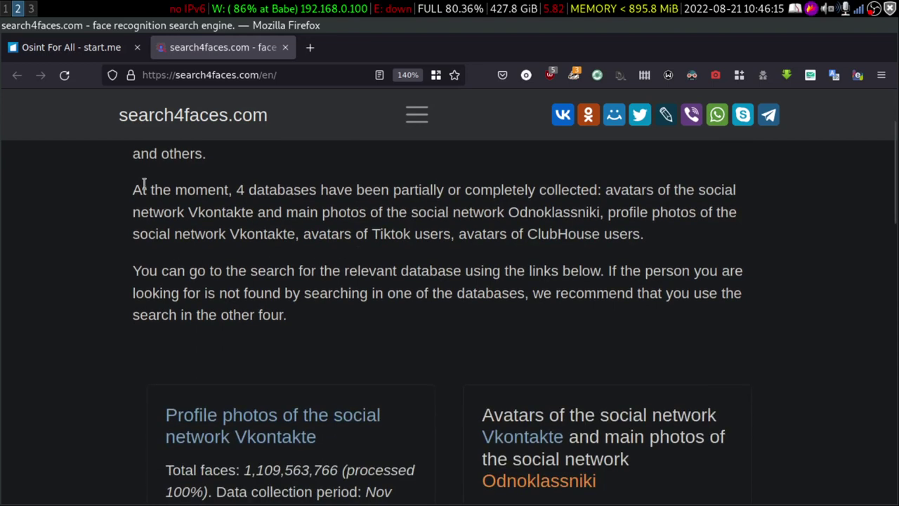
{"action": "left_click_drag", "start_coordinate": [134, 191], "coordinate": [304, 195]}
{"action": "left_click", "coordinate": [321, 211]}
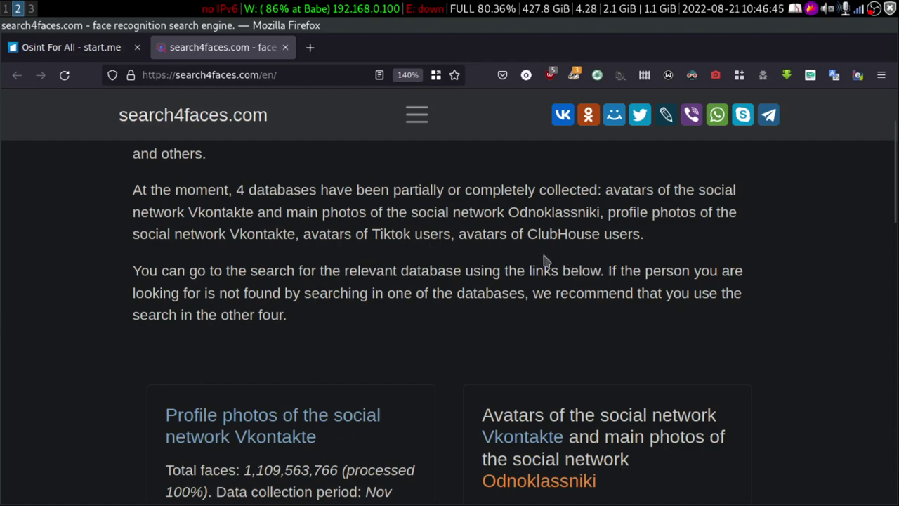
Step: Look over the homepage's social network database cards and their collection details
{"action": "scroll", "coordinate": [534, 260], "scroll_direction": "down", "scroll_amount": 5}
{"action": "scroll", "coordinate": [371, 364], "scroll_direction": "up", "scroll_amount": 1}
{"action": "scroll", "coordinate": [383, 323], "scroll_direction": "up", "scroll_amount": 4}
{"action": "scroll", "coordinate": [197, 245], "scroll_direction": "down", "scroll_amount": 6}
{"action": "scroll", "coordinate": [299, 333], "scroll_direction": "up", "scroll_amount": 1}
{"action": "scroll", "coordinate": [299, 333], "scroll_direction": "up", "scroll_amount": 4}
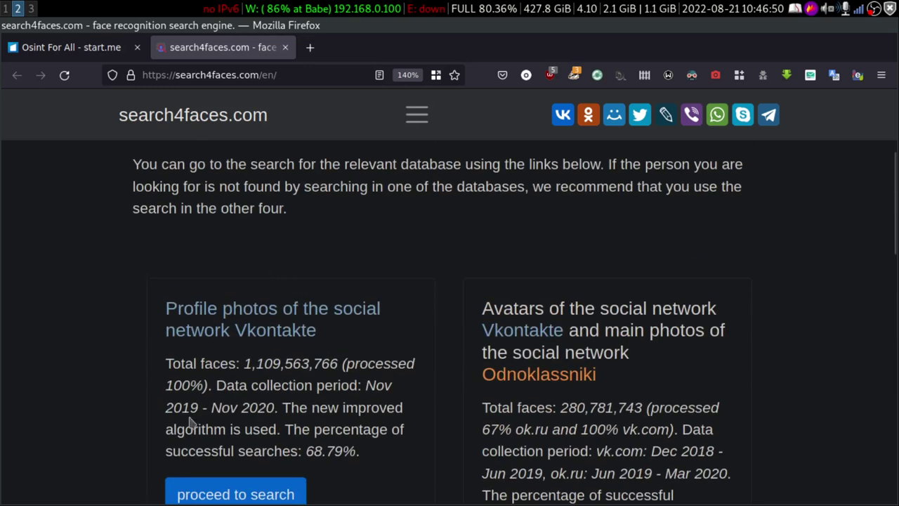
{"action": "scroll", "coordinate": [314, 353], "scroll_direction": "up", "scroll_amount": 3}
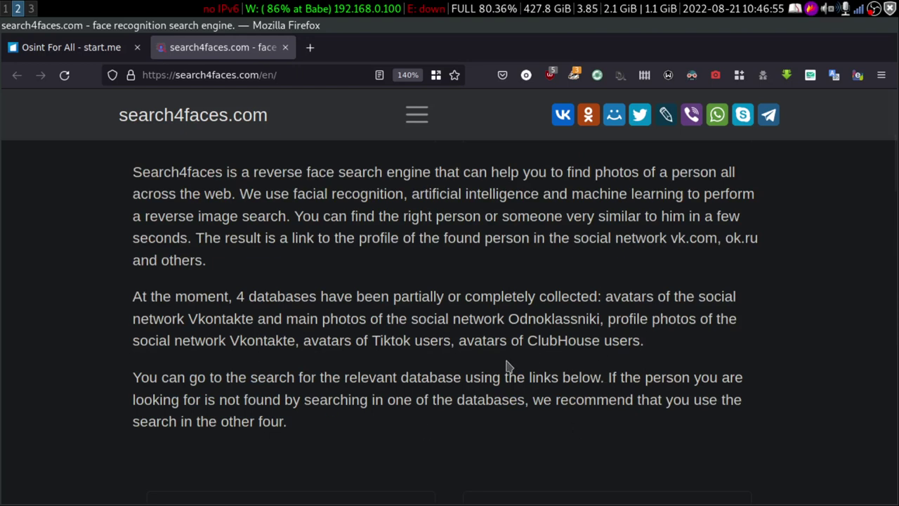
Step: Highlight ClubHouse in the database description, review the matching database cards, and check the site's navigation options
{"action": "double_click", "coordinate": [525, 340]}
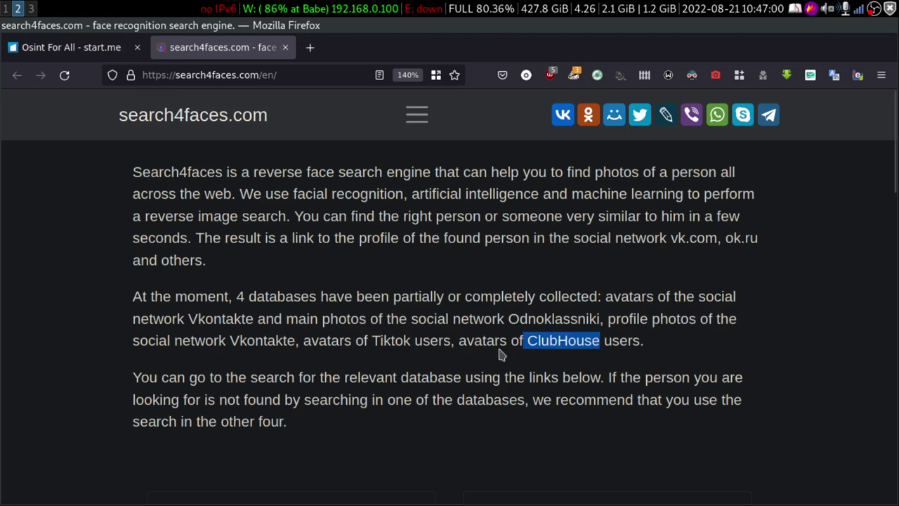
{"action": "scroll", "coordinate": [464, 304], "scroll_direction": "down", "scroll_amount": 10}
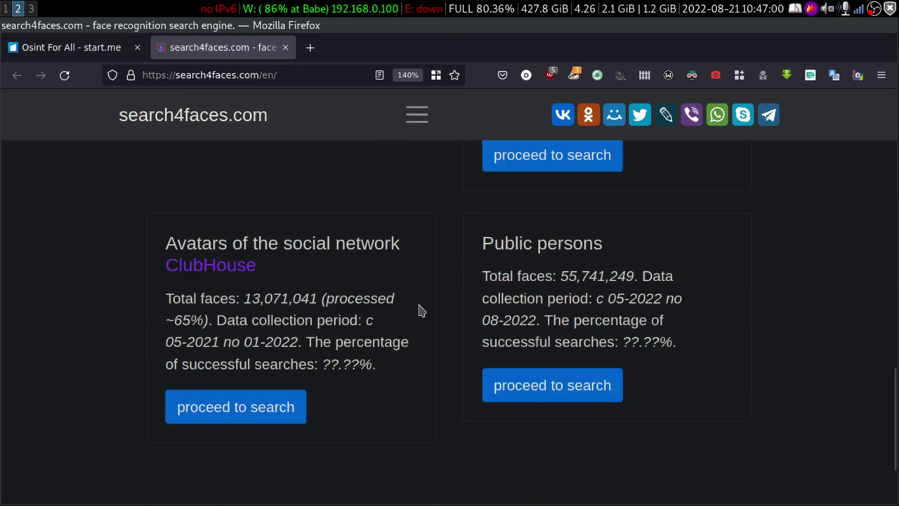
{"action": "scroll", "coordinate": [143, 257], "scroll_direction": "up", "scroll_amount": 5}
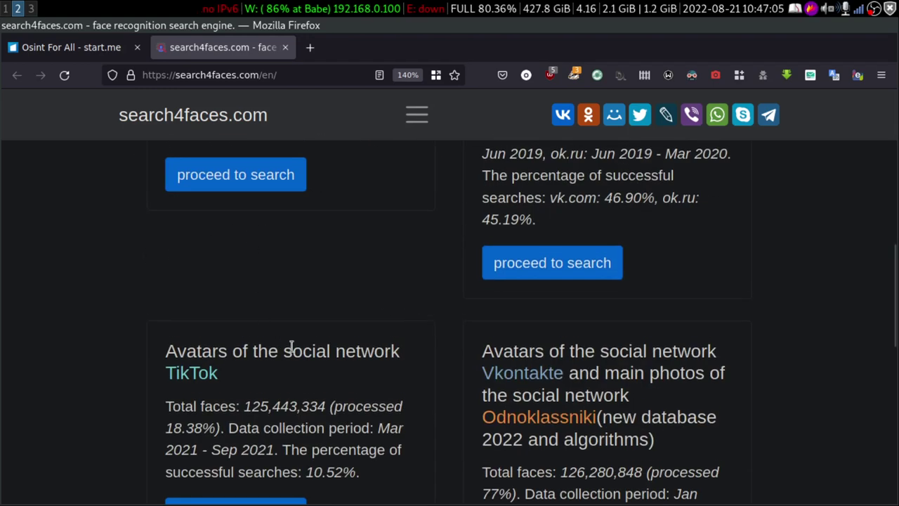
{"action": "scroll", "coordinate": [331, 323], "scroll_direction": "up", "scroll_amount": 5}
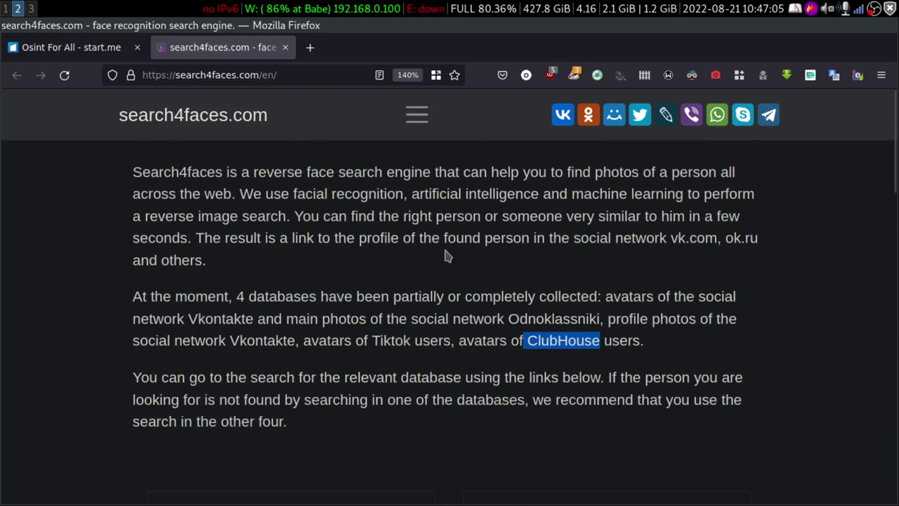
{"action": "left_click", "coordinate": [413, 125]}
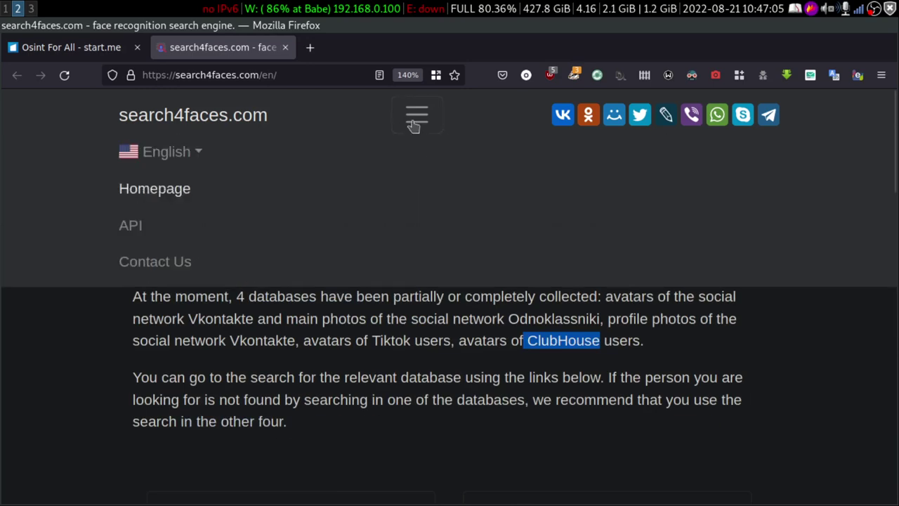
{"action": "left_click", "coordinate": [414, 125]}
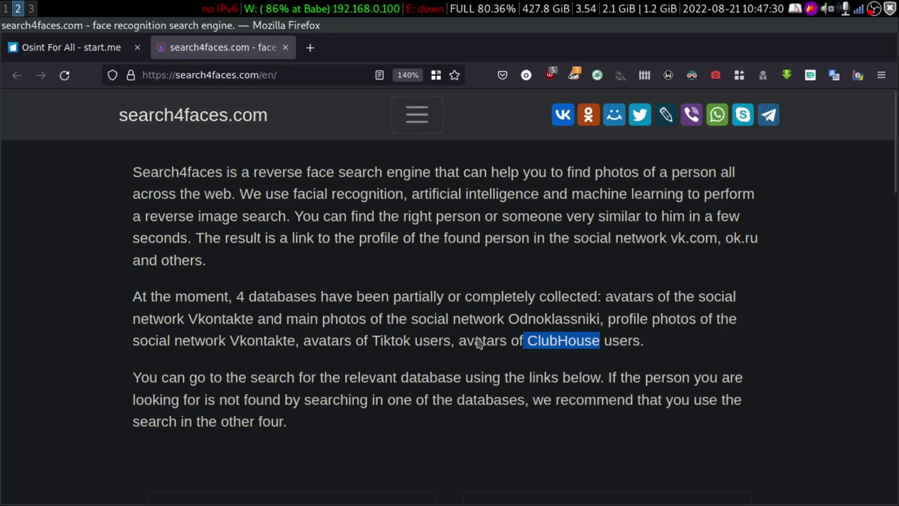
Step: Open the face search page for the TikTok avatars database
{"action": "scroll", "coordinate": [449, 309], "scroll_direction": "down", "scroll_amount": 5}
{"action": "scroll", "coordinate": [435, 306], "scroll_direction": "up", "scroll_amount": 4}
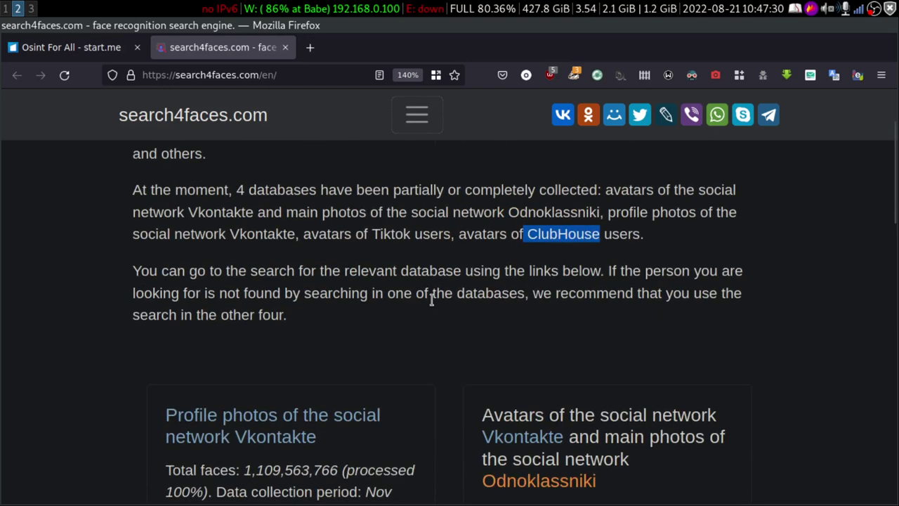
{"action": "scroll", "coordinate": [431, 300], "scroll_direction": "down", "scroll_amount": 6}
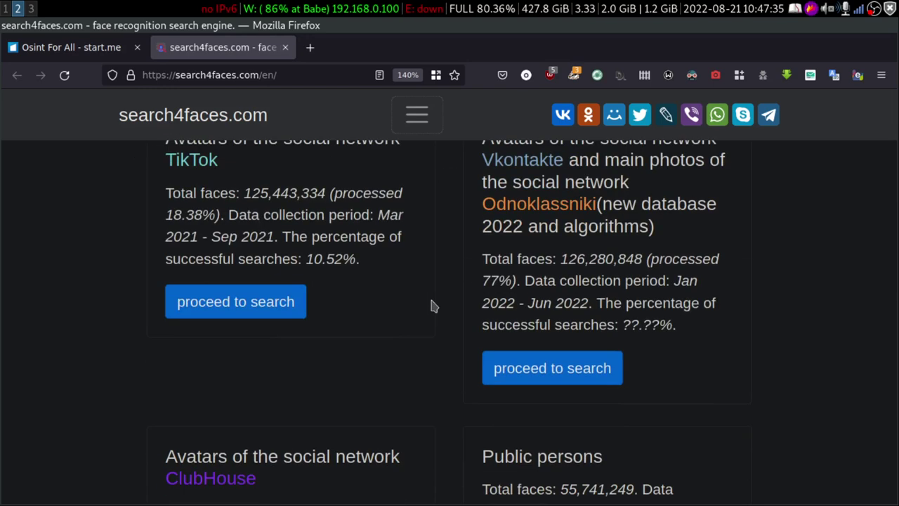
{"action": "scroll", "coordinate": [393, 281], "scroll_direction": "down", "scroll_amount": 4}
{"action": "scroll", "coordinate": [316, 287], "scroll_direction": "up", "scroll_amount": 4}
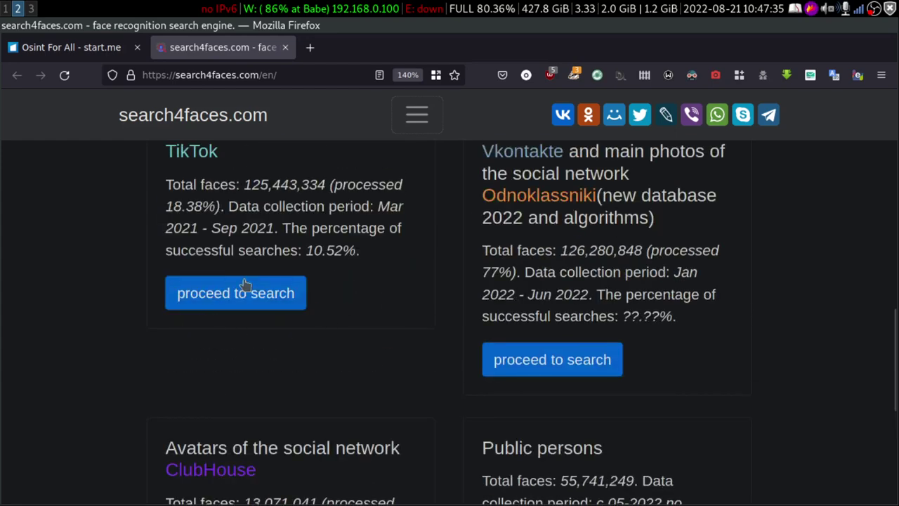
{"action": "left_click", "coordinate": [237, 293]}
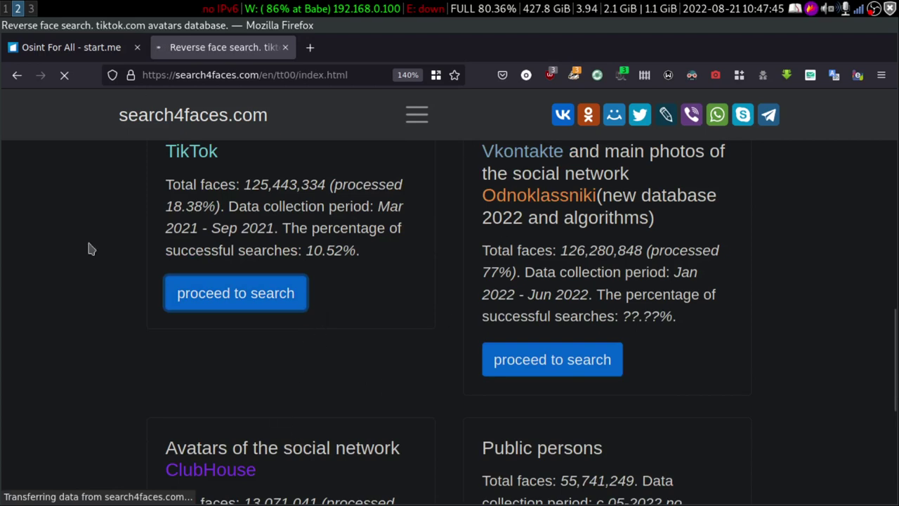
Step: Review the TikTok avatars search page, including its database details, photo upload area, and gender, age, country and city filters
{"action": "left_click", "coordinate": [64, 75]}
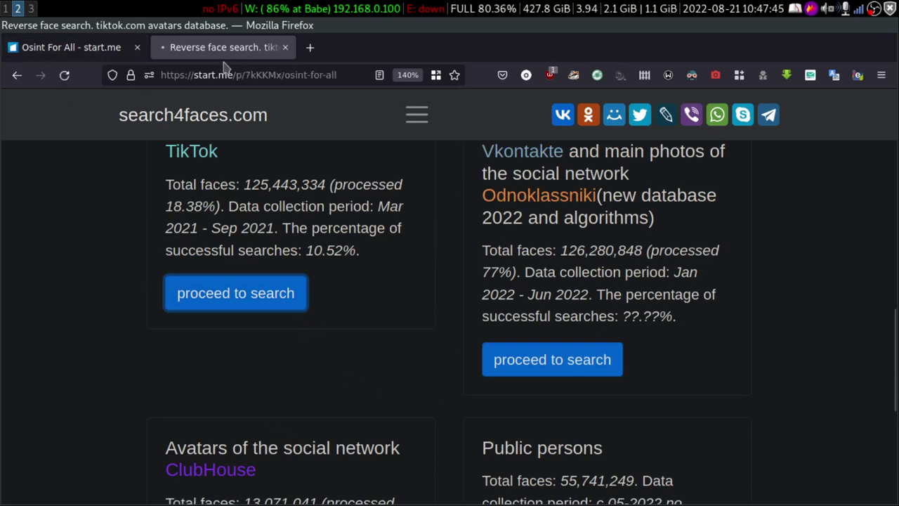
{"action": "left_click", "coordinate": [120, 48]}
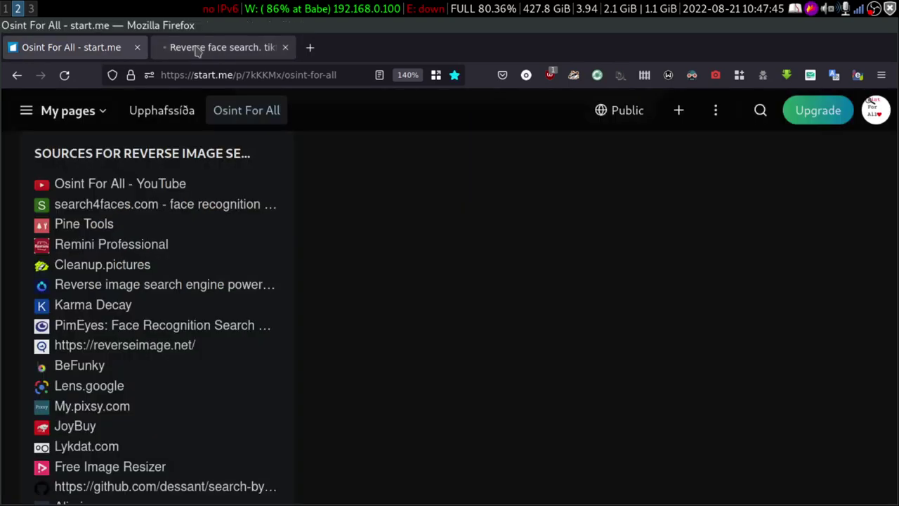
{"action": "left_click", "coordinate": [210, 50]}
{"action": "scroll", "coordinate": [380, 316], "scroll_direction": "down", "scroll_amount": 5}
{"action": "scroll", "coordinate": [377, 231], "scroll_direction": "up", "scroll_amount": 10}
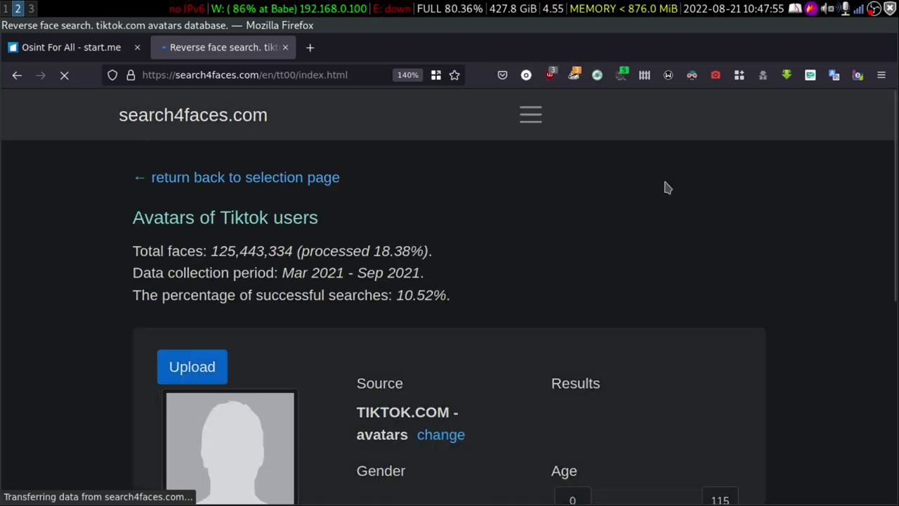
{"action": "scroll", "coordinate": [459, 301], "scroll_direction": "down", "scroll_amount": 3}
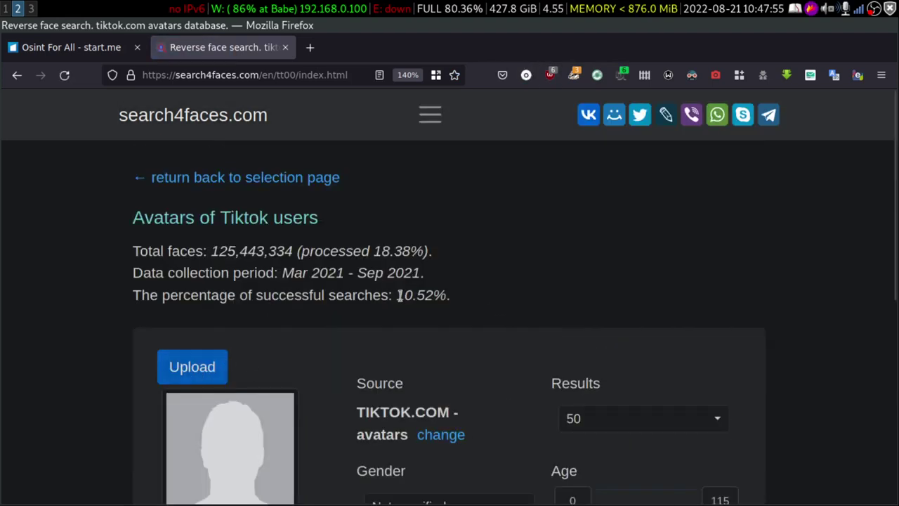
{"action": "scroll", "coordinate": [395, 296], "scroll_direction": "down", "scroll_amount": 3}
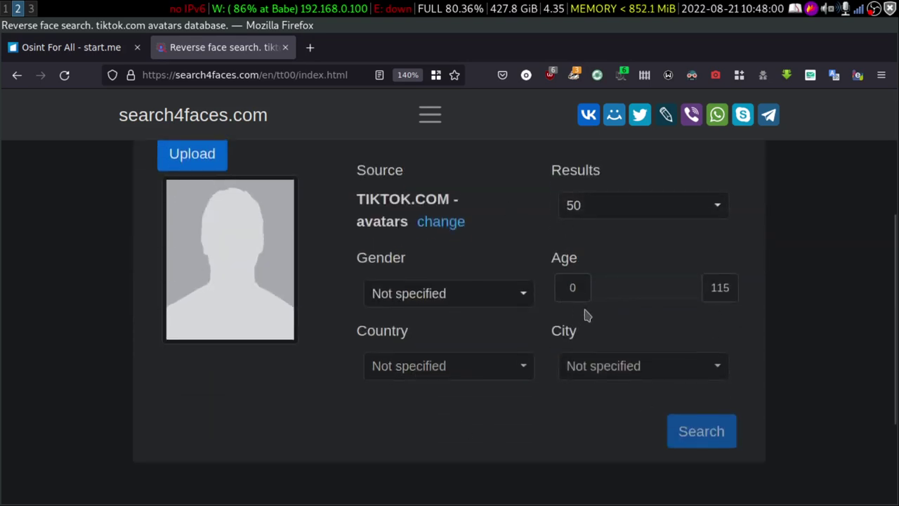
{"action": "mouse_move", "coordinate": [580, 292]}
{"action": "left_mouse_down"}
{"action": "mouse_move", "coordinate": [632, 289]}
{"action": "mouse_move", "coordinate": [566, 289]}
{"action": "left_mouse_up"}
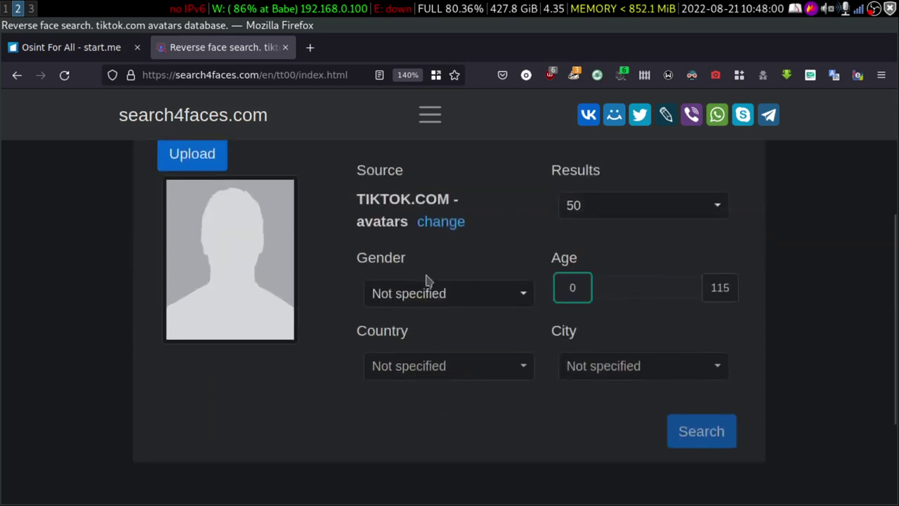
{"action": "left_click", "coordinate": [457, 293]}
{"action": "left_click", "coordinate": [453, 295]}
{"action": "scroll", "coordinate": [353, 371], "scroll_direction": "up", "scroll_amount": 5}
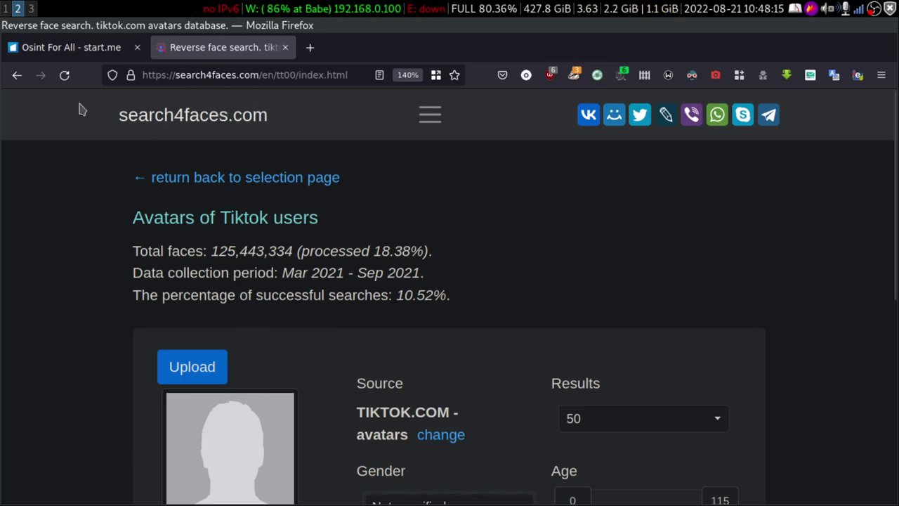
Step: Return to the database selection page and highlight the TikTok card's total faces, data collection period and percentage of successful searches
{"action": "left_click", "coordinate": [17, 74]}
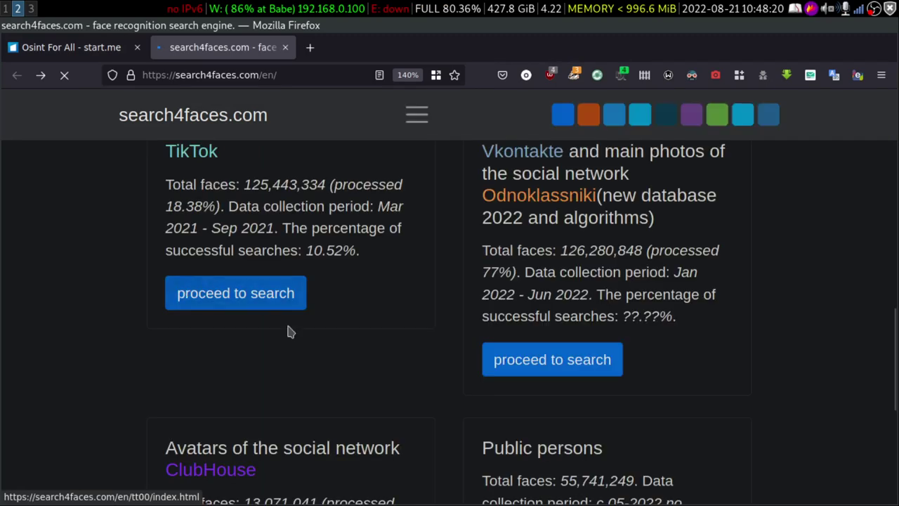
{"action": "left_click_drag", "start_coordinate": [241, 184], "coordinate": [352, 184]}
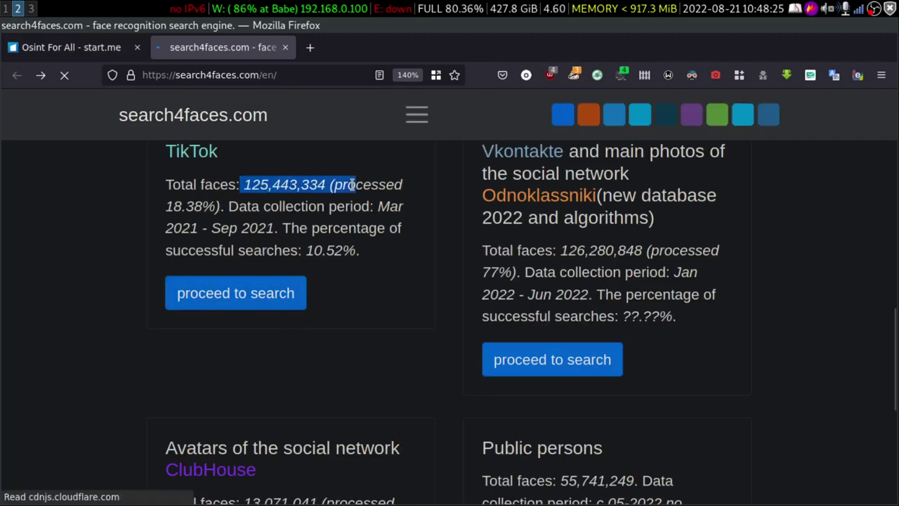
{"action": "left_click", "coordinate": [269, 184]}
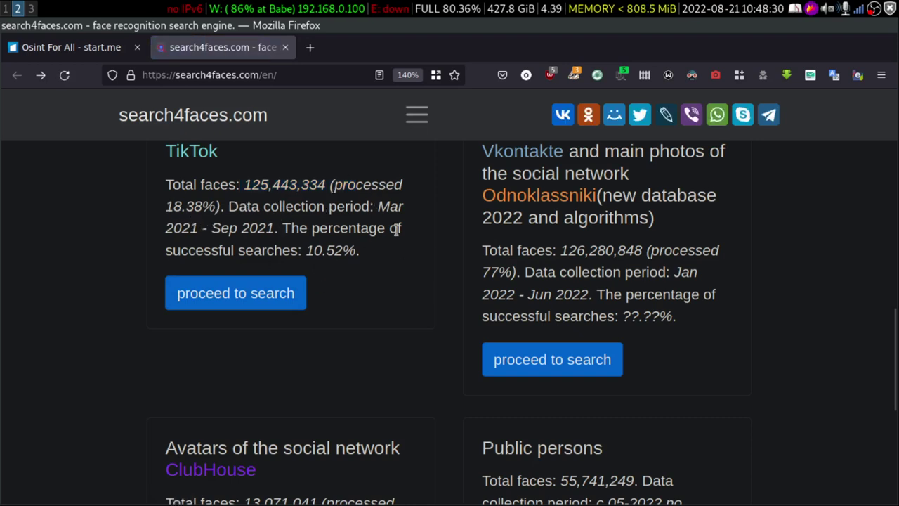
{"action": "left_click_drag", "start_coordinate": [378, 206], "coordinate": [401, 242]}
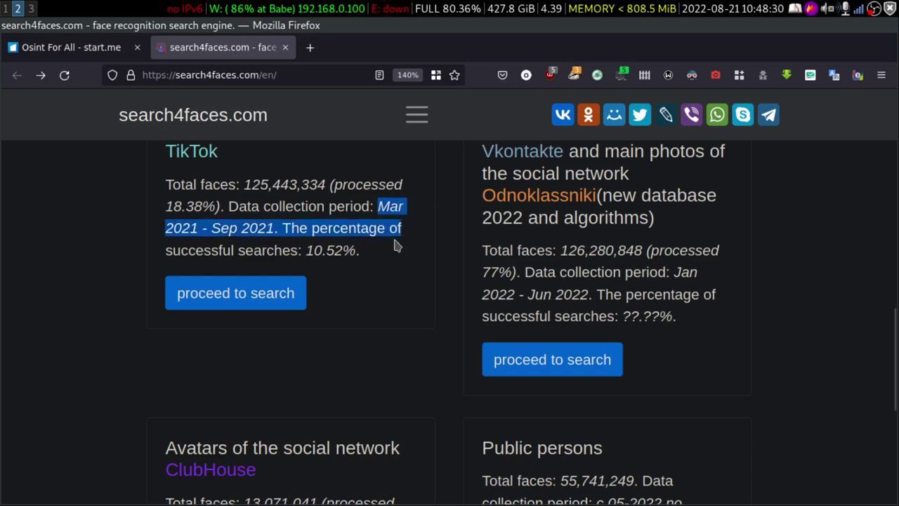
{"action": "left_click_drag", "start_coordinate": [351, 256], "coordinate": [166, 248]}
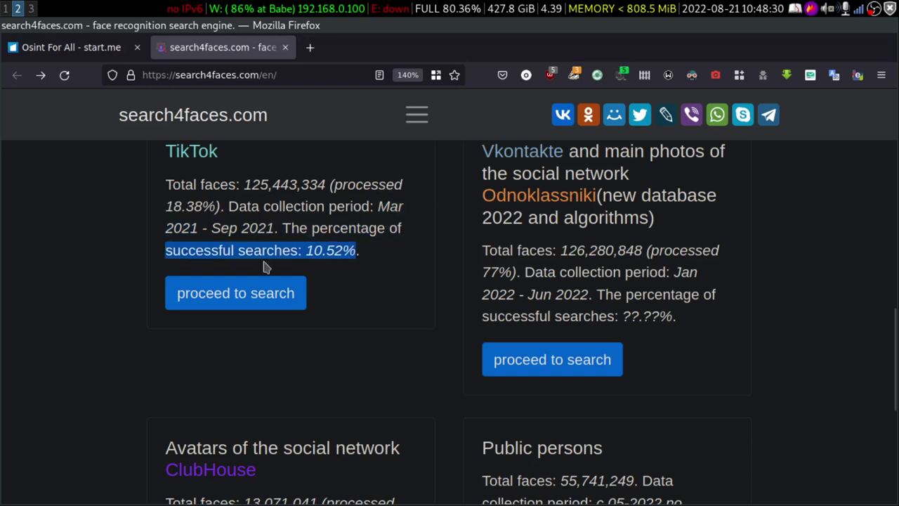
{"action": "left_click", "coordinate": [309, 250]}
{"action": "left_click_drag", "start_coordinate": [395, 249], "coordinate": [384, 259]}
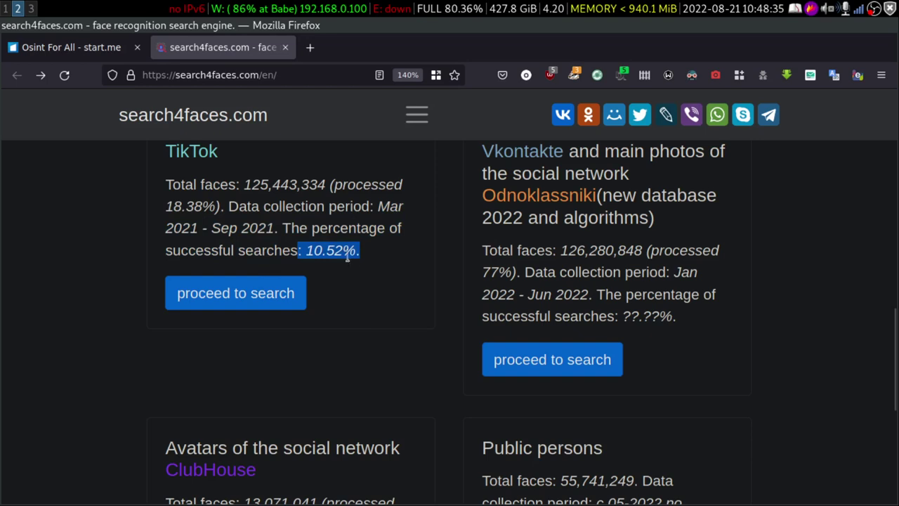
Step: Highlight the percentage of successful searches on the ClubHouse database card and return to the homepage introduction
{"action": "scroll", "coordinate": [386, 319], "scroll_direction": "up", "scroll_amount": 1}
{"action": "scroll", "coordinate": [372, 316], "scroll_direction": "down", "scroll_amount": 5}
{"action": "scroll", "coordinate": [337, 306], "scroll_direction": "up", "scroll_amount": 2}
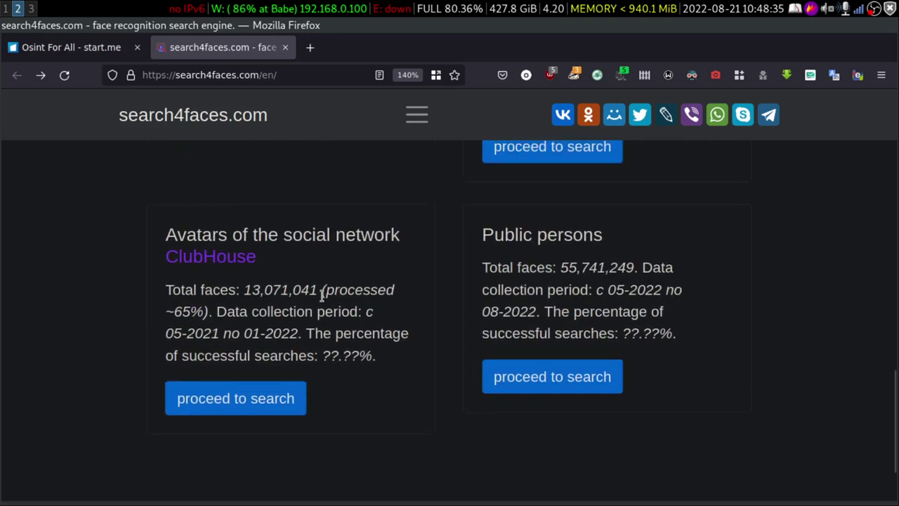
{"action": "left_click_drag", "start_coordinate": [320, 351], "coordinate": [401, 361]}
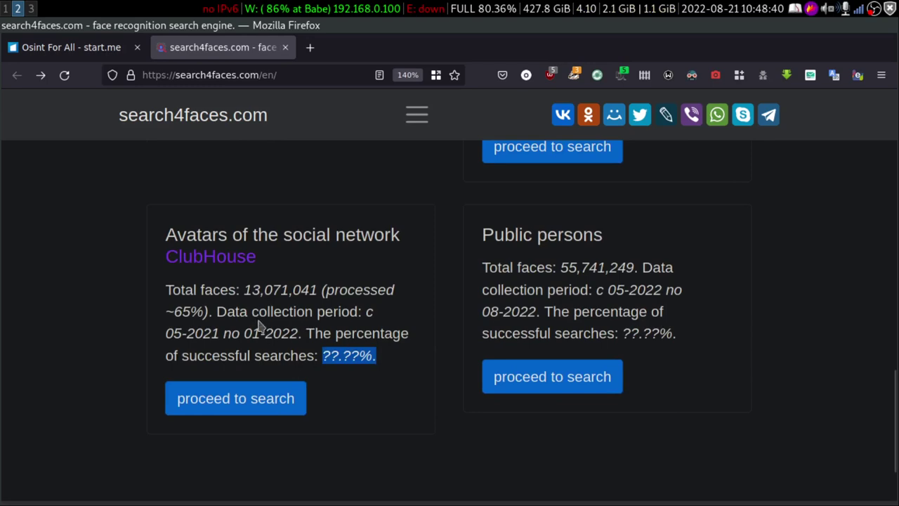
{"action": "scroll", "coordinate": [268, 301], "scroll_direction": "up", "scroll_amount": 8}
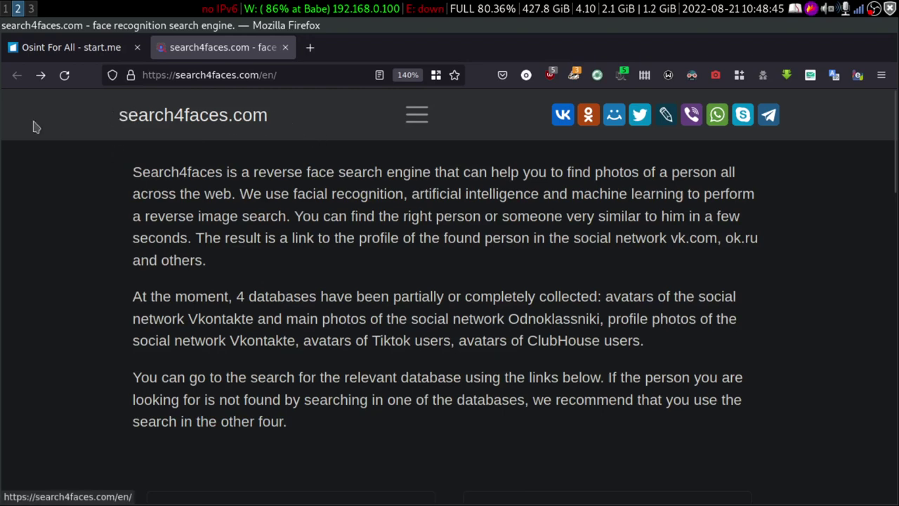
Step: Open Karma Decay in a new tab from the Osint For All link list and continue to its HTTP site
{"action": "left_click", "coordinate": [20, 50]}
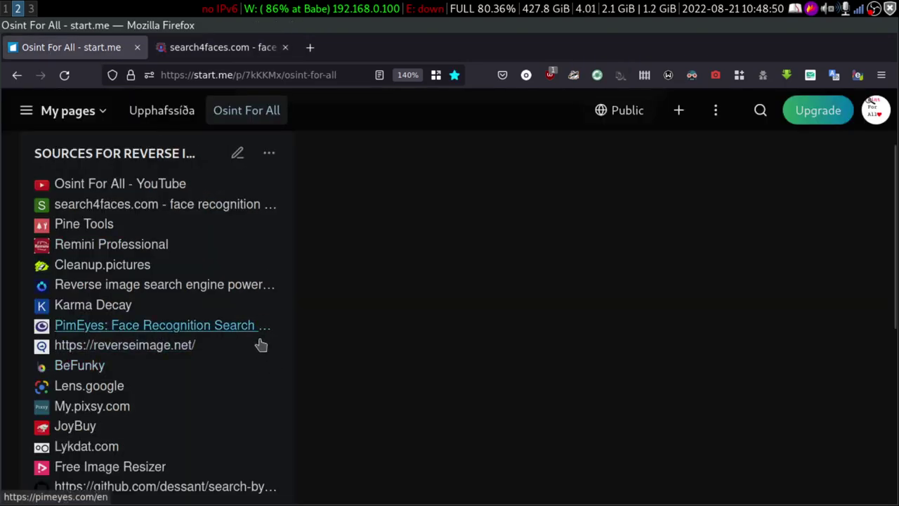
{"action": "right_click", "coordinate": [111, 310]}
{"action": "left_click", "coordinate": [332, 253]}
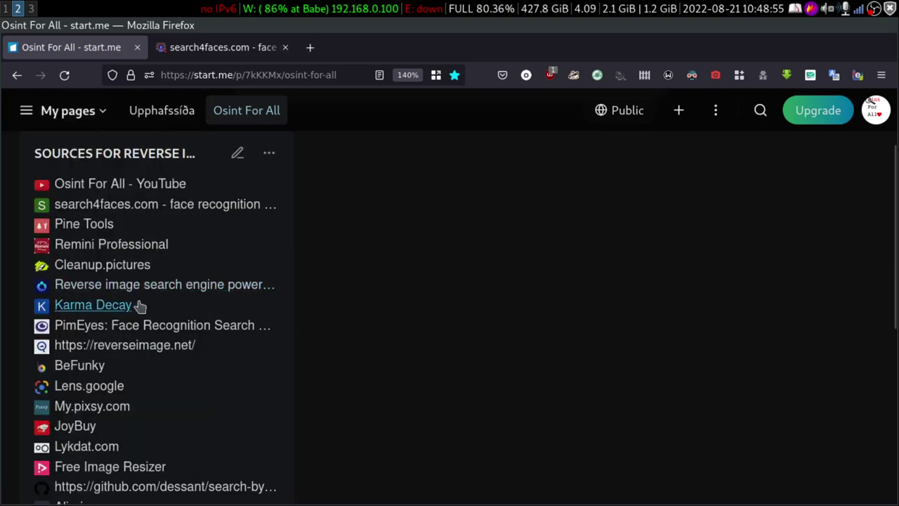
{"action": "left_click", "coordinate": [253, 309]}
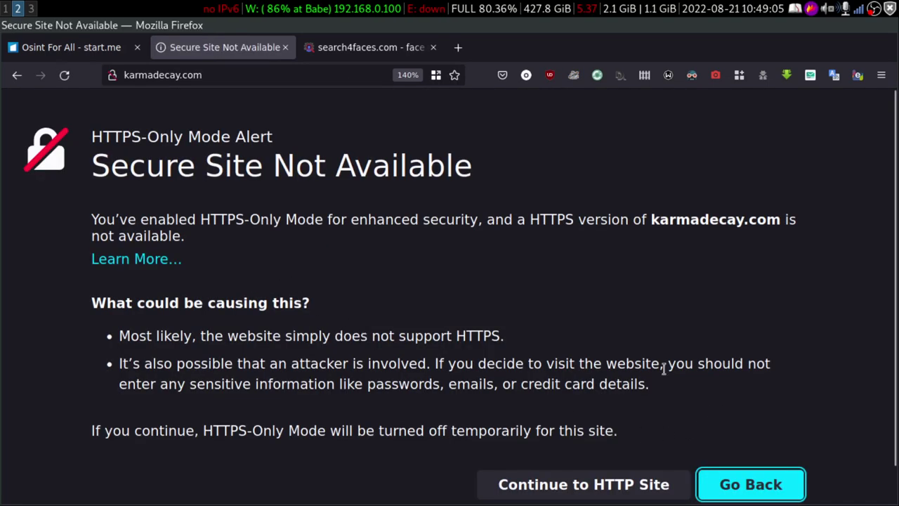
{"action": "scroll", "coordinate": [327, 291], "scroll_direction": "down", "scroll_amount": 1}
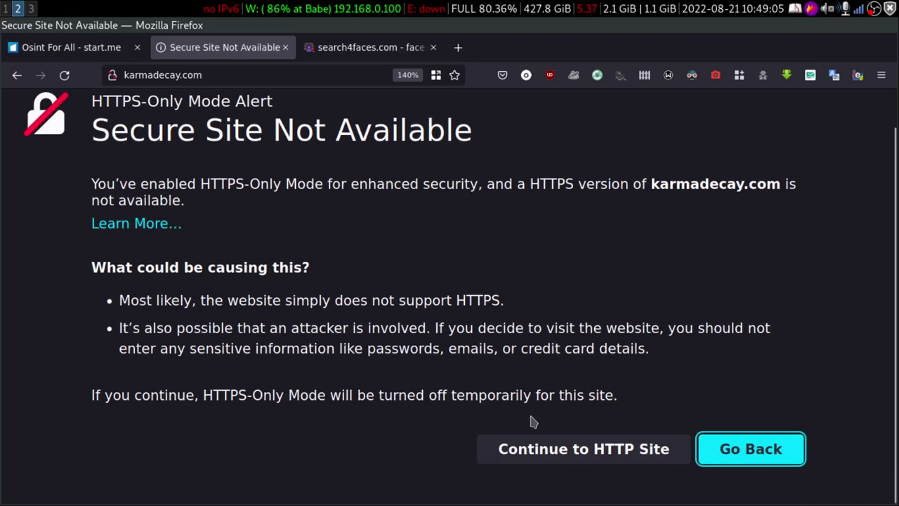
{"action": "left_click", "coordinate": [580, 449]}
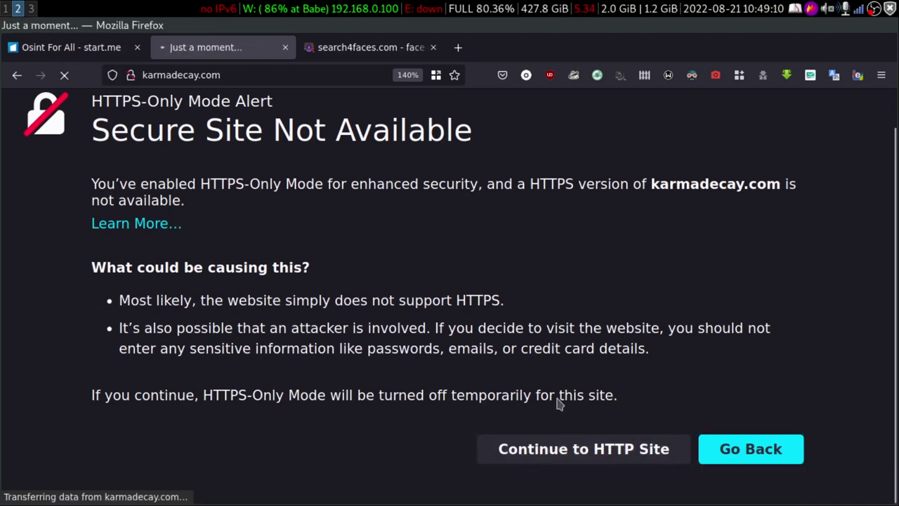
{"action": "scroll", "coordinate": [304, 318], "scroll_direction": "down", "scroll_amount": 3}
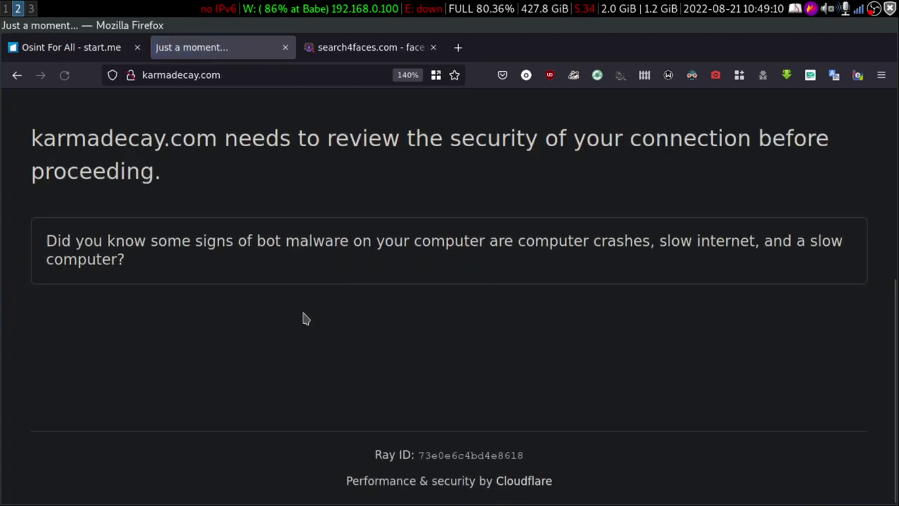
{"action": "scroll", "coordinate": [305, 318], "scroll_direction": "up", "scroll_amount": 3}
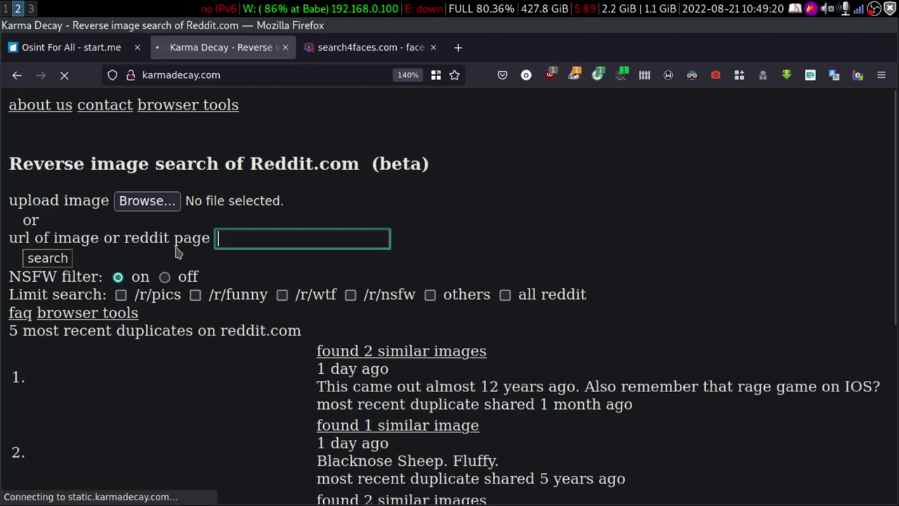
Step: Examine Karma Decay's Reddit reverse image search page, highlighting "beta" in the heading and checking the file chooser for image upload
{"action": "scroll", "coordinate": [201, 215], "scroll_direction": "down", "scroll_amount": 5}
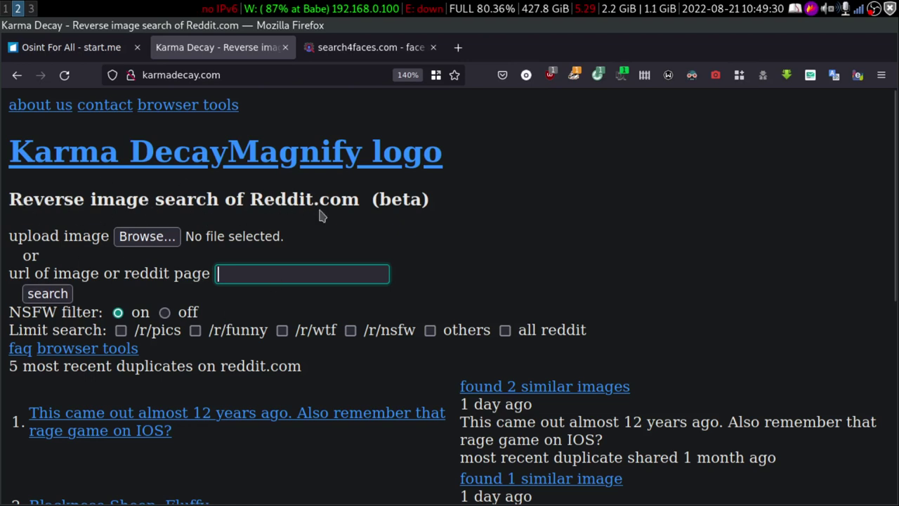
{"action": "double_click", "coordinate": [400, 200]}
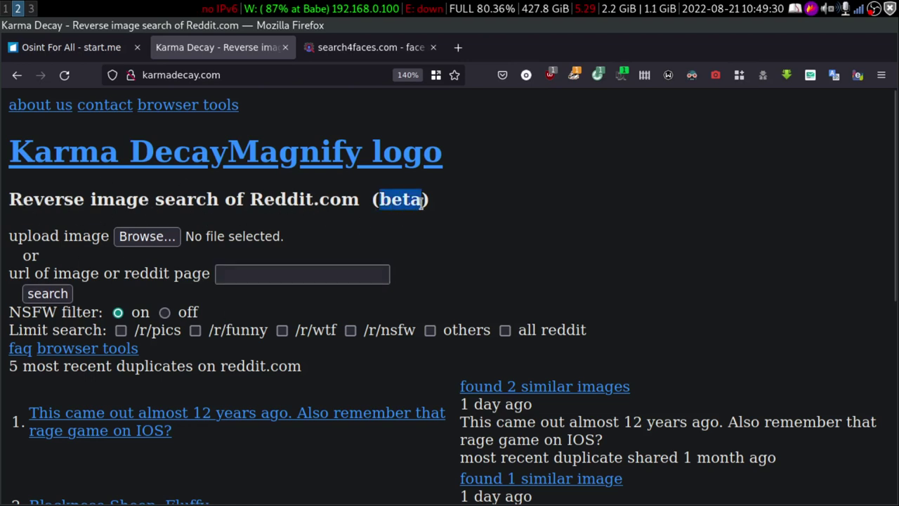
{"action": "left_click", "coordinate": [407, 255]}
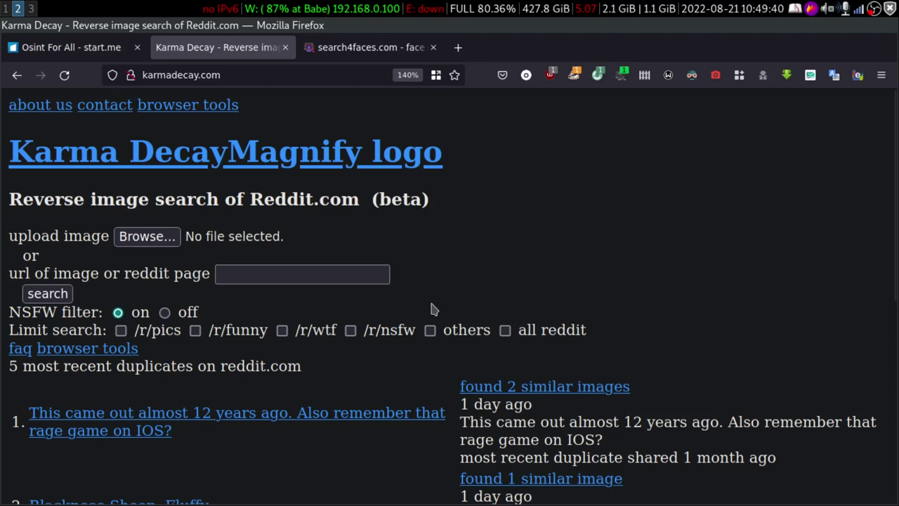
{"action": "scroll", "coordinate": [229, 237], "scroll_direction": "down", "scroll_amount": 5}
{"action": "scroll", "coordinate": [229, 236], "scroll_direction": "up", "scroll_amount": 5}
{"action": "left_click", "coordinate": [130, 239]}
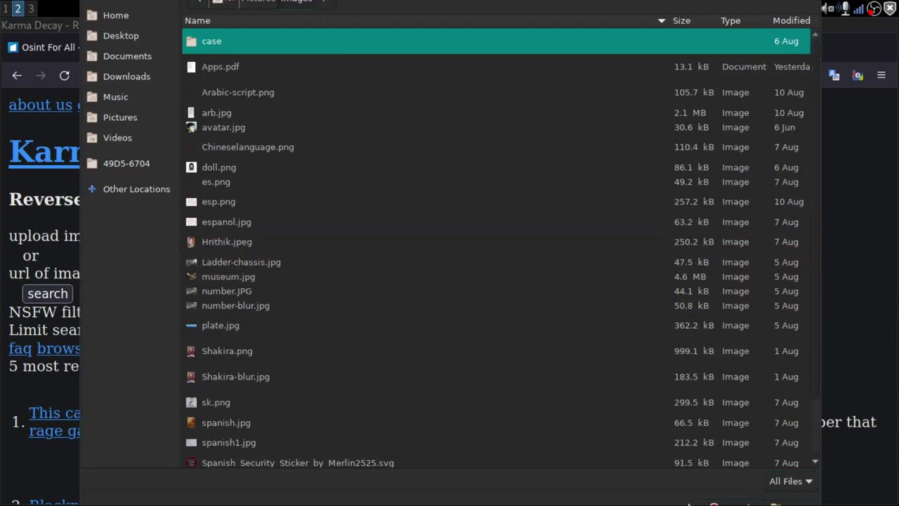
{"action": "key", "text": "Escape"}
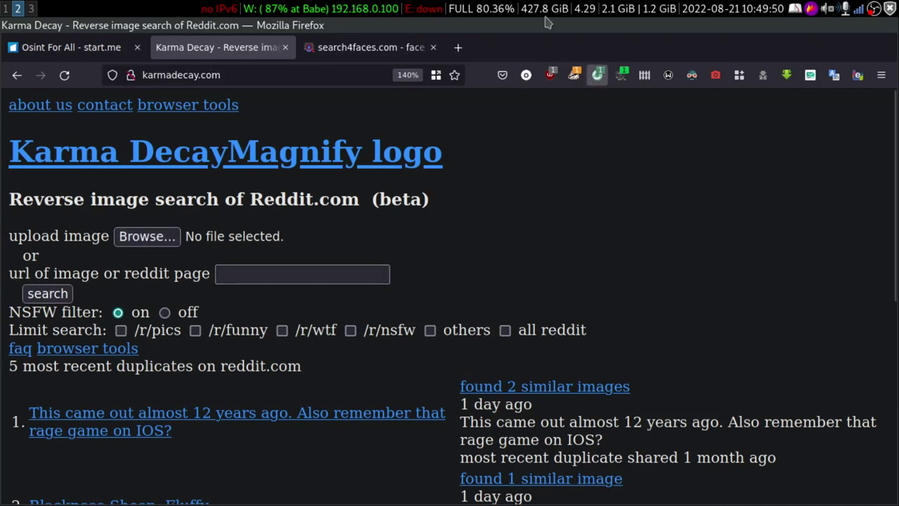
Step: Open Reddit's r/drawings community in a new tab and look through its posted drawings
{"action": "left_click", "coordinate": [458, 48]}
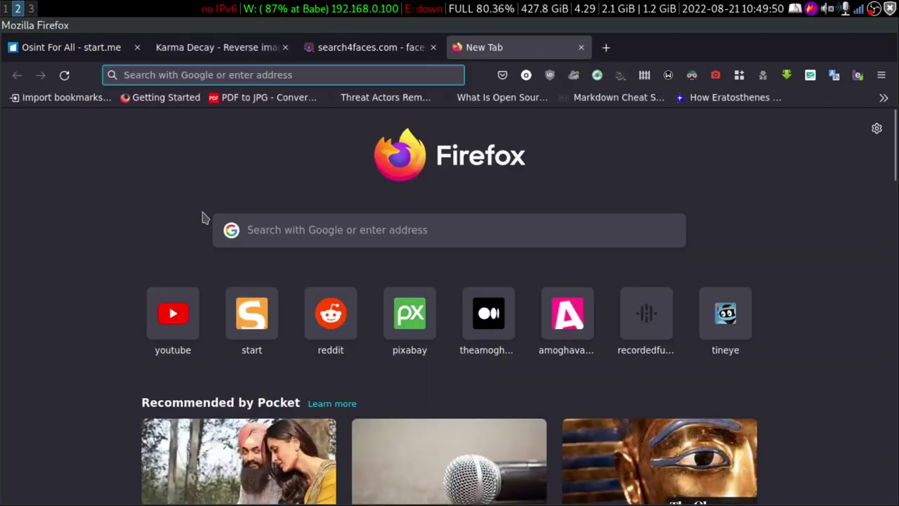
{"action": "left_click", "coordinate": [332, 336]}
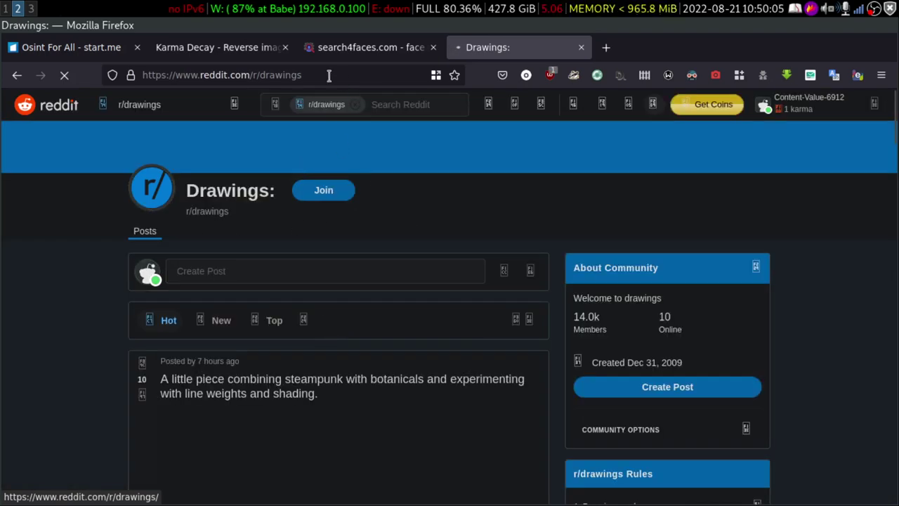
{"action": "scroll", "coordinate": [330, 351], "scroll_direction": "down", "scroll_amount": 5}
{"action": "scroll", "coordinate": [313, 333], "scroll_direction": "up", "scroll_amount": 4}
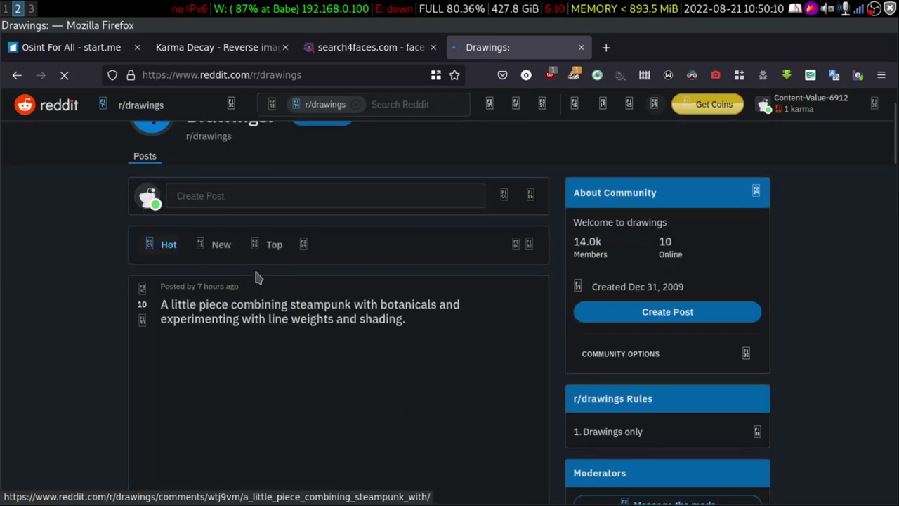
{"action": "scroll", "coordinate": [334, 357], "scroll_direction": "down", "scroll_amount": 3}
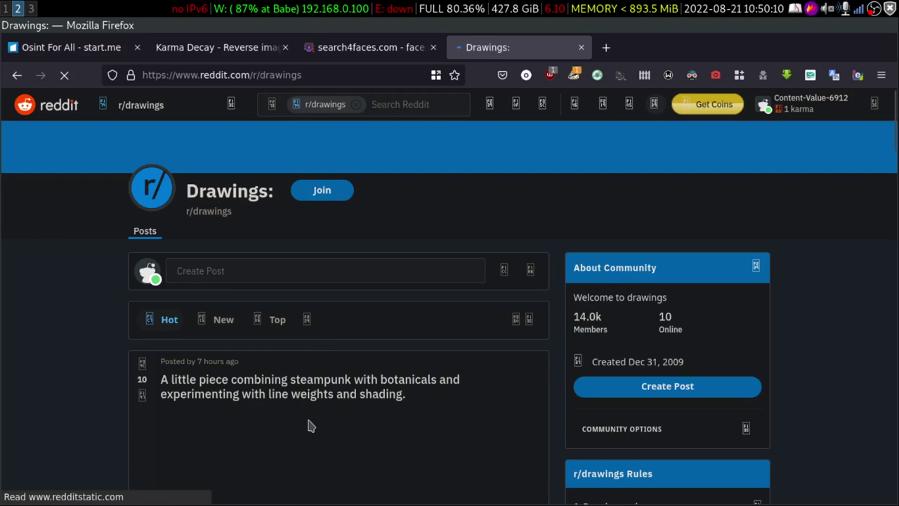
{"action": "scroll", "coordinate": [311, 425], "scroll_direction": "down", "scroll_amount": 3}
{"action": "scroll", "coordinate": [370, 307], "scroll_direction": "down", "scroll_amount": 5}
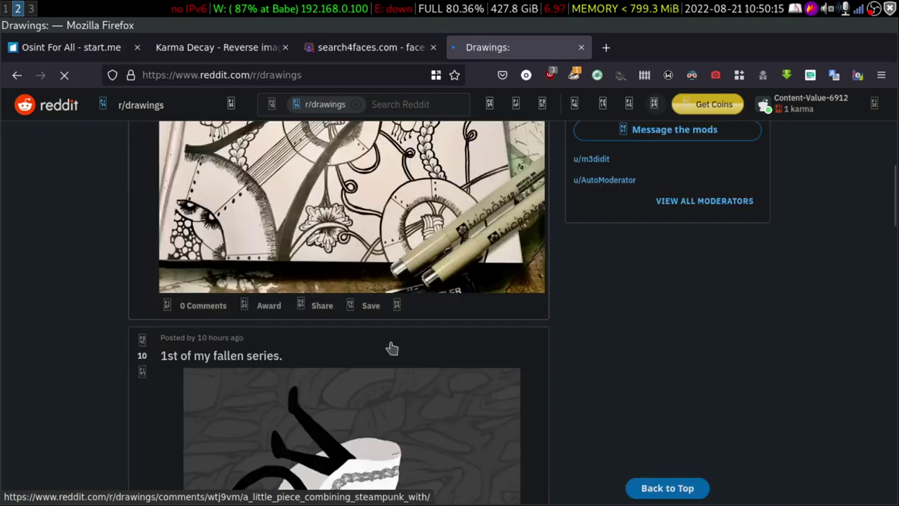
{"action": "scroll", "coordinate": [455, 327], "scroll_direction": "up", "scroll_amount": 5}
{"action": "scroll", "coordinate": [455, 327], "scroll_direction": "down", "scroll_amount": 4}
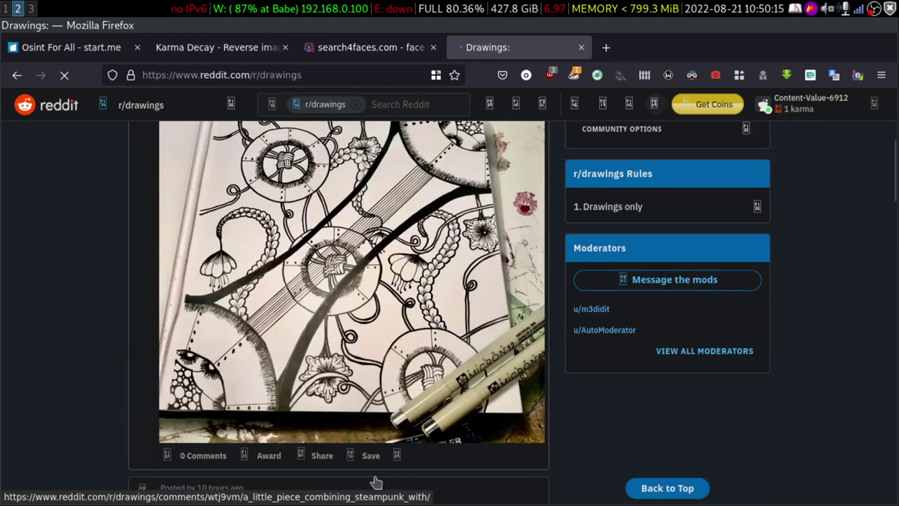
{"action": "left_click", "coordinate": [365, 47]}
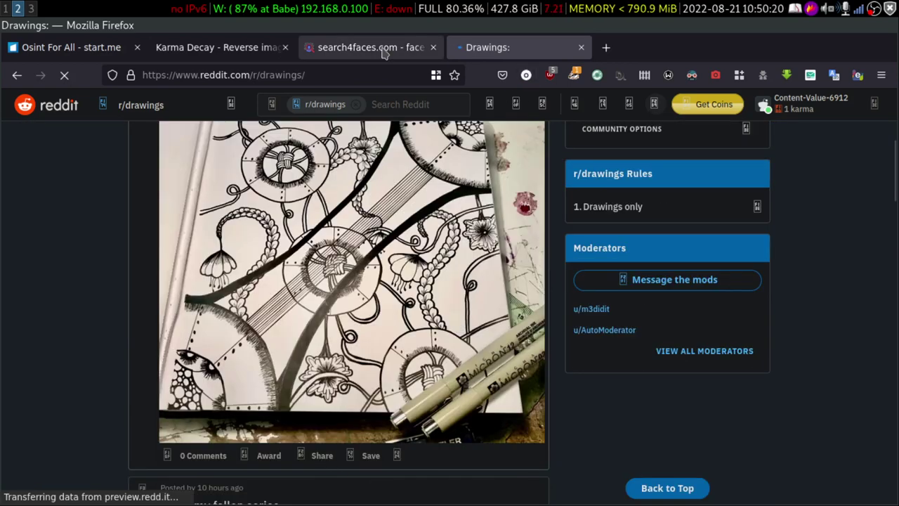
Step: Close the opened steampunk drawing post on Reddit and leave the r/drawings page
{"action": "left_click", "coordinate": [477, 46]}
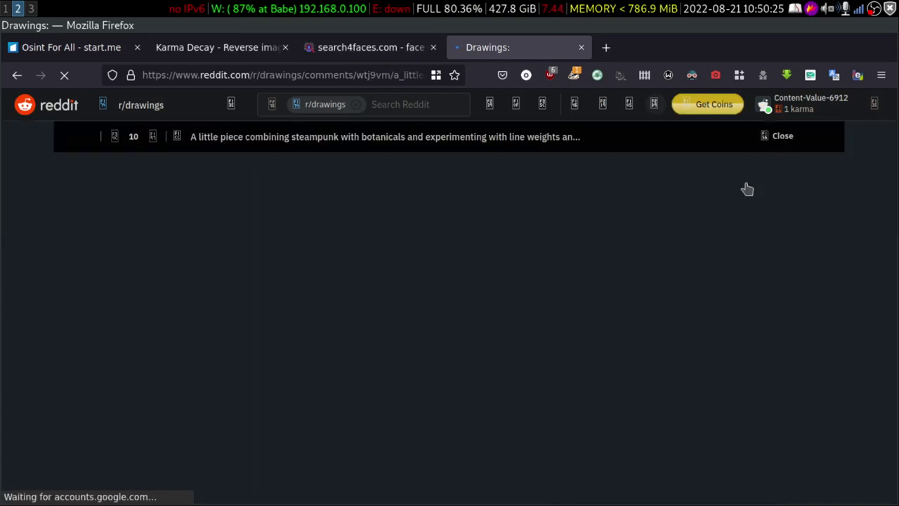
{"action": "left_click", "coordinate": [782, 136]}
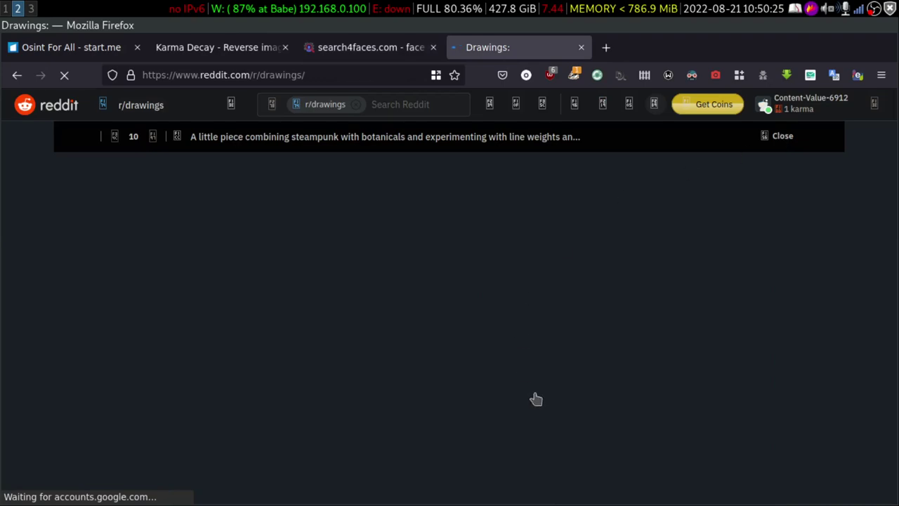
{"action": "left_click", "coordinate": [379, 51]}
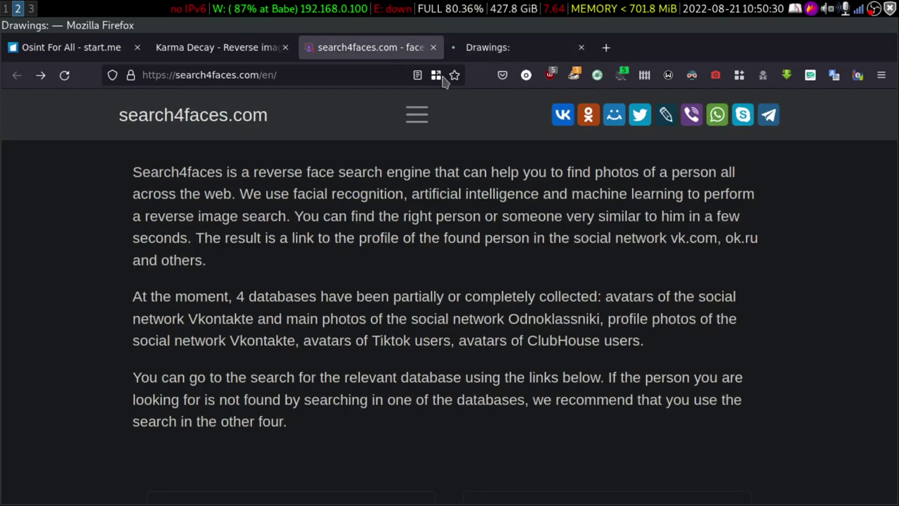
Step: Look through Karma Decay's search options and its list of the most recent duplicates on Reddit
{"action": "left_click", "coordinate": [210, 48]}
{"action": "scroll", "coordinate": [281, 307], "scroll_direction": "down", "scroll_amount": 5}
{"action": "scroll", "coordinate": [351, 323], "scroll_direction": "up", "scroll_amount": 5}
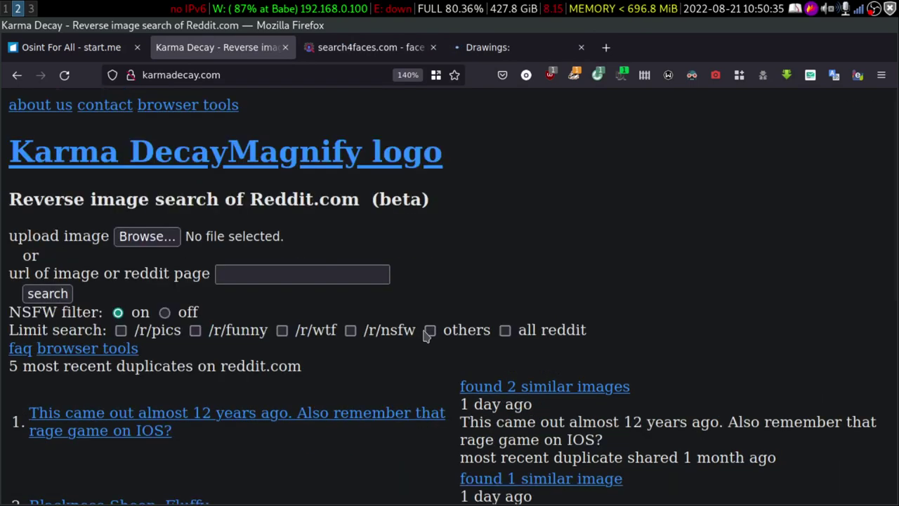
{"action": "scroll", "coordinate": [288, 327], "scroll_direction": "down", "scroll_amount": 3}
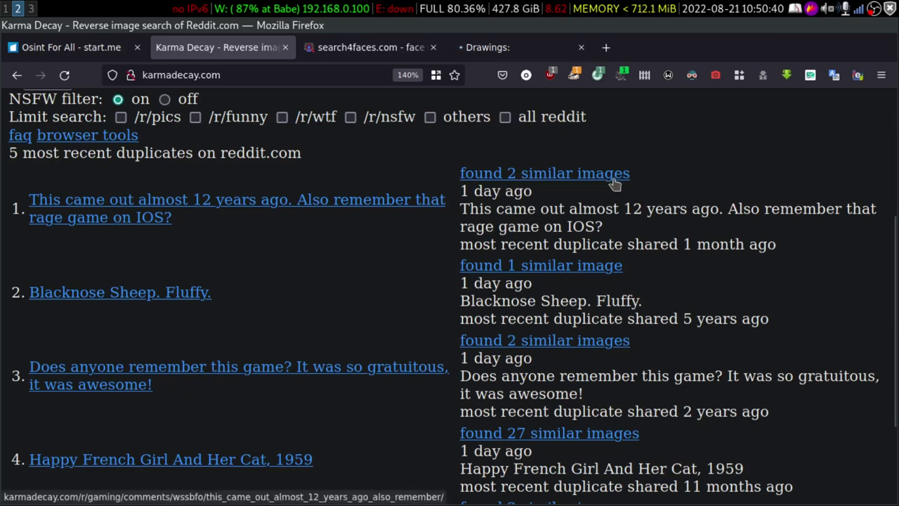
{"action": "scroll", "coordinate": [274, 311], "scroll_direction": "down", "scroll_amount": 2}
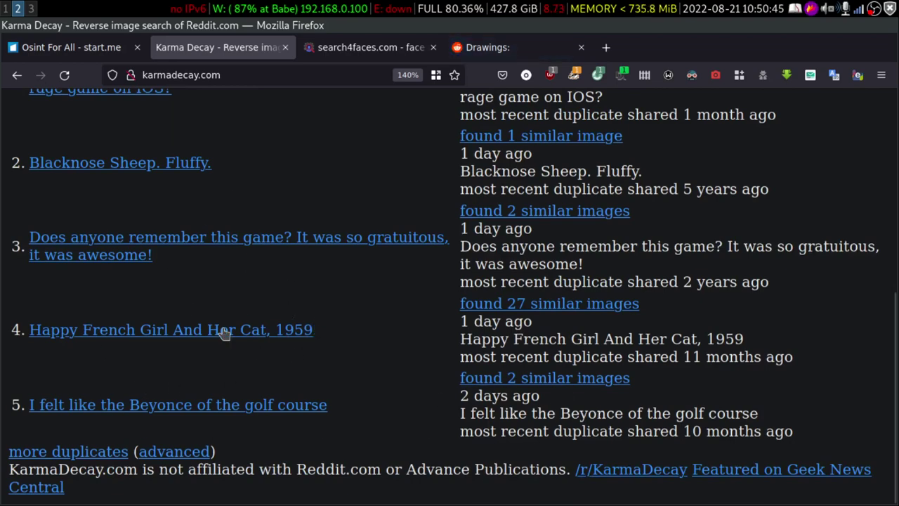
{"action": "scroll", "coordinate": [316, 199], "scroll_direction": "up", "scroll_amount": 5}
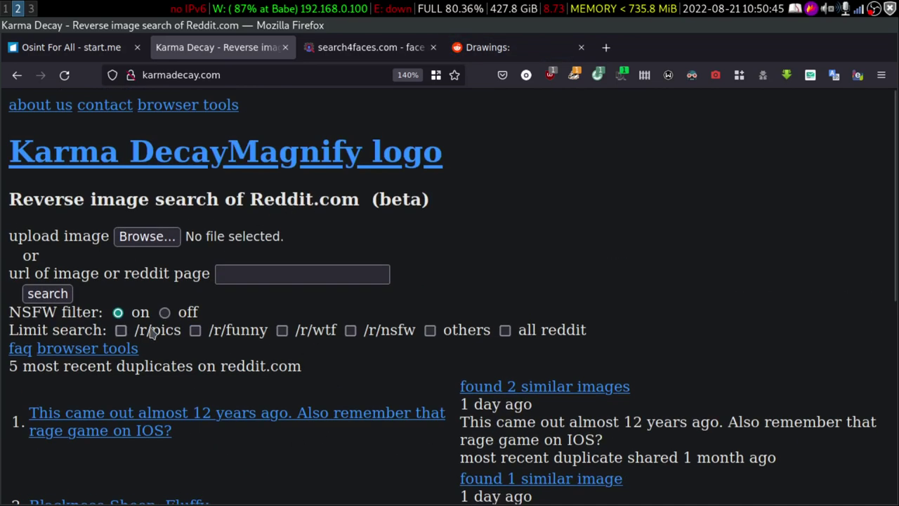
{"action": "scroll", "coordinate": [105, 294], "scroll_direction": "down", "scroll_amount": 5}
{"action": "scroll", "coordinate": [82, 281], "scroll_direction": "up", "scroll_amount": 5}
Step: Copy the share link of the r/drawings post combining steampunk with botanicals
{"action": "left_click", "coordinate": [365, 47]}
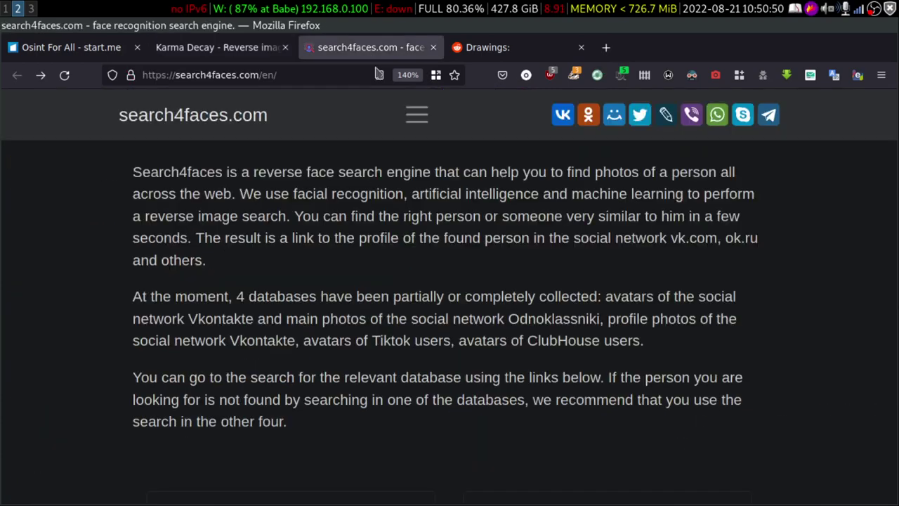
{"action": "left_click", "coordinate": [491, 50]}
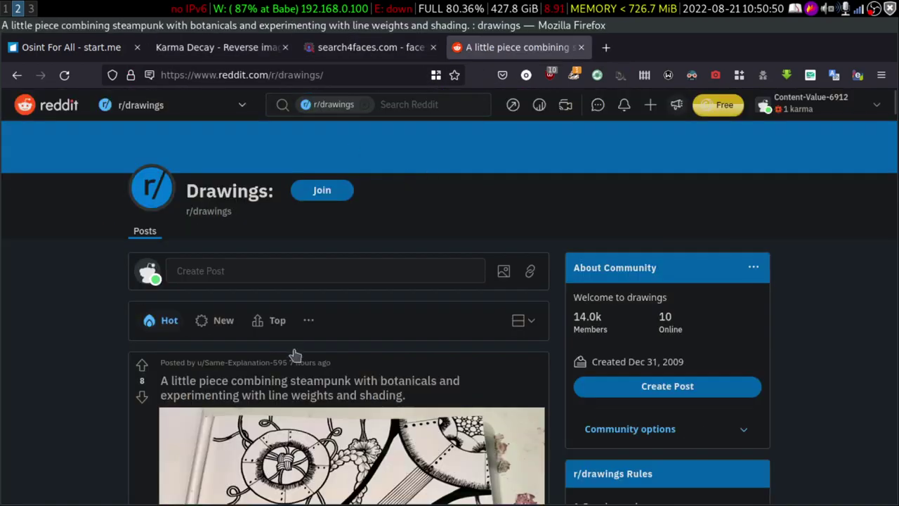
{"action": "scroll", "coordinate": [541, 184], "scroll_direction": "down", "scroll_amount": 3}
{"action": "scroll", "coordinate": [541, 185], "scroll_direction": "down", "scroll_amount": 3}
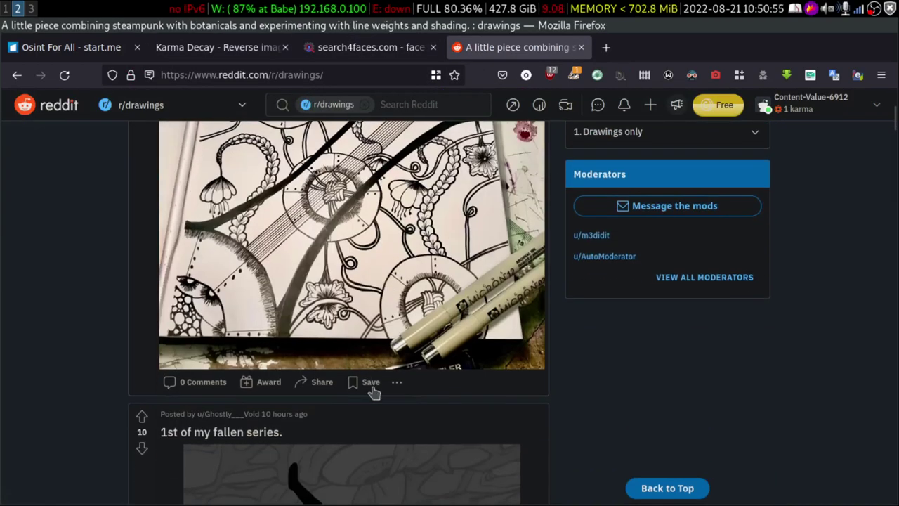
{"action": "left_click", "coordinate": [317, 382]}
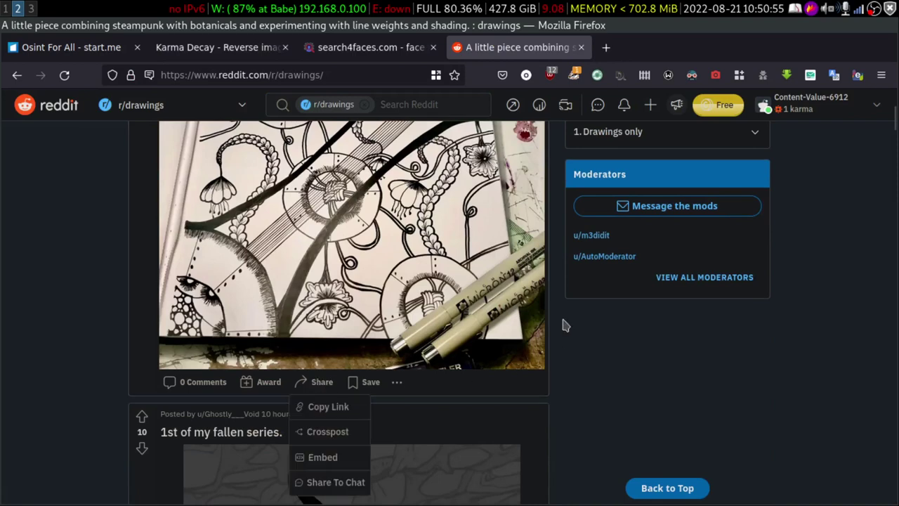
{"action": "left_click", "coordinate": [328, 406]}
{"action": "scroll", "coordinate": [333, 232], "scroll_direction": "up", "scroll_amount": 10}
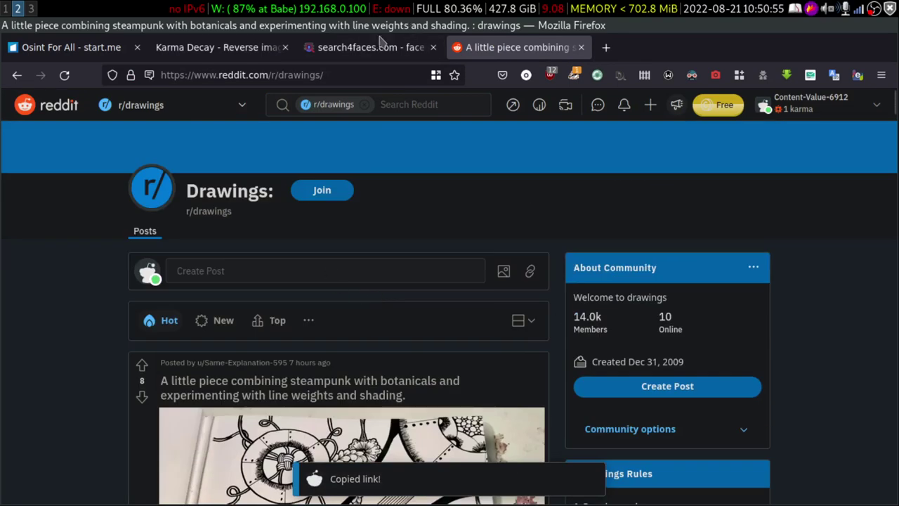
Step: Close the search4faces.com page and run a Karma Decay search on the copied Reddit post link
{"action": "key", "text": "ctrl+shift+Tab"}
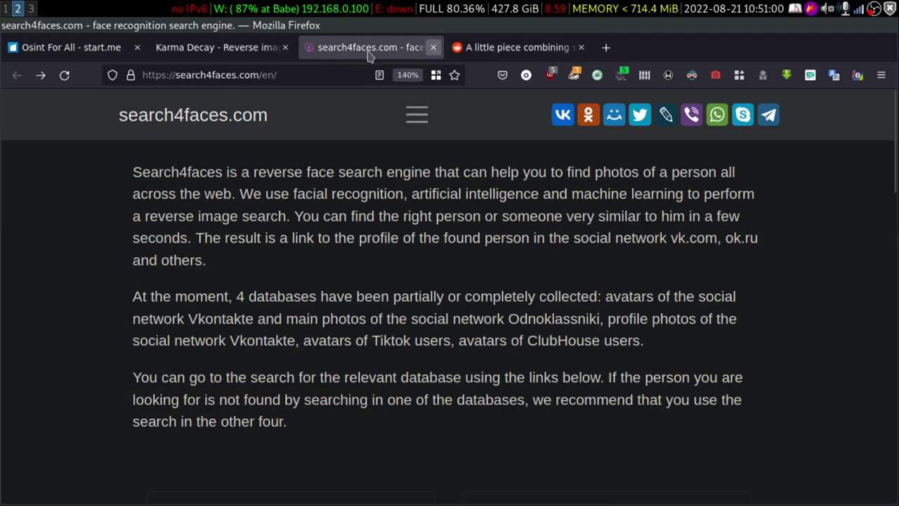
{"action": "left_click", "coordinate": [433, 47]}
{"action": "left_click", "coordinate": [203, 54]}
{"action": "left_click", "coordinate": [256, 273]}
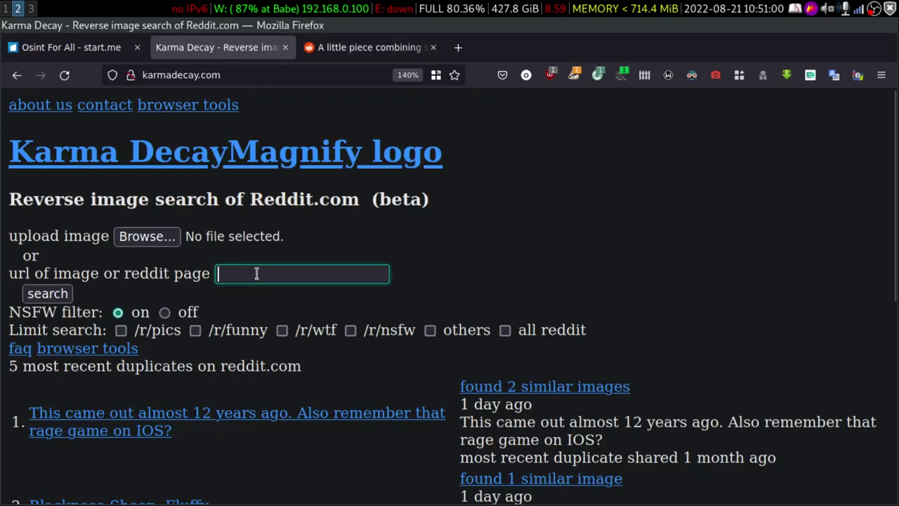
{"action": "key", "text": "ctrl+v"}
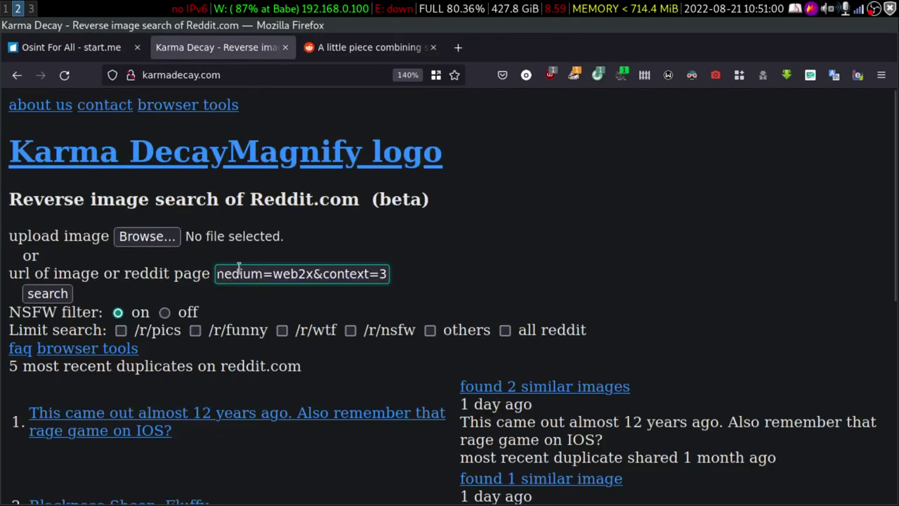
{"action": "left_click", "coordinate": [50, 295]}
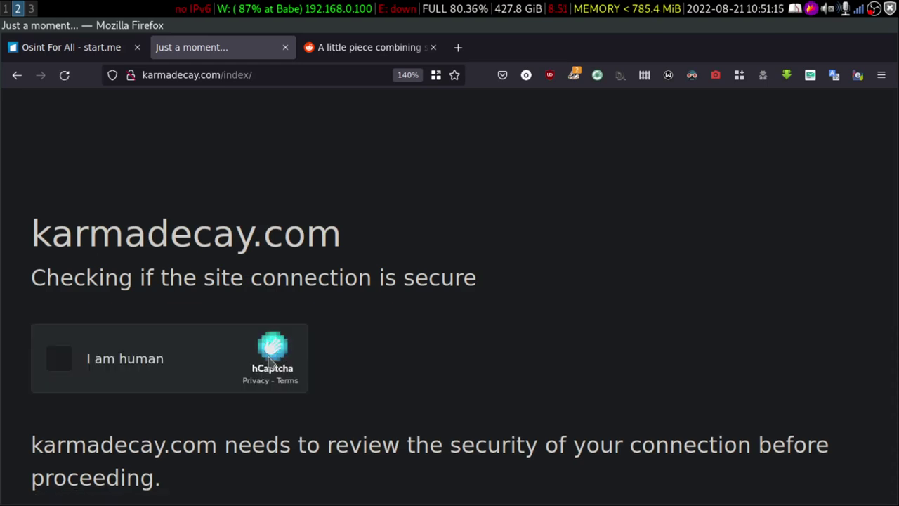
Step: Start Karma Decay's hCaptcha human check and submit the first image set with its three boat pictures selected
{"action": "left_click", "coordinate": [54, 368]}
{"action": "left_click", "coordinate": [342, 46]}
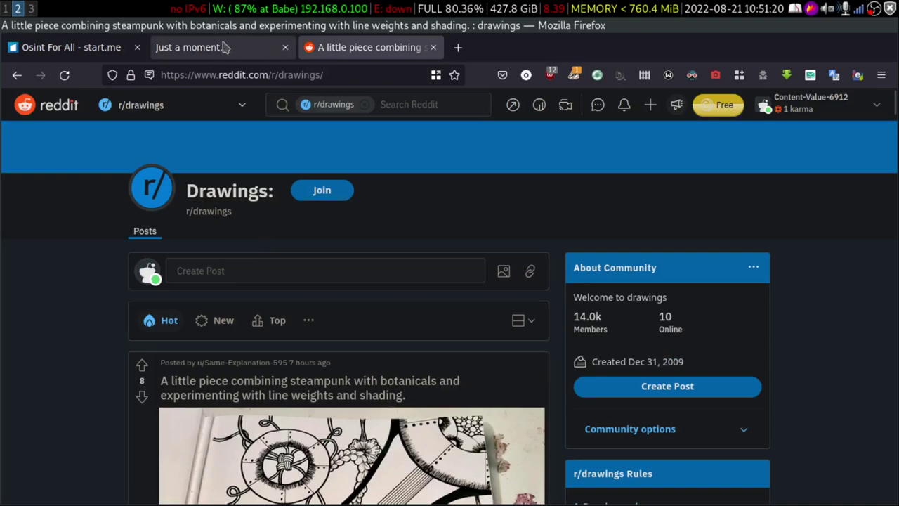
{"action": "left_click", "coordinate": [223, 47]}
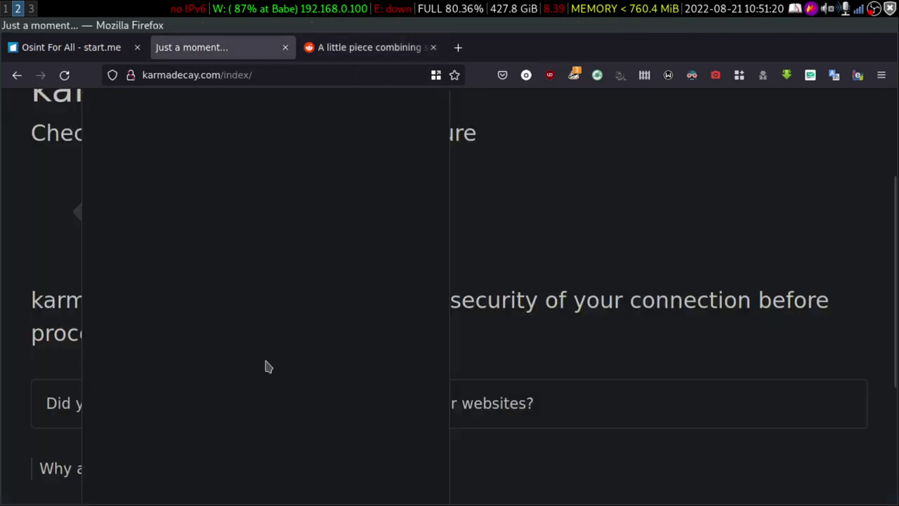
{"action": "scroll", "coordinate": [321, 328], "scroll_direction": "up", "scroll_amount": 3}
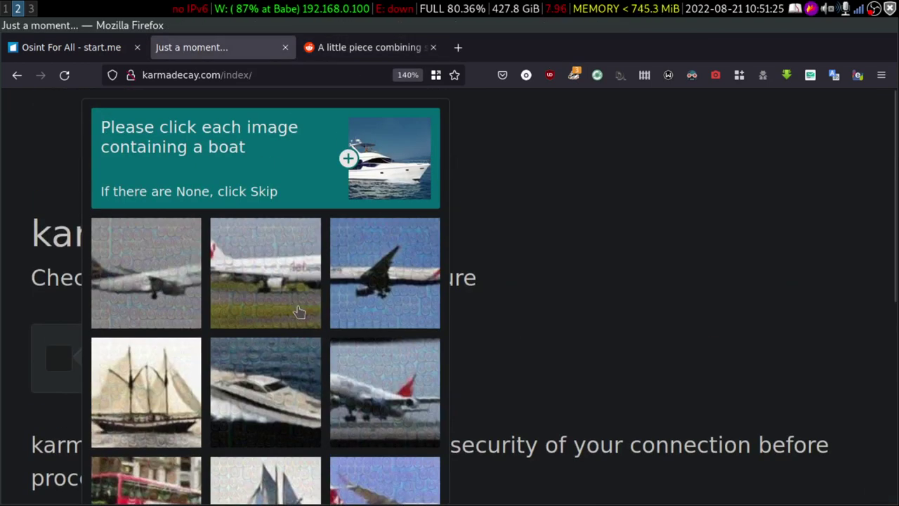
{"action": "scroll", "coordinate": [154, 249], "scroll_direction": "down", "scroll_amount": 3}
{"action": "left_click", "coordinate": [275, 245]}
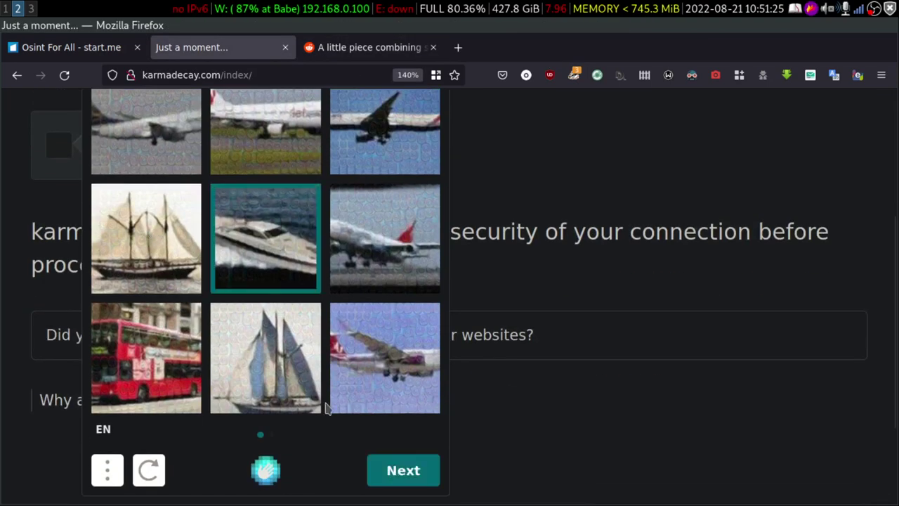
{"action": "left_click", "coordinate": [270, 359]}
{"action": "scroll", "coordinate": [256, 303], "scroll_direction": "up", "scroll_amount": 3}
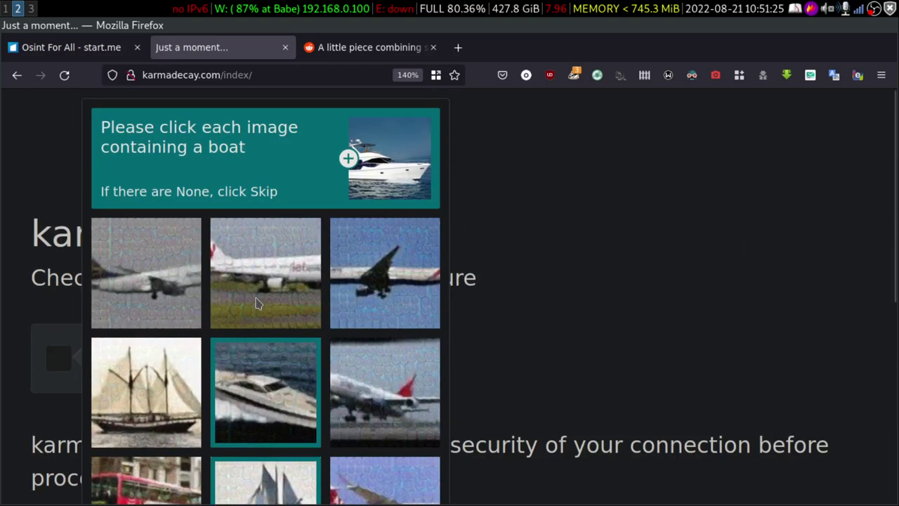
{"action": "scroll", "coordinate": [256, 303], "scroll_direction": "down", "scroll_amount": 3}
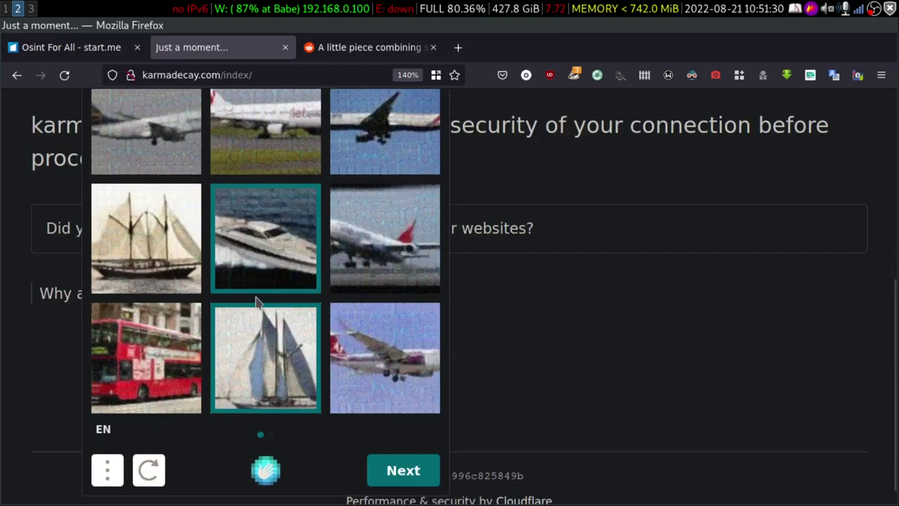
{"action": "left_click", "coordinate": [149, 259]}
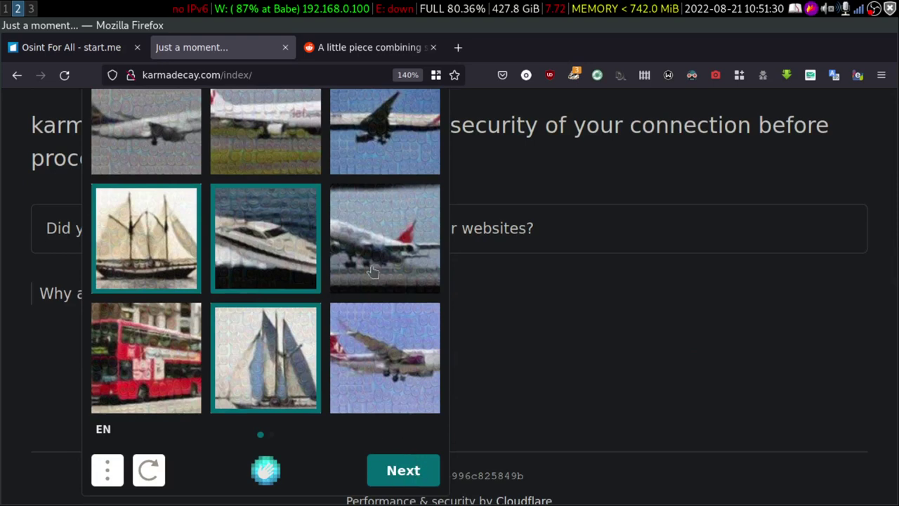
{"action": "left_click", "coordinate": [405, 470]}
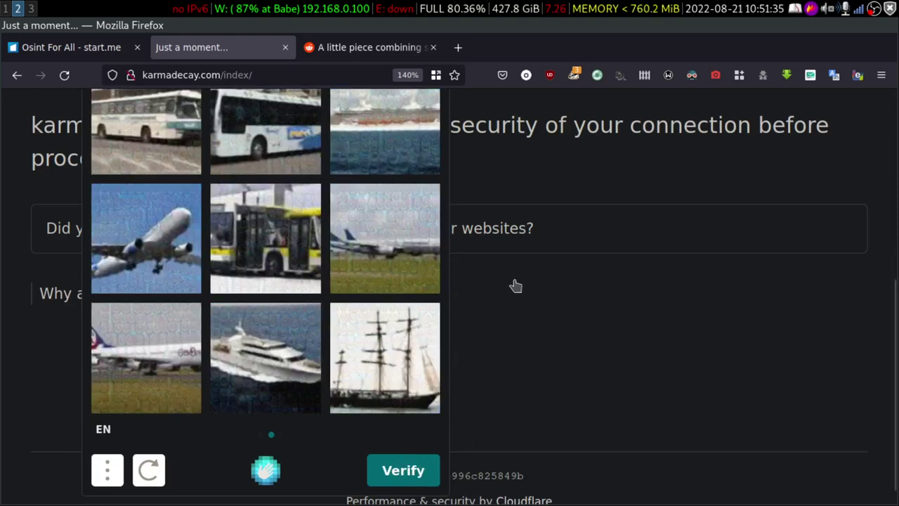
Step: Select the white yacht and the sailing ship in the second hCaptcha image set and submit the verification
{"action": "scroll", "coordinate": [330, 357], "scroll_direction": "up", "scroll_amount": 6}
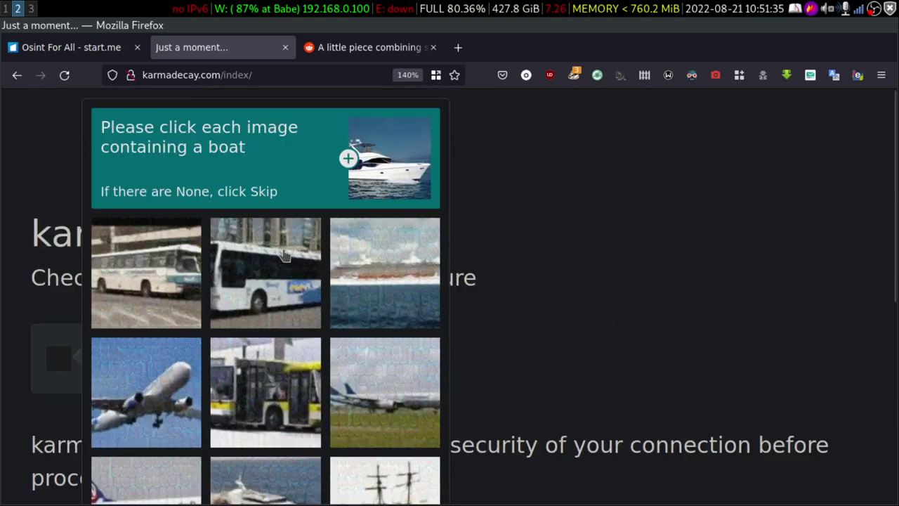
{"action": "scroll", "coordinate": [288, 259], "scroll_direction": "down", "scroll_amount": 2}
{"action": "left_click", "coordinate": [235, 395]}
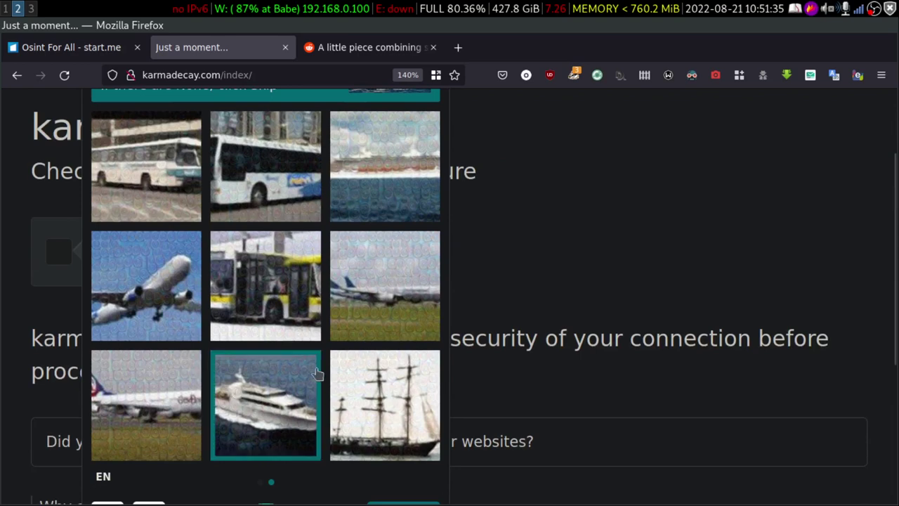
{"action": "left_click", "coordinate": [377, 413]}
{"action": "scroll", "coordinate": [372, 316], "scroll_direction": "down", "scroll_amount": 3}
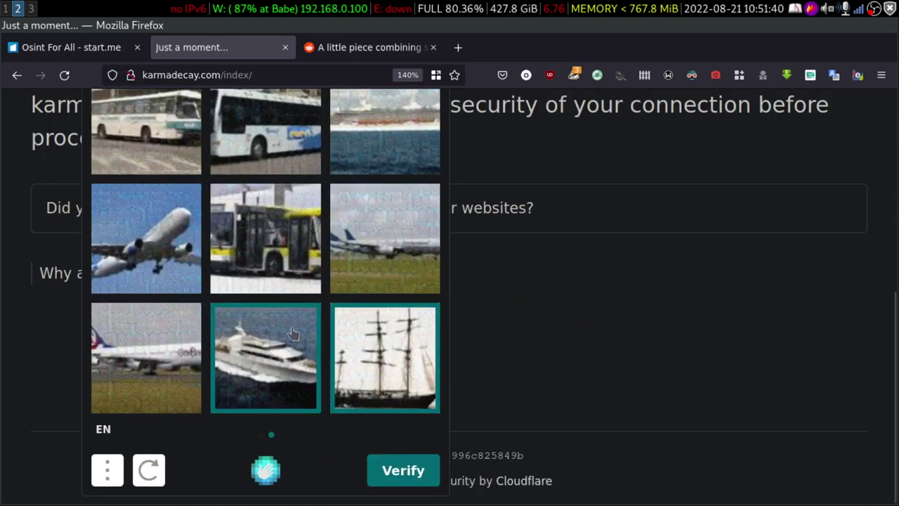
{"action": "left_click", "coordinate": [395, 476]}
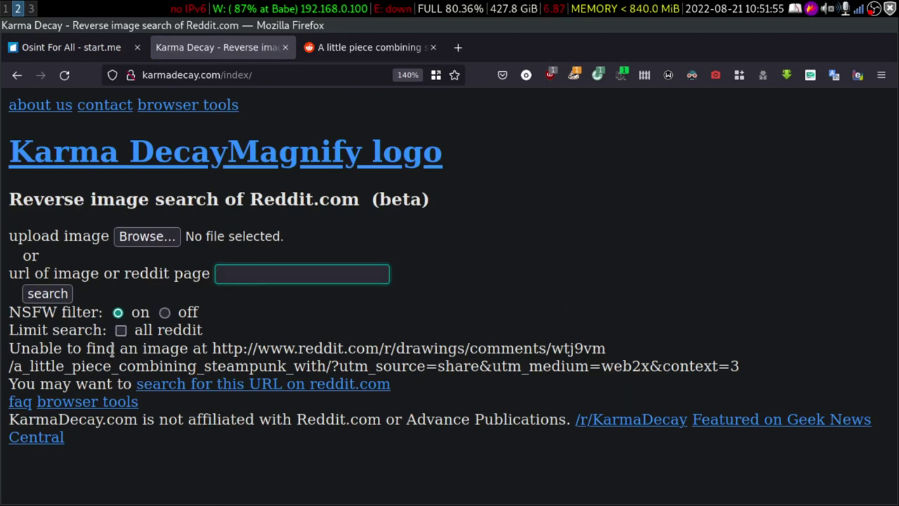
Step: Highlight the r/drawings part of the searched URL and the words about searching Reddit.com in Karma Decay's heading
{"action": "left_click_drag", "start_coordinate": [221, 348], "coordinate": [462, 347]}
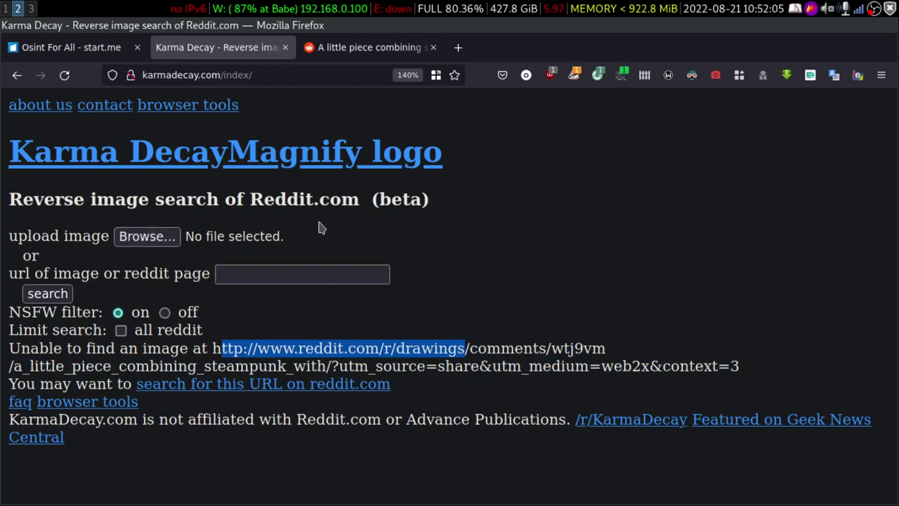
{"action": "left_click_drag", "start_coordinate": [198, 200], "coordinate": [409, 245]}
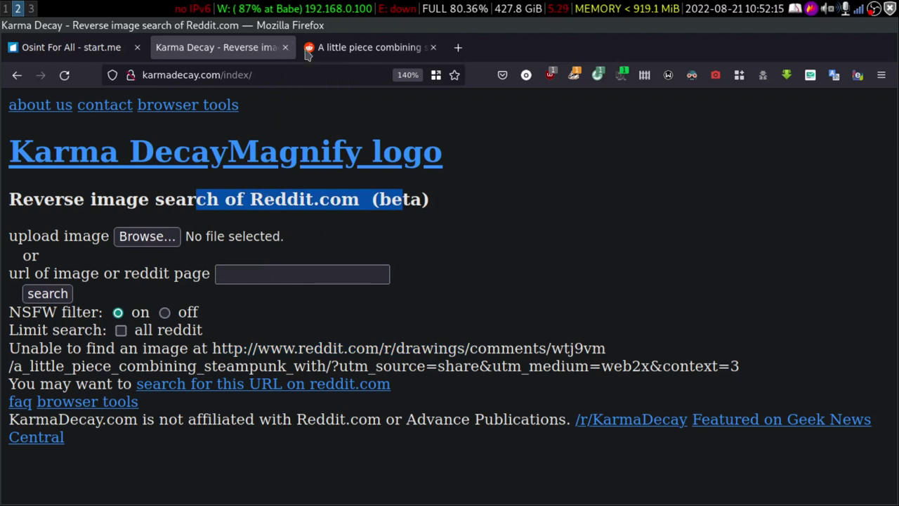
Step: Close the Reddit r/drawings page and open PimEyes in a new tab from the Osint For All link list
{"action": "left_click", "coordinate": [378, 47]}
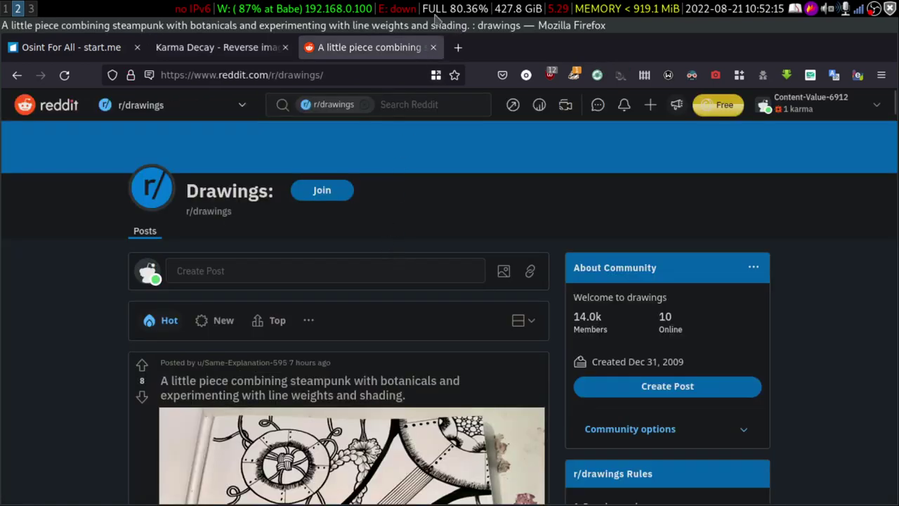
{"action": "left_click", "coordinate": [433, 48]}
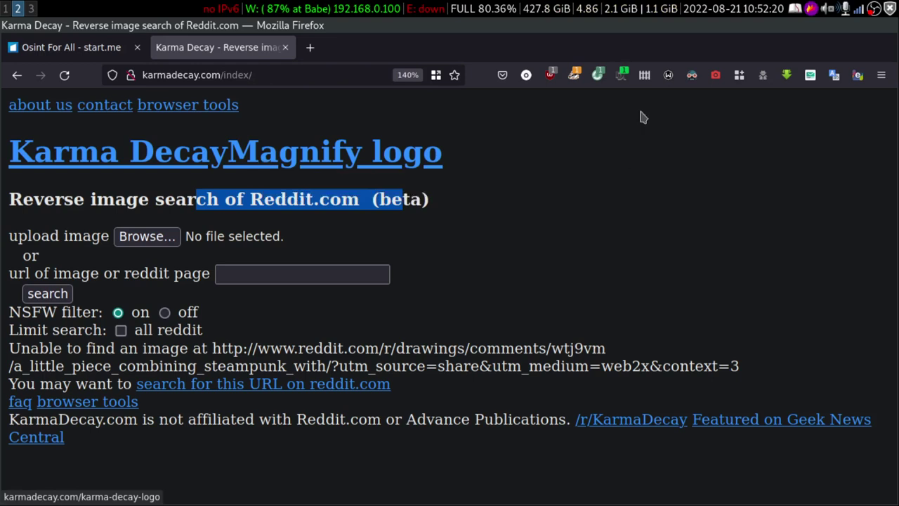
{"action": "left_click", "coordinate": [28, 48]}
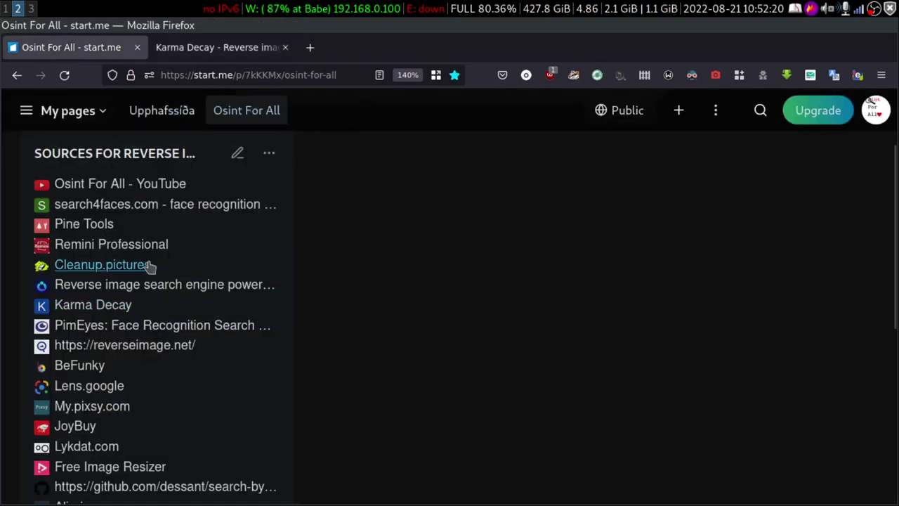
{"action": "right_click", "coordinate": [132, 331]}
{"action": "left_click", "coordinate": [264, 307]}
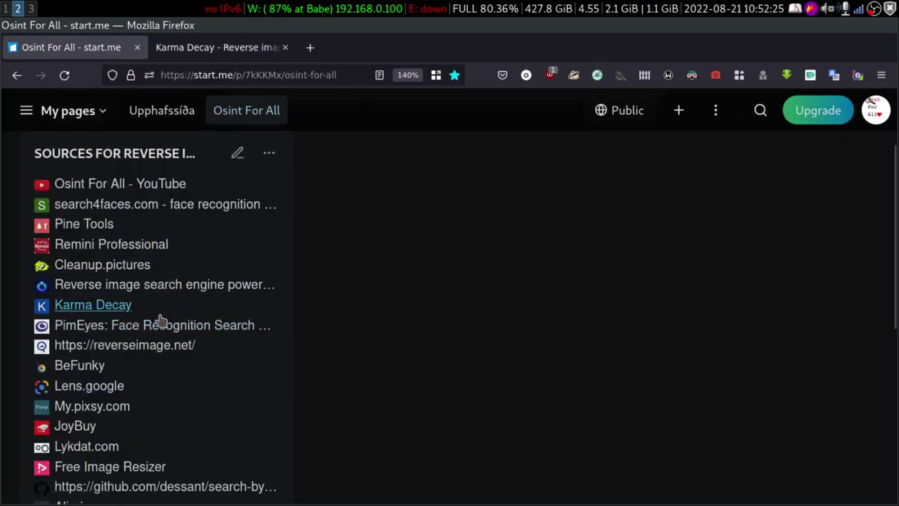
{"action": "left_click", "coordinate": [166, 323]}
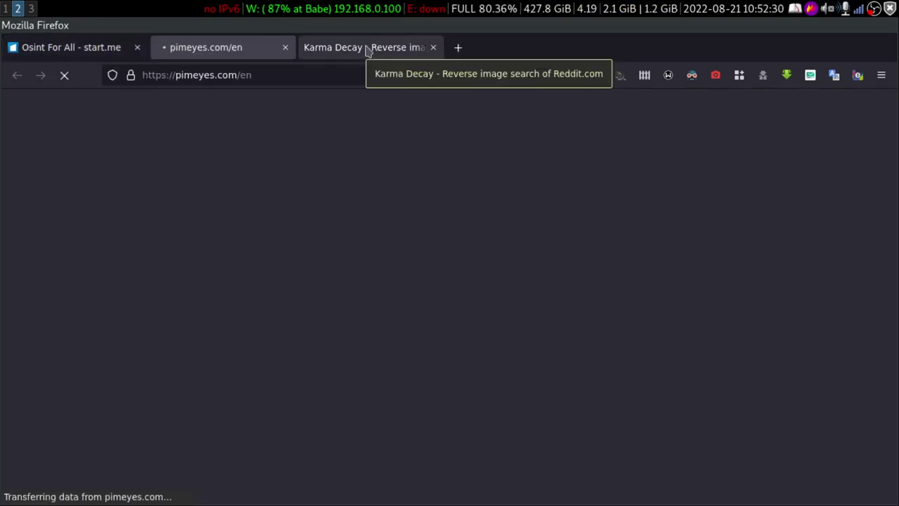
Step: Close the Karma Decay page and look through the PimEyes home page from the photo upload area to the sections below
{"action": "left_click", "coordinate": [366, 49]}
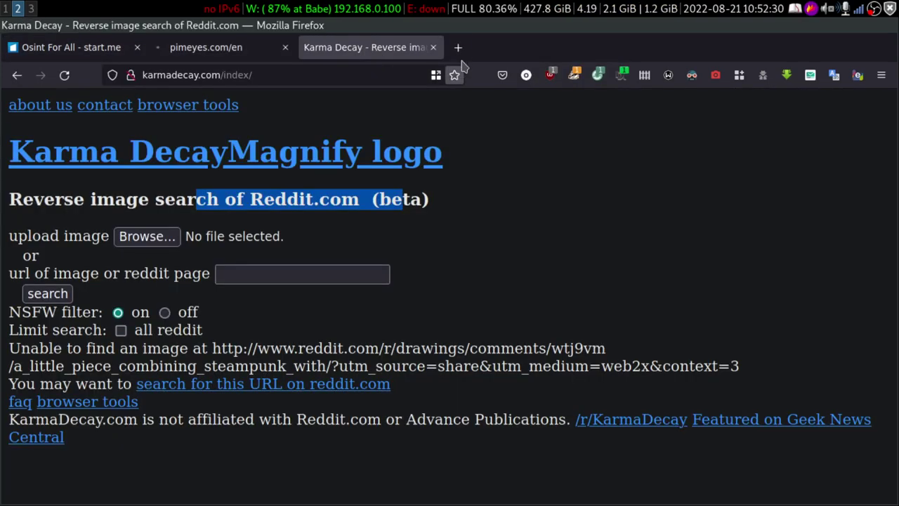
{"action": "left_click", "coordinate": [433, 47]}
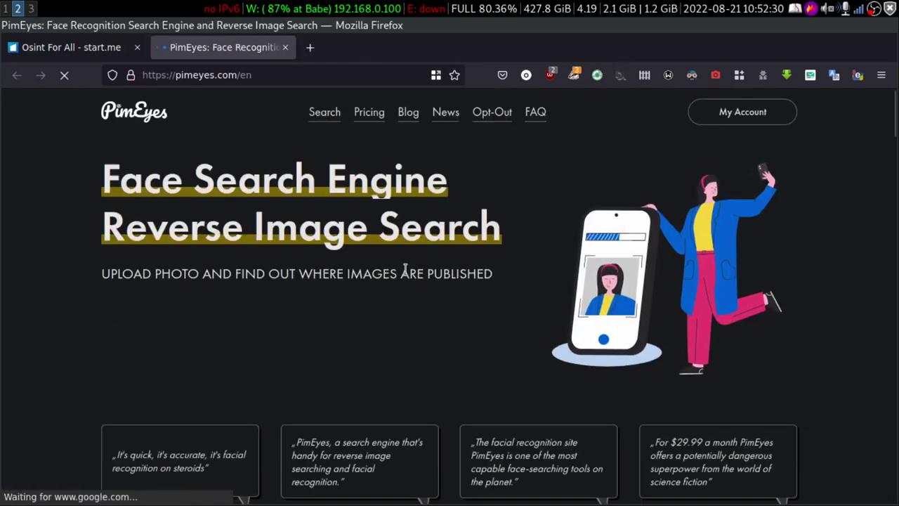
{"action": "scroll", "coordinate": [404, 270], "scroll_direction": "down", "scroll_amount": 6}
{"action": "scroll", "coordinate": [417, 342], "scroll_direction": "up", "scroll_amount": 6}
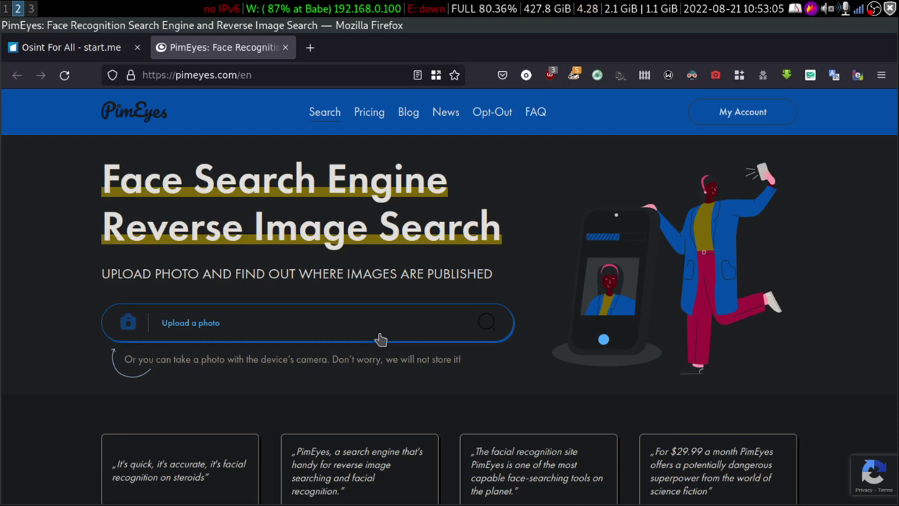
{"action": "scroll", "coordinate": [327, 345], "scroll_direction": "down", "scroll_amount": 4}
{"action": "scroll", "coordinate": [307, 340], "scroll_direction": "up", "scroll_amount": 4}
{"action": "scroll", "coordinate": [345, 325], "scroll_direction": "down", "scroll_amount": 4}
{"action": "scroll", "coordinate": [346, 324], "scroll_direction": "down", "scroll_amount": 5}
{"action": "scroll", "coordinate": [333, 333], "scroll_direction": "up", "scroll_amount": 9}
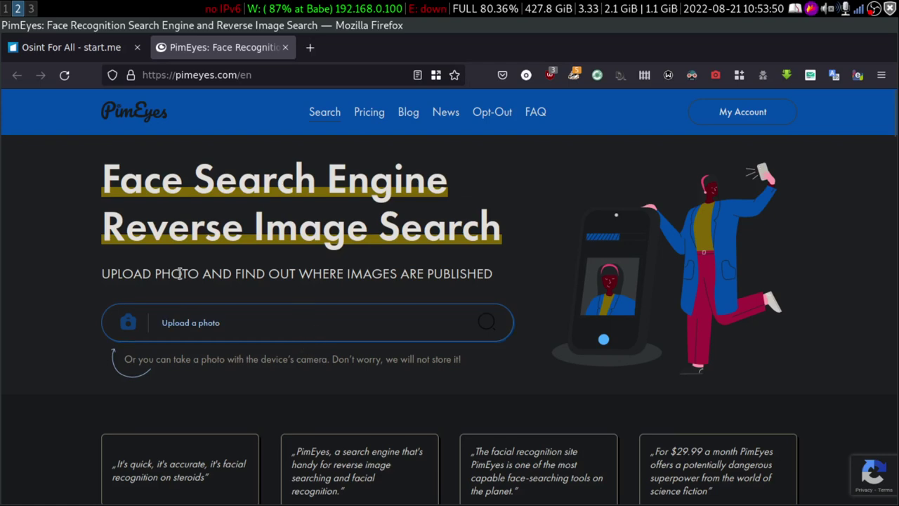
Step: Upload Hrithik.jpeg from the Images folder inside Pictures as the photo for the PimEyes face search
{"action": "left_click", "coordinate": [186, 325]}
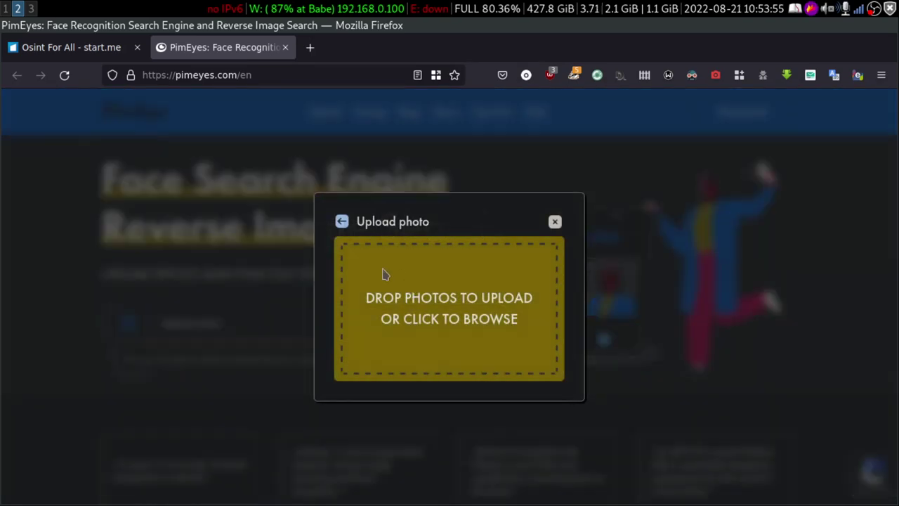
{"action": "left_click", "coordinate": [401, 220]}
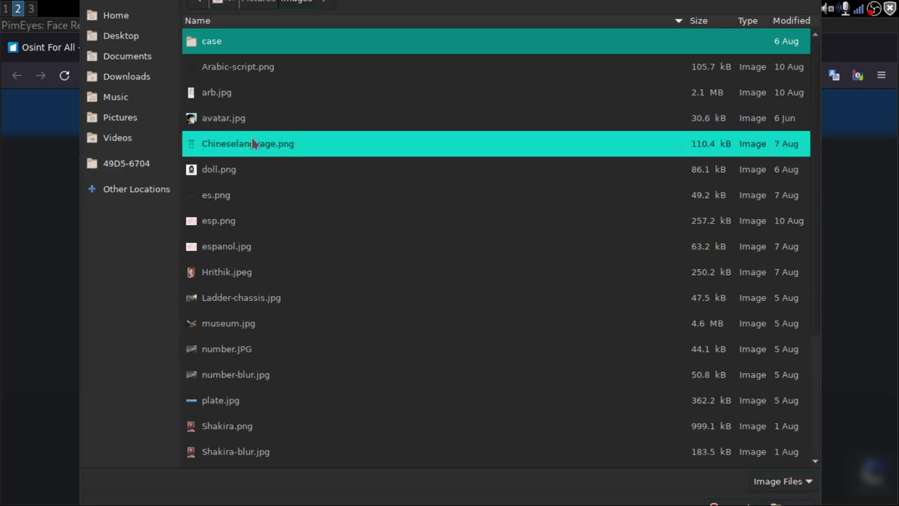
{"action": "left_click", "coordinate": [149, 118]}
{"action": "double_click", "coordinate": [251, 70]}
{"action": "scroll", "coordinate": [413, 299], "scroll_direction": "down", "scroll_amount": 3}
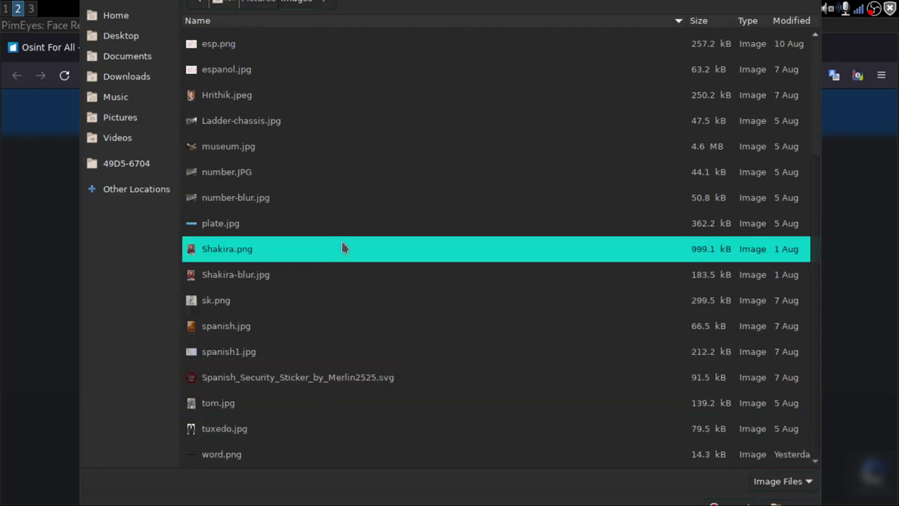
{"action": "scroll", "coordinate": [346, 254], "scroll_direction": "up", "scroll_amount": 3}
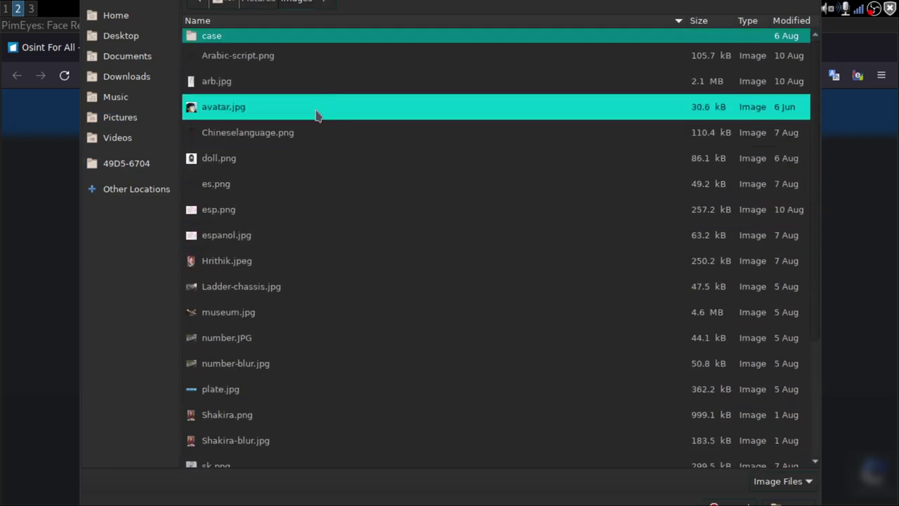
{"action": "left_click", "coordinate": [295, 260]}
{"action": "key", "text": "Return"}
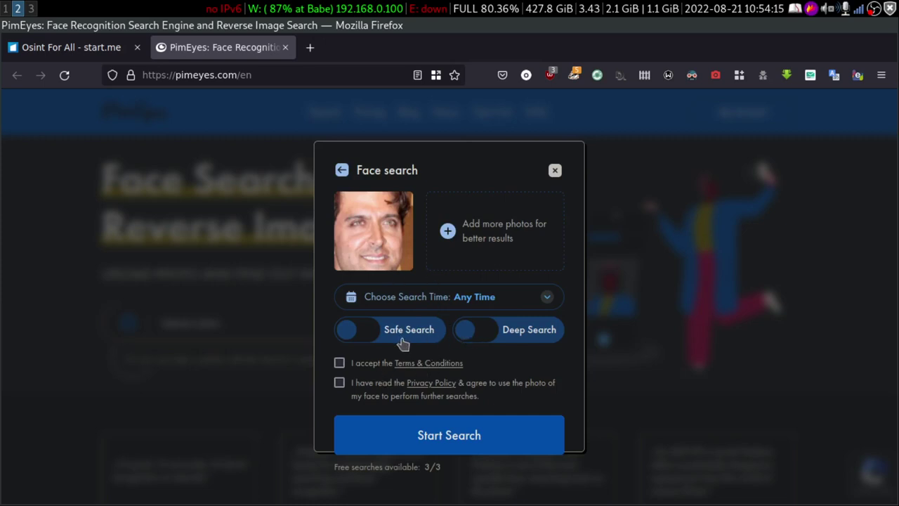
Step: Accept the Terms & Conditions and Privacy Policy, try to enable Deep Search, and start the face search
{"action": "left_click", "coordinate": [339, 362]}
{"action": "left_click", "coordinate": [340, 382]}
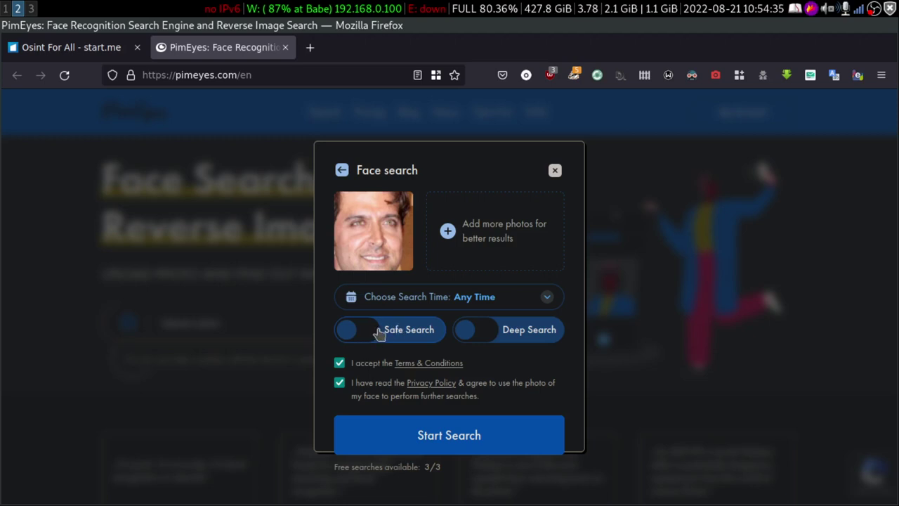
{"action": "left_click", "coordinate": [487, 335]}
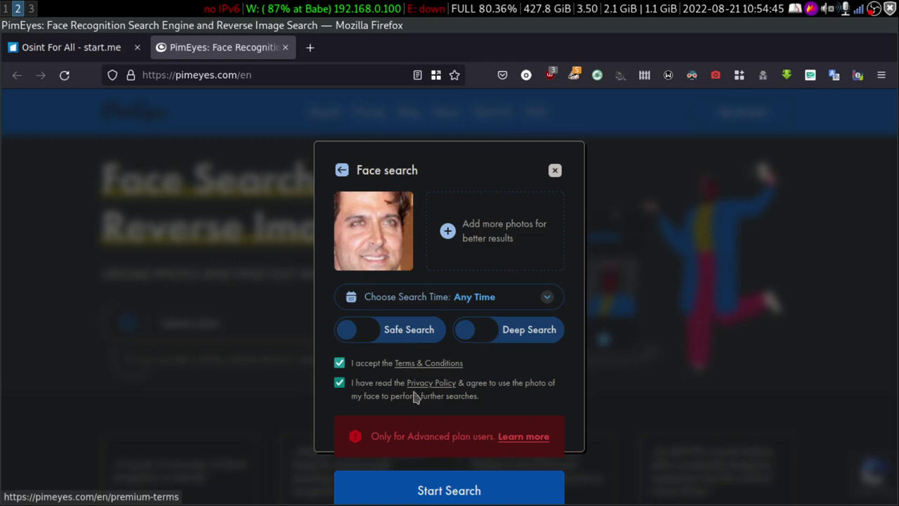
{"action": "left_click", "coordinate": [448, 495]}
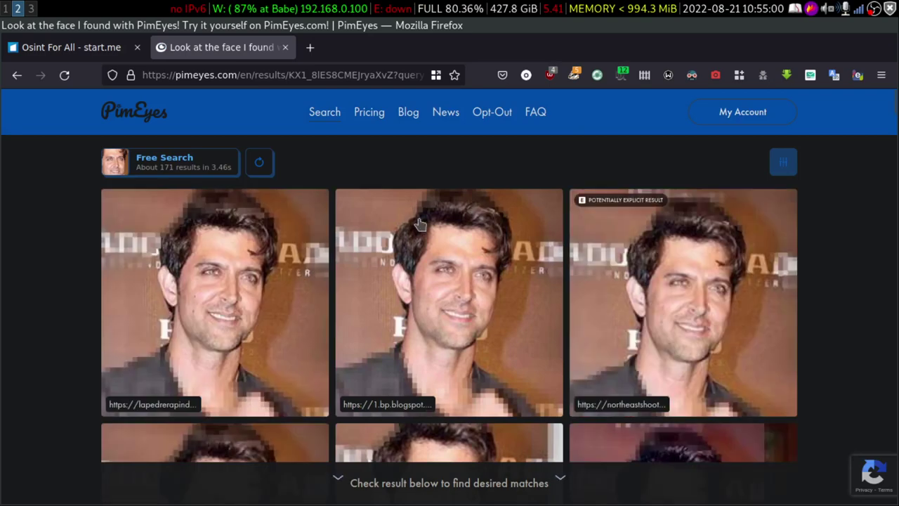
Step: Try to open the source website of the 1.bp.blogspot result, and dismiss the subscription plans and the result's options
{"action": "scroll", "coordinate": [394, 320], "scroll_direction": "down", "scroll_amount": 3}
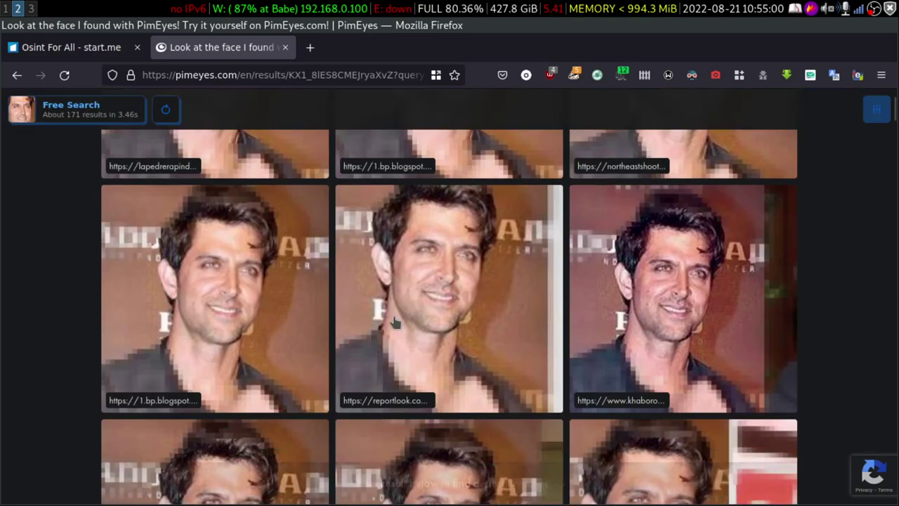
{"action": "left_click", "coordinate": [405, 171]}
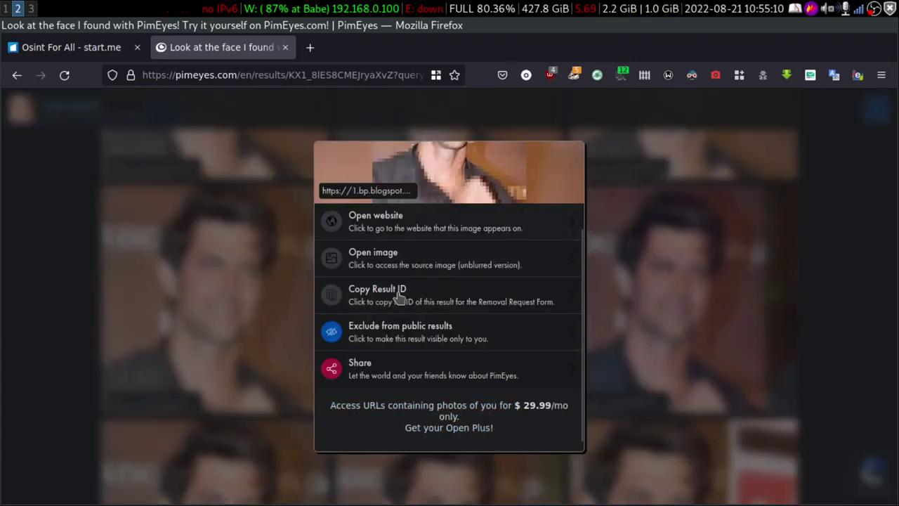
{"action": "left_click", "coordinate": [409, 228]}
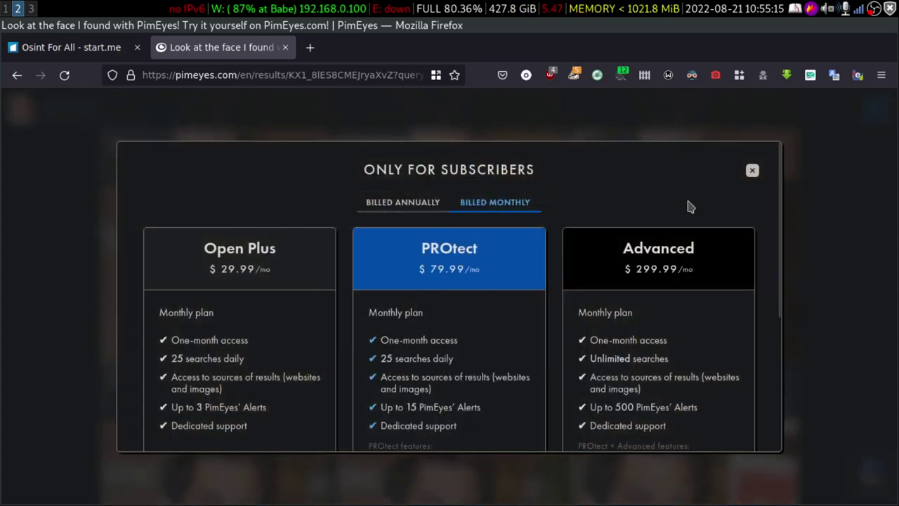
{"action": "left_click", "coordinate": [752, 170]}
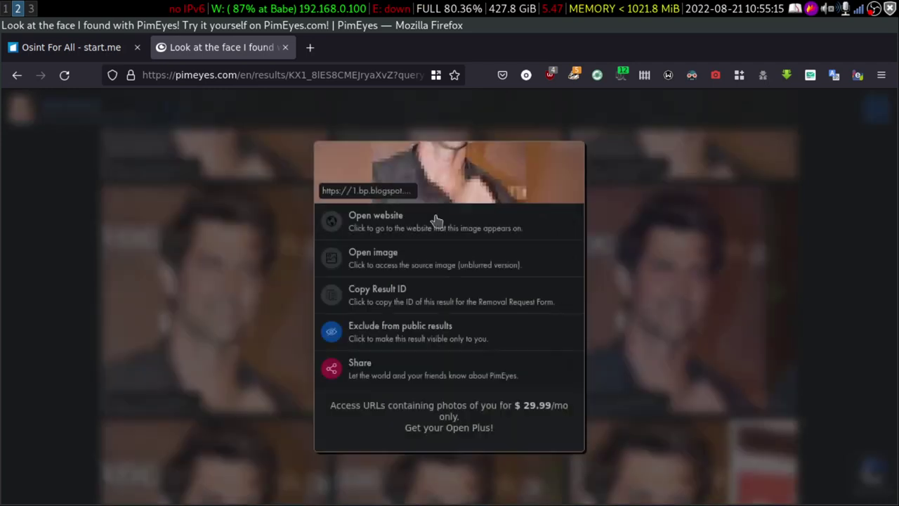
{"action": "left_click", "coordinate": [39, 255]}
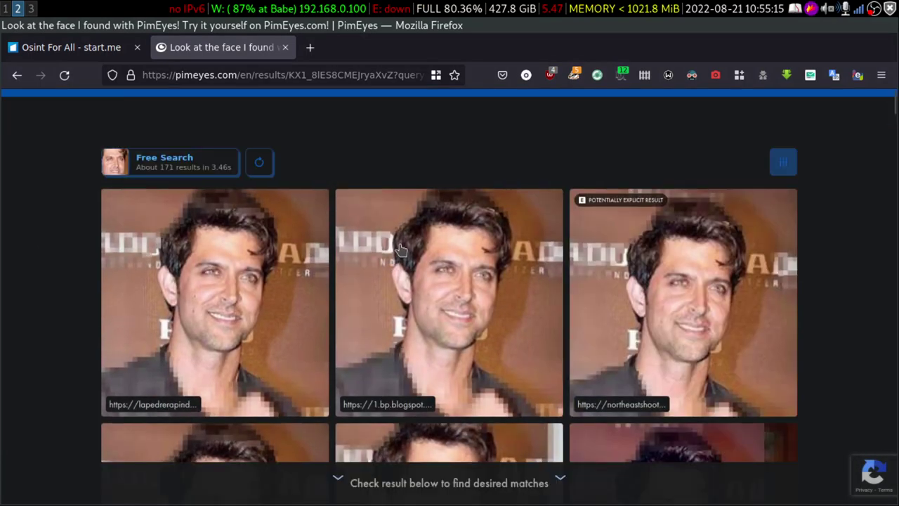
Step: Look through the PimEyes face search results, comparing the matched photos and the source addresses shown on them
{"action": "scroll", "coordinate": [404, 230], "scroll_direction": "down", "scroll_amount": 3}
{"action": "scroll", "coordinate": [404, 230], "scroll_direction": "down", "scroll_amount": 10}
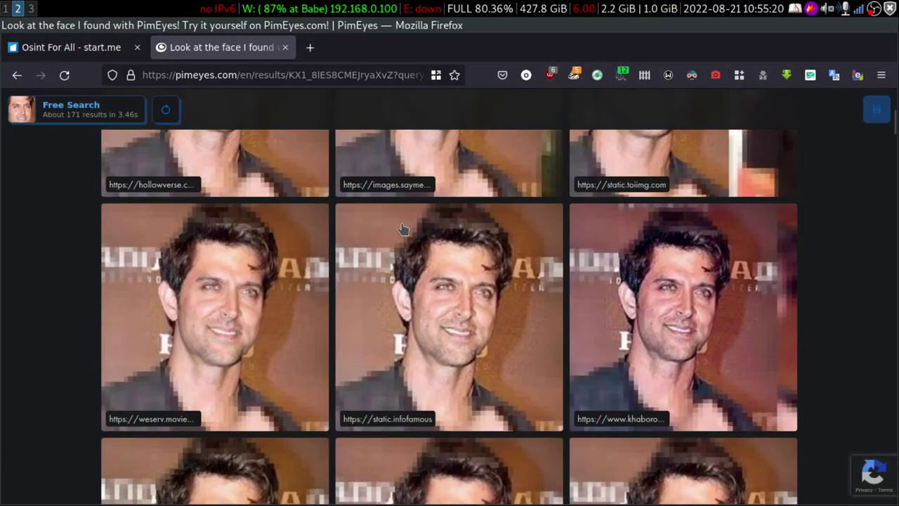
{"action": "scroll", "coordinate": [398, 231], "scroll_direction": "down", "scroll_amount": 10}
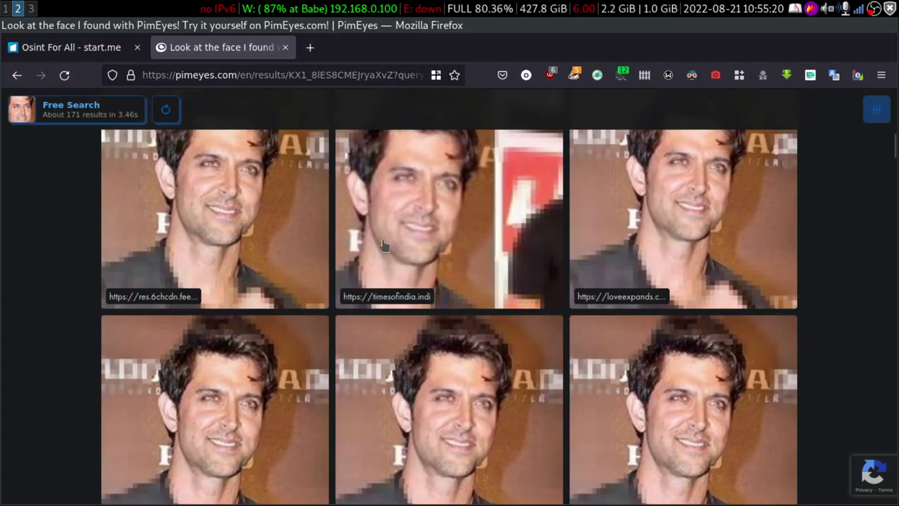
{"action": "scroll", "coordinate": [372, 259], "scroll_direction": "down", "scroll_amount": 3}
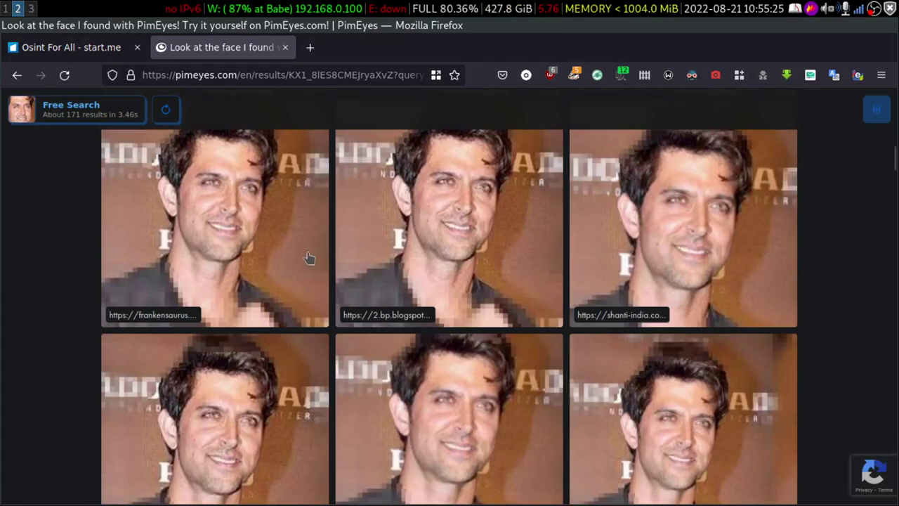
{"action": "scroll", "coordinate": [342, 264], "scroll_direction": "down", "scroll_amount": 3}
{"action": "scroll", "coordinate": [342, 263], "scroll_direction": "down", "scroll_amount": 15}
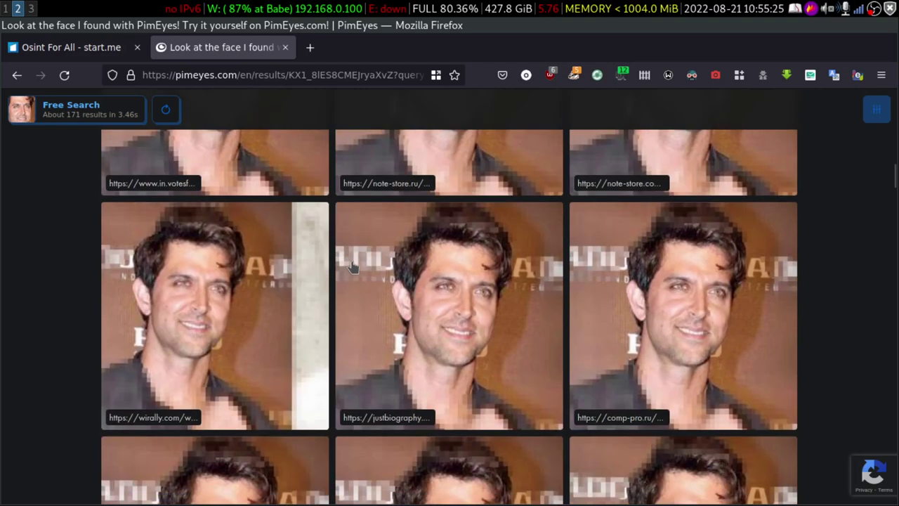
{"action": "scroll", "coordinate": [358, 248], "scroll_direction": "down", "scroll_amount": 15}
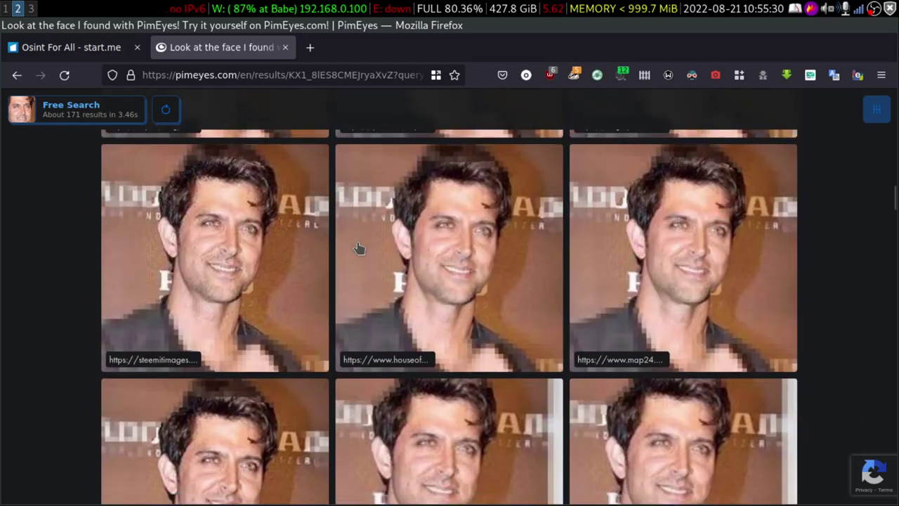
{"action": "scroll", "coordinate": [384, 243], "scroll_direction": "up", "scroll_amount": 3}
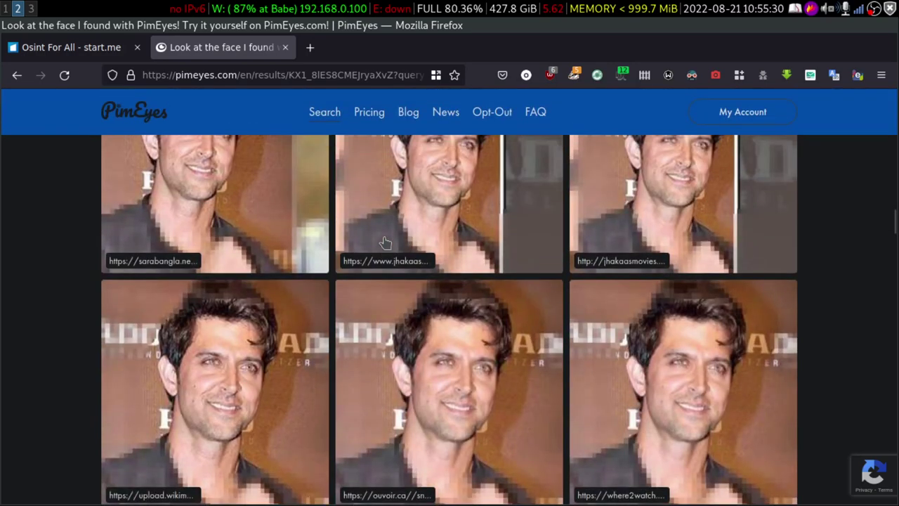
{"action": "scroll", "coordinate": [385, 242], "scroll_direction": "down", "scroll_amount": 5}
{"action": "scroll", "coordinate": [379, 246], "scroll_direction": "down", "scroll_amount": 5}
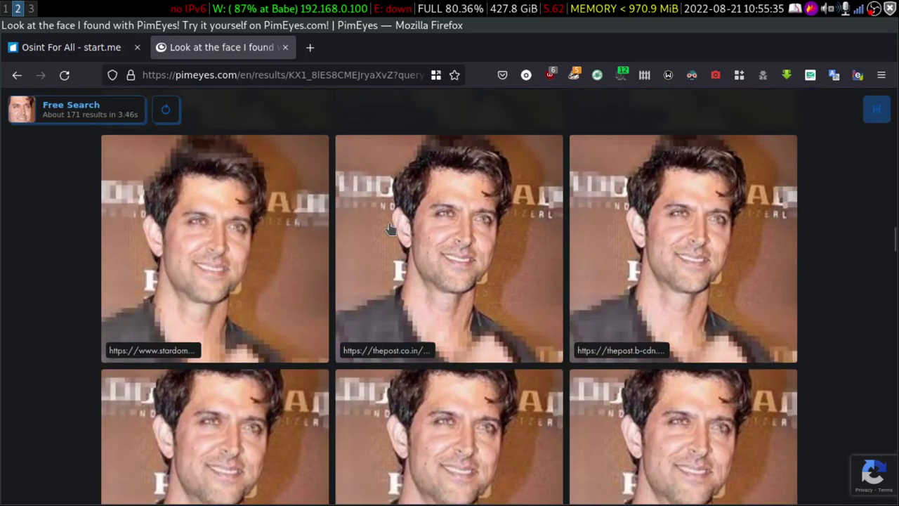
{"action": "scroll", "coordinate": [378, 272], "scroll_direction": "down", "scroll_amount": 3}
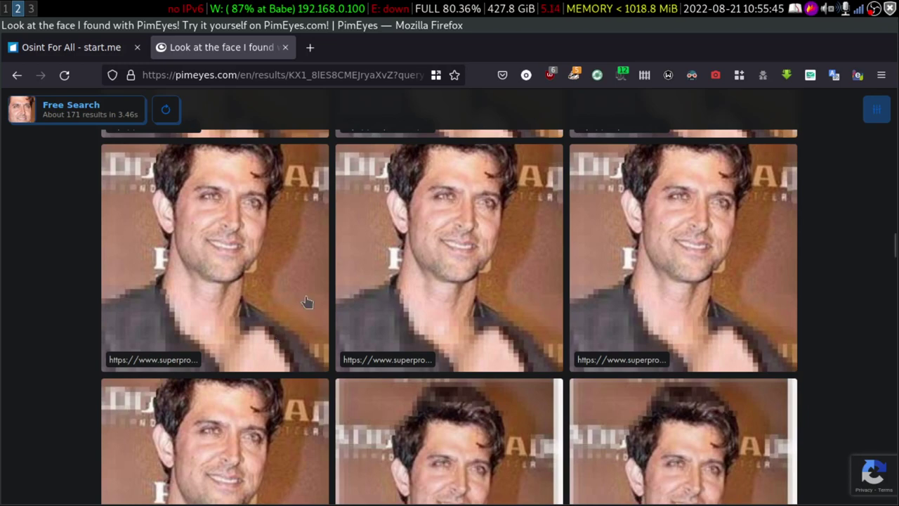
{"action": "scroll", "coordinate": [263, 302], "scroll_direction": "down", "scroll_amount": 3}
{"action": "scroll", "coordinate": [330, 330], "scroll_direction": "down", "scroll_amount": 4}
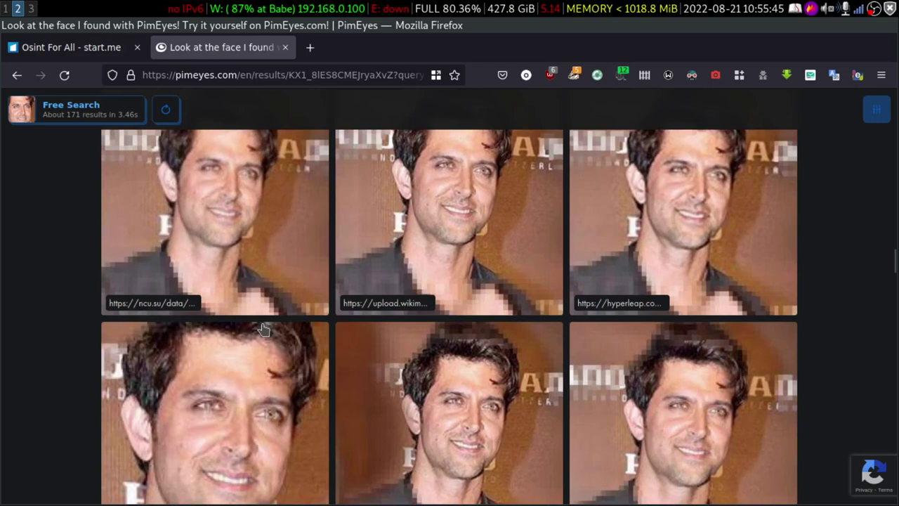
{"action": "scroll", "coordinate": [303, 323], "scroll_direction": "down", "scroll_amount": 6}
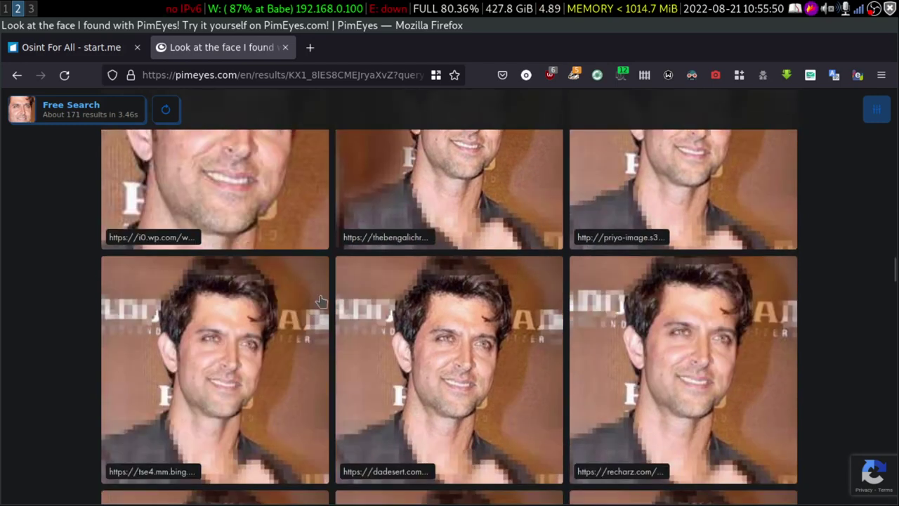
{"action": "scroll", "coordinate": [319, 300], "scroll_direction": "down", "scroll_amount": 10}
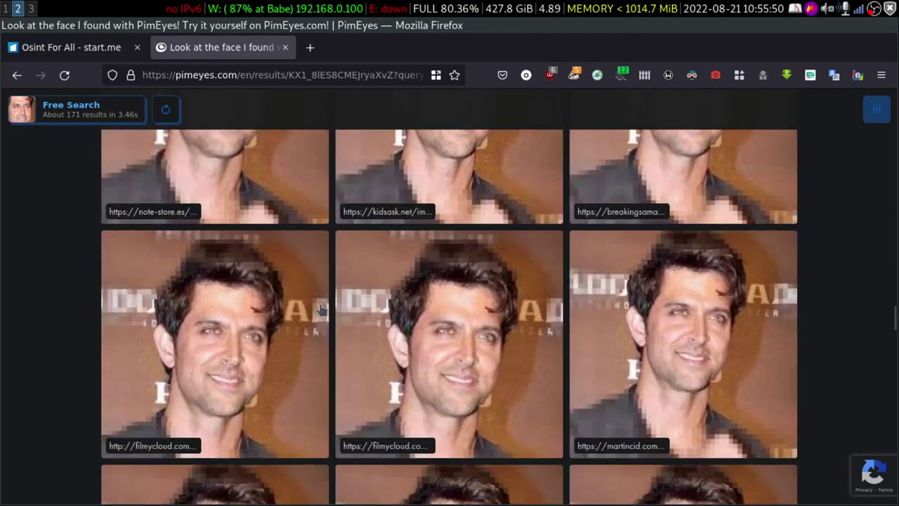
{"action": "scroll", "coordinate": [319, 309], "scroll_direction": "down", "scroll_amount": 6}
{"action": "scroll", "coordinate": [431, 91], "scroll_direction": "up", "scroll_amount": 1}
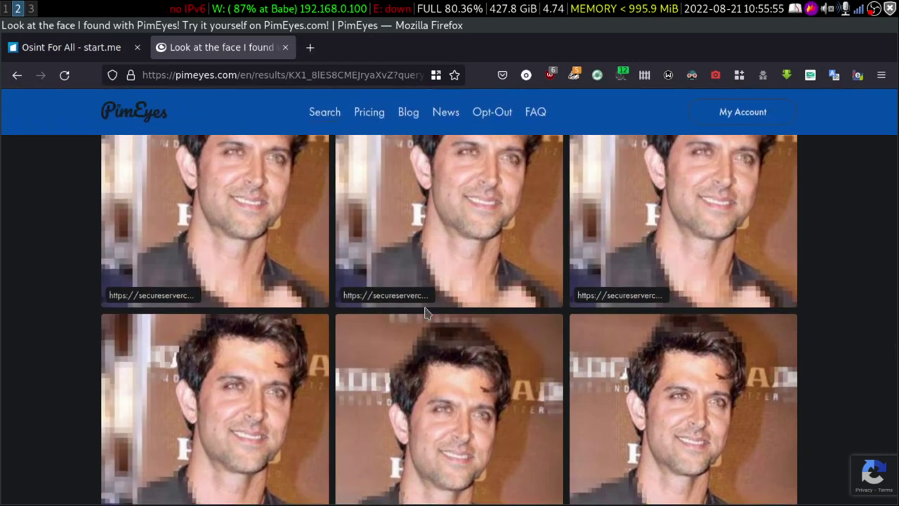
{"action": "scroll", "coordinate": [424, 314], "scroll_direction": "down", "scroll_amount": 6}
{"action": "scroll", "coordinate": [424, 283], "scroll_direction": "down", "scroll_amount": 6}
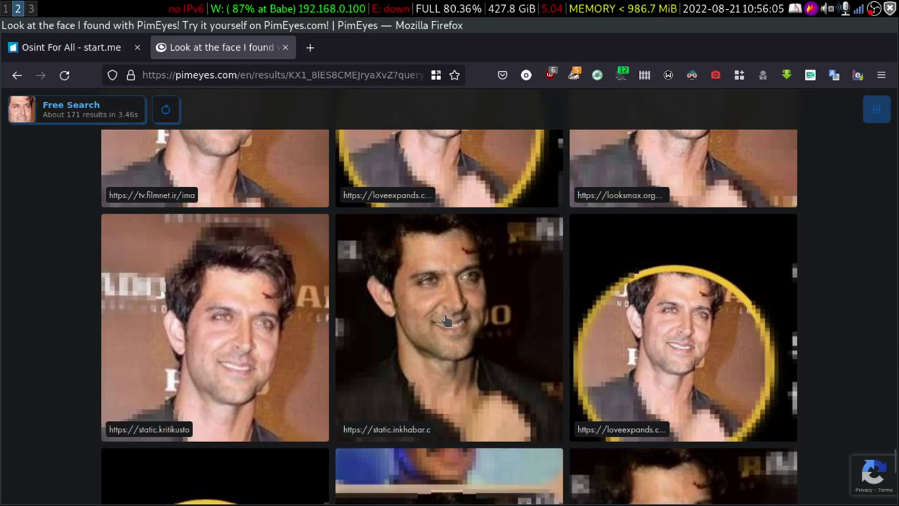
Step: Compare the differing matches near the end of the results and open the options of the static.inkhabar.c photo with the dark background
{"action": "scroll", "coordinate": [443, 321], "scroll_direction": "up", "scroll_amount": 2}
{"action": "scroll", "coordinate": [436, 344], "scroll_direction": "down", "scroll_amount": 4}
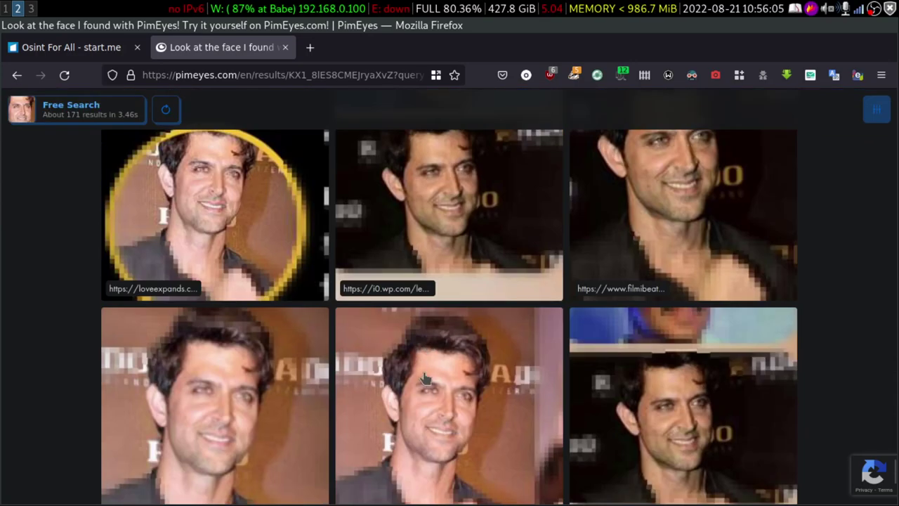
{"action": "scroll", "coordinate": [421, 379], "scroll_direction": "up", "scroll_amount": 3}
{"action": "scroll", "coordinate": [442, 288], "scroll_direction": "up", "scroll_amount": 3}
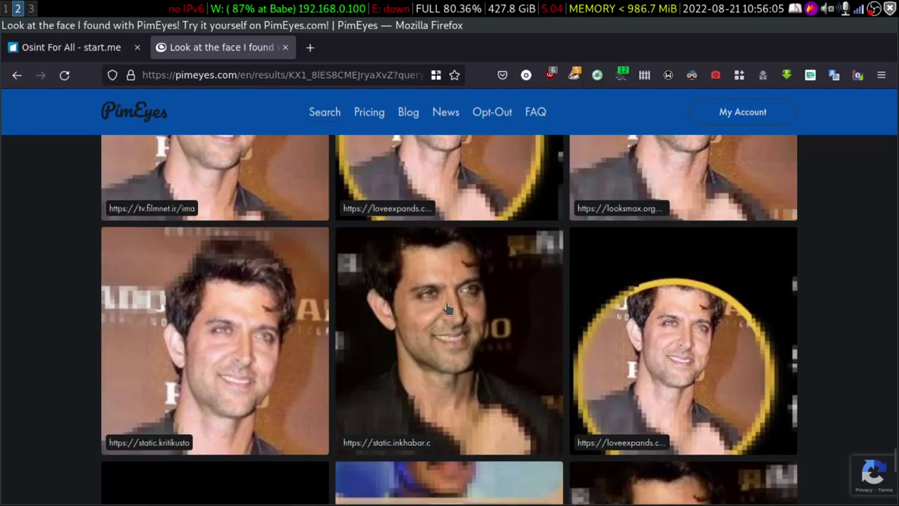
{"action": "scroll", "coordinate": [442, 306], "scroll_direction": "up", "scroll_amount": 2}
{"action": "scroll", "coordinate": [441, 337], "scroll_direction": "down", "scroll_amount": 5}
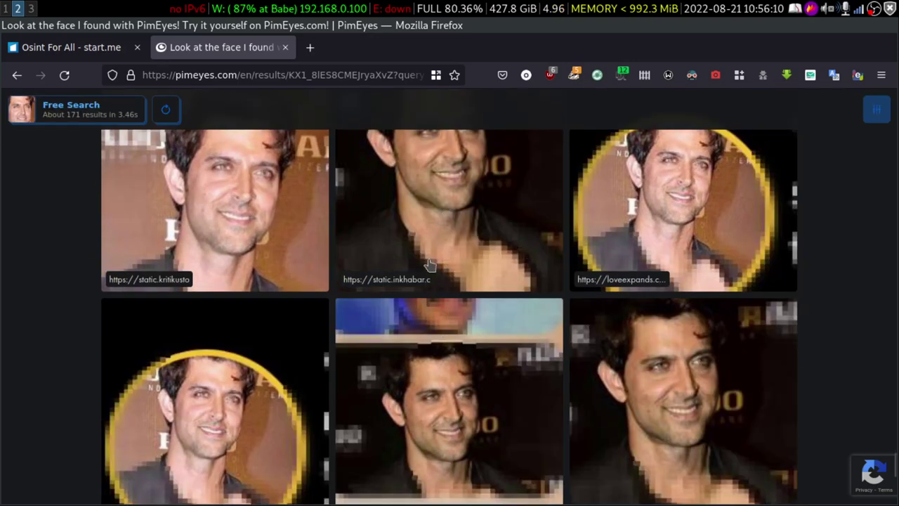
{"action": "scroll", "coordinate": [432, 259], "scroll_direction": "up", "scroll_amount": 2}
{"action": "scroll", "coordinate": [435, 281], "scroll_direction": "down", "scroll_amount": 1}
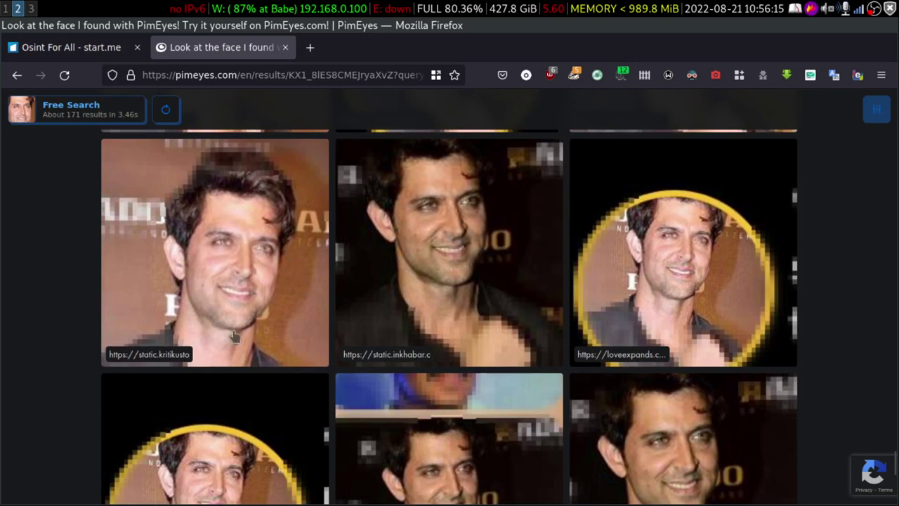
{"action": "left_click", "coordinate": [439, 332]}
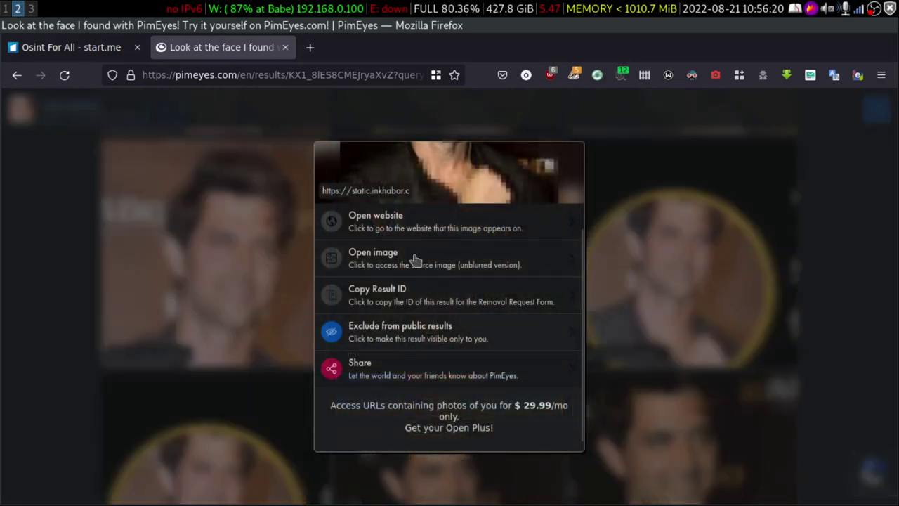
Step: Dismiss the photo's options and compare the remaining matches and their source addresses through to the end of the results
{"action": "left_click", "coordinate": [176, 298]}
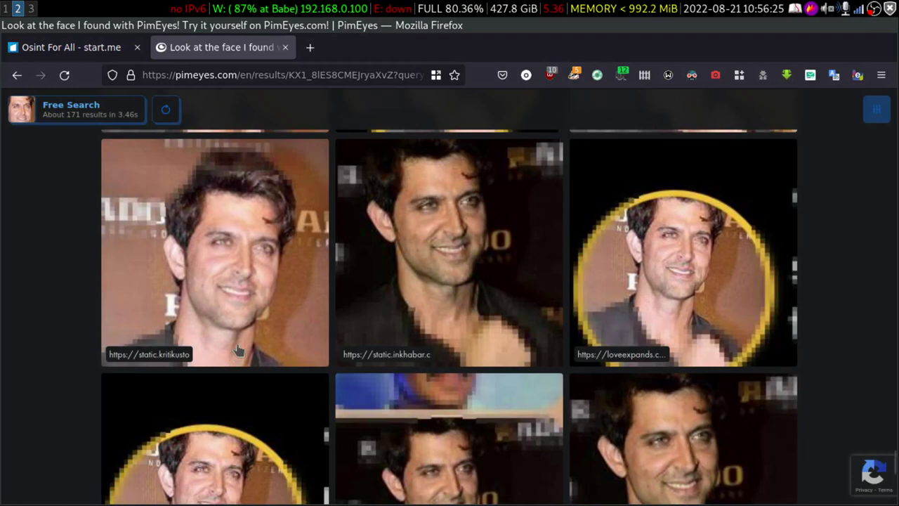
{"action": "scroll", "coordinate": [347, 305], "scroll_direction": "down", "scroll_amount": 2}
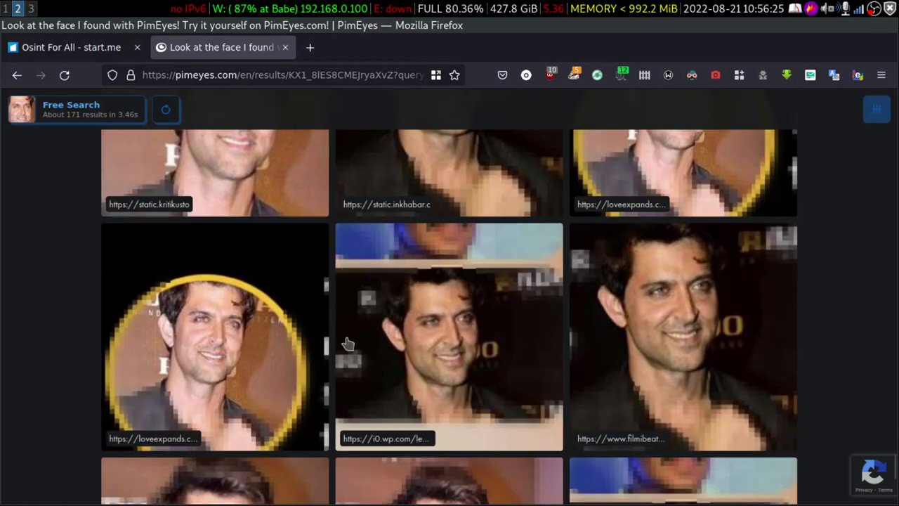
{"action": "scroll", "coordinate": [336, 354], "scroll_direction": "down", "scroll_amount": 4}
{"action": "scroll", "coordinate": [337, 312], "scroll_direction": "up", "scroll_amount": 3}
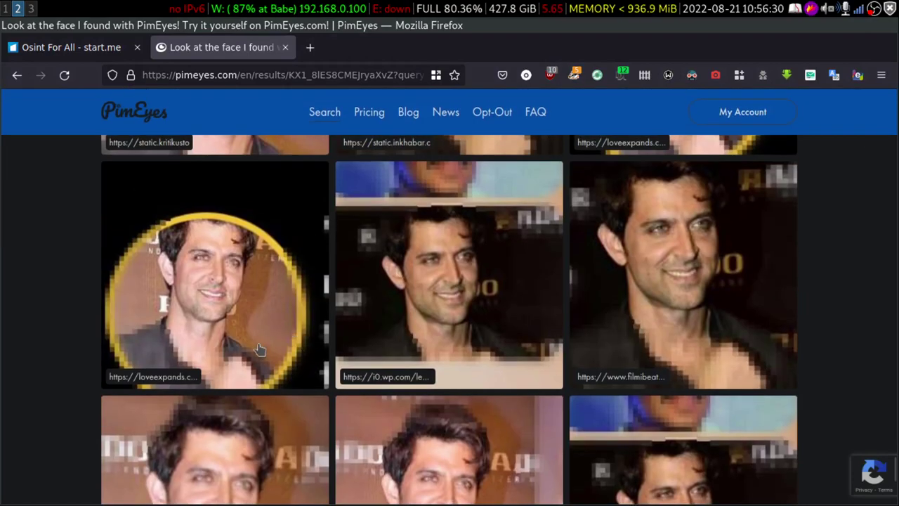
{"action": "scroll", "coordinate": [243, 305], "scroll_direction": "down", "scroll_amount": 1}
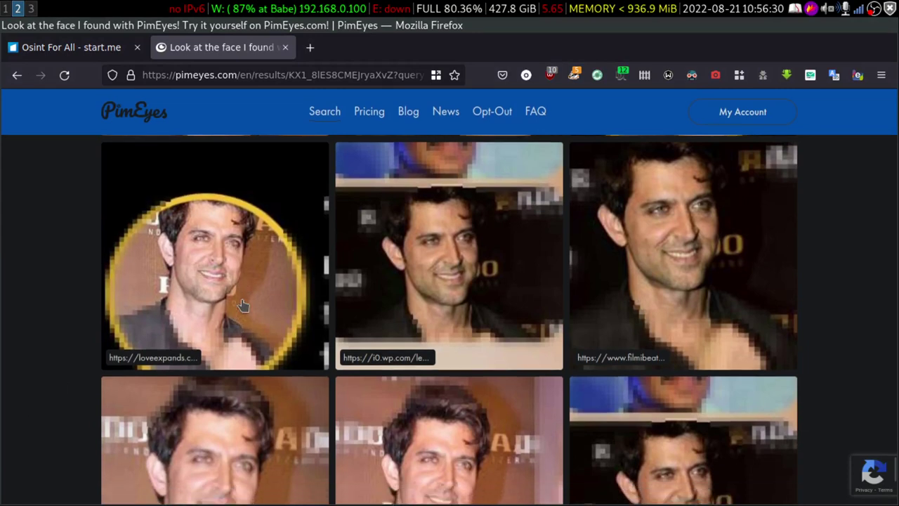
{"action": "scroll", "coordinate": [242, 305], "scroll_direction": "down", "scroll_amount": 2}
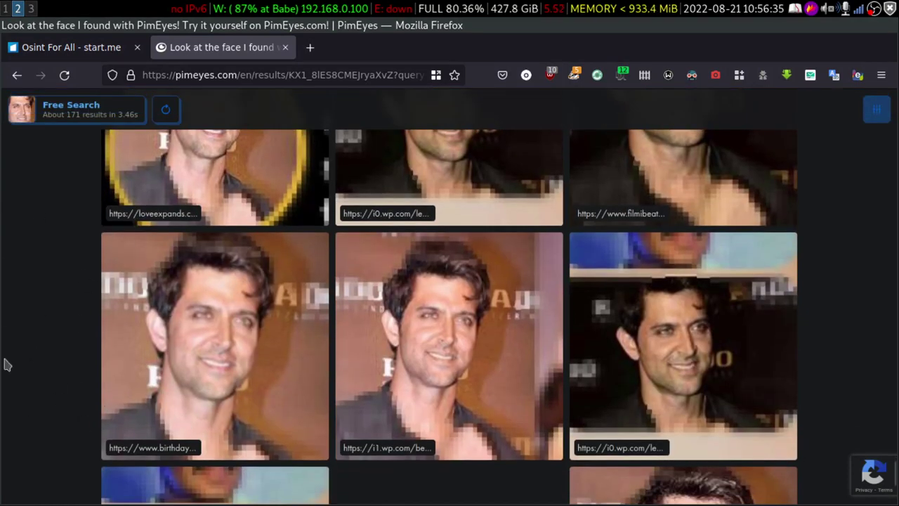
{"action": "scroll", "coordinate": [234, 431], "scroll_direction": "down", "scroll_amount": 10}
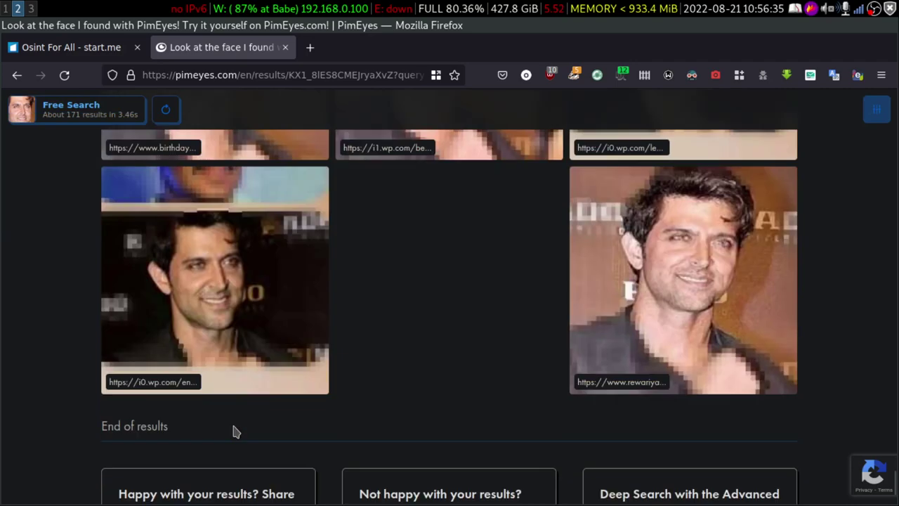
{"action": "scroll", "coordinate": [189, 365], "scroll_direction": "up", "scroll_amount": 10}
{"action": "scroll", "coordinate": [183, 347], "scroll_direction": "up", "scroll_amount": 2}
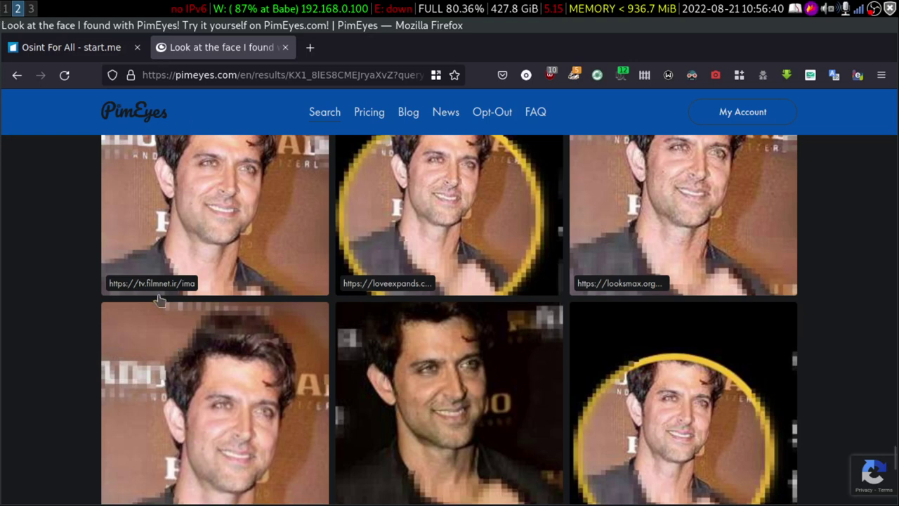
{"action": "scroll", "coordinate": [374, 296], "scroll_direction": "up", "scroll_amount": 2}
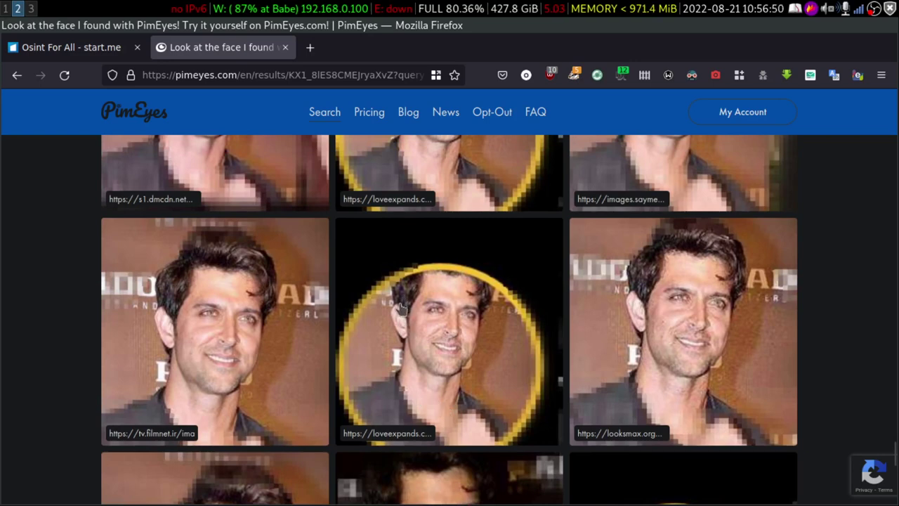
Step: View the options of the circular-framed loveexpands.c result beside tv.filmnet.ir, open a blank browser tab, and dismiss the result's options
{"action": "left_click", "coordinate": [359, 419]}
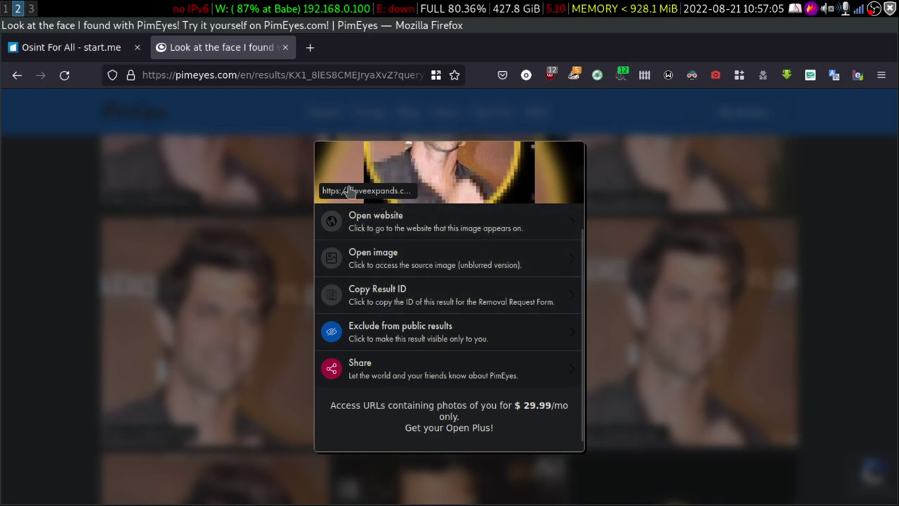
{"action": "left_click", "coordinate": [310, 47]}
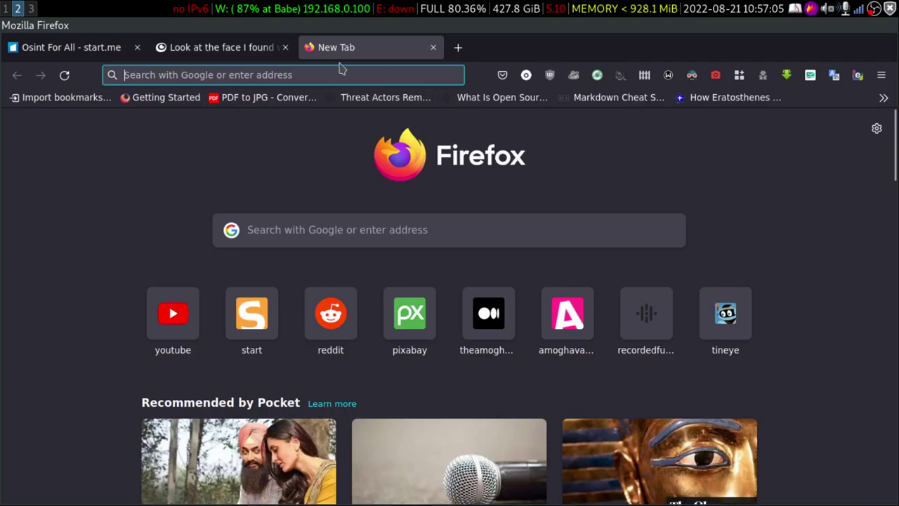
{"action": "left_click", "coordinate": [247, 51]}
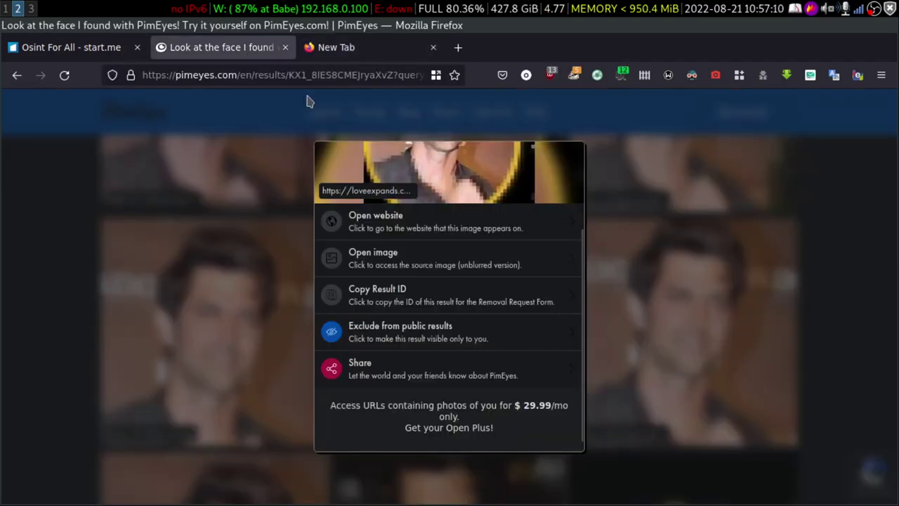
{"action": "left_click", "coordinate": [157, 374]}
Step: Review the matched photos and source addresses backwards from the end of the results
{"action": "scroll", "coordinate": [324, 331], "scroll_direction": "down", "scroll_amount": 5}
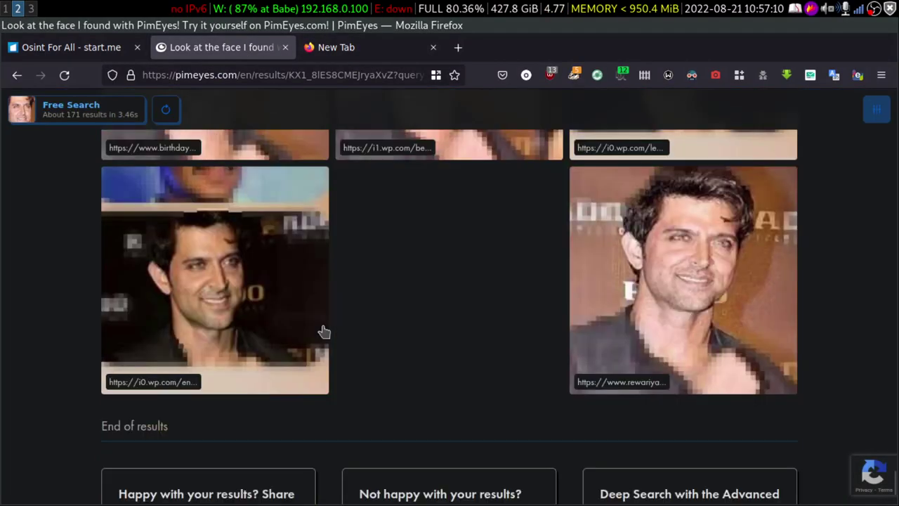
{"action": "scroll", "coordinate": [309, 327], "scroll_direction": "up", "scroll_amount": 10}
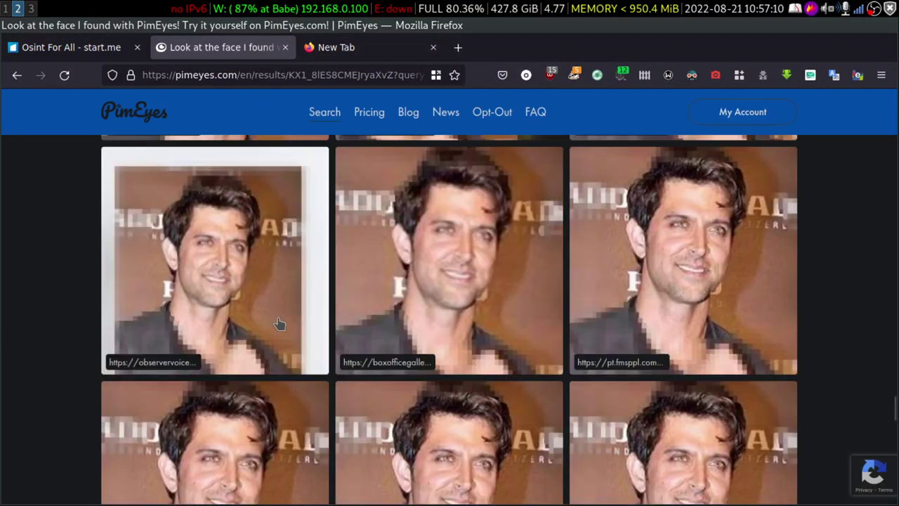
{"action": "scroll", "coordinate": [277, 324], "scroll_direction": "up", "scroll_amount": 4}
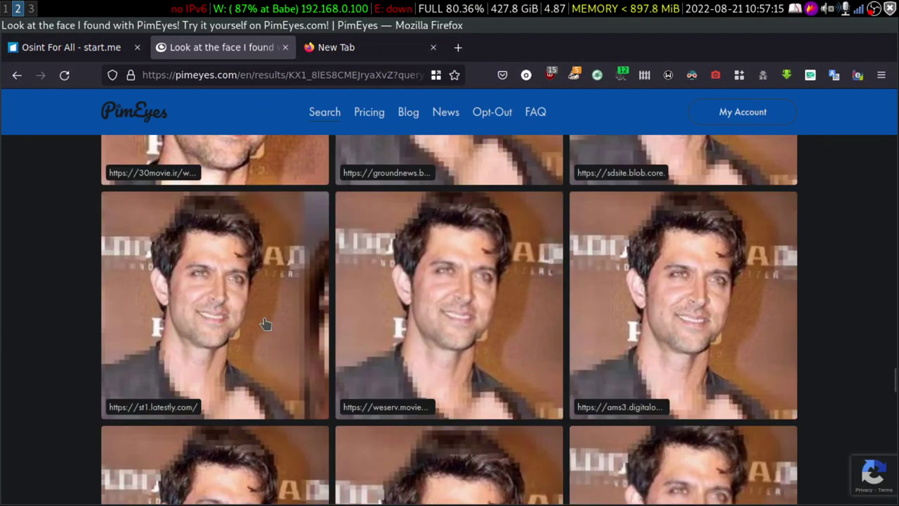
{"action": "scroll", "coordinate": [260, 337], "scroll_direction": "up", "scroll_amount": 5}
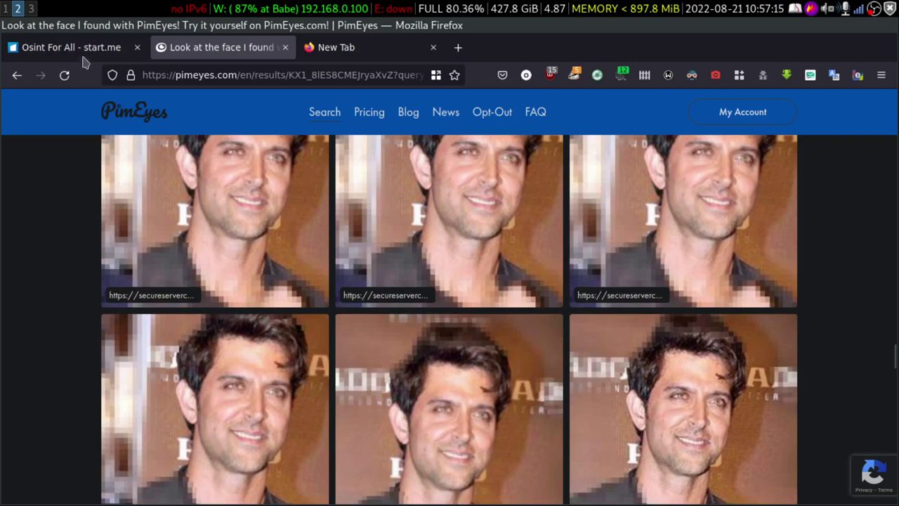
Step: Close the PimEyes results and open reverseimage.net from the Osint For All list to look over its image search options
{"action": "left_click", "coordinate": [82, 49]}
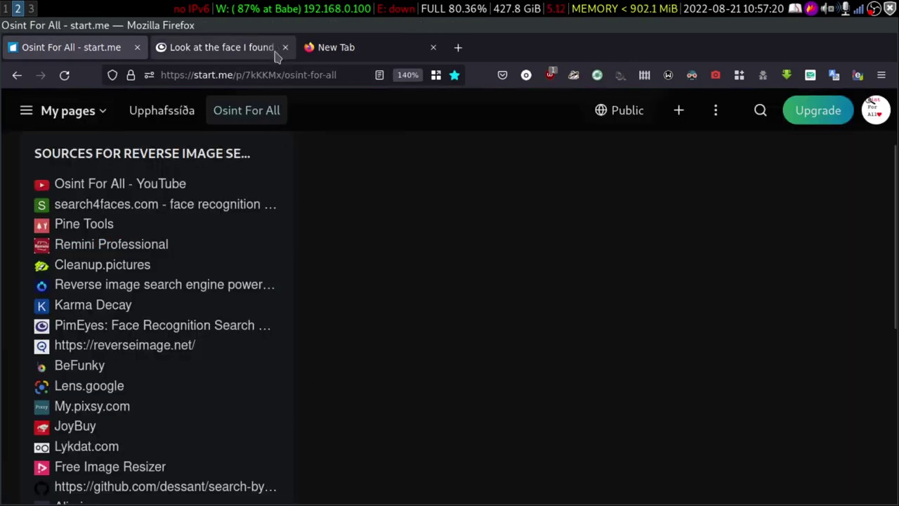
{"action": "left_click", "coordinate": [285, 48]}
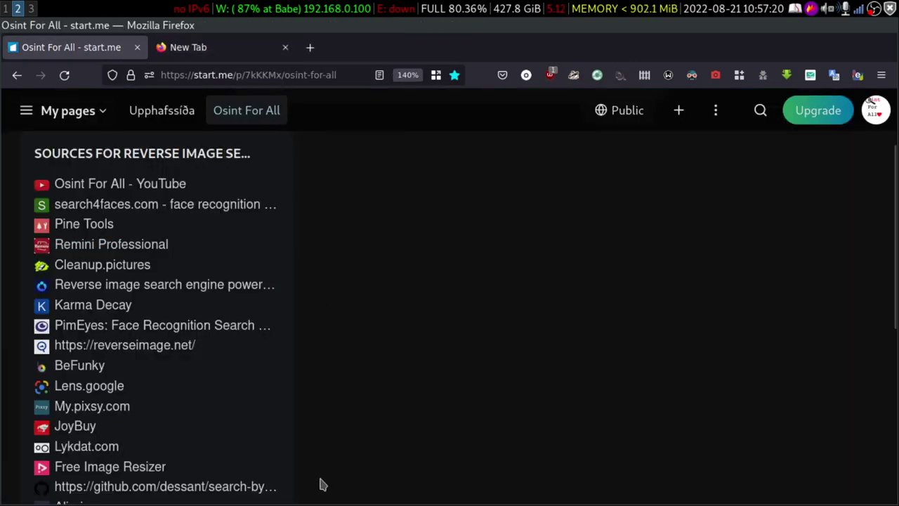
{"action": "left_click", "coordinate": [187, 344]}
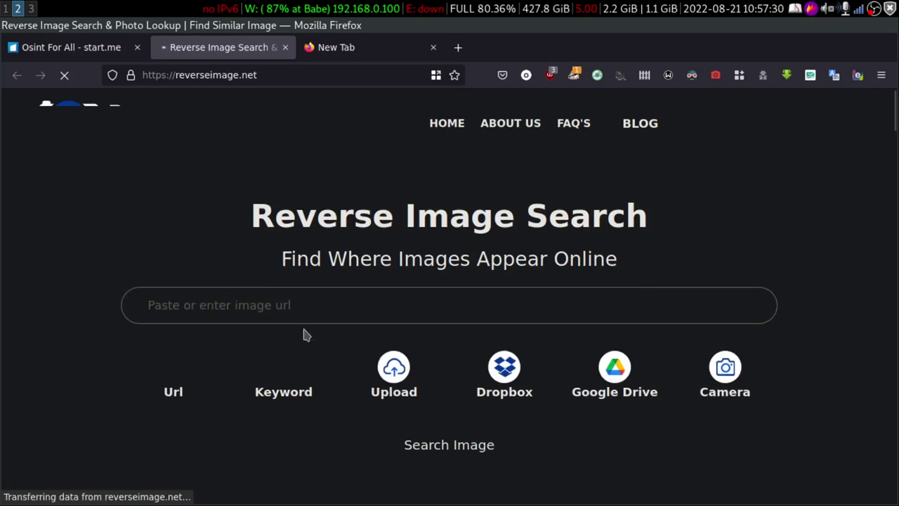
{"action": "scroll", "coordinate": [253, 349], "scroll_direction": "down", "scroll_amount": 2}
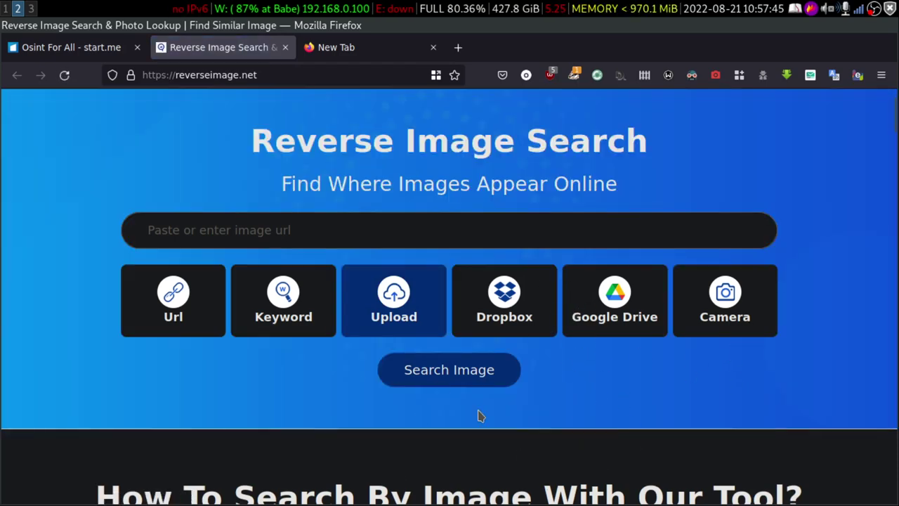
{"action": "scroll", "coordinate": [451, 386], "scroll_direction": "down", "scroll_amount": 5}
{"action": "scroll", "coordinate": [363, 398], "scroll_direction": "up", "scroll_amount": 5}
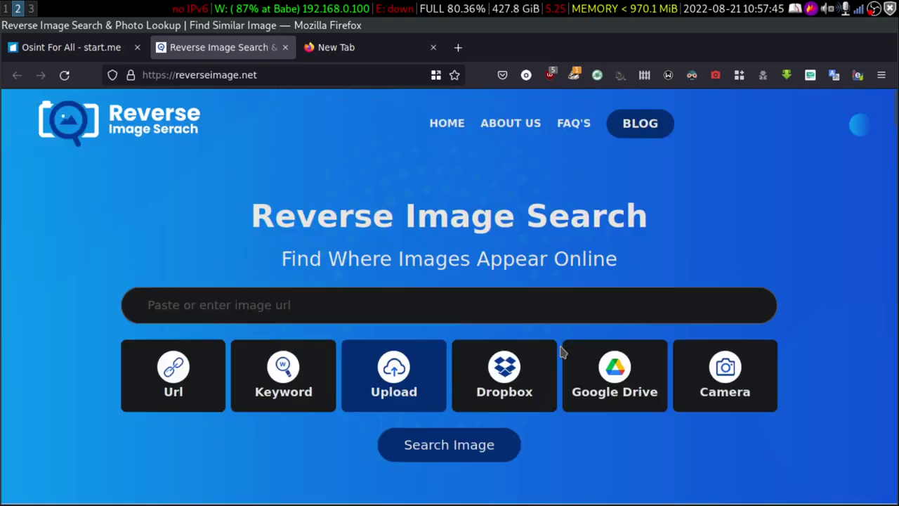